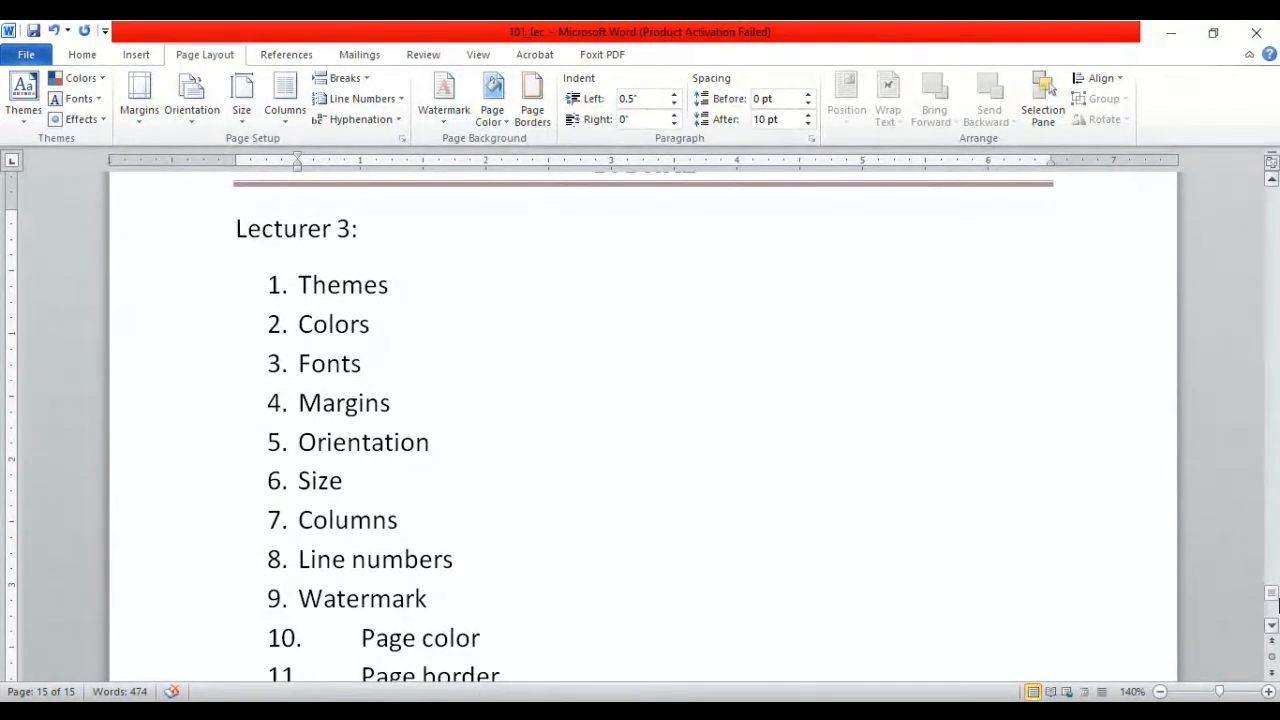
# - Review the numbered topic list under the Lecturer 3 heading, from Themes through Spacing
pyautogui.click(1272, 627)
pyautogui.click(1272, 627)
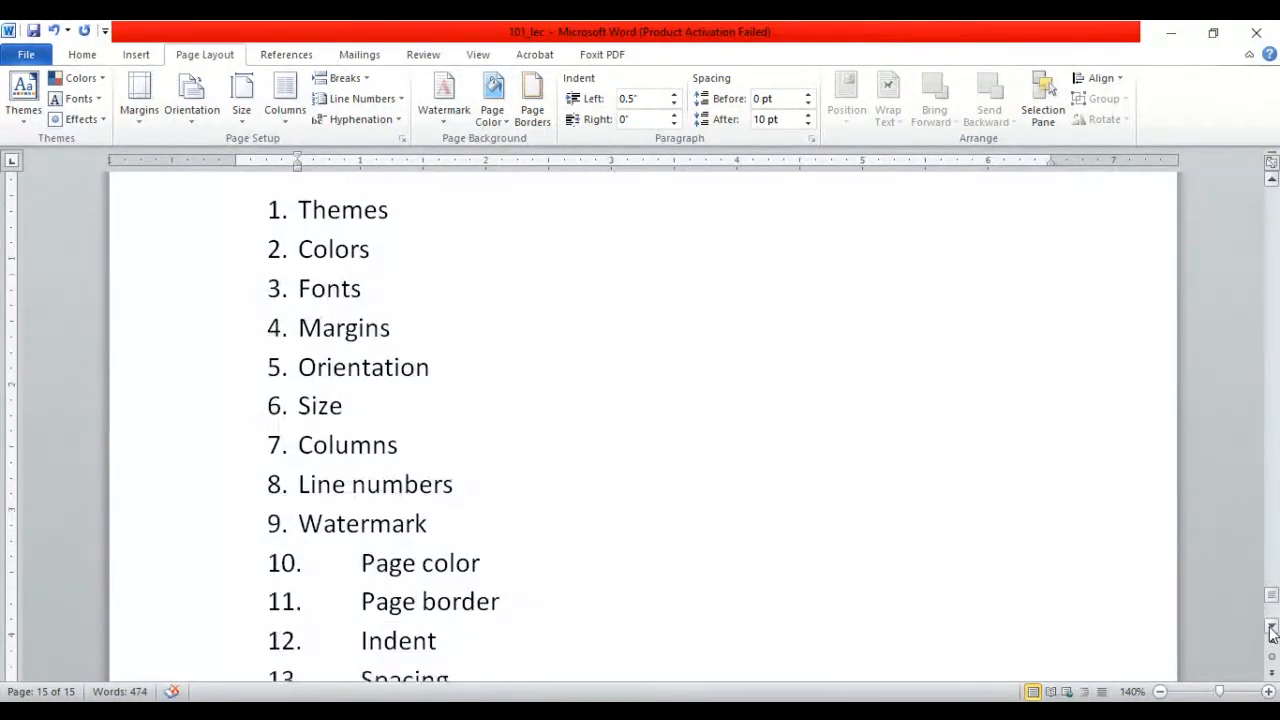
pyautogui.click(1272, 627)
pyautogui.click(1272, 627)
pyautogui.click(1272, 627)
pyautogui.click(1272, 627)
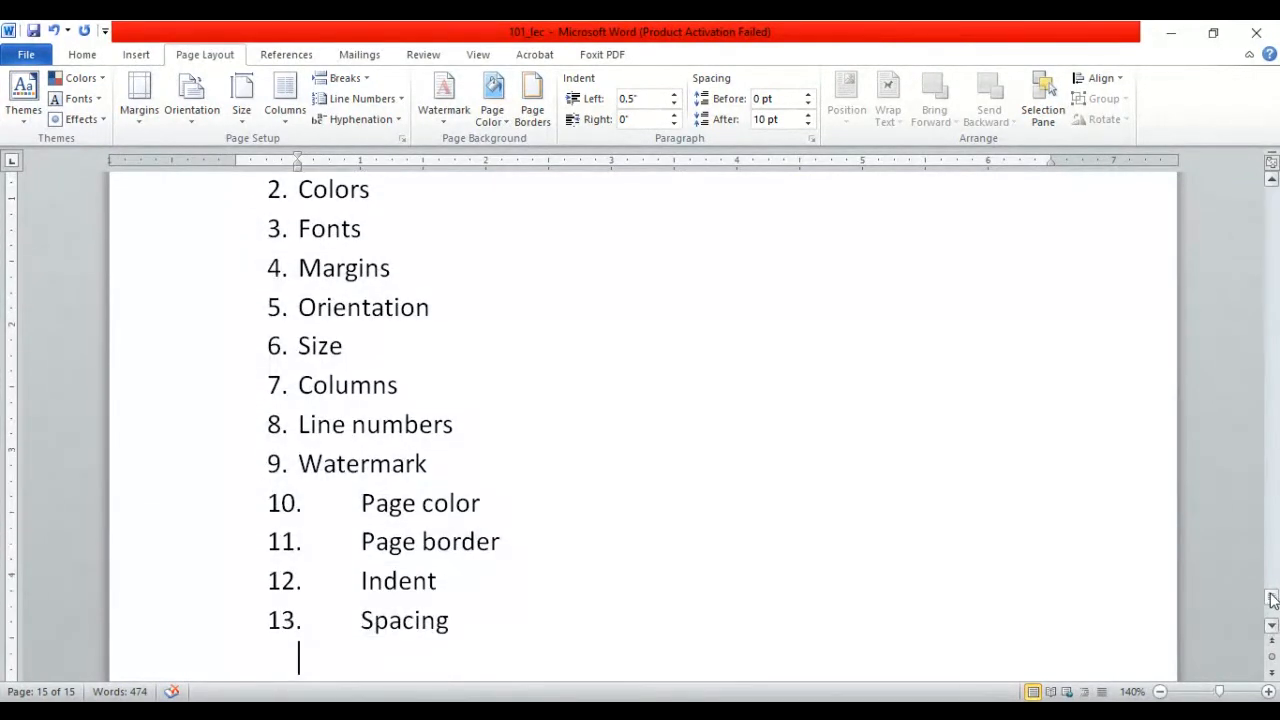
pyautogui.moveTo(1272, 598); pyautogui.dragTo(1272, 594)
pyautogui.click(464, 390)
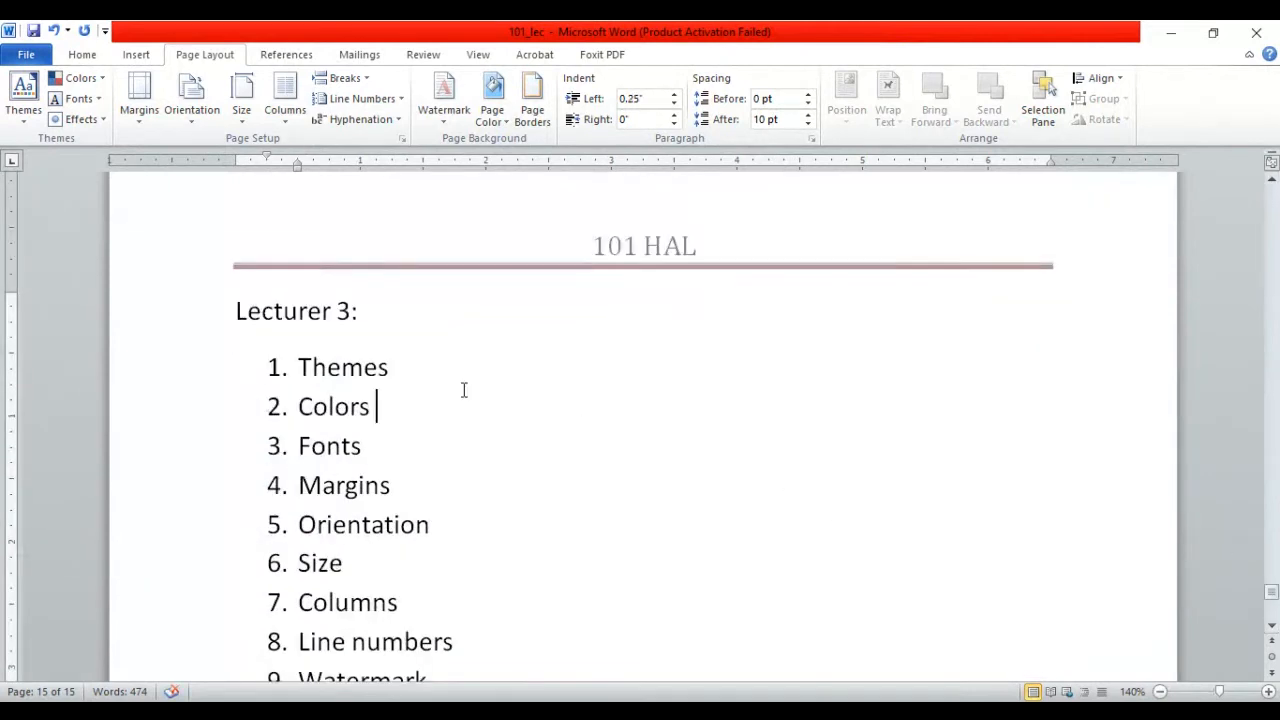
# - Add a colon after the Themes list item and insert an unnumbered, indented line beneath it
pyautogui.click(446, 369)
pyautogui.write(';')
pyautogui.press('Return')
pyautogui.press('Return')
pyautogui.press('Return')
pyautogui.press('BackSpace')
pyautogui.press('BackSpace')
pyautogui.press('BackSpace')
pyautogui.write(':')
pyautogui.press('Return')
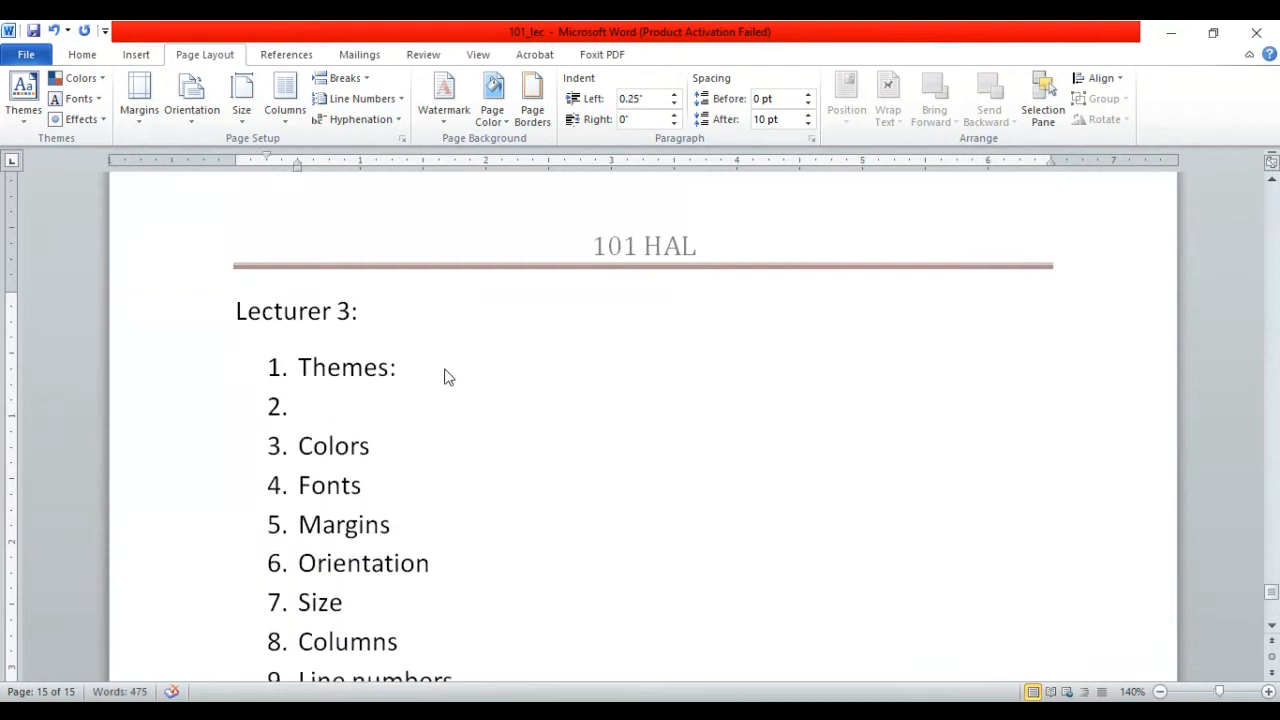
pyautogui.press('BackSpace')
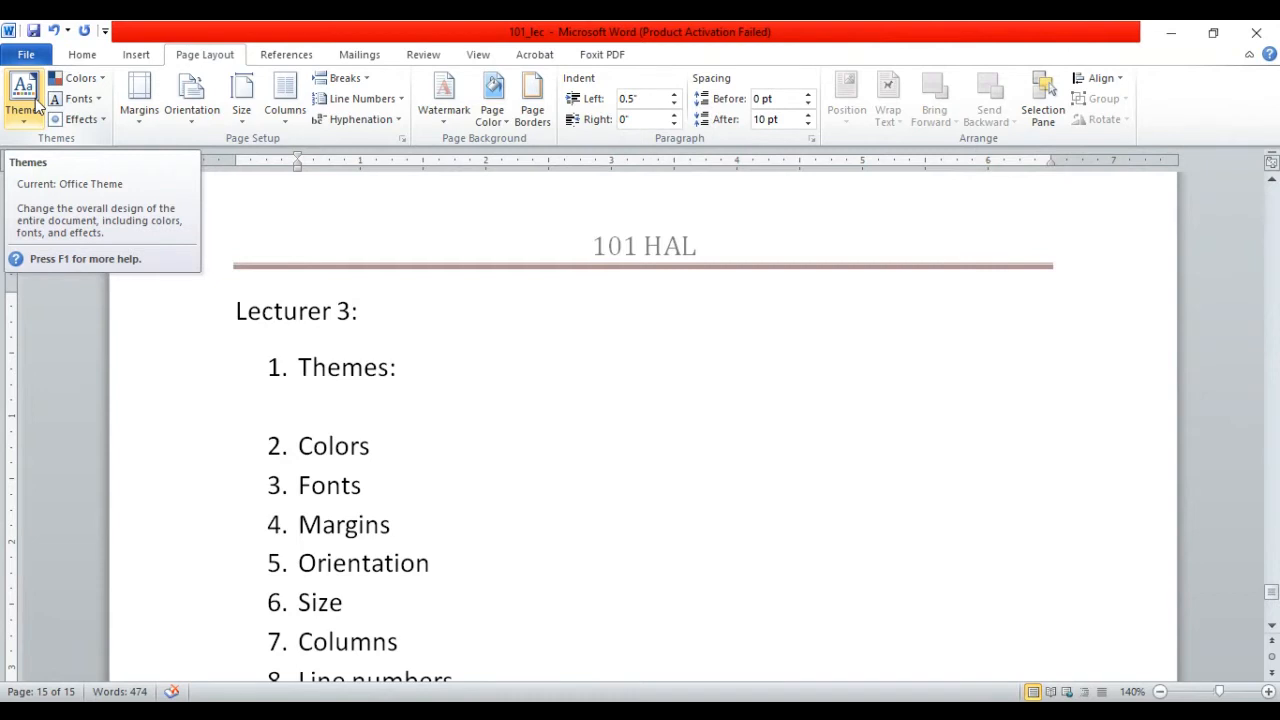
# - Under Themes, write "It will change the design of the entire document, including color font and effects." and start a new line
pyautogui.write('It wil')
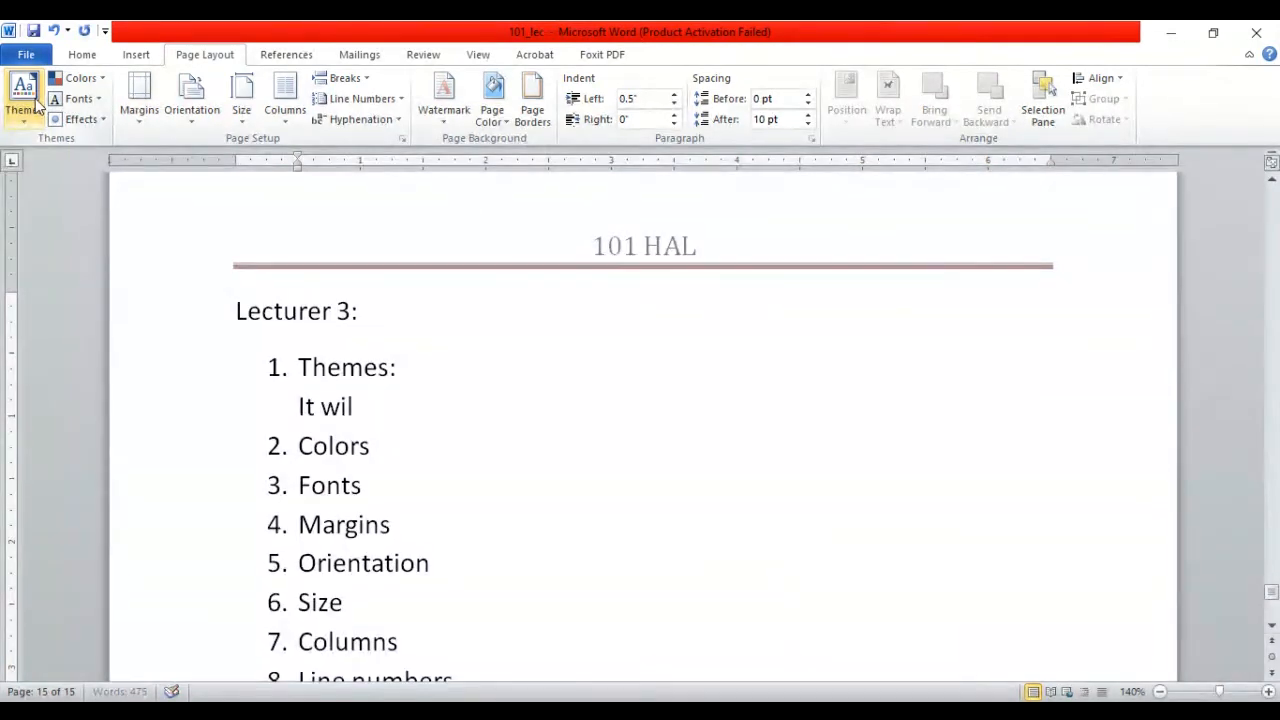
pyautogui.write('l change t')
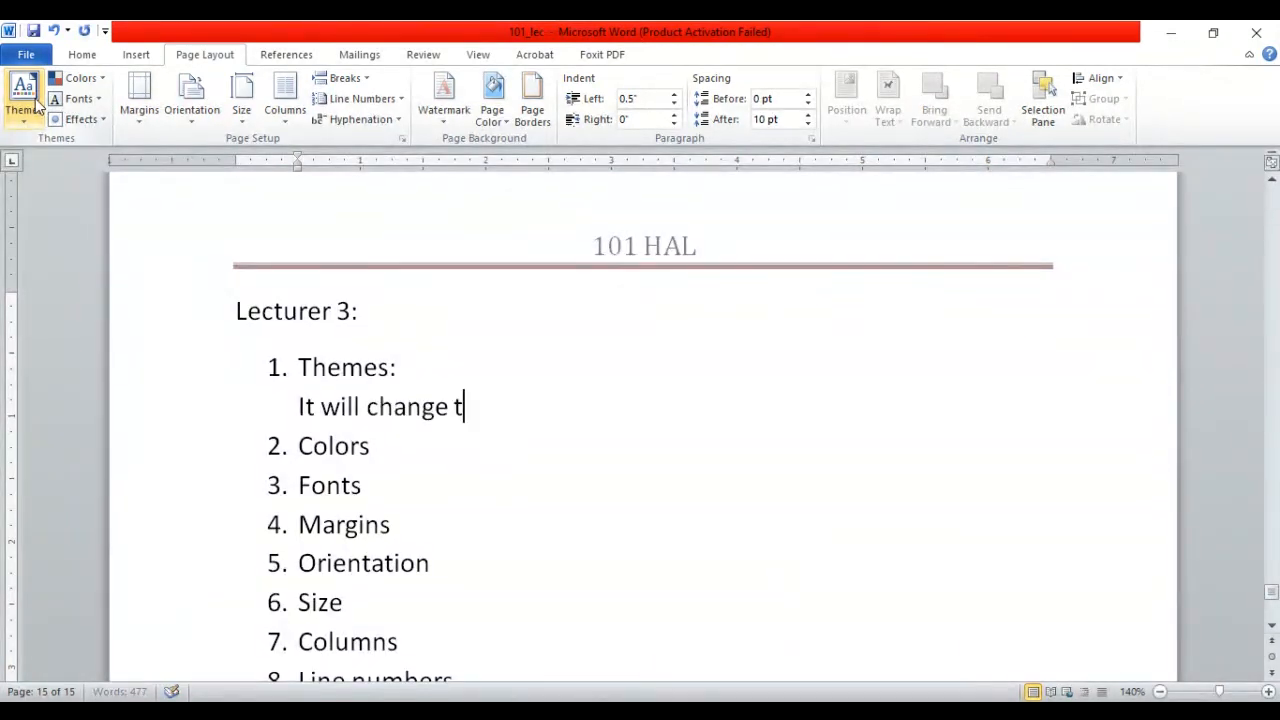
pyautogui.write('he design of')
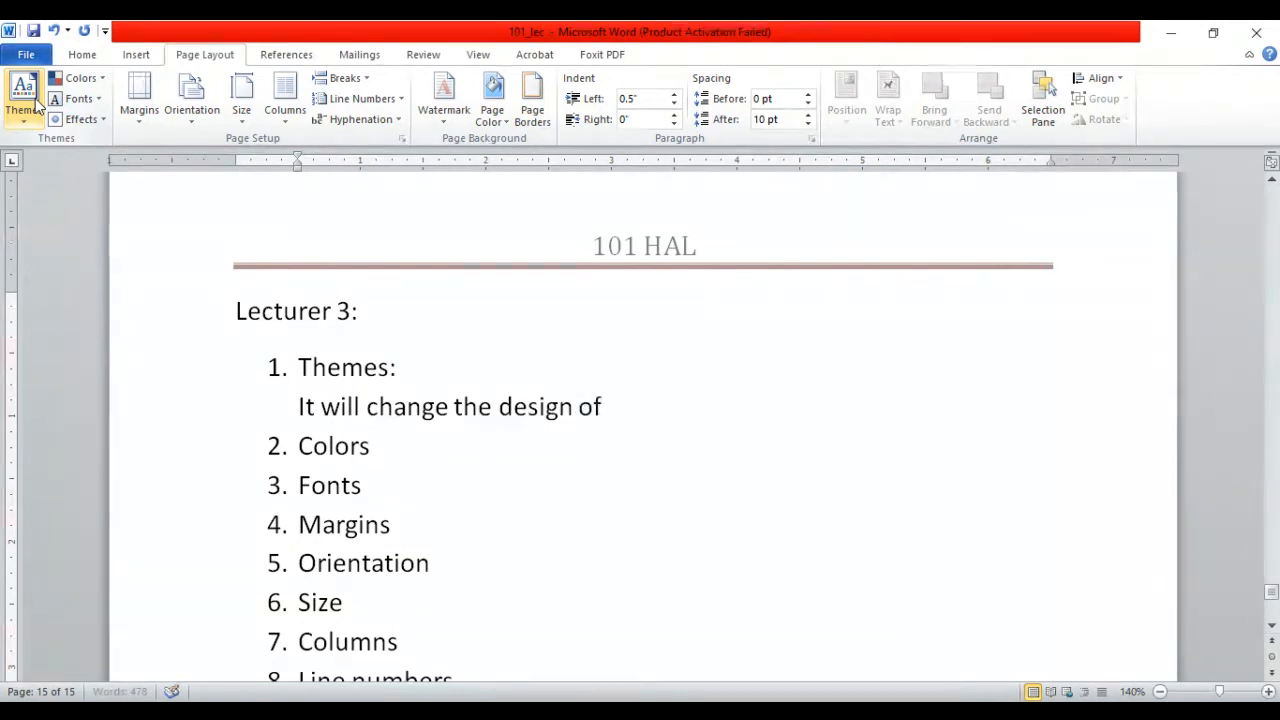
pyautogui.write(' the e')
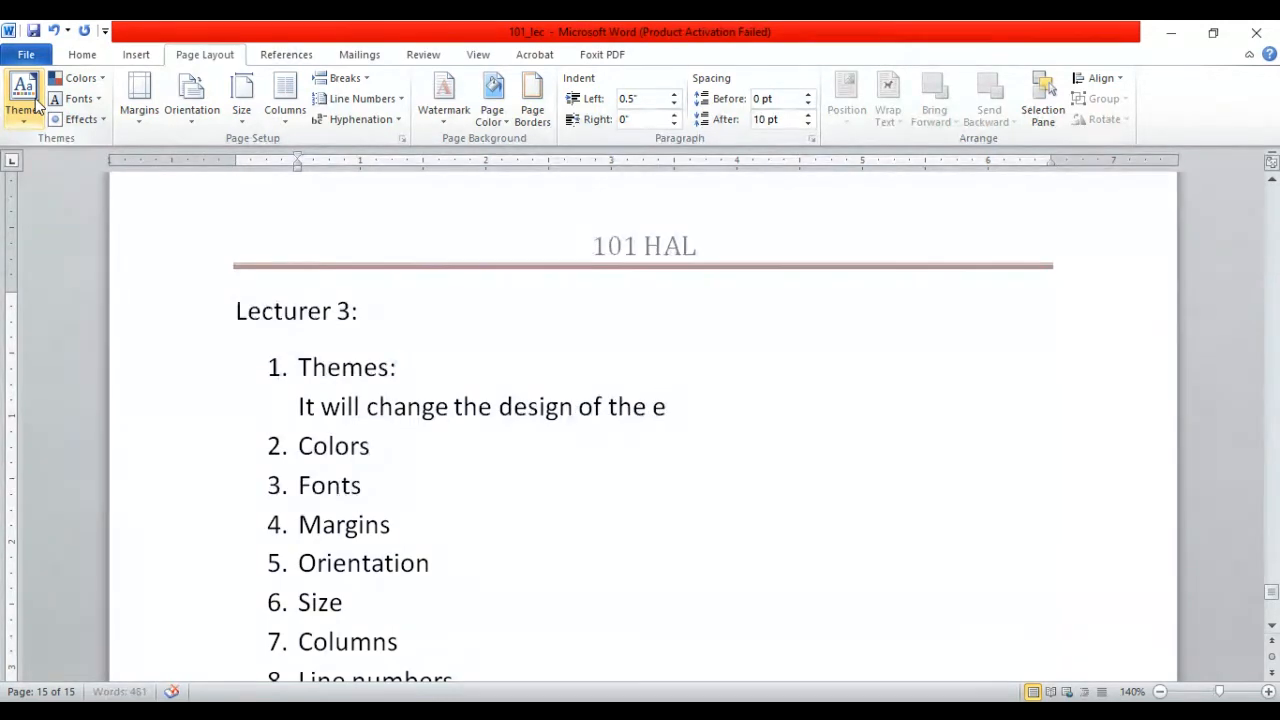
pyautogui.write('ntire docu')
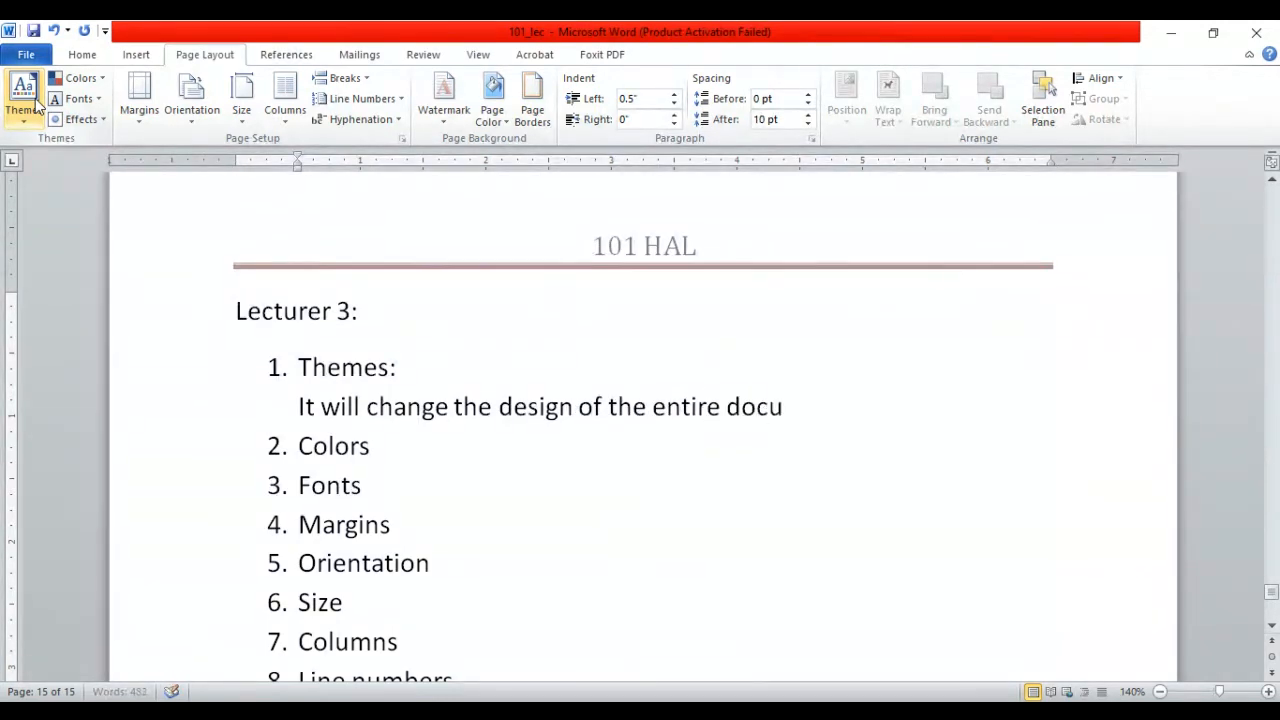
pyautogui.write('mnet')
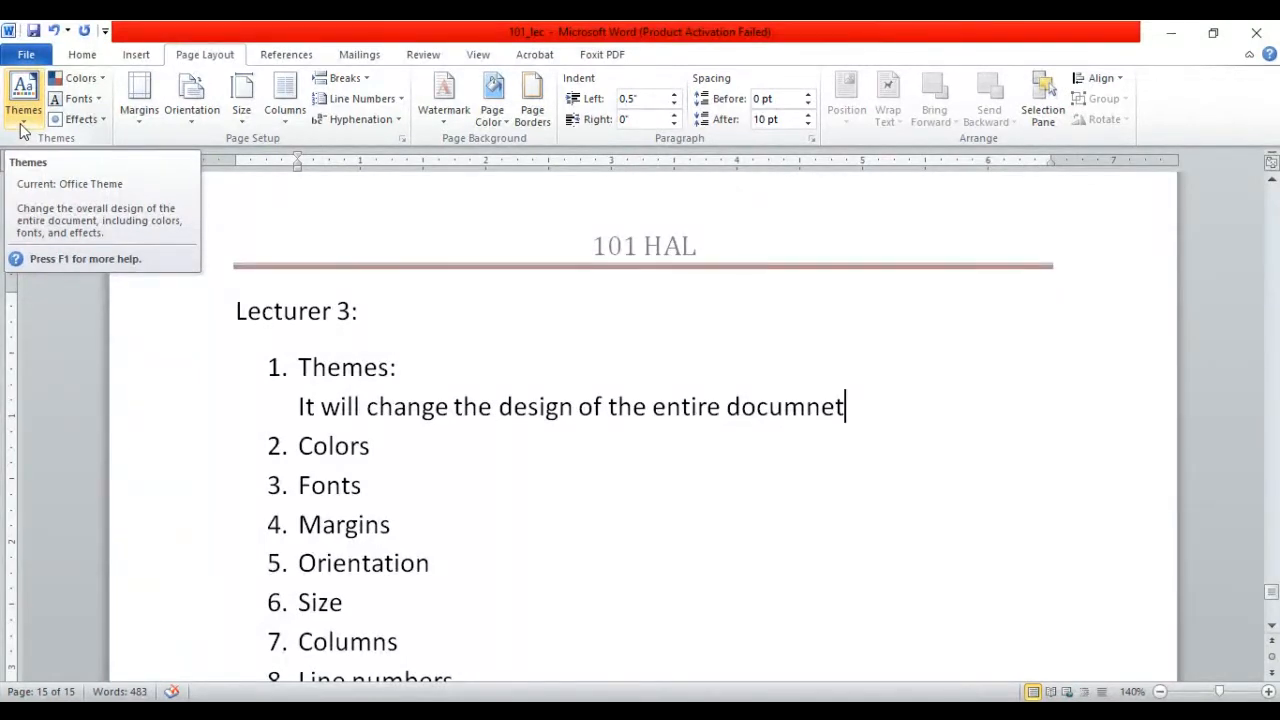
pyautogui.press('BackSpace')
pyautogui.press('BackSpace')
pyautogui.press('BackSpace')
pyautogui.write('ent, in')
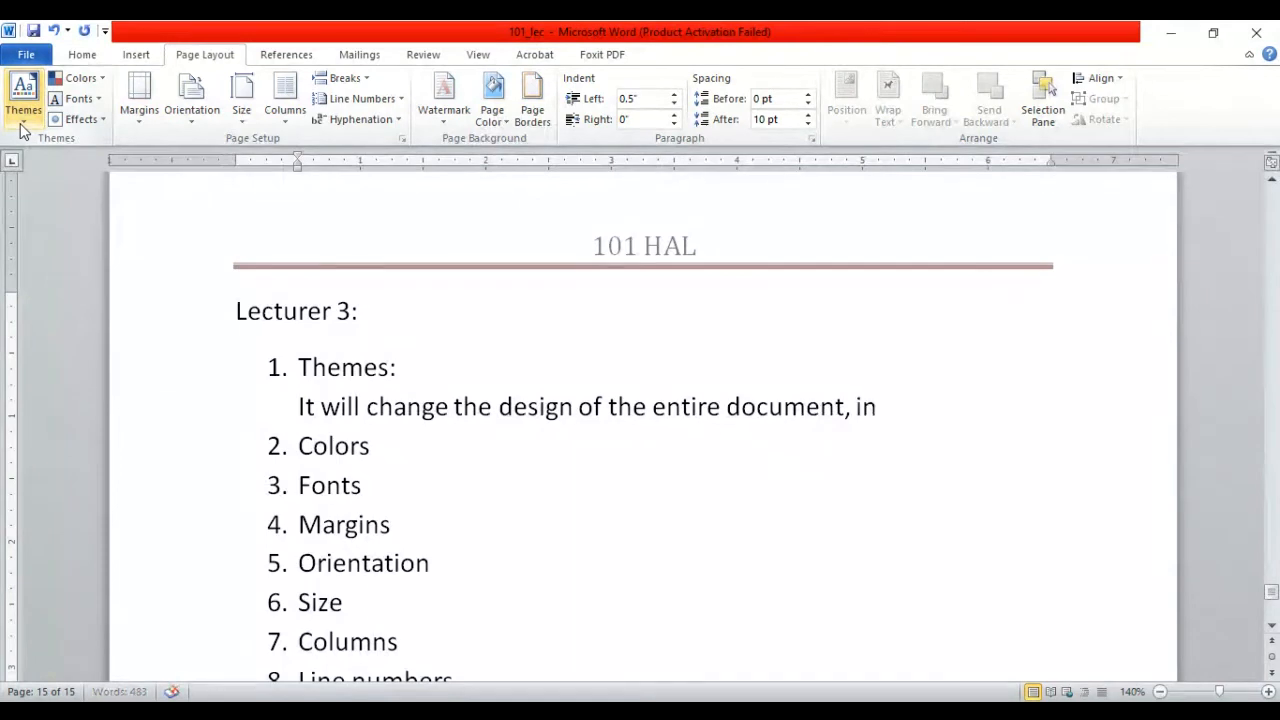
pyautogui.write('cluding')
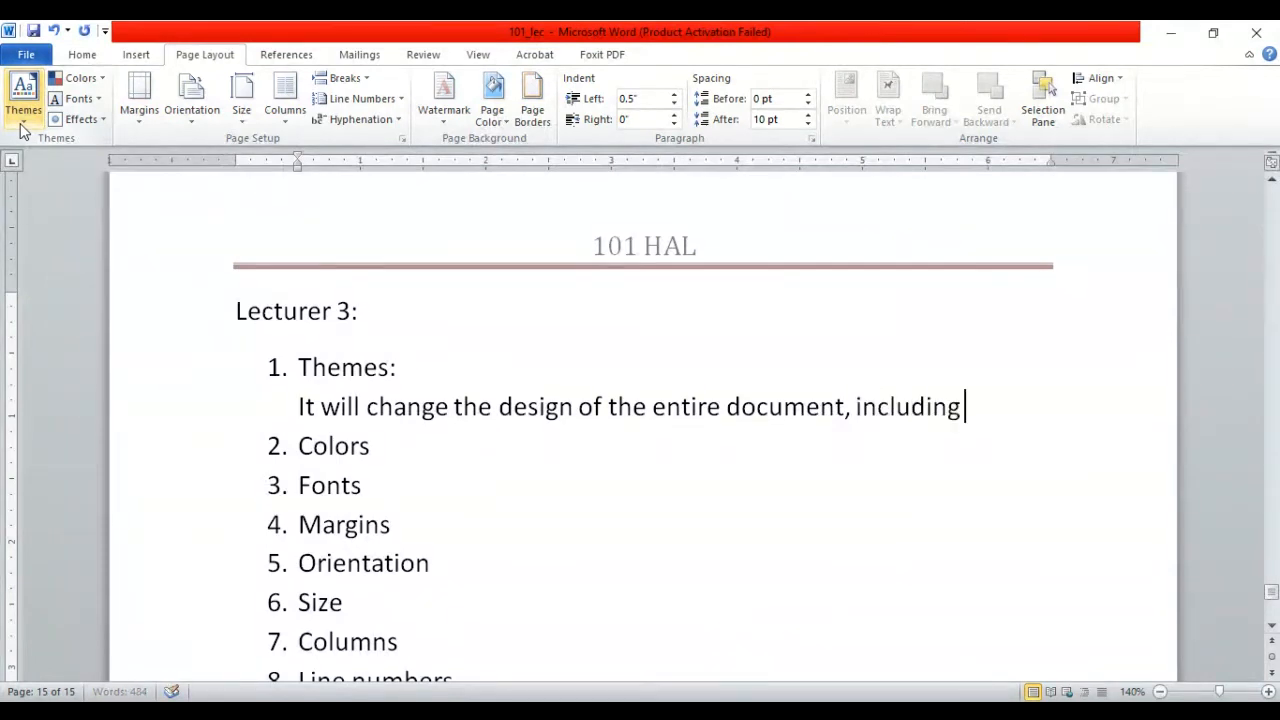
pyautogui.write(' color fon')
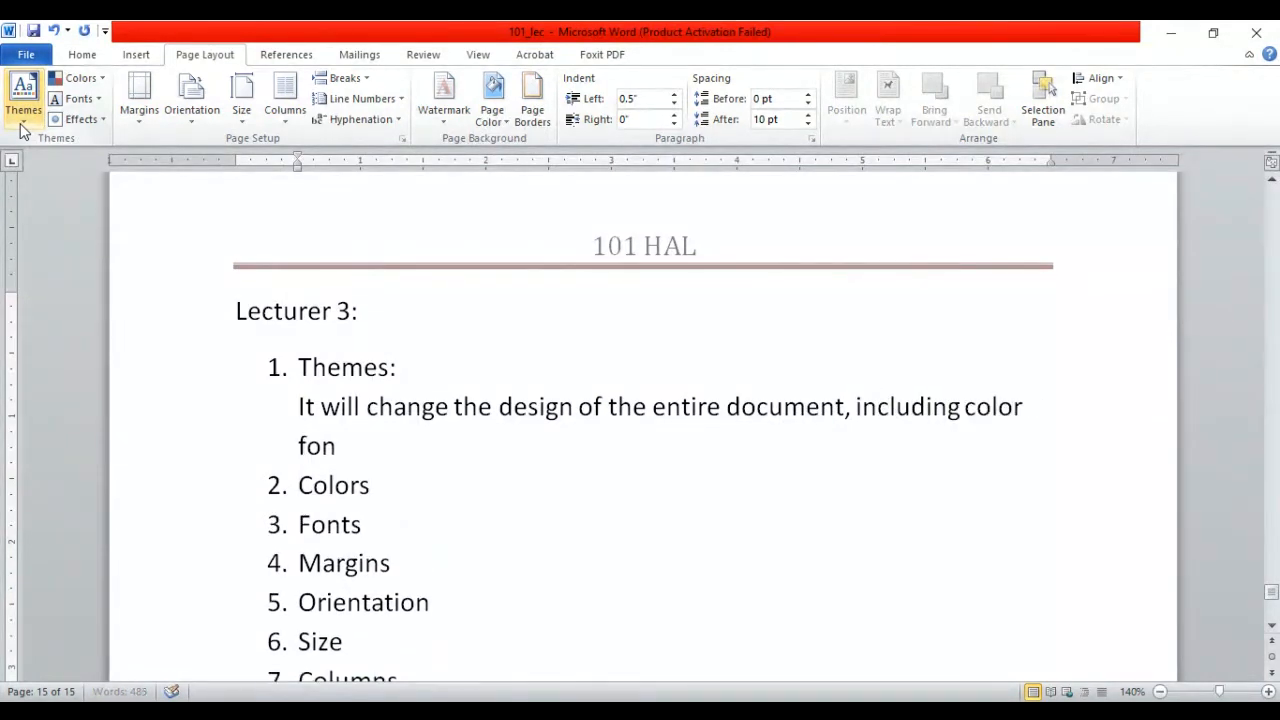
pyautogui.write('t and effet')
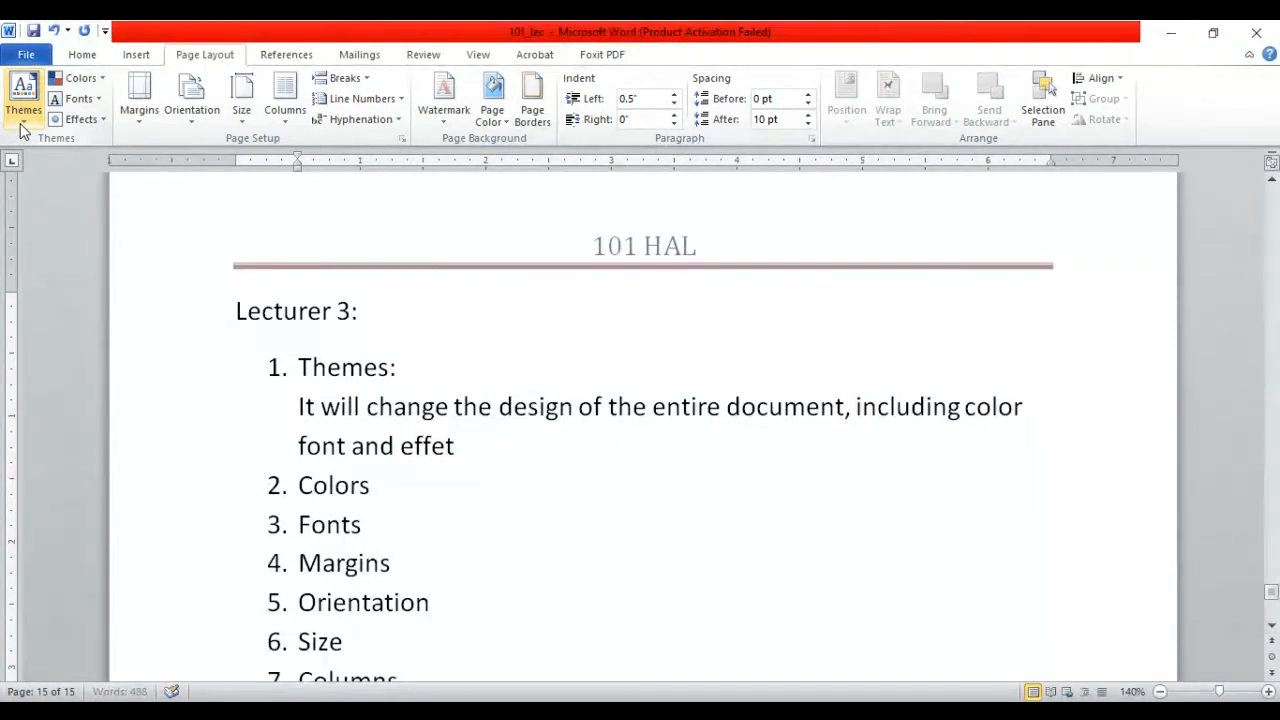
pyautogui.press('BackSpace')
pyautogui.write('cts')
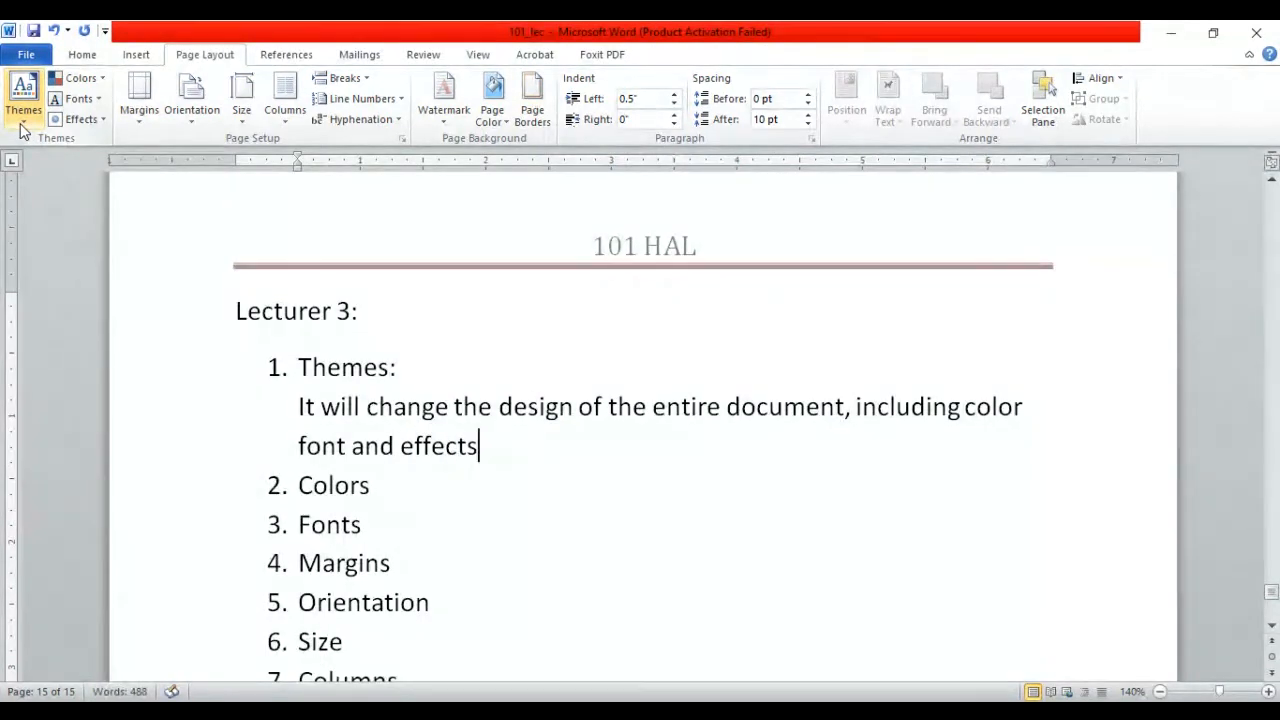
pyautogui.write('.')
pyautogui.press('Return')
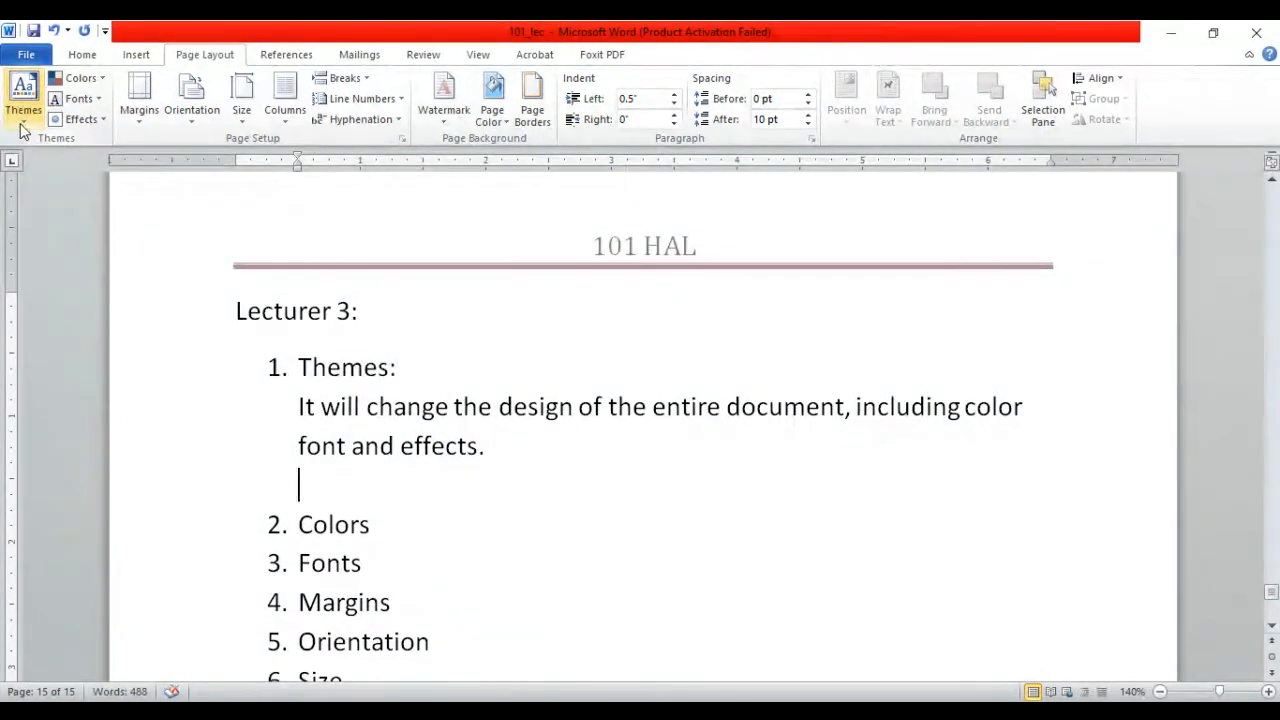
# - Try the Office, Angles, Black Tie and Grid themes on the document one after another
pyautogui.click(25, 115)
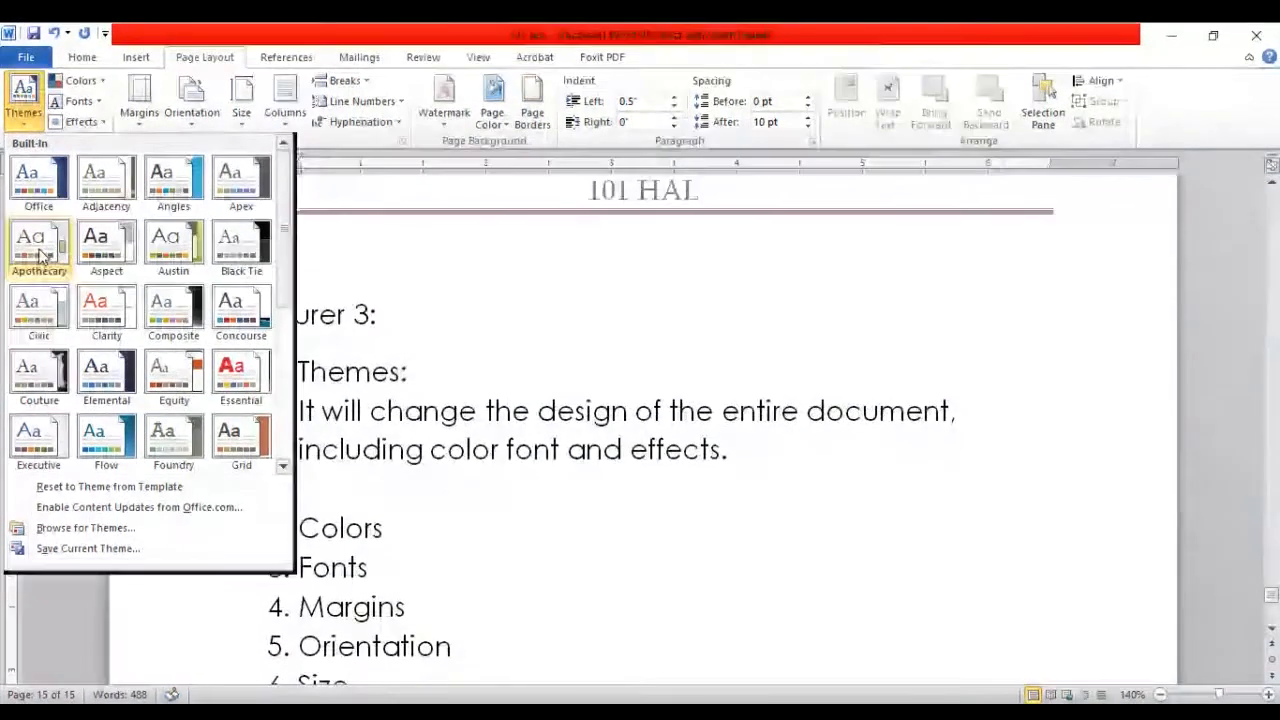
pyautogui.click(45, 190)
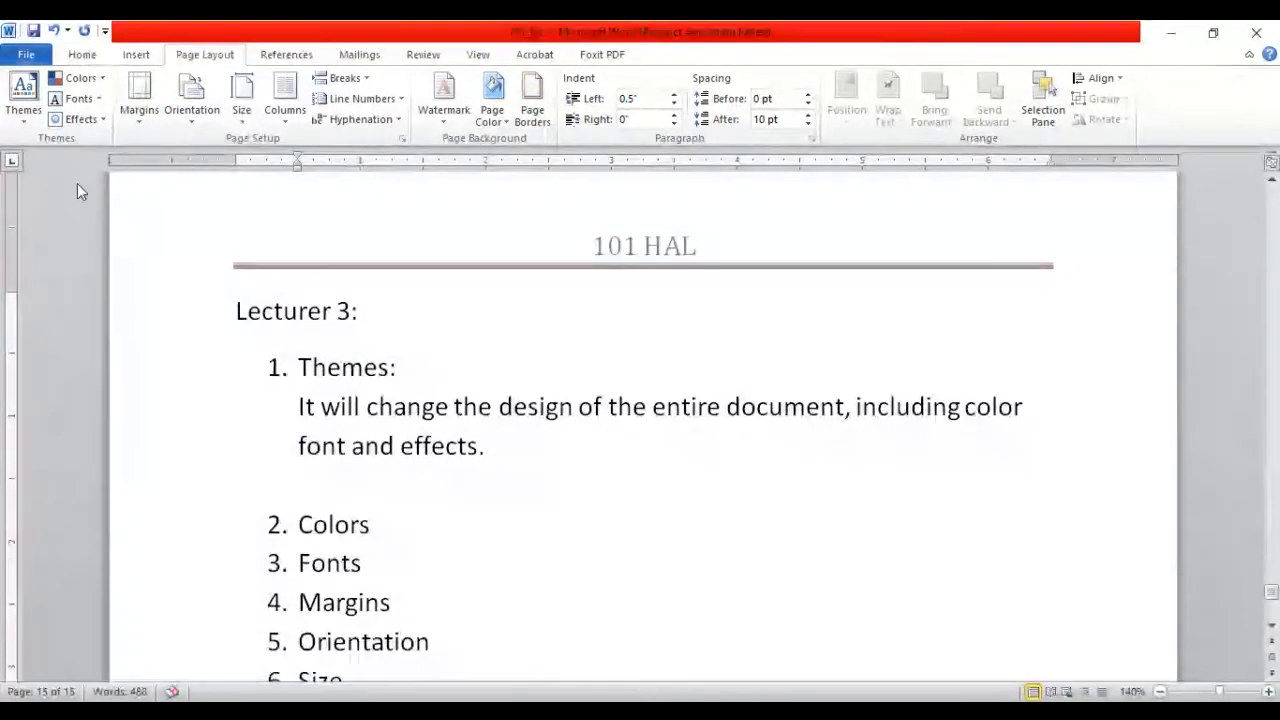
pyautogui.click(17, 125)
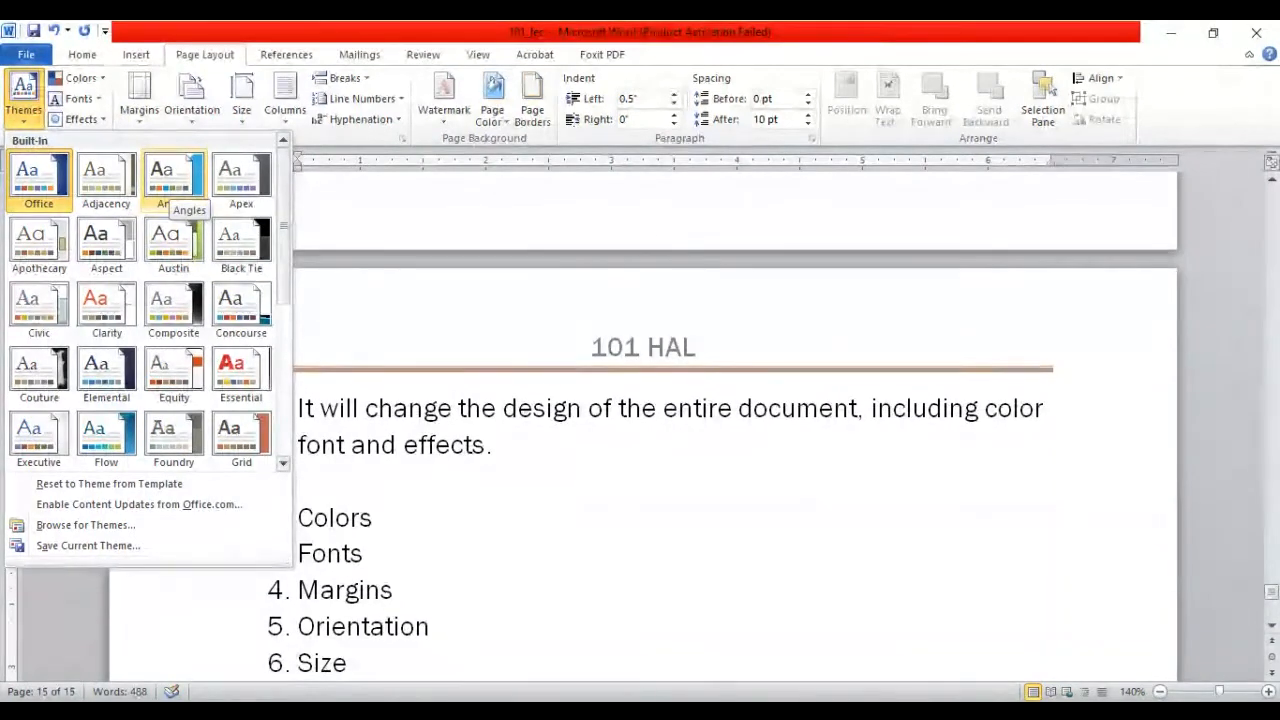
pyautogui.click(169, 188)
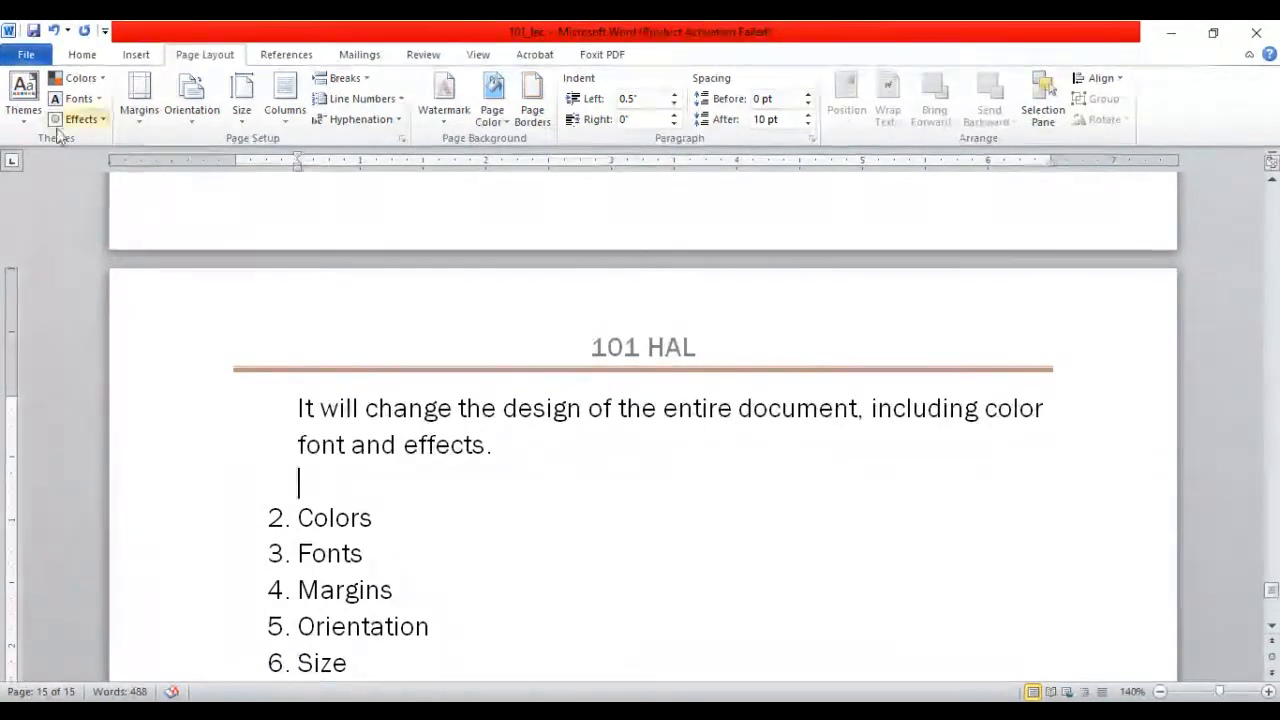
pyautogui.click(23, 105)
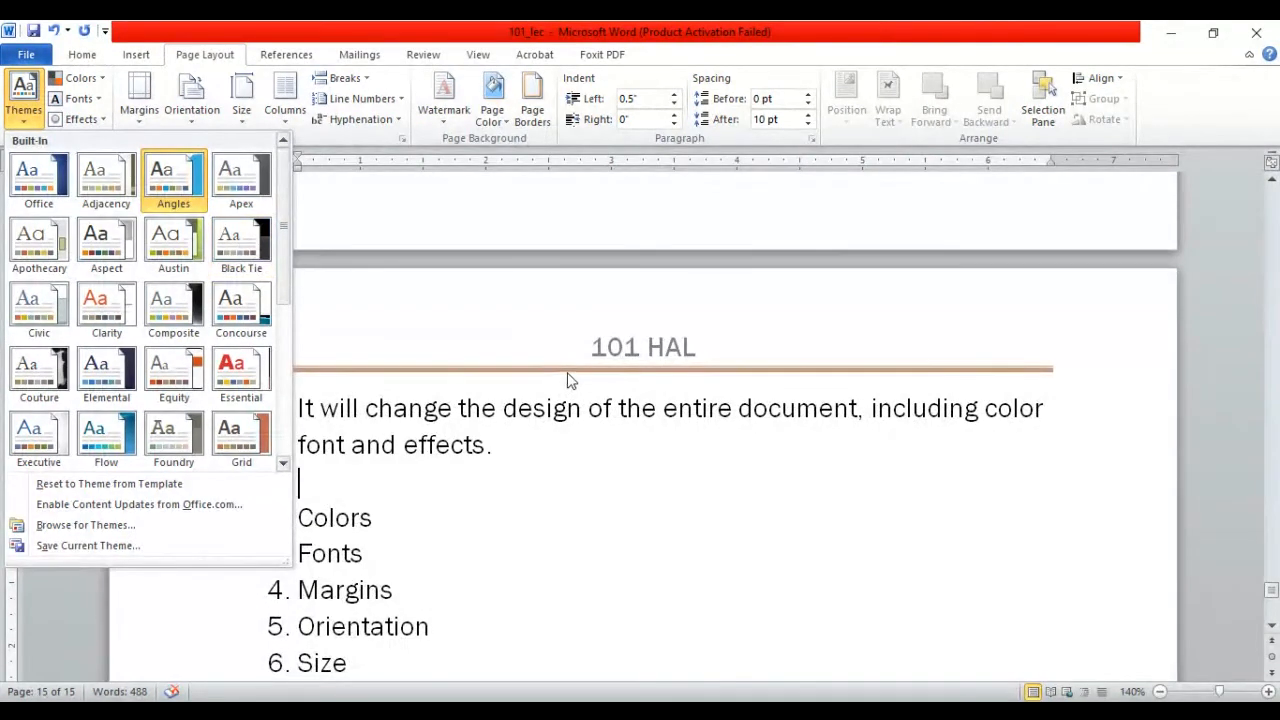
pyautogui.click(241, 250)
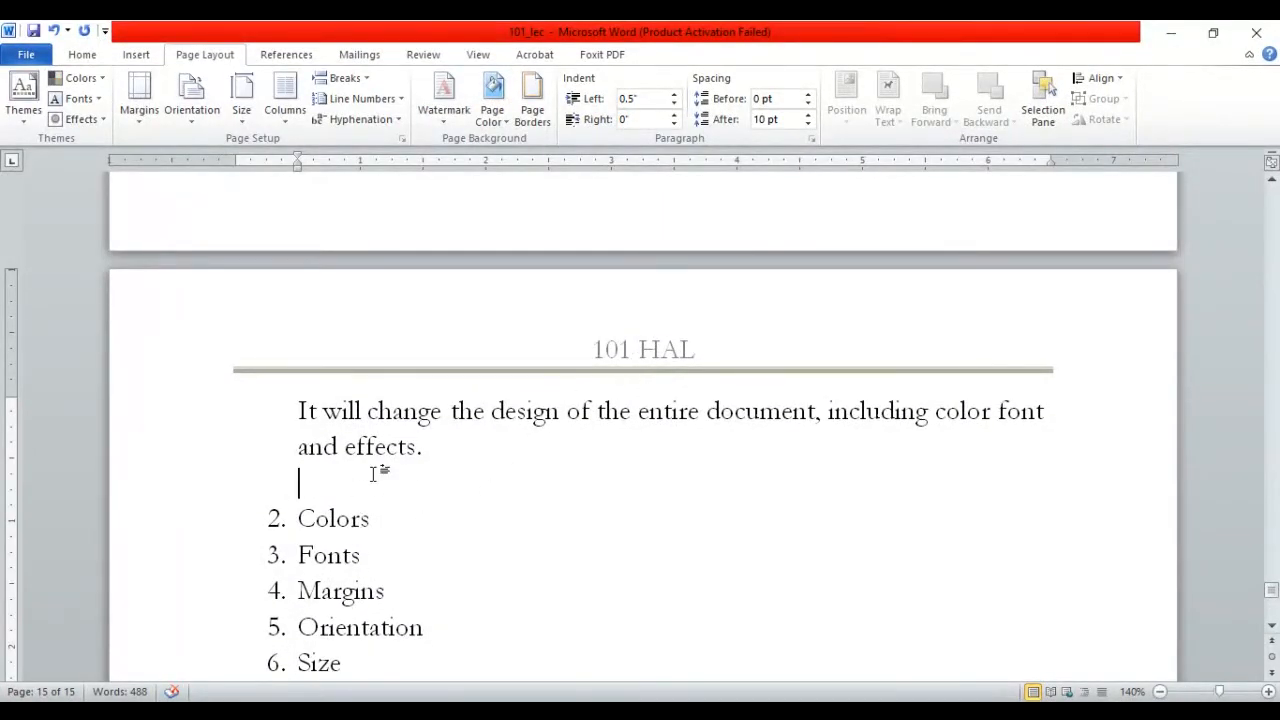
pyautogui.click(35, 114)
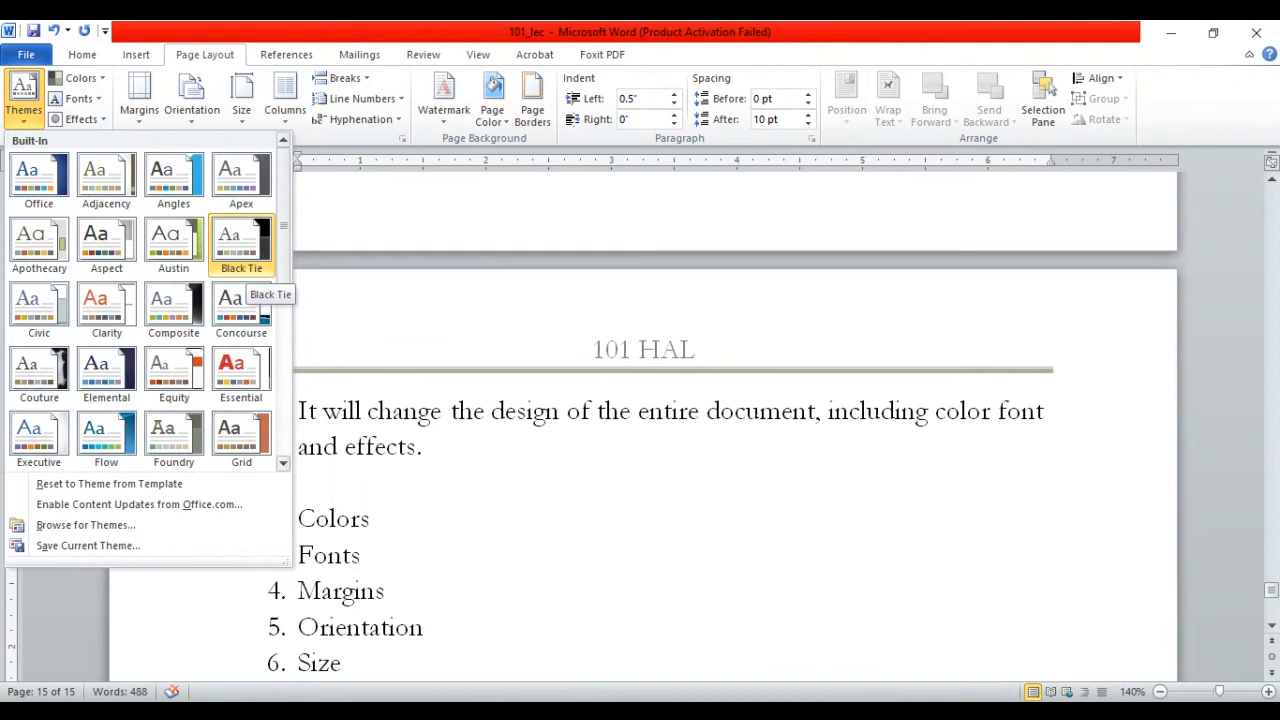
pyautogui.click(250, 432)
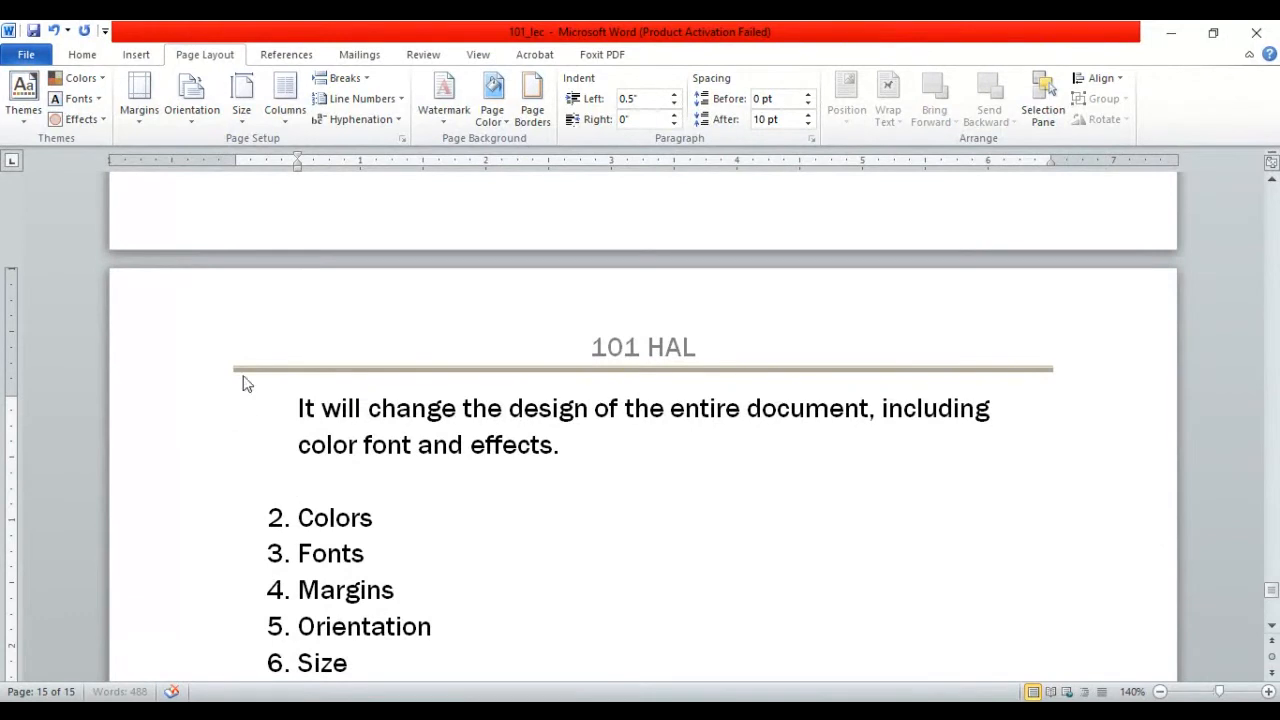
# - Undo the Grid, Black Tie and Angles theme changes
pyautogui.hotkey('ctrl', 'z')
pyautogui.hotkey('ctrl', 'z')
pyautogui.hotkey('ctrl', 'z')
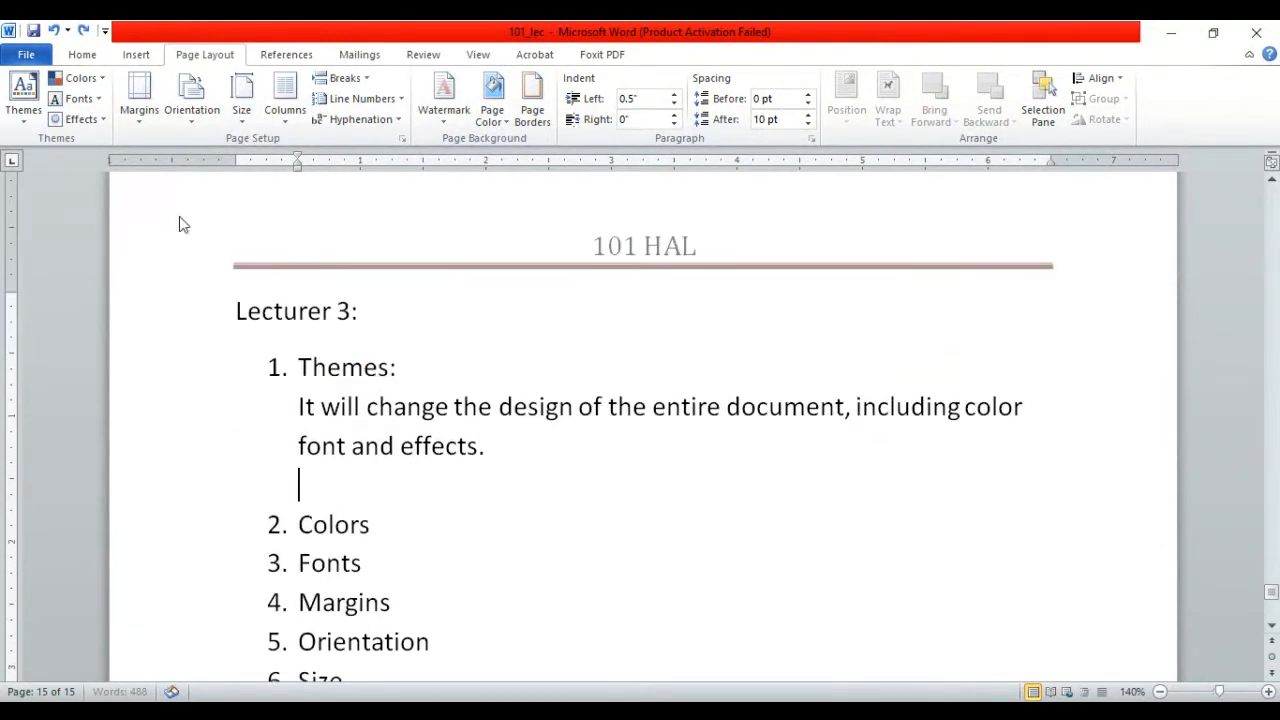
pyautogui.click(22, 118)
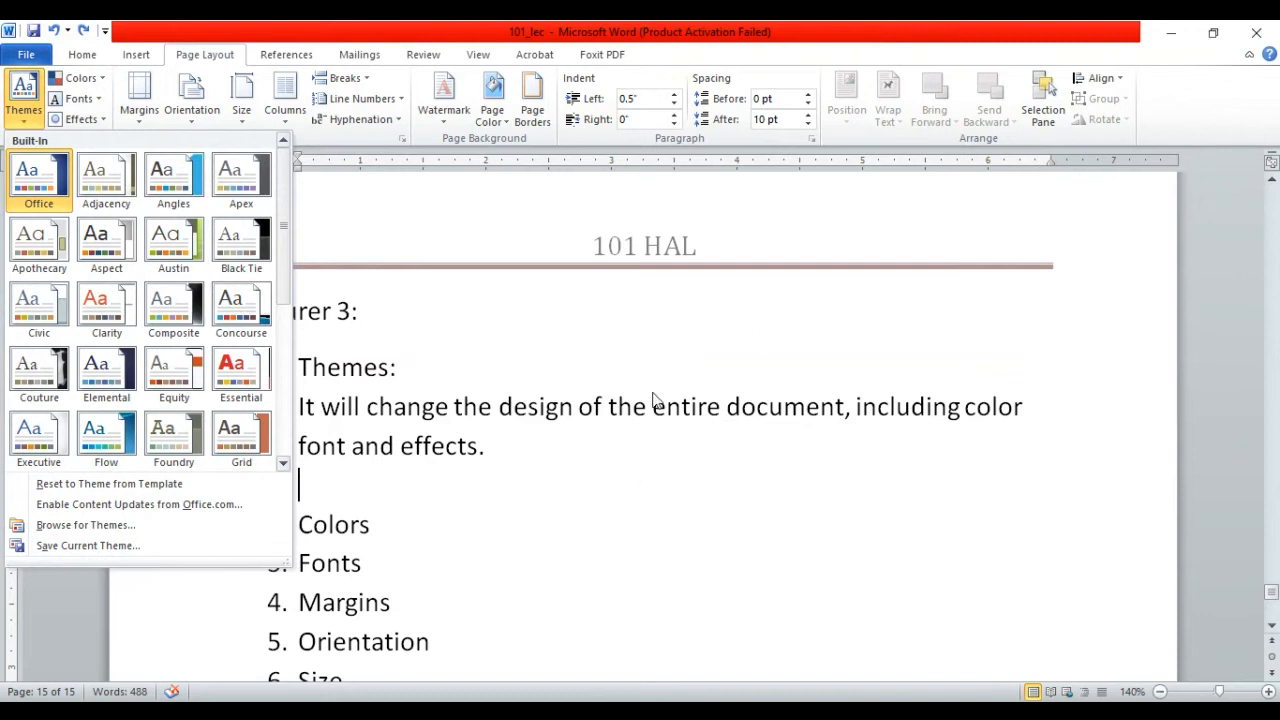
pyautogui.click(391, 508)
# - Add a colon after the Colors list item and insert an unnumbered, indented line beneath it
pyautogui.click(391, 524)
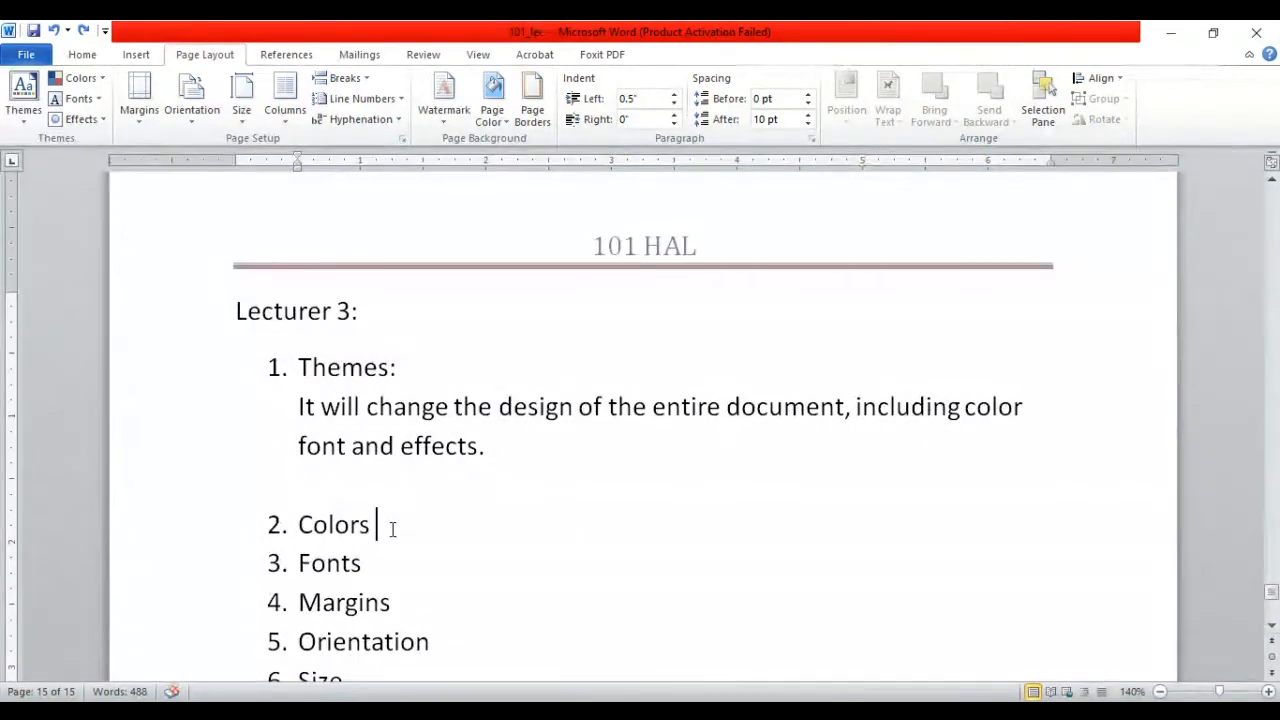
pyautogui.write(':')
pyautogui.press('Return')
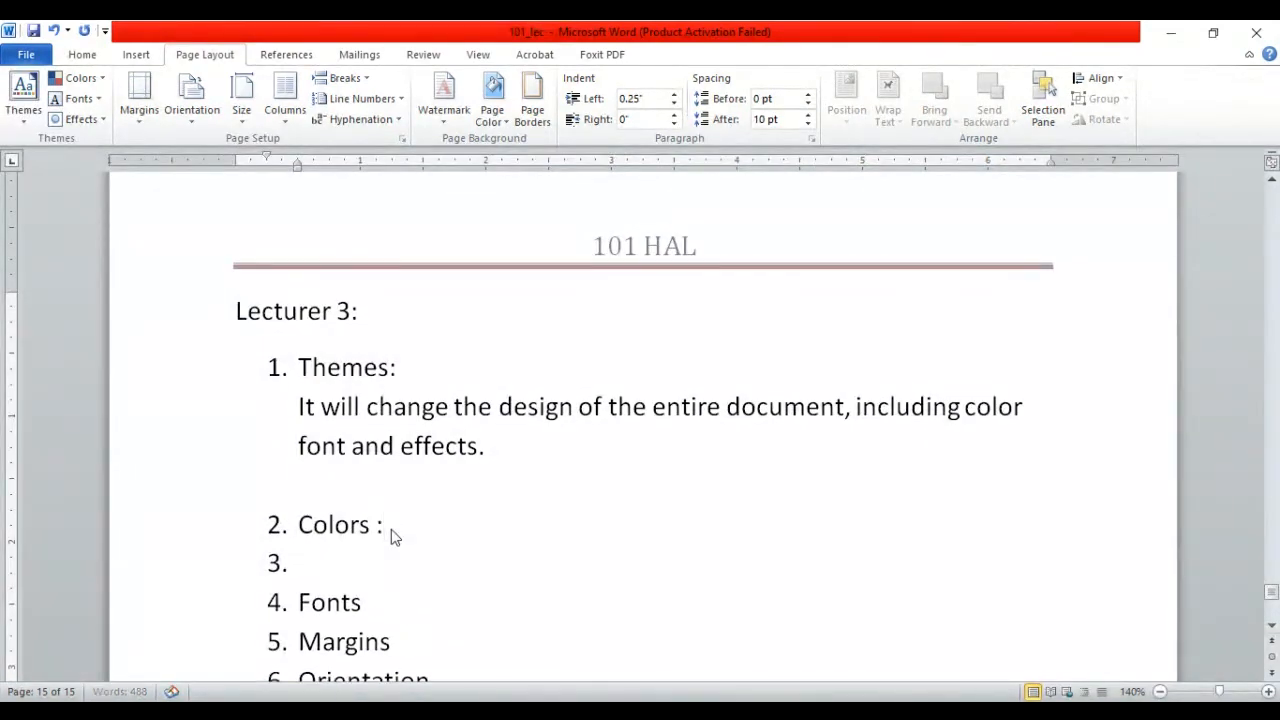
pyautogui.press('Delete')
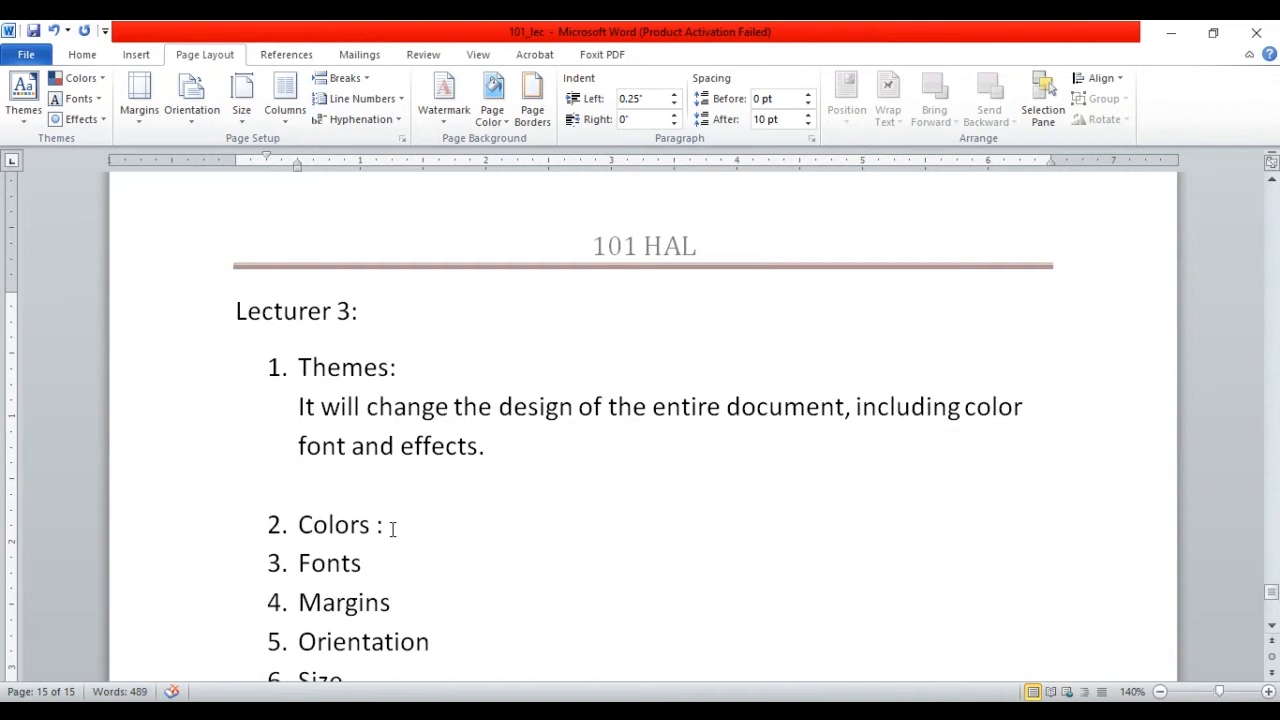
pyautogui.press('Return')
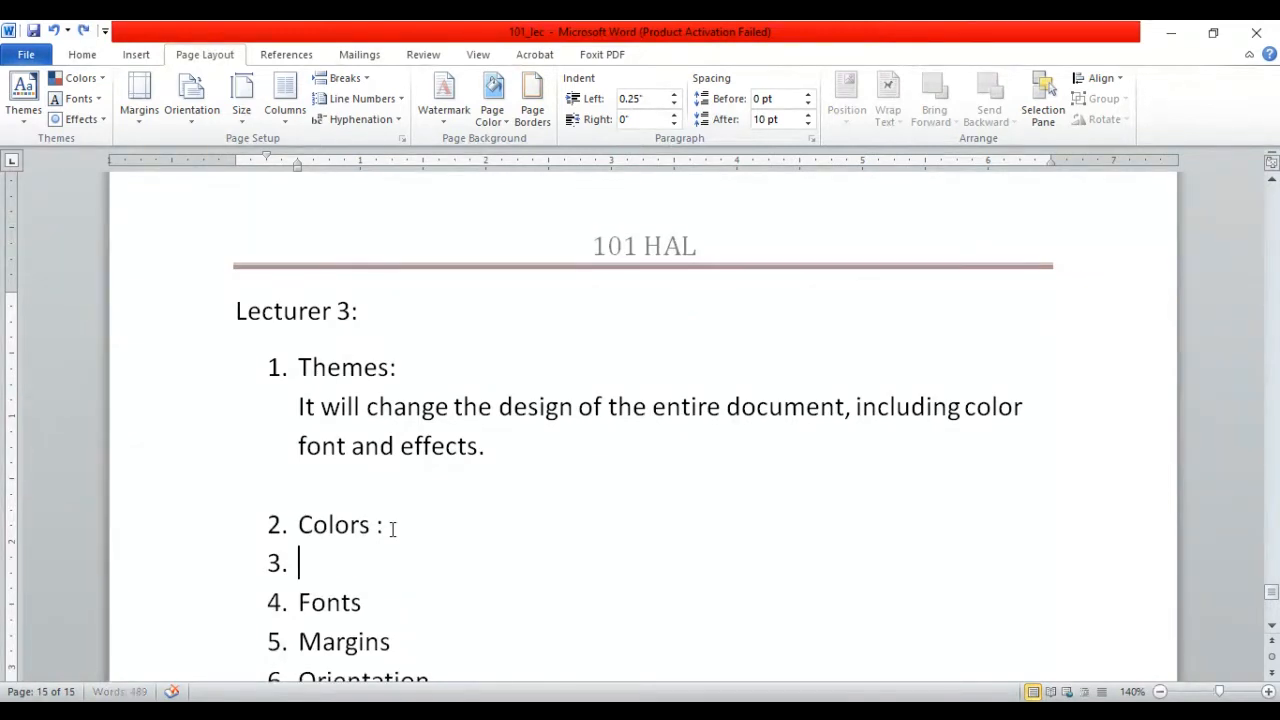
pyautogui.press('BackSpace')
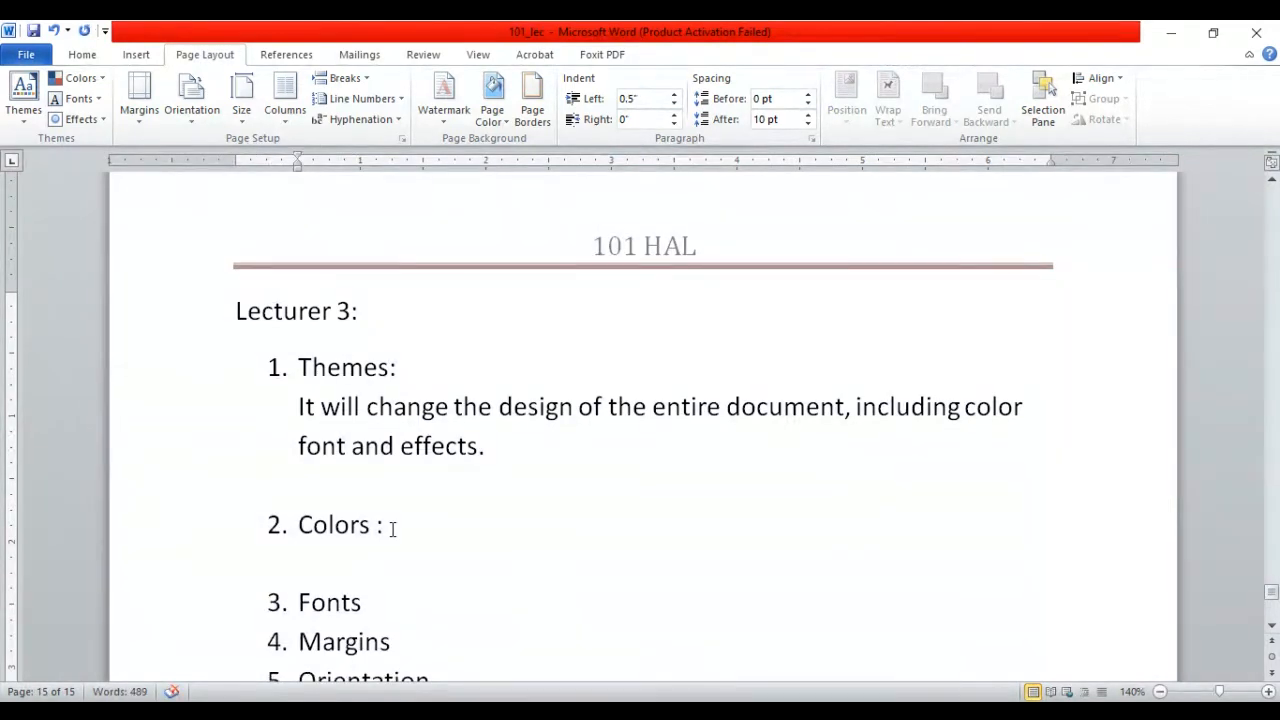
# - Under Colors, write "It will change the color of the current theme." and start a new line
pyautogui.click(104, 80)
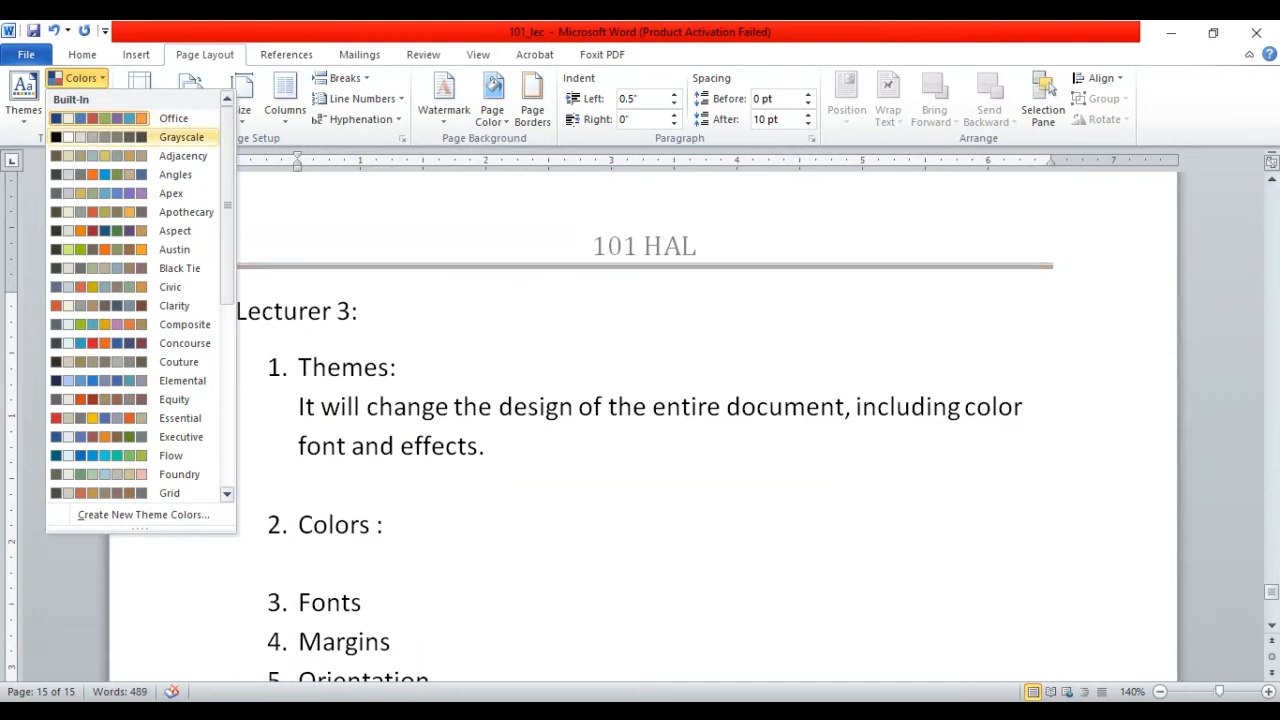
pyautogui.click(103, 81)
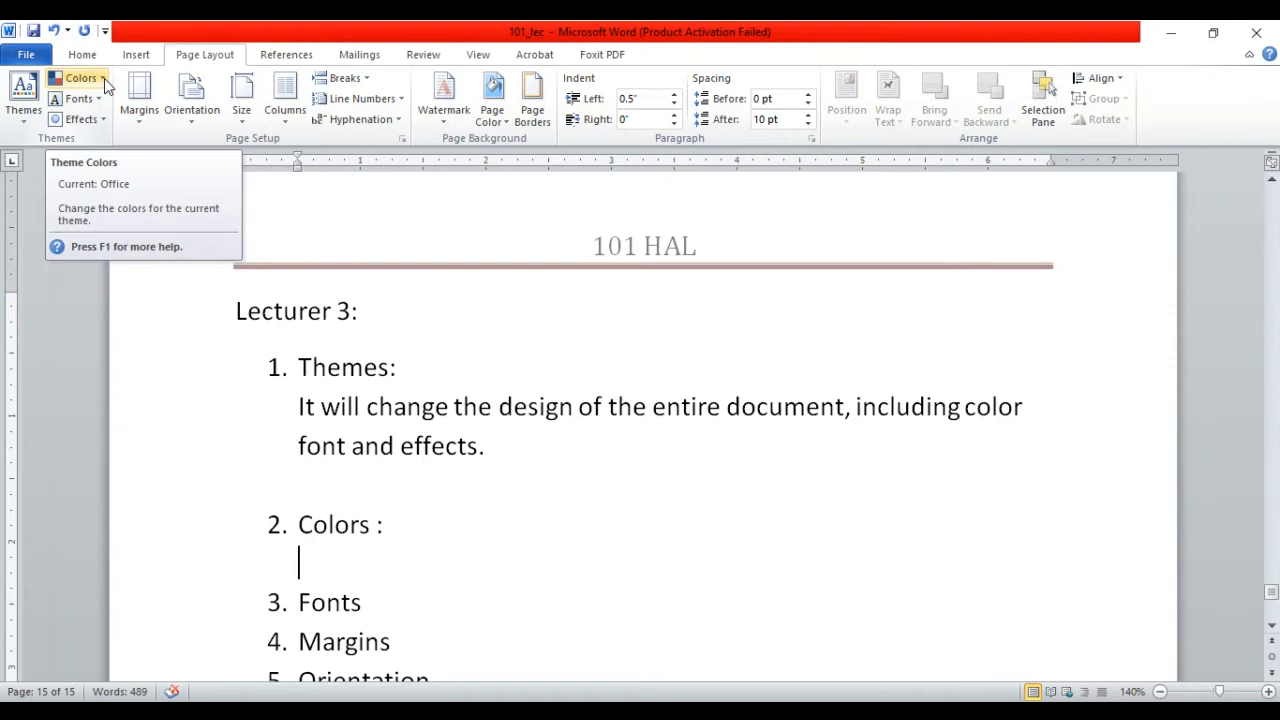
pyautogui.write('It')
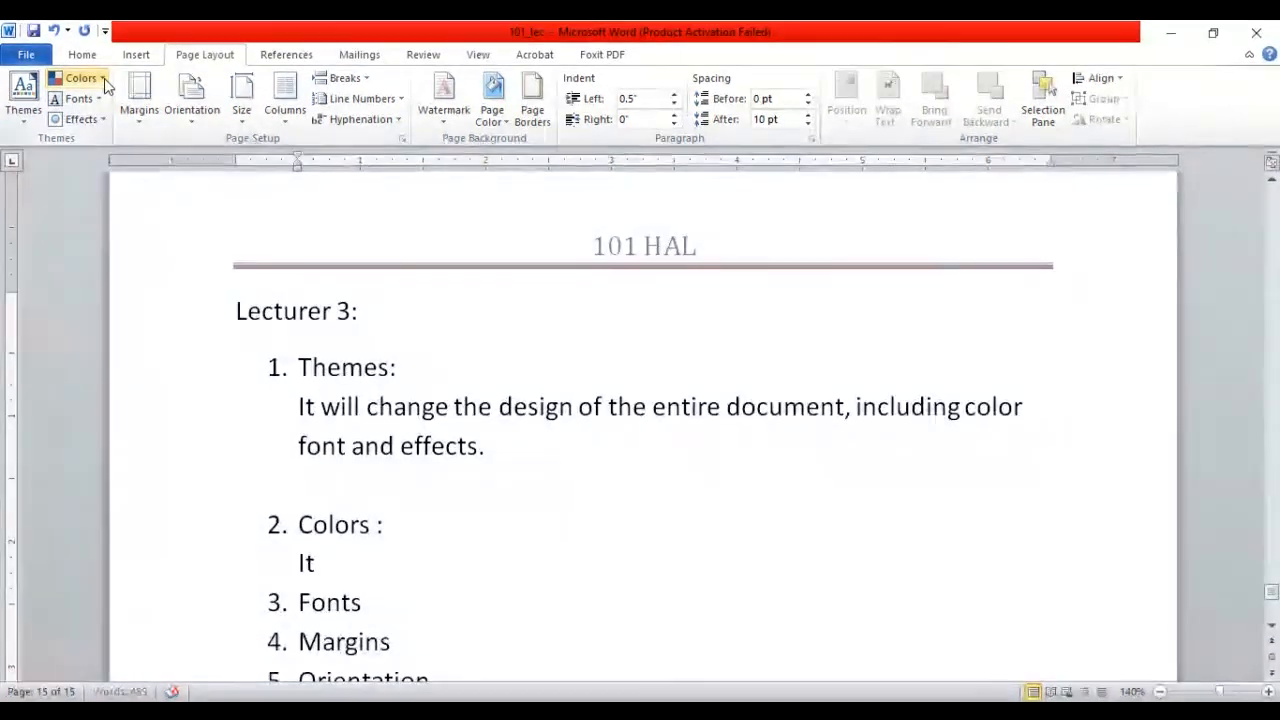
pyautogui.write(' will ')
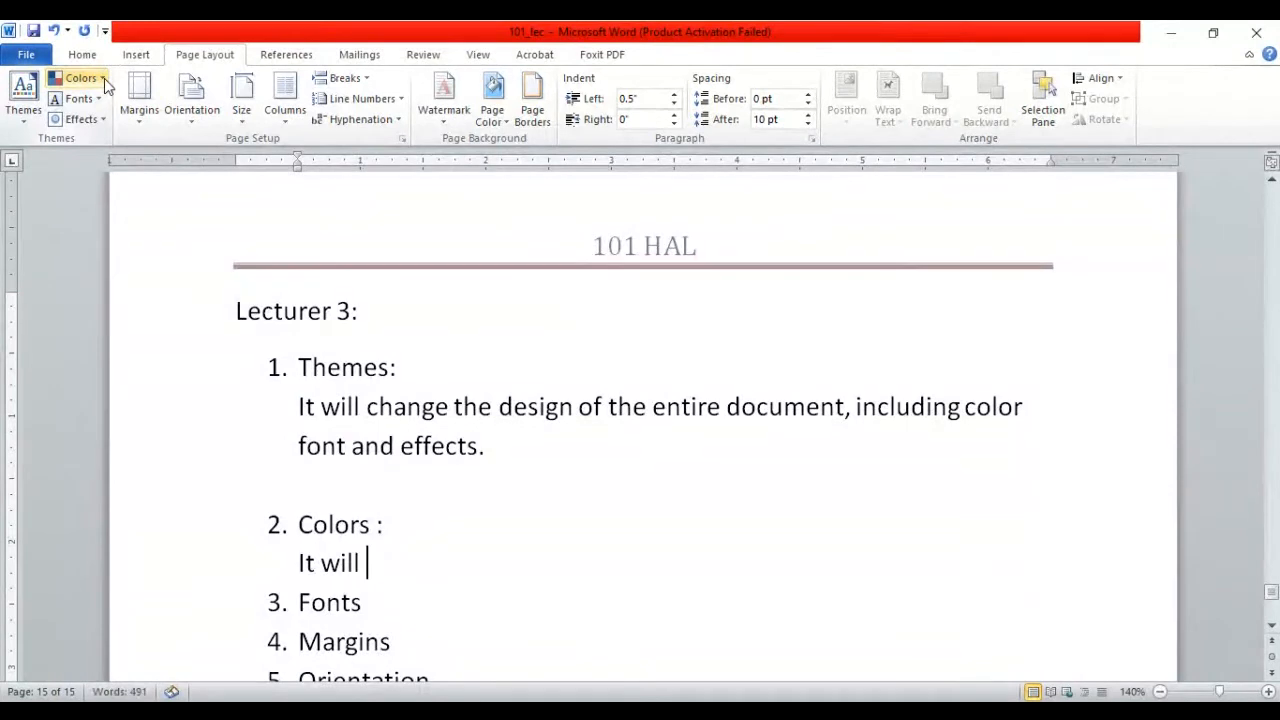
pyautogui.write('change the ')
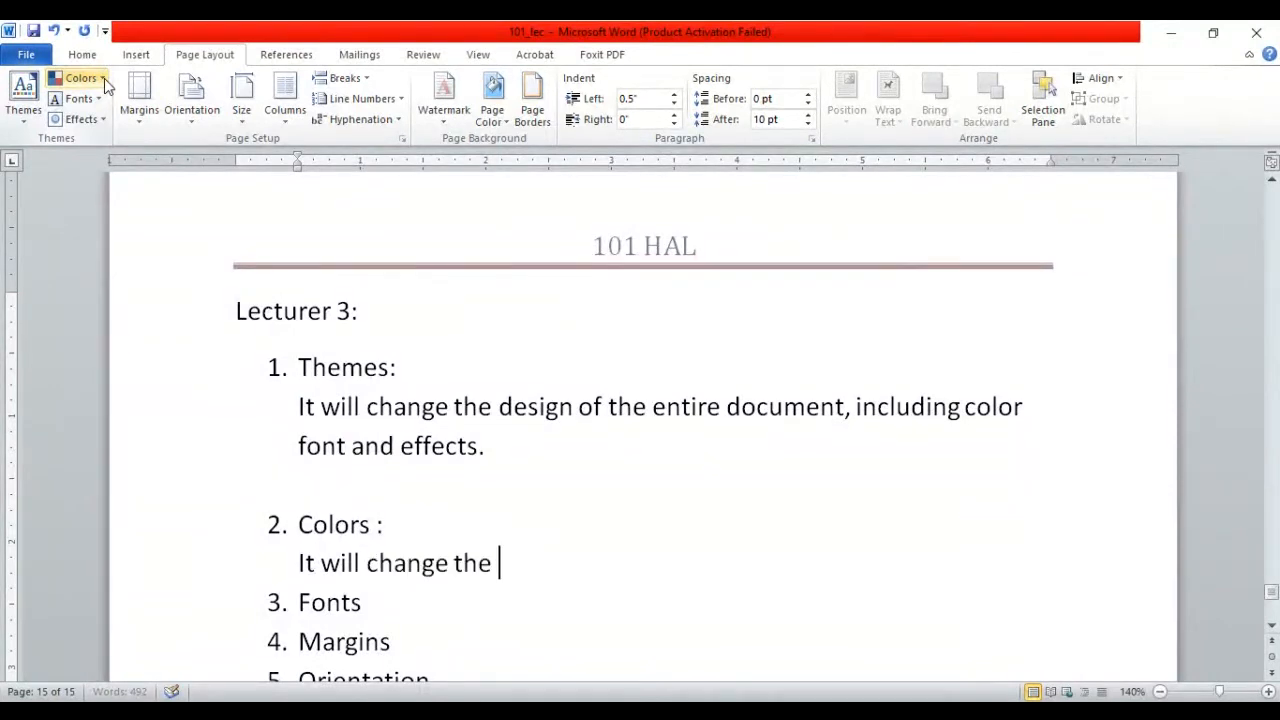
pyautogui.write('color of t')
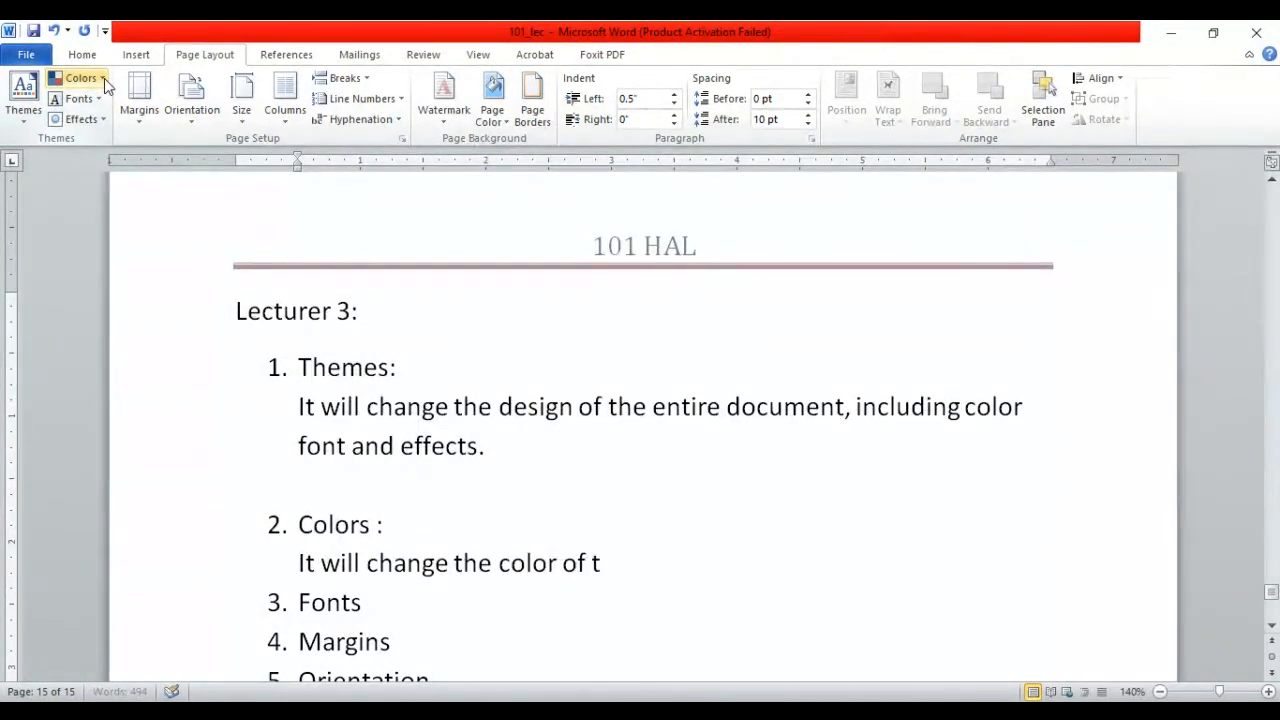
pyautogui.write('he current')
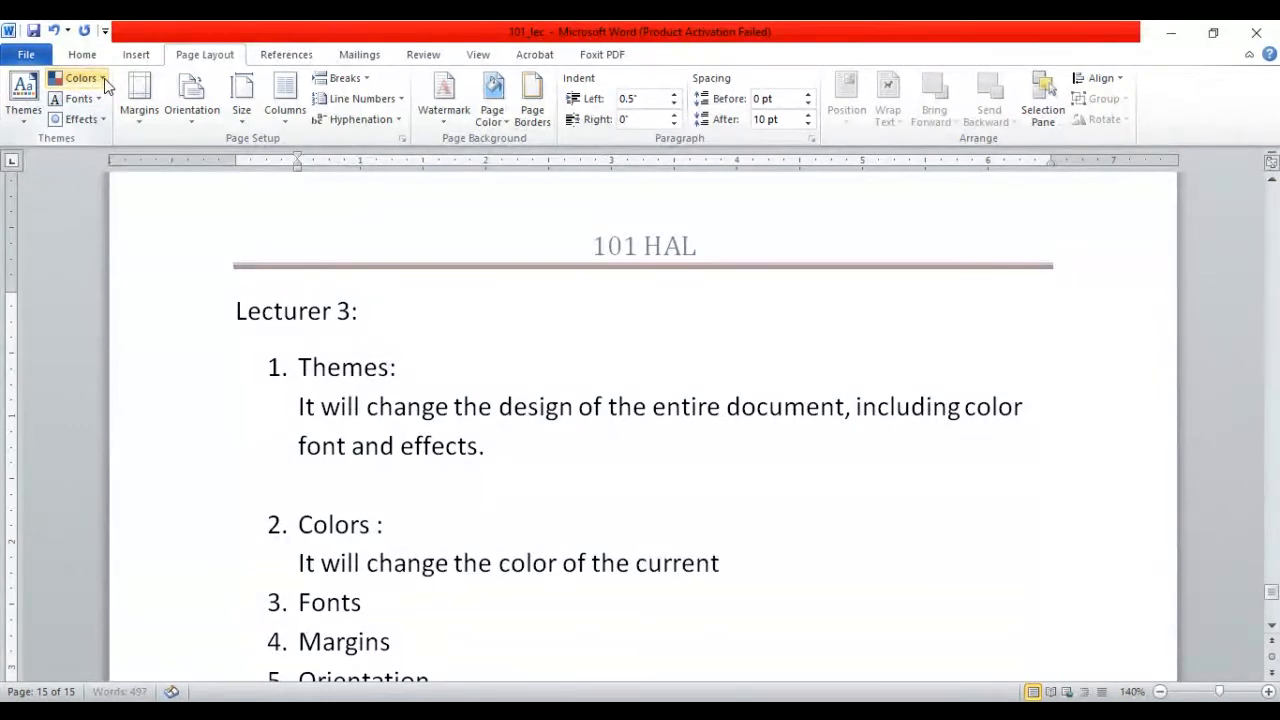
pyautogui.write(' theme.')
pyautogui.press('Return')
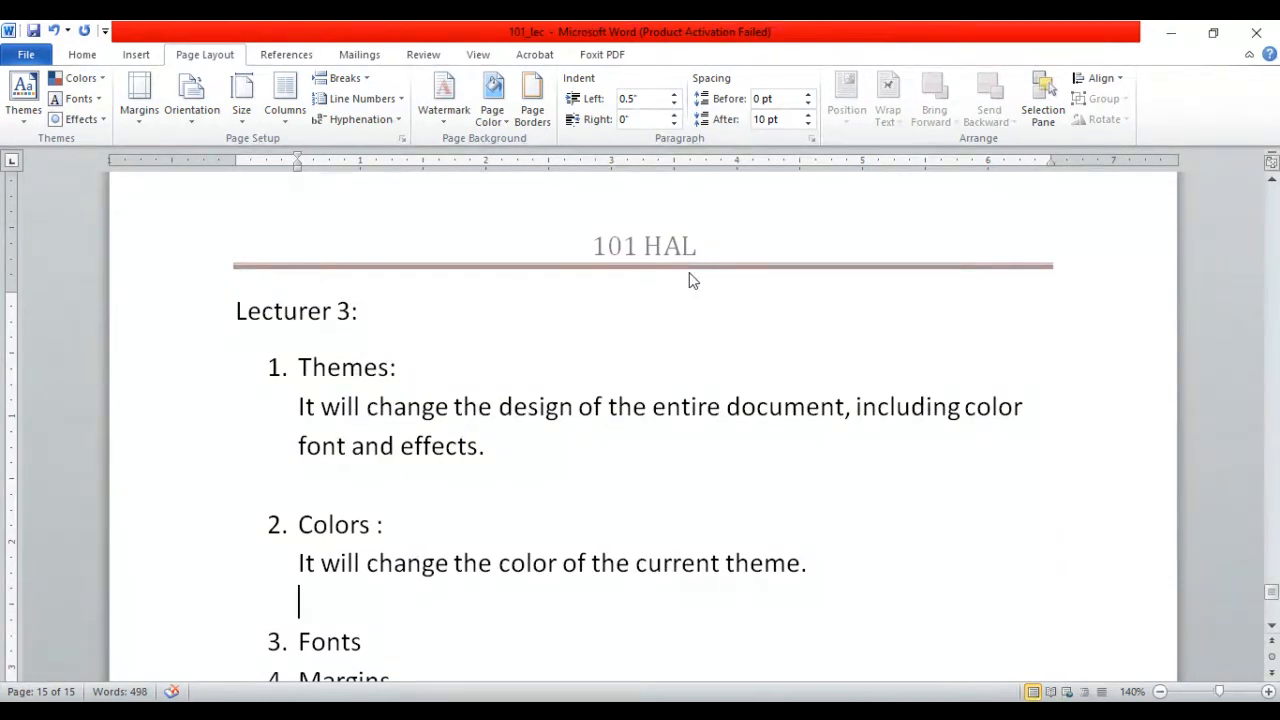
# - Preview the built-in theme colors, including Oriel and Solstice, on the document without applying any
pyautogui.click(104, 79)
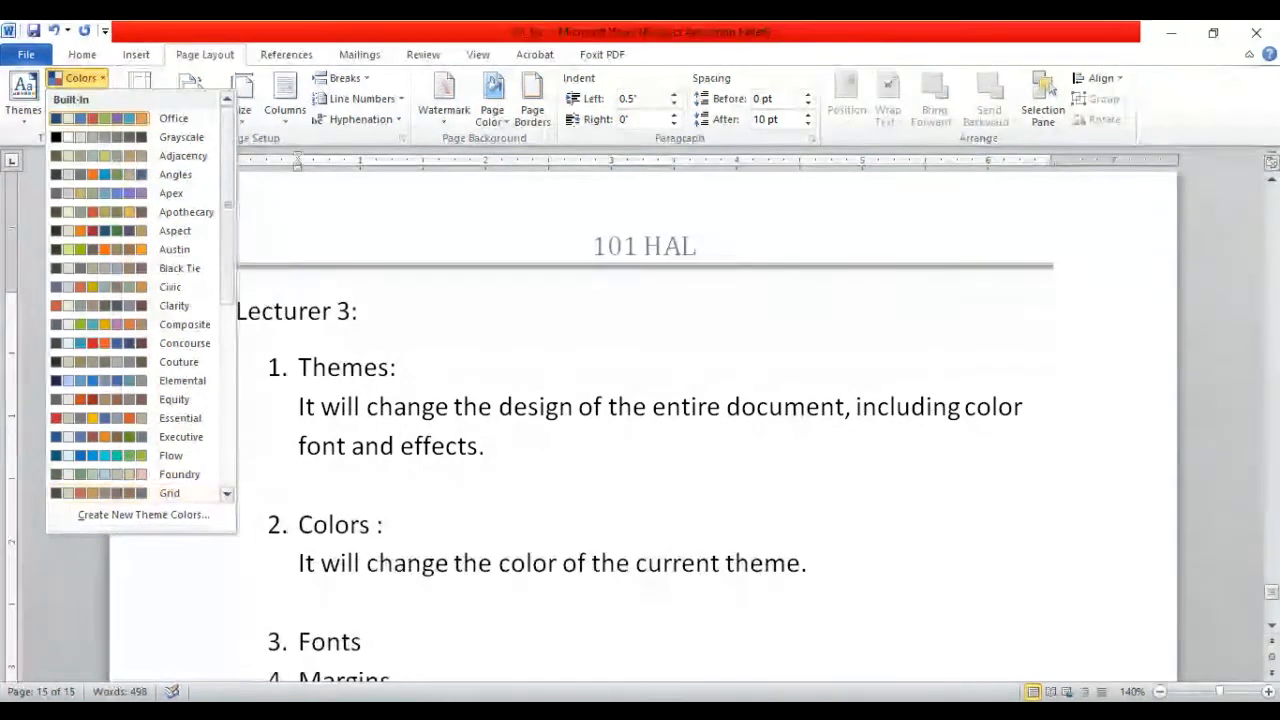
pyautogui.scroll(-3, 140, 300)
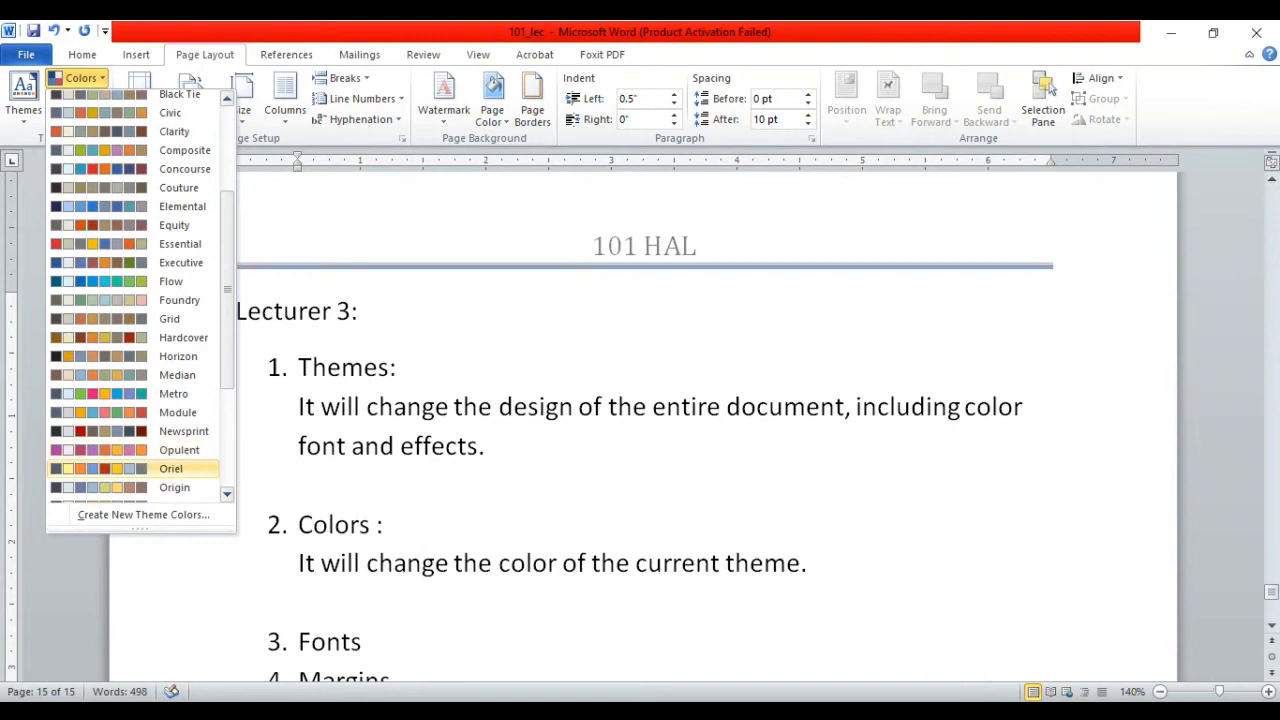
pyautogui.moveTo(228, 350); pyautogui.dragTo(228, 404)
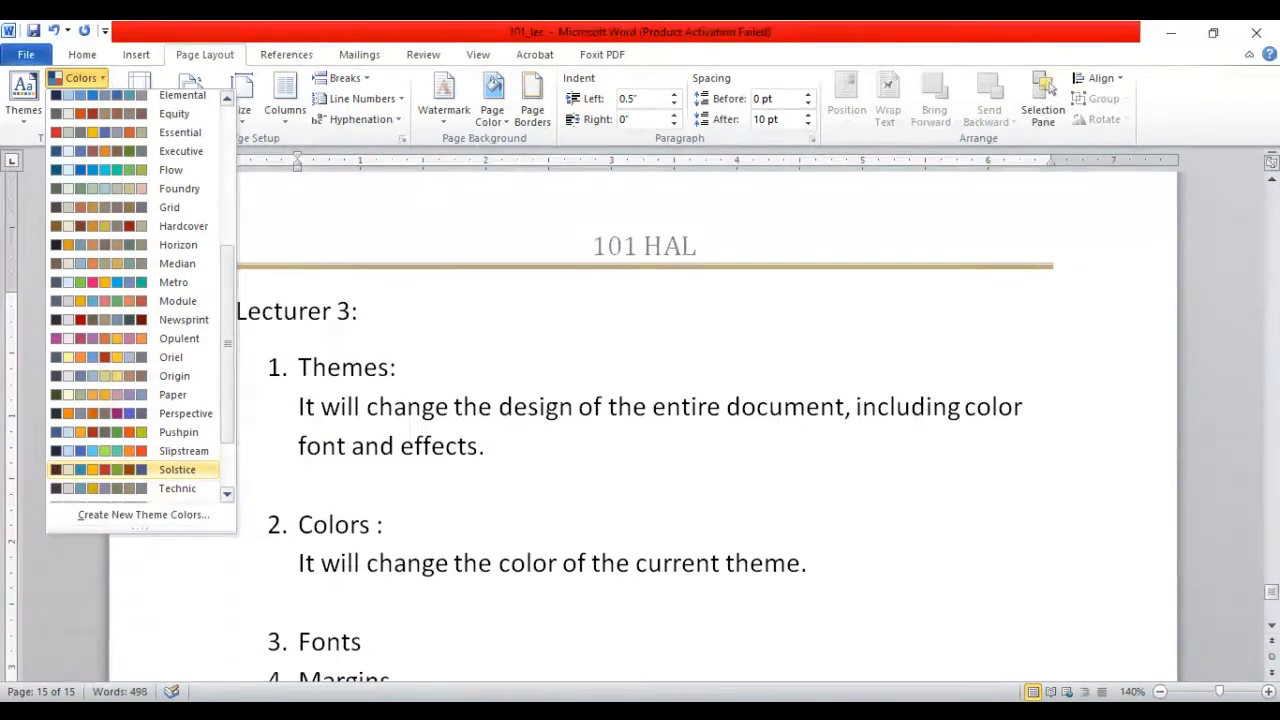
pyautogui.scroll(-3, 199, 495)
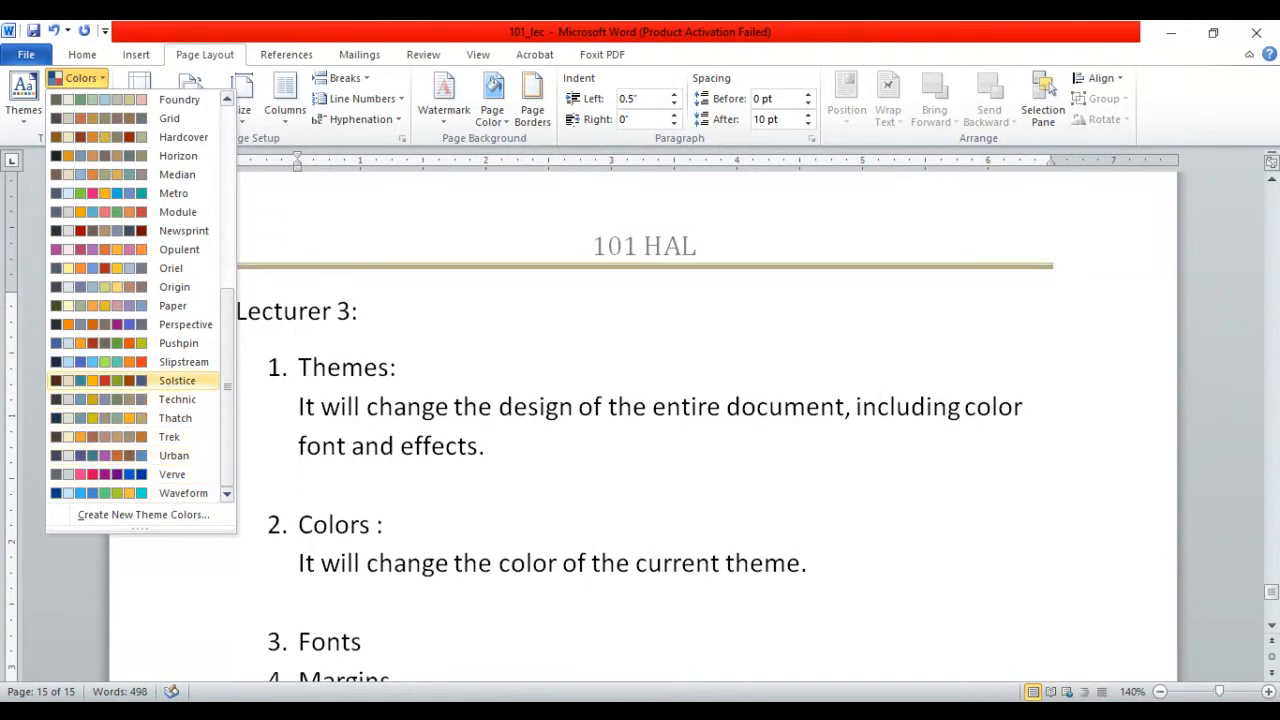
pyautogui.click(476, 513)
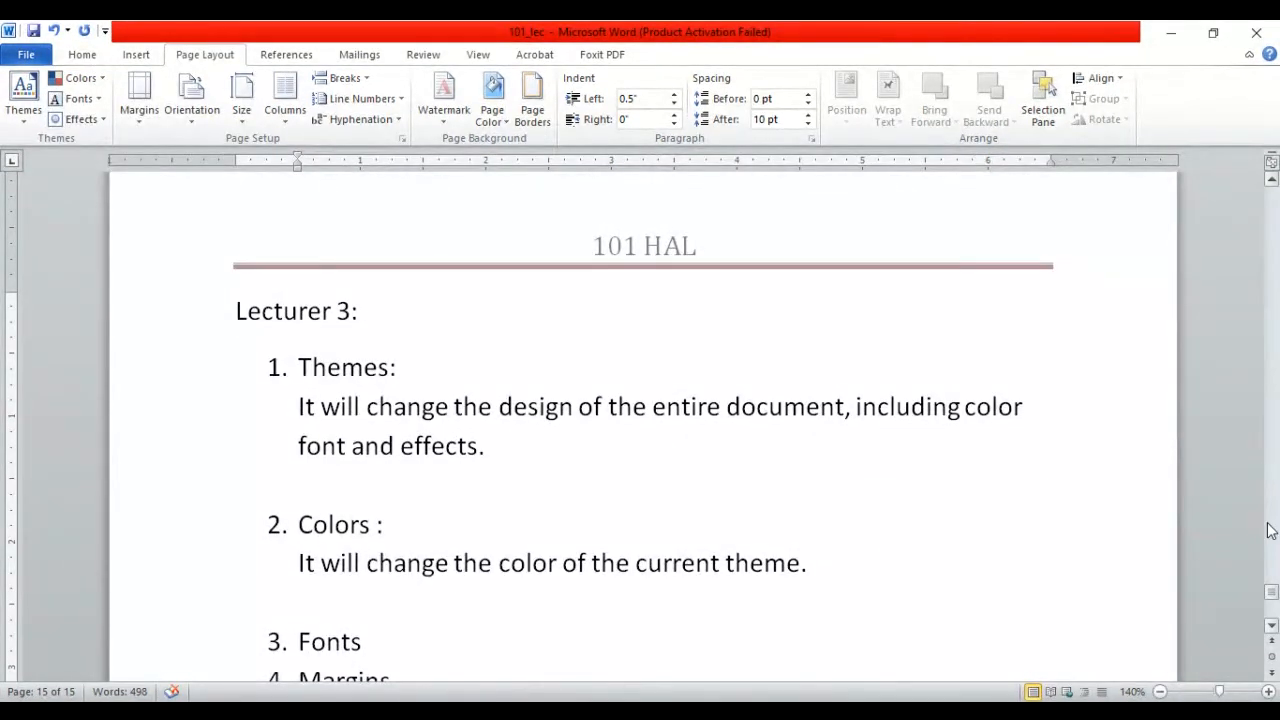
# - Add a colon after the Fonts list item and insert two unnumbered, indented lines beneath it
pyautogui.click(1272, 627)
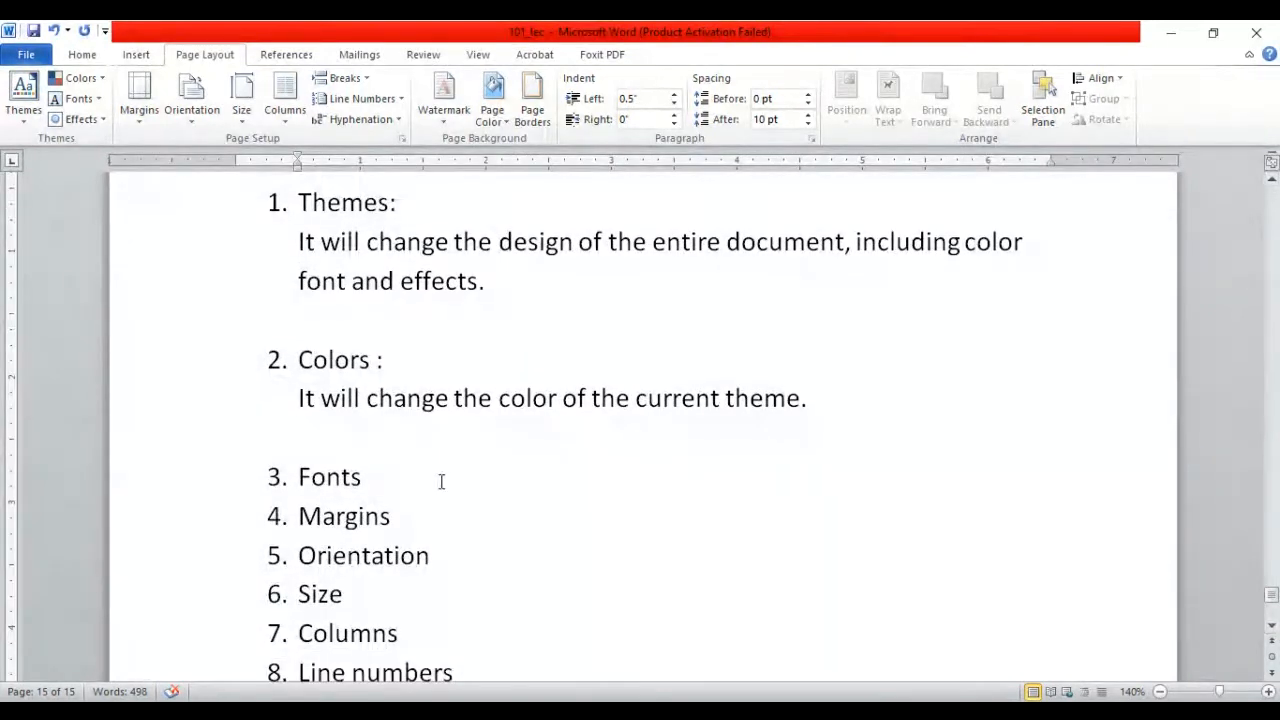
pyautogui.click(440, 480)
pyautogui.press('Return')
pyautogui.press('BackSpace')
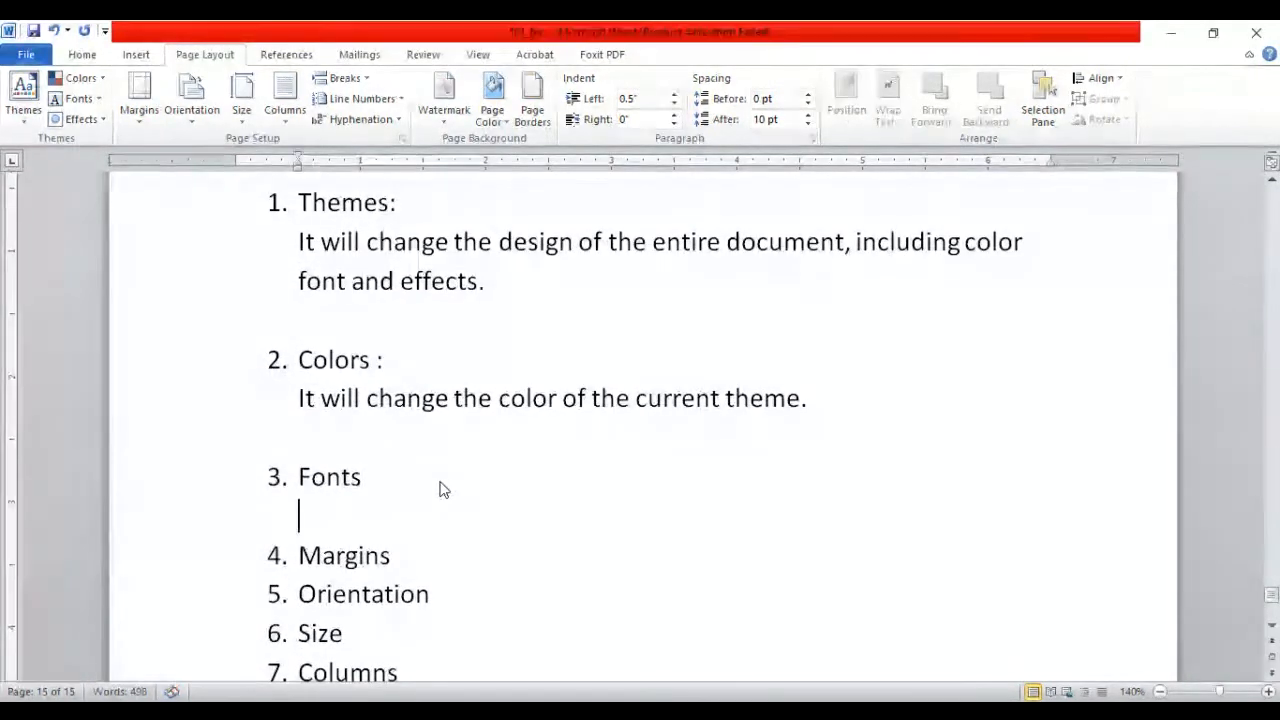
pyautogui.click(389, 476)
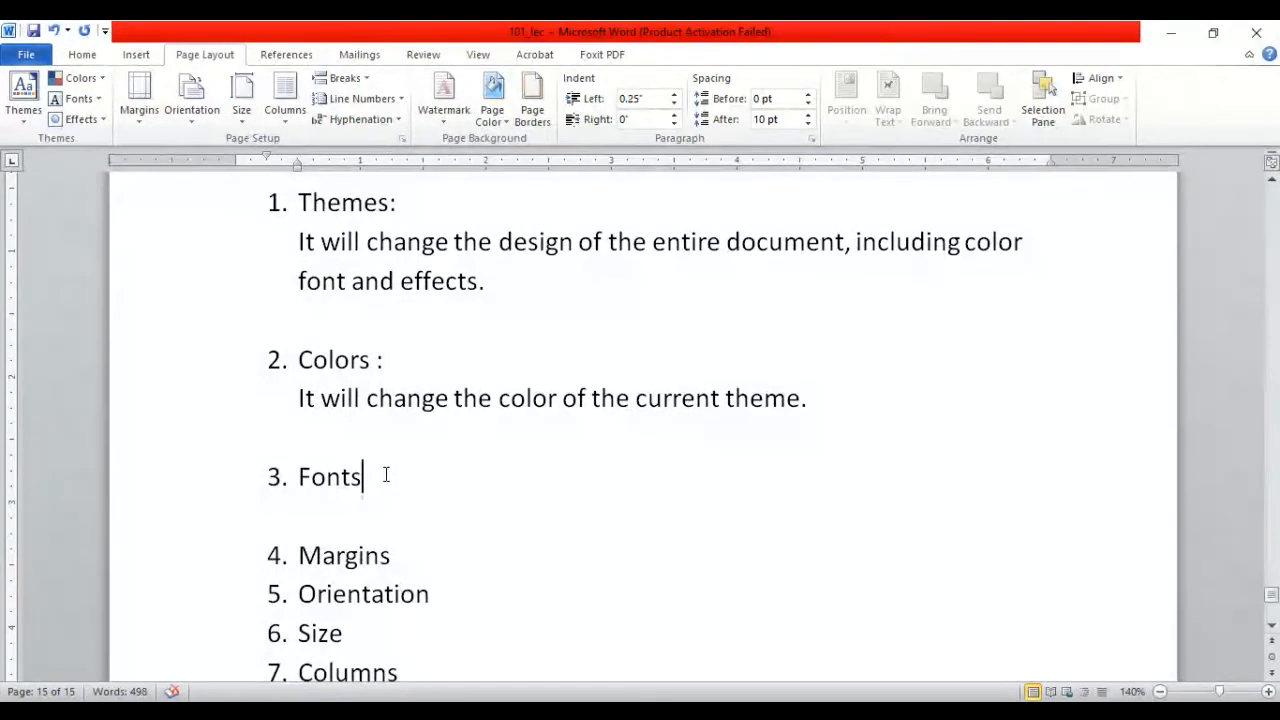
pyautogui.write(':')
pyautogui.press('Return')
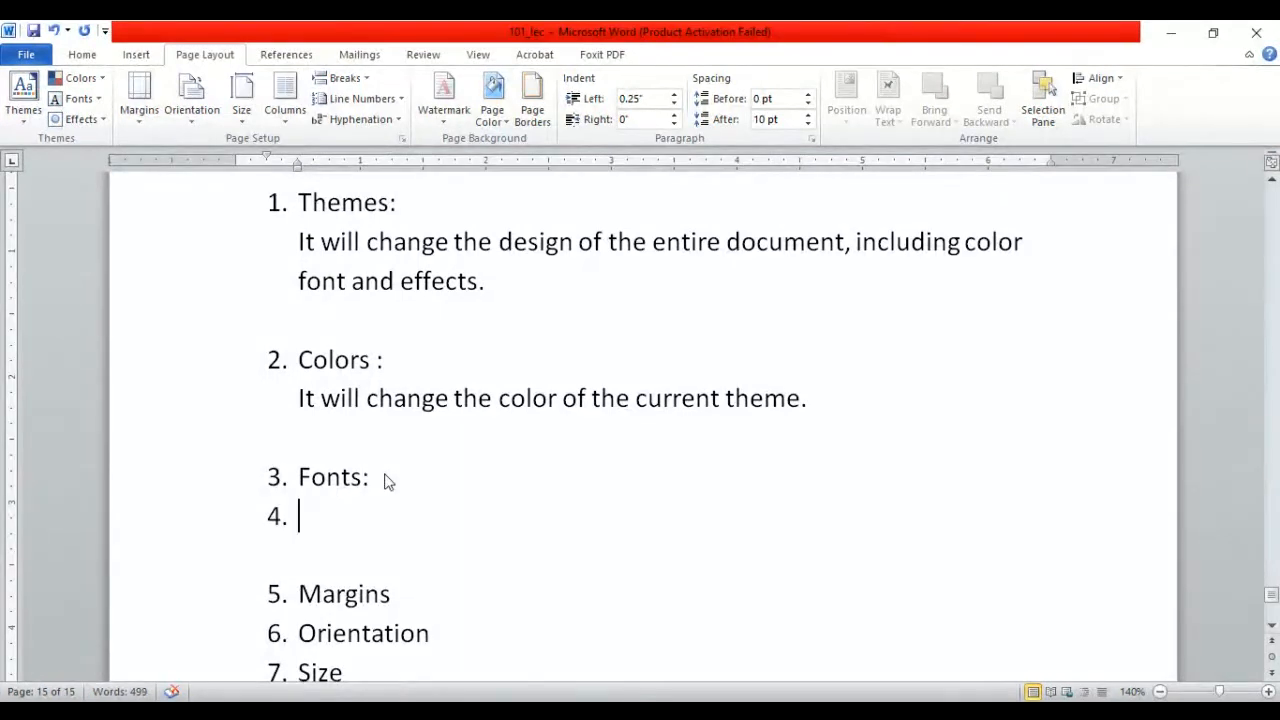
pyautogui.press('BackSpace')
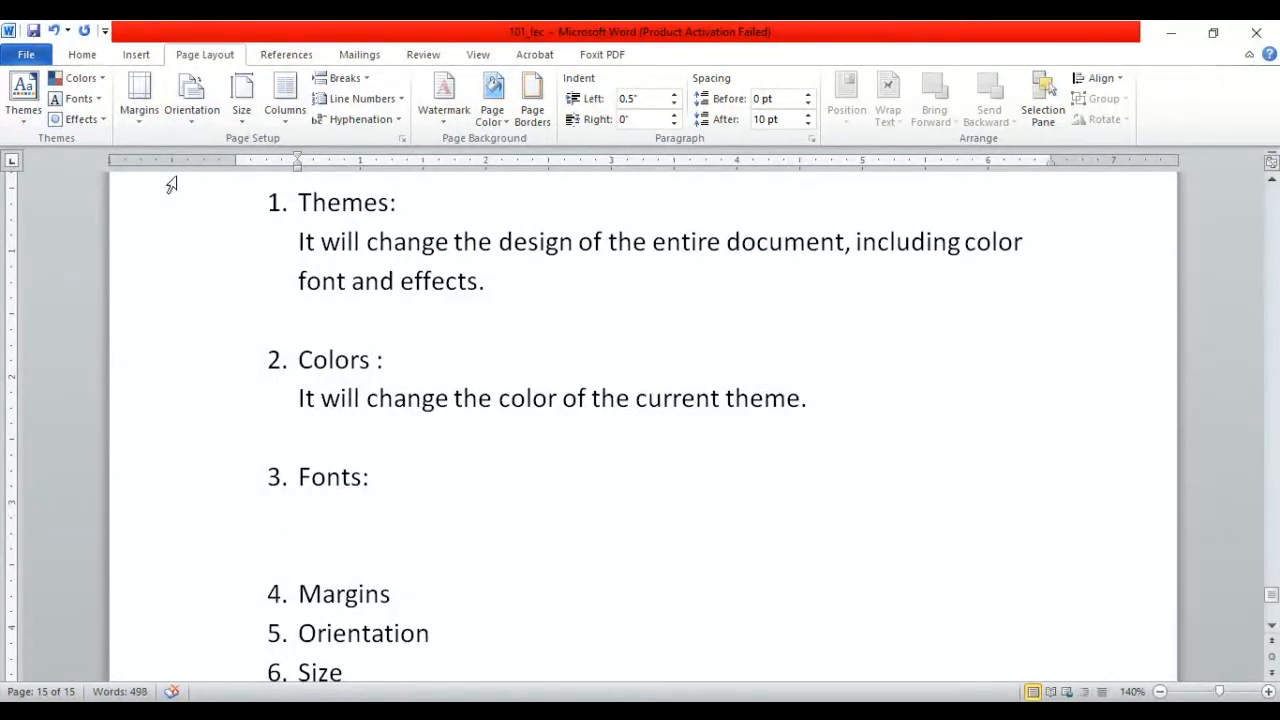
# - Under Fonts, write "It will change the font for the current theme."
pyautogui.click(78, 98)
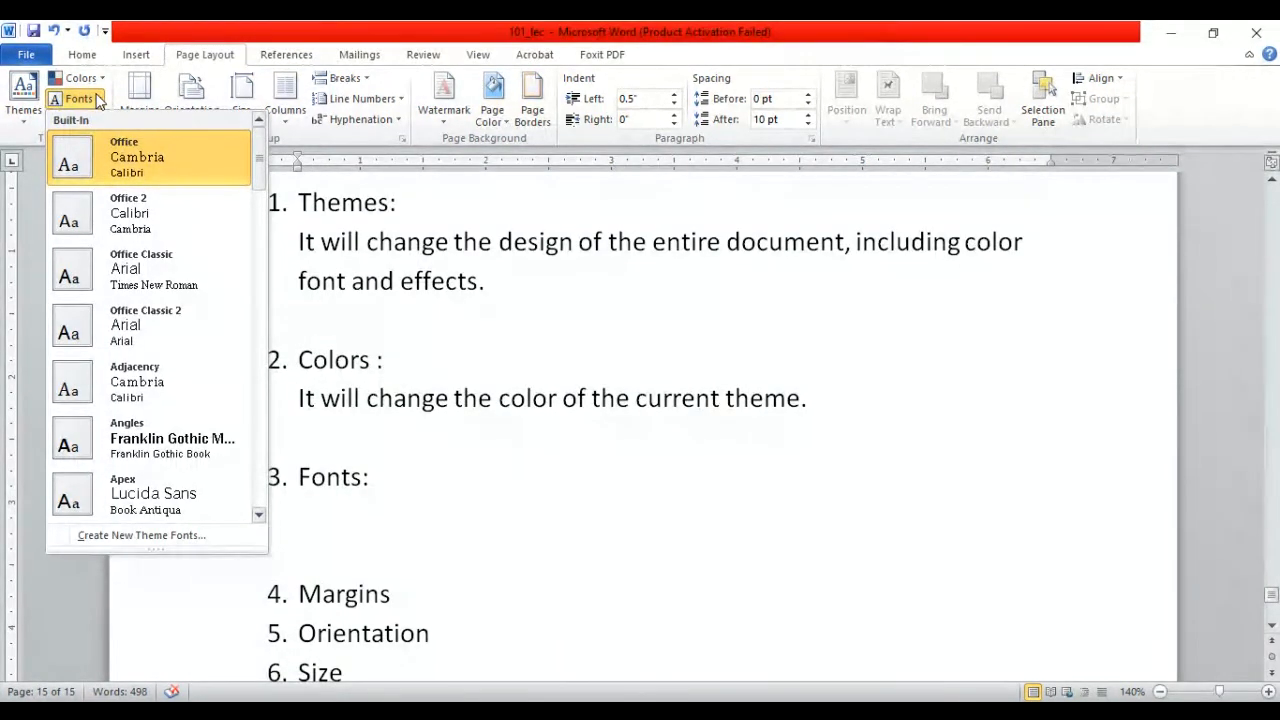
pyautogui.click(373, 360)
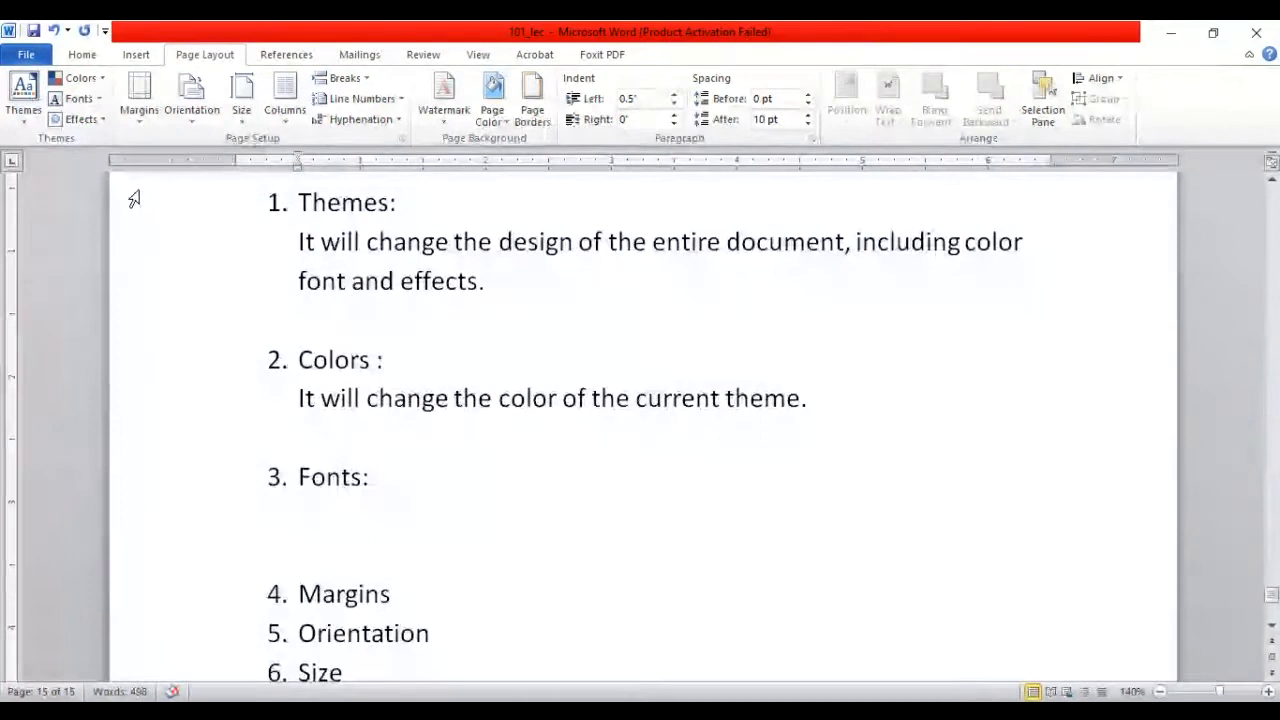
pyautogui.write('It will c')
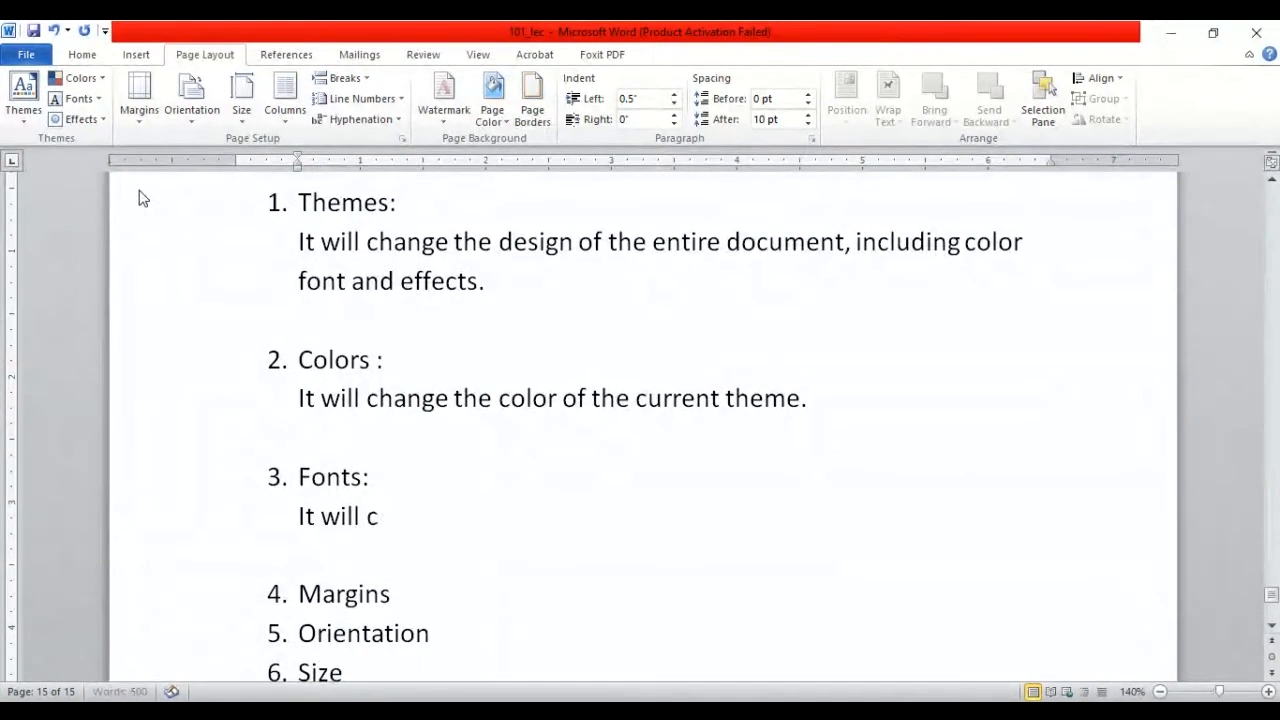
pyautogui.write('hange the ')
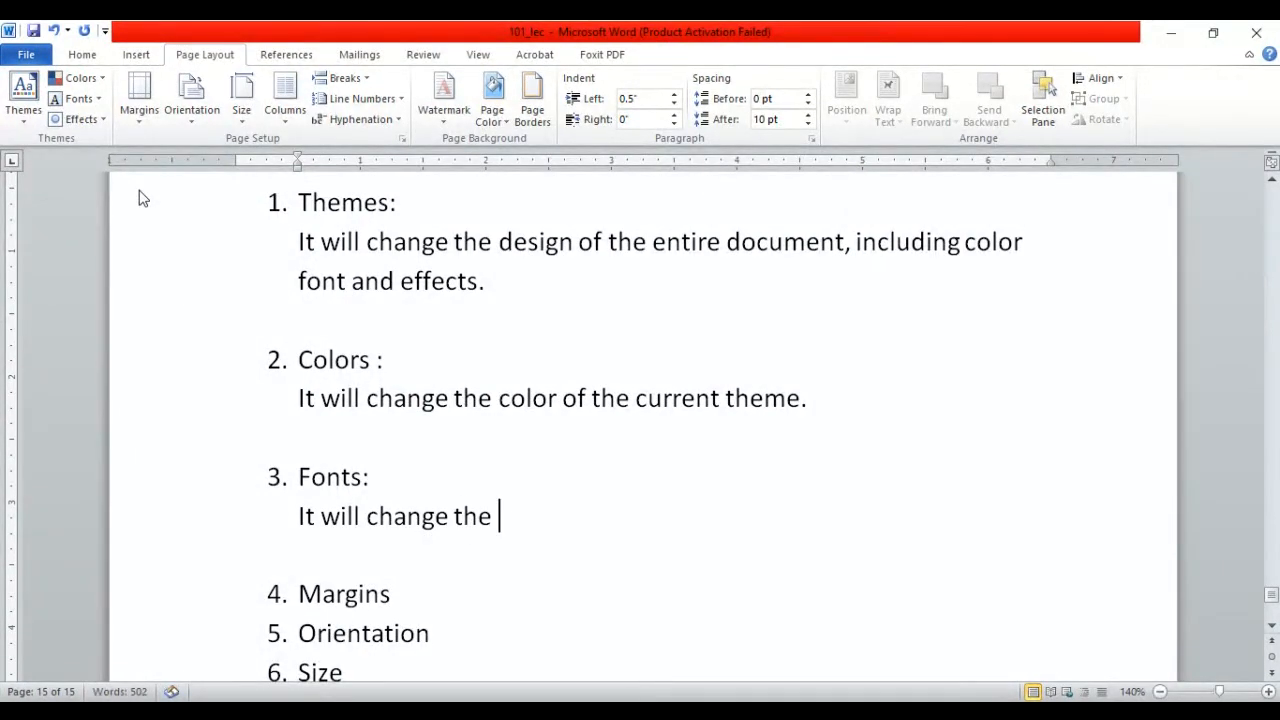
pyautogui.write('font for the')
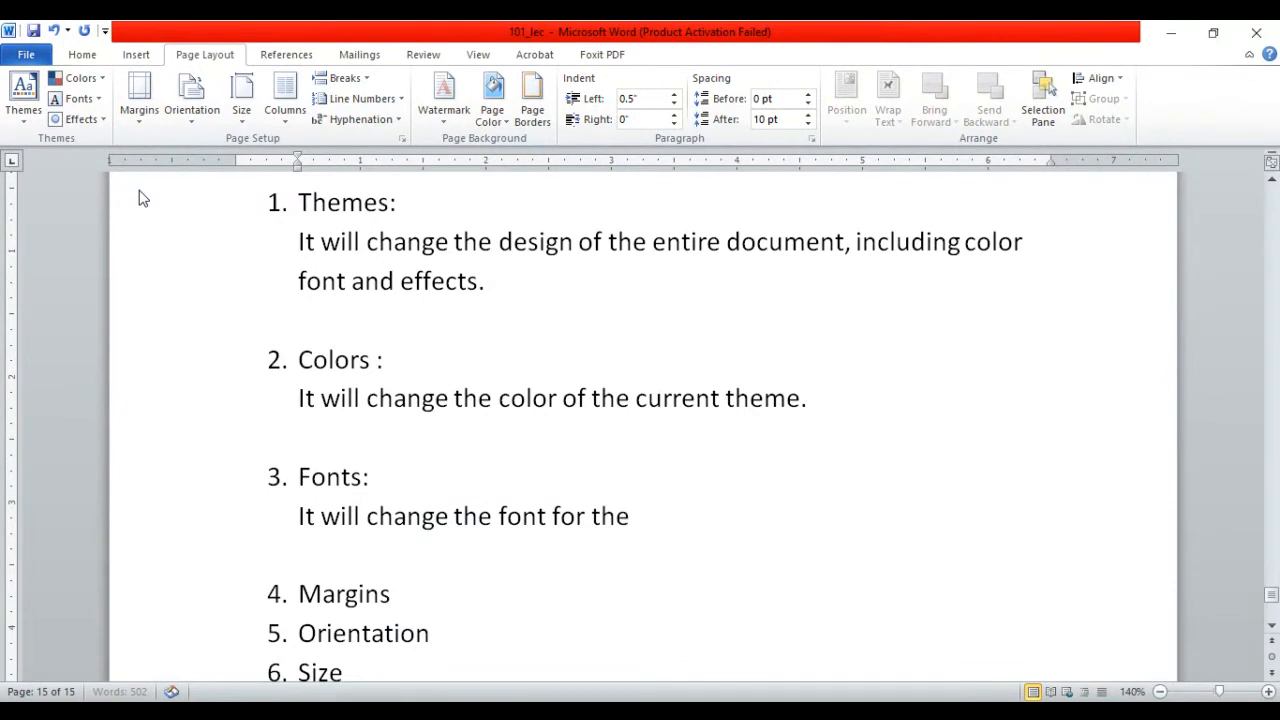
pyautogui.write(' current th')
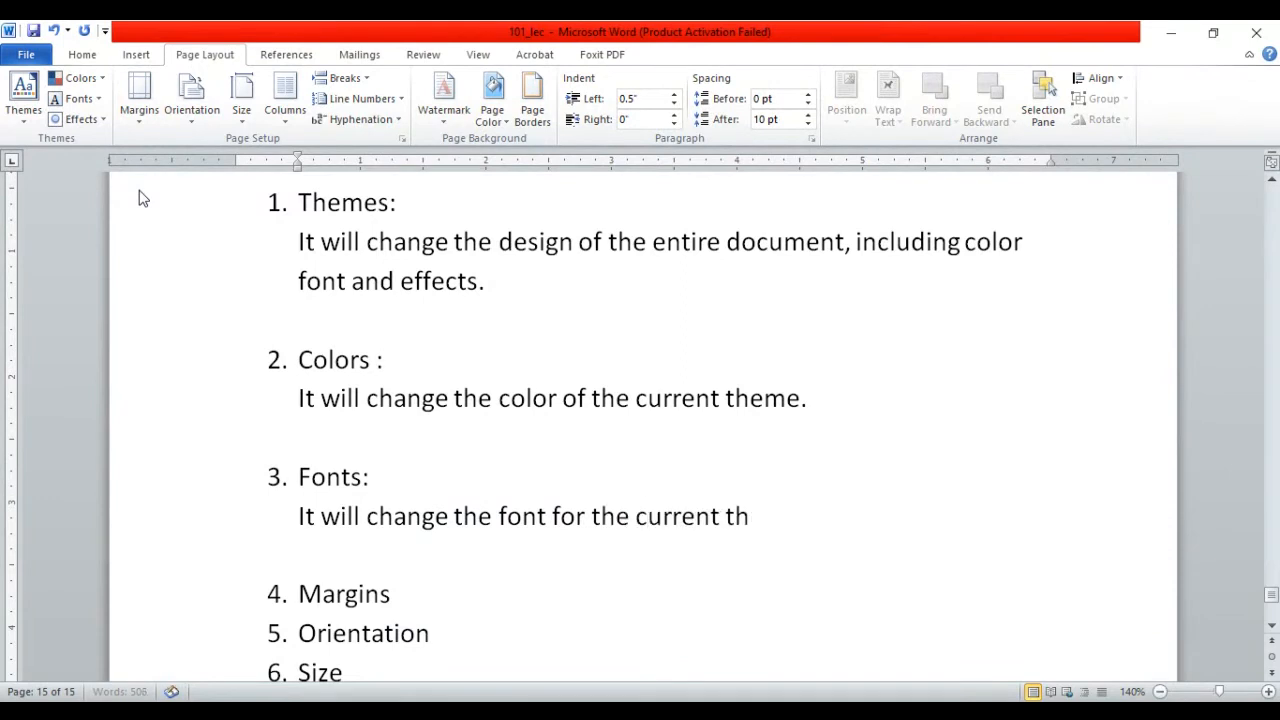
pyautogui.write('eme.')
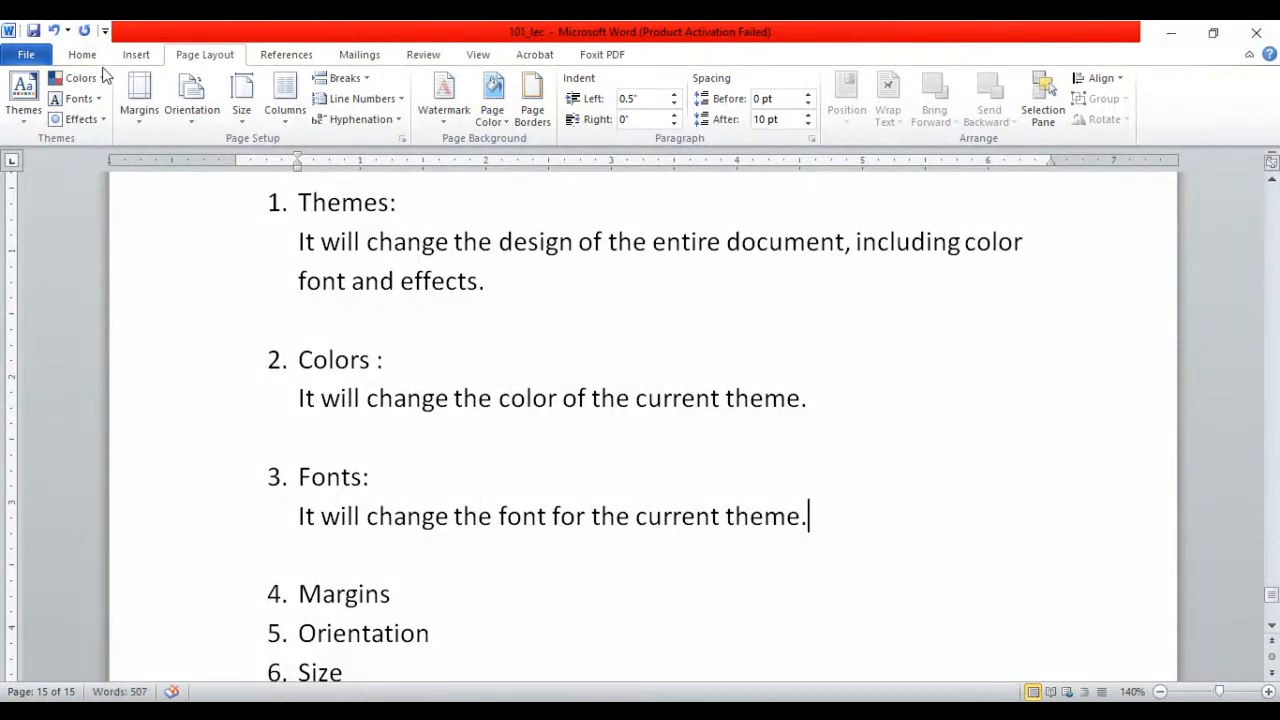
# - Preview the built-in theme fonts, including Apex, on the document without applying any
pyautogui.click(96, 100)
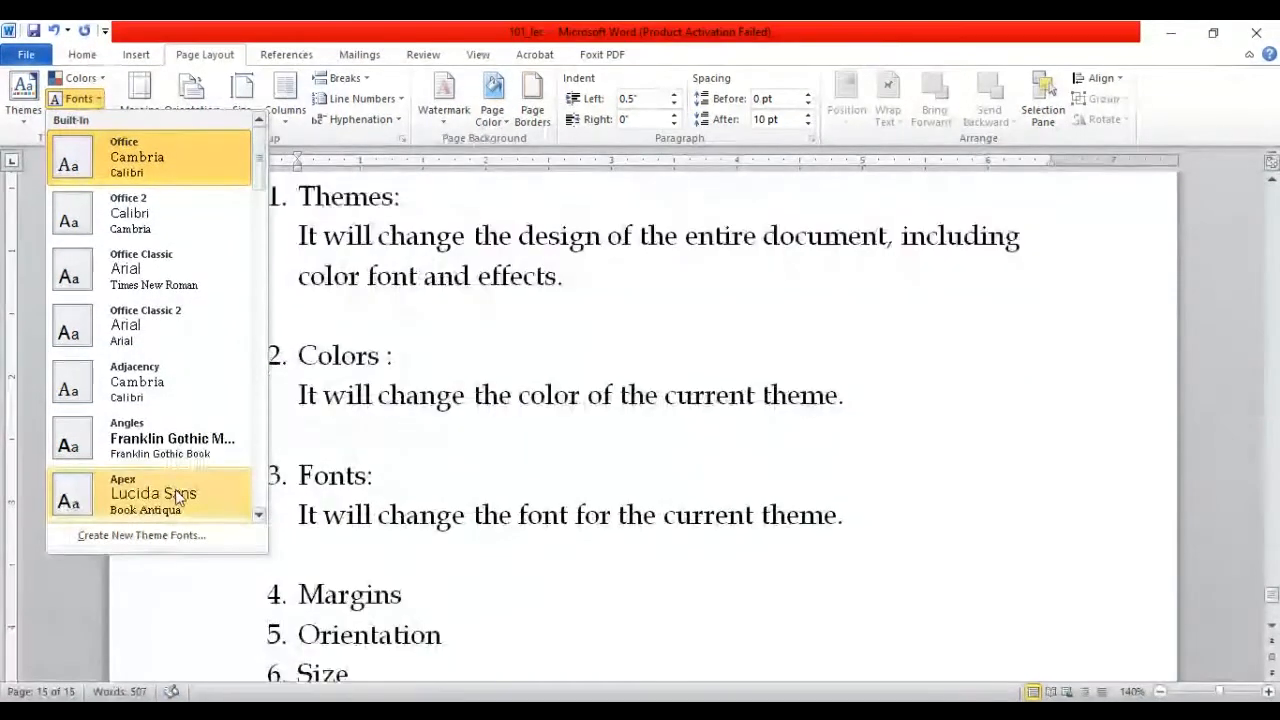
pyautogui.click(258, 515)
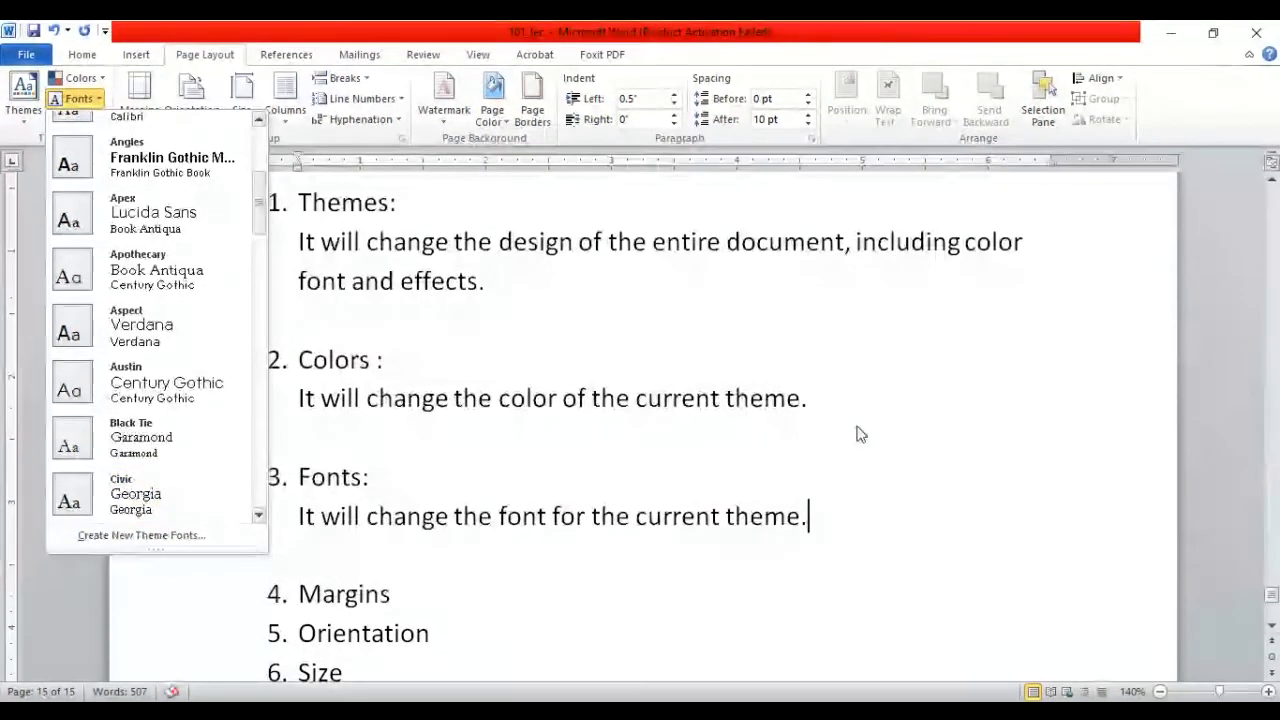
pyautogui.click(858, 434)
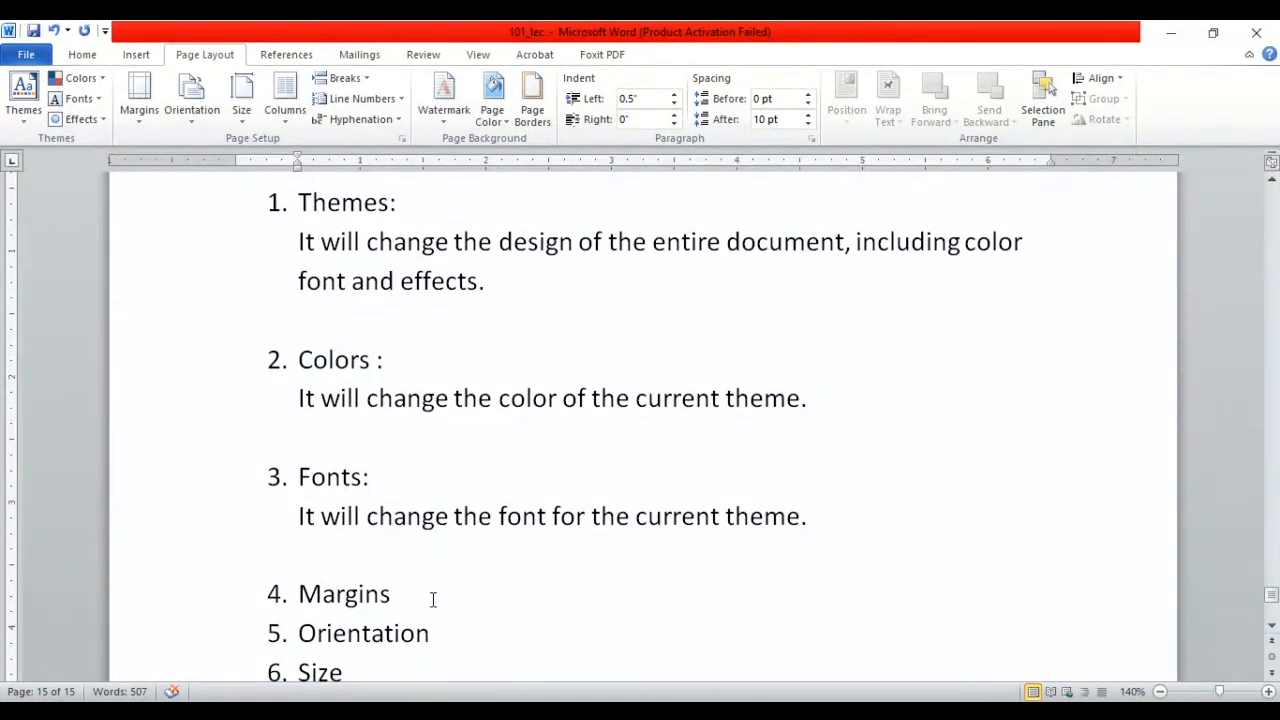
# - Add a colon after the Margins list item and insert an unnumbered, indented line beneath it
pyautogui.click(433, 599)
pyautogui.write(':')
pyautogui.press('Return')
pyautogui.press('BackSpace')
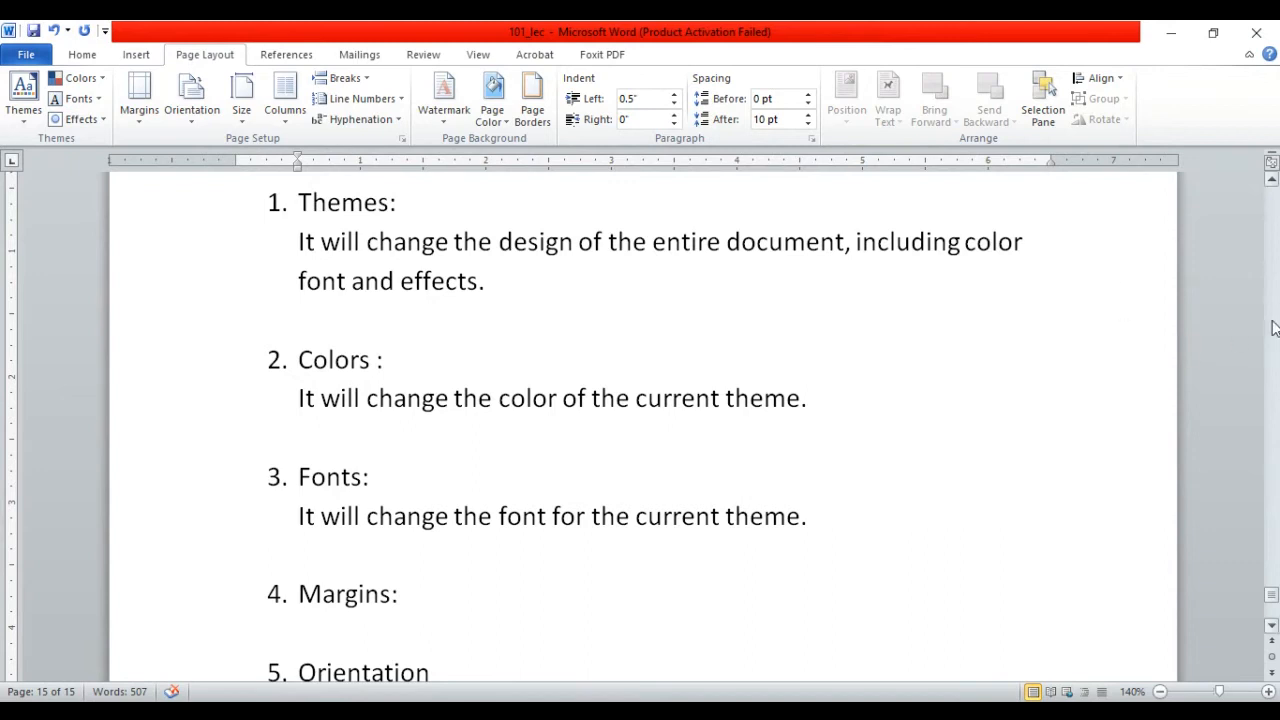
# - Look through the Lecturer 3 notes, from the Themes, Colors and Fonts explanations to the remaining list items
pyautogui.moveTo(1271, 596); pyautogui.dragTo(1271, 600)
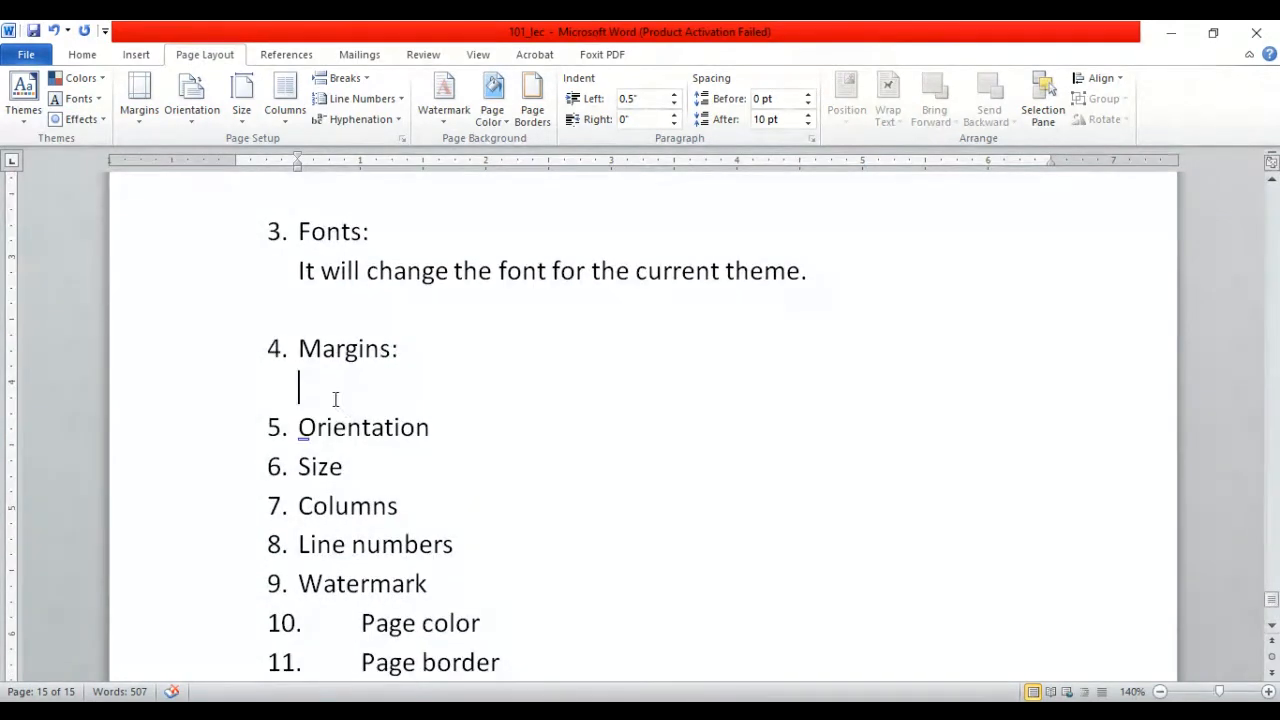
pyautogui.click(264, 350)
pyautogui.click(1272, 179)
pyautogui.click(1273, 181)
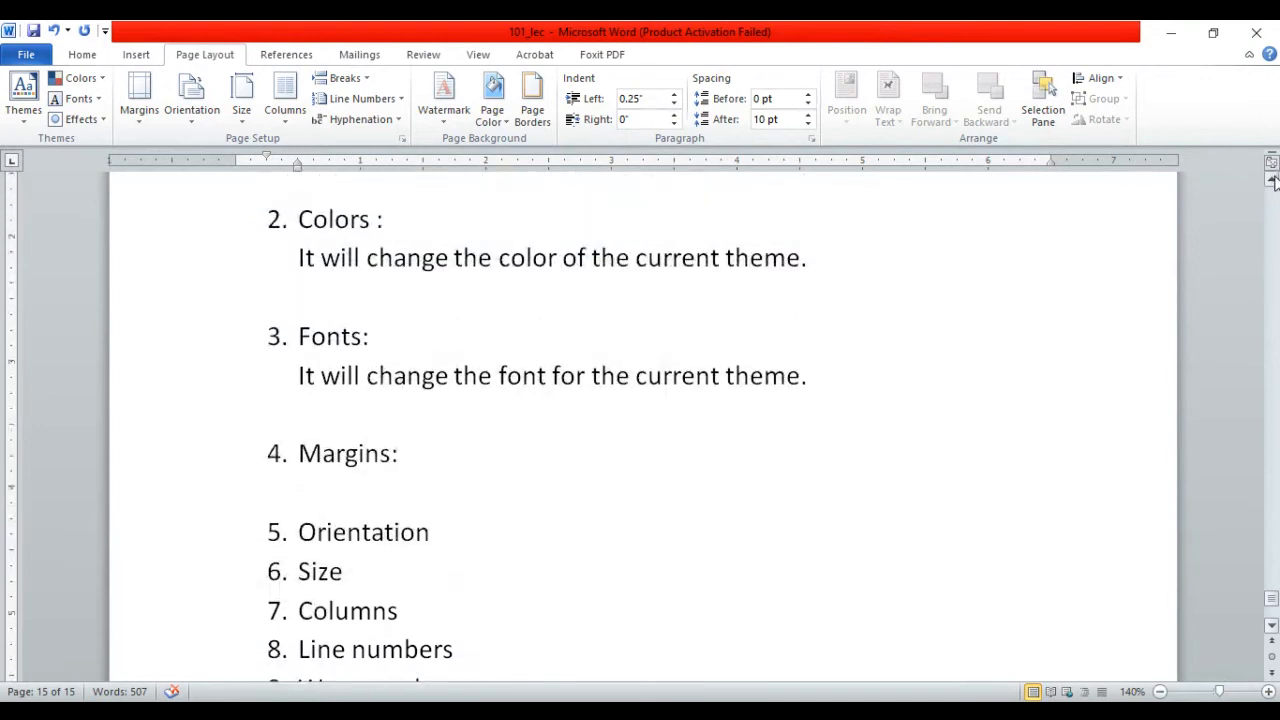
pyautogui.click(1273, 180)
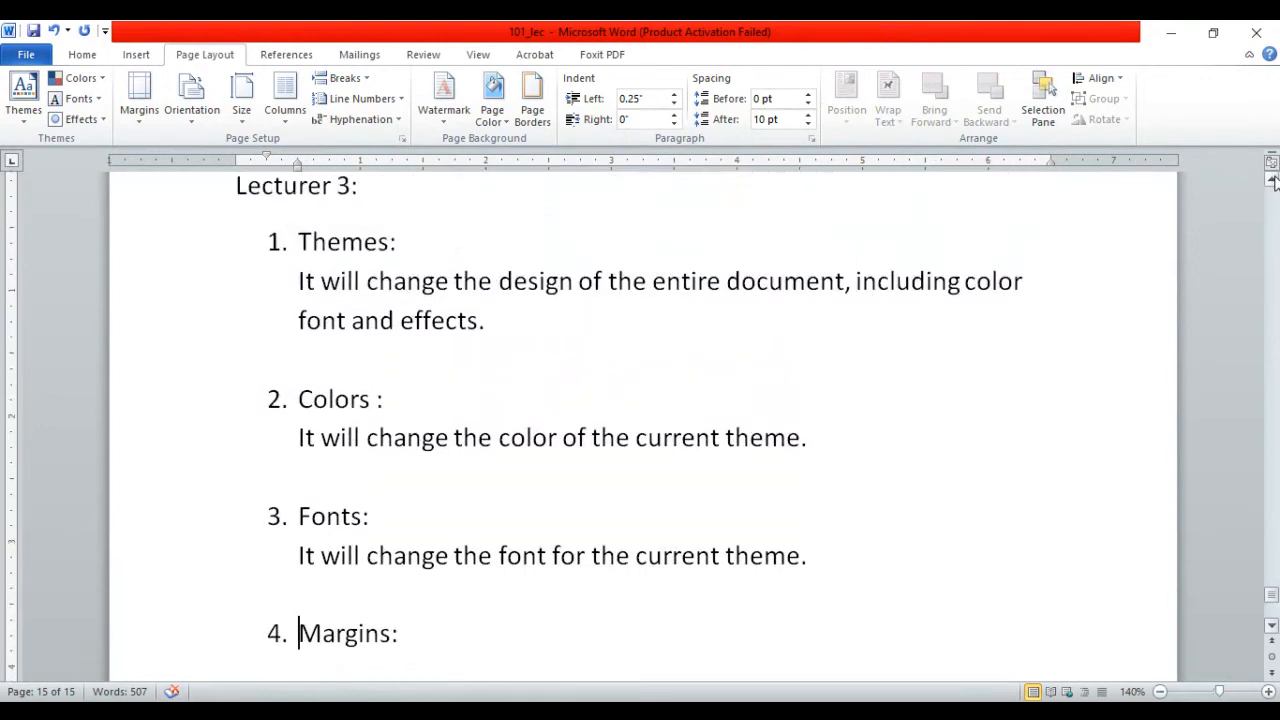
pyautogui.click(1273, 180)
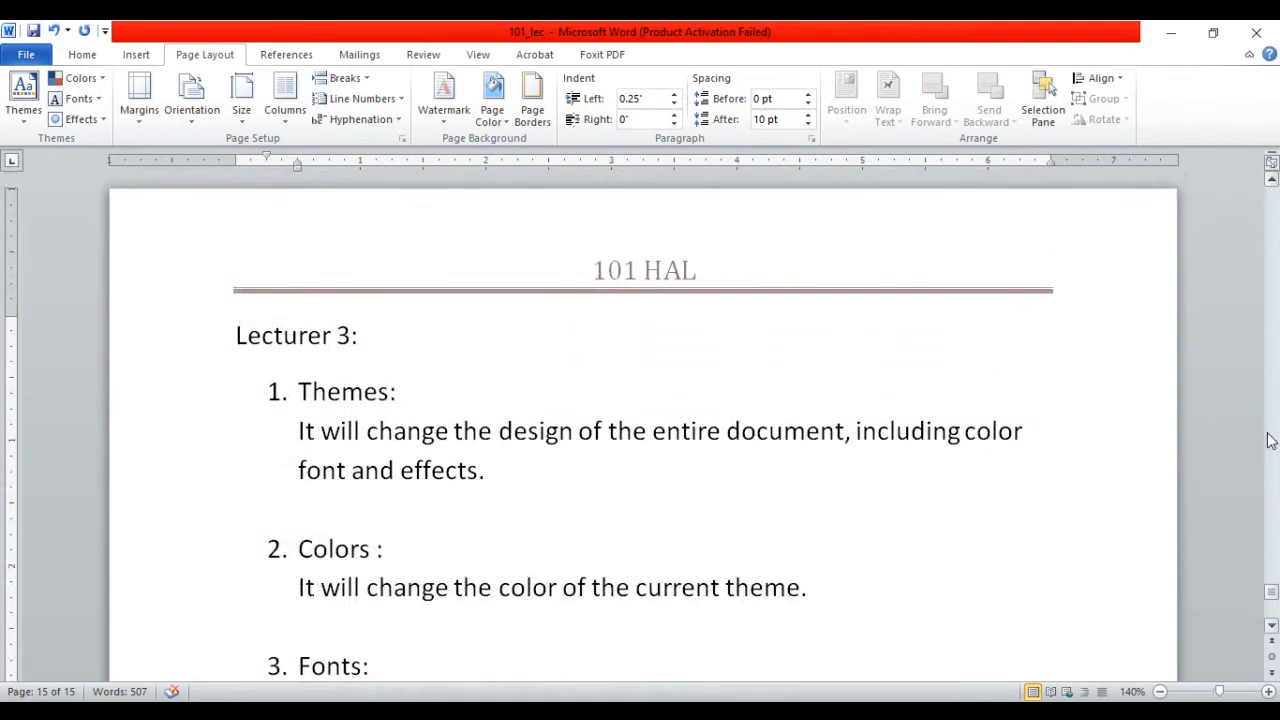
pyautogui.click(1273, 628)
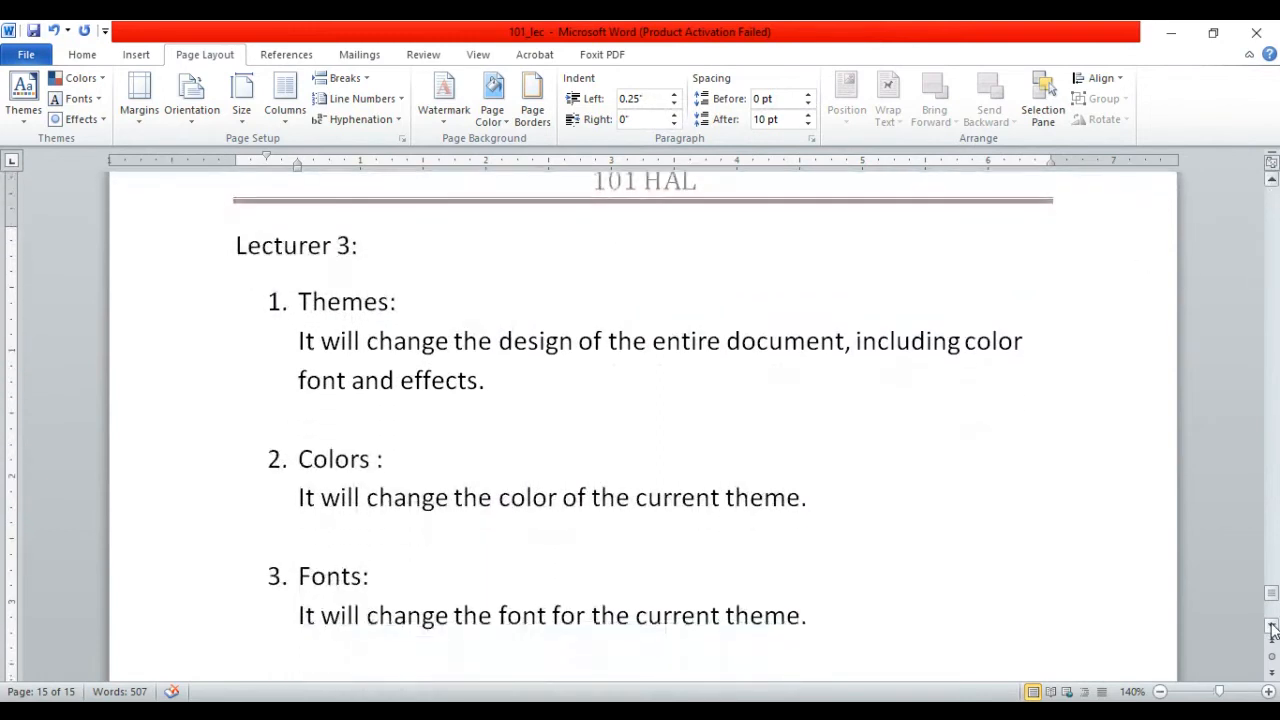
pyautogui.click(1273, 628)
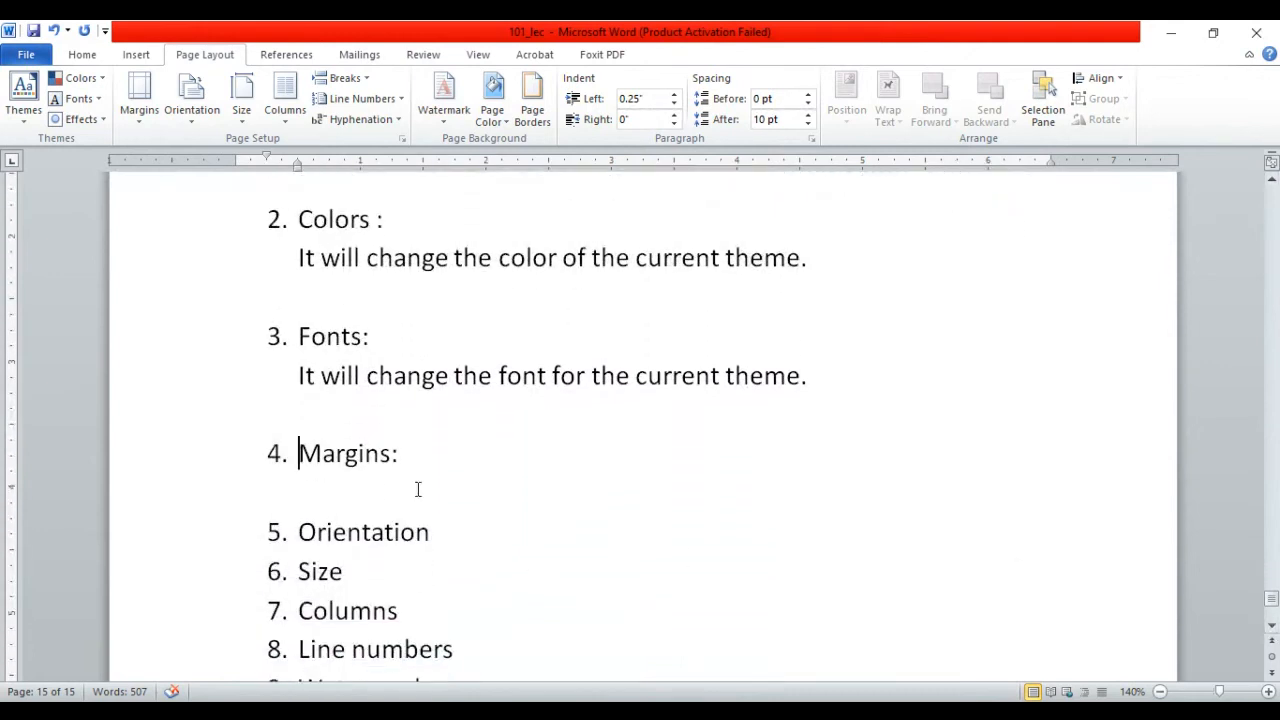
# - Try the Last Custom Setting margins and the Narrow margins on the document from the line beneath Margins
pyautogui.click(418, 489)
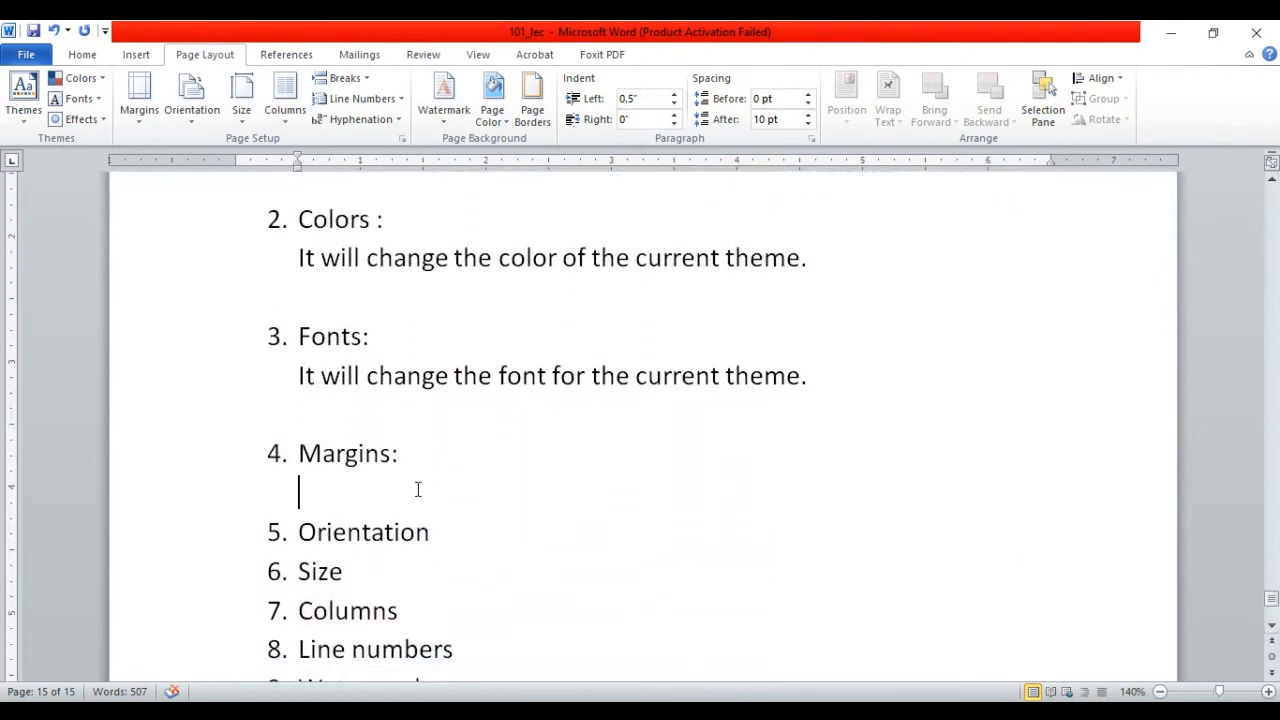
pyautogui.click(140, 110)
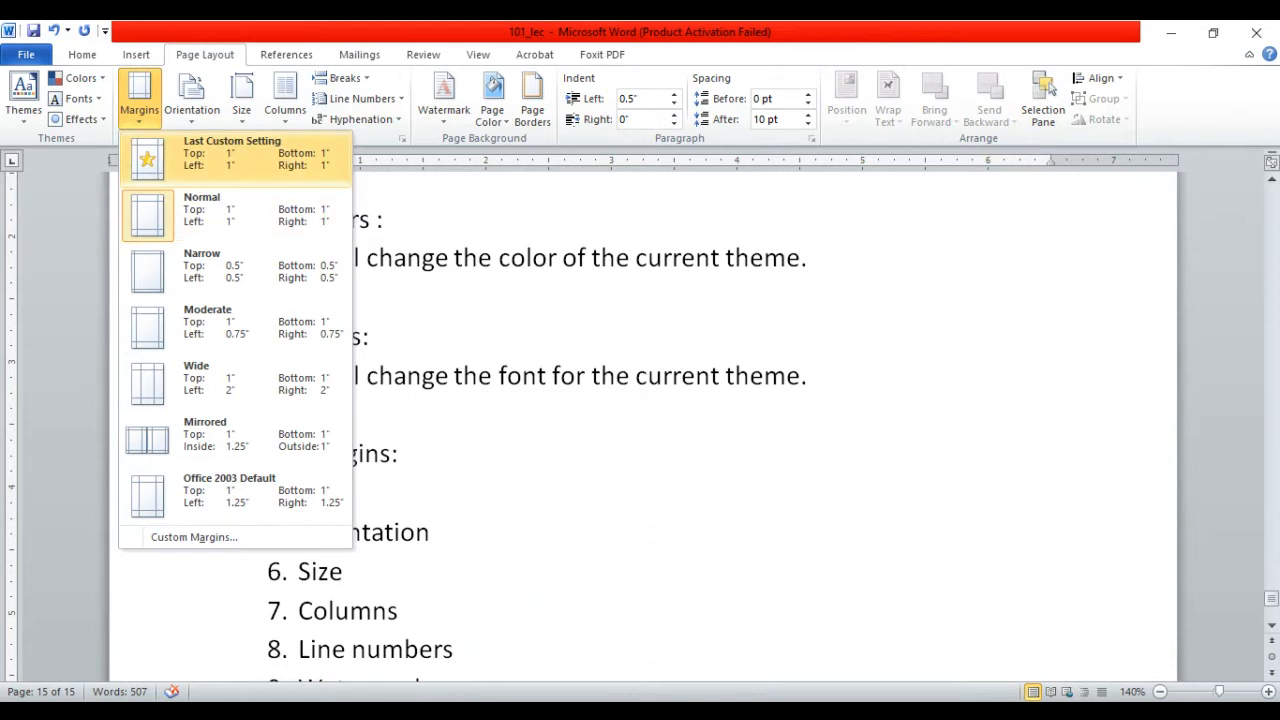
pyautogui.click(300, 170)
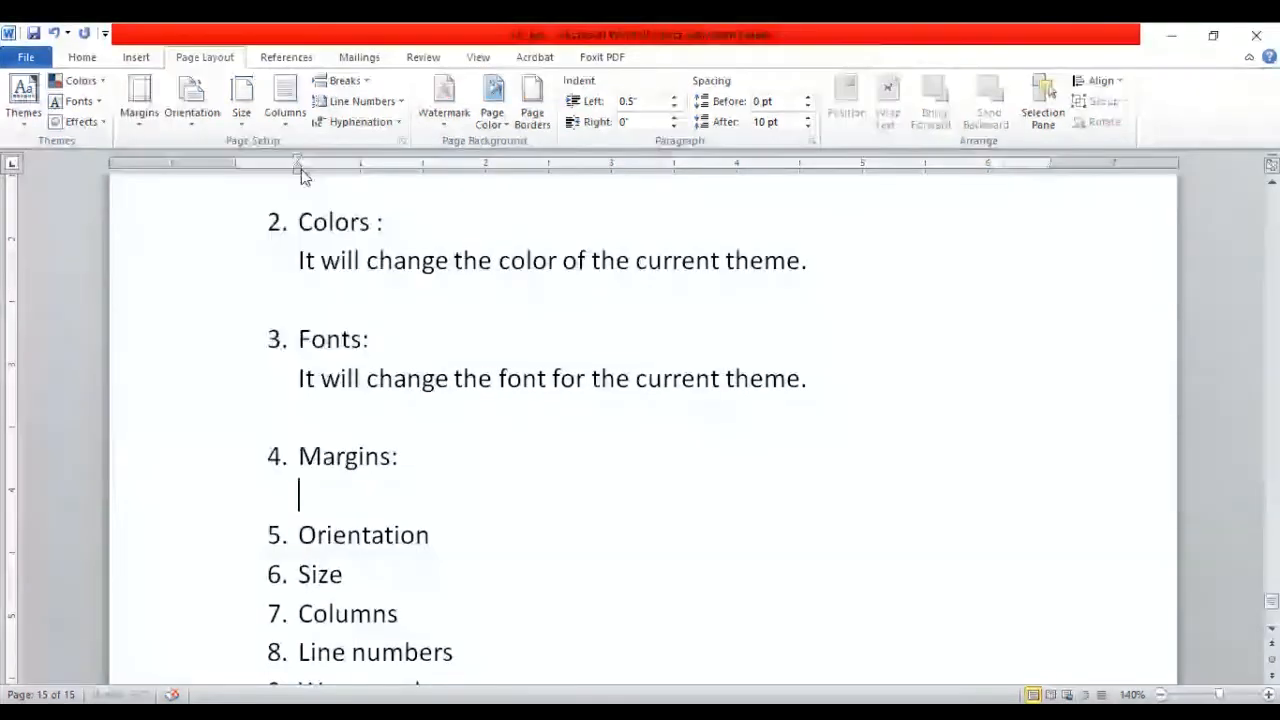
pyautogui.click(142, 110)
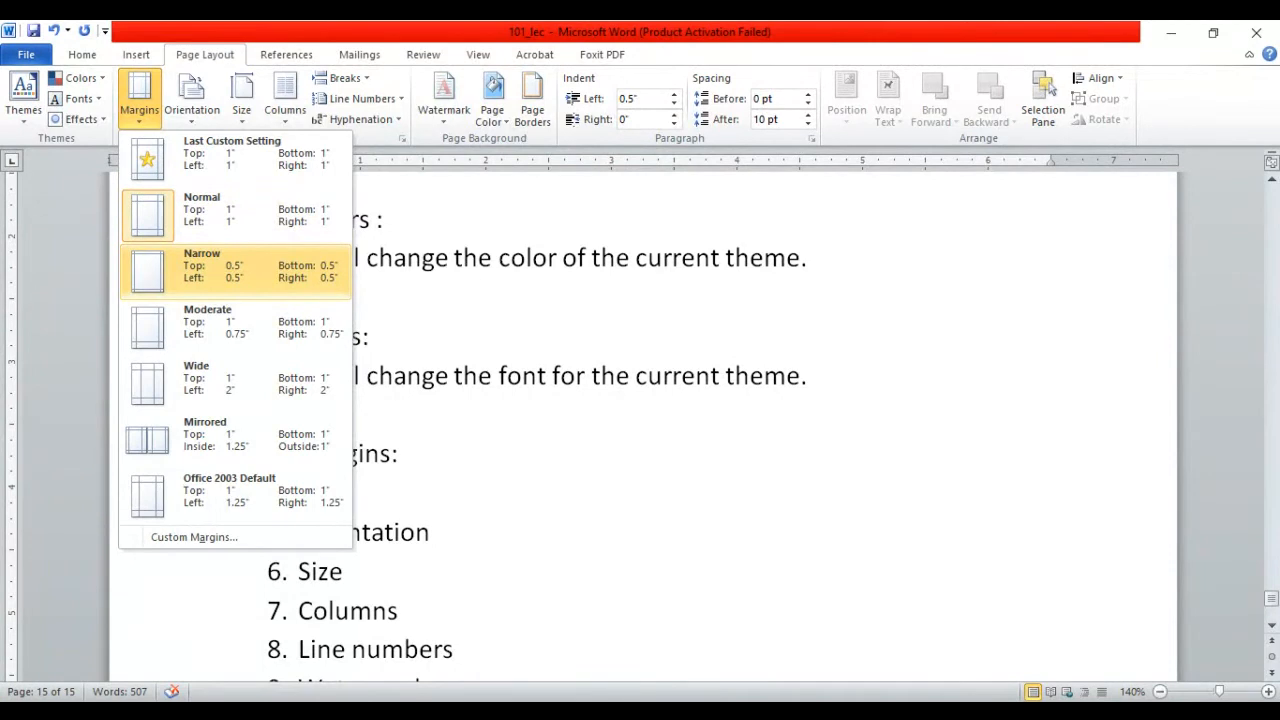
pyautogui.click(268, 270)
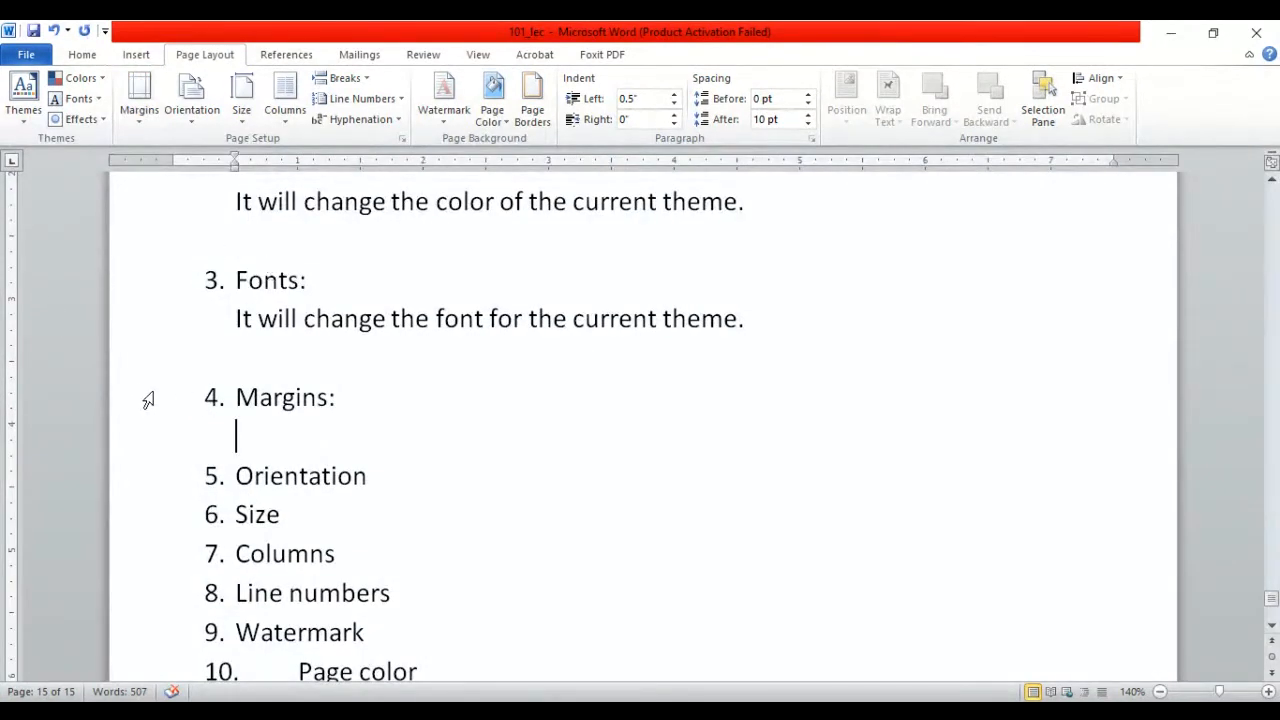
# - Try the Wide margins on the document and return it to the Last Custom Setting of 1 inch on all sides
pyautogui.click(142, 124)
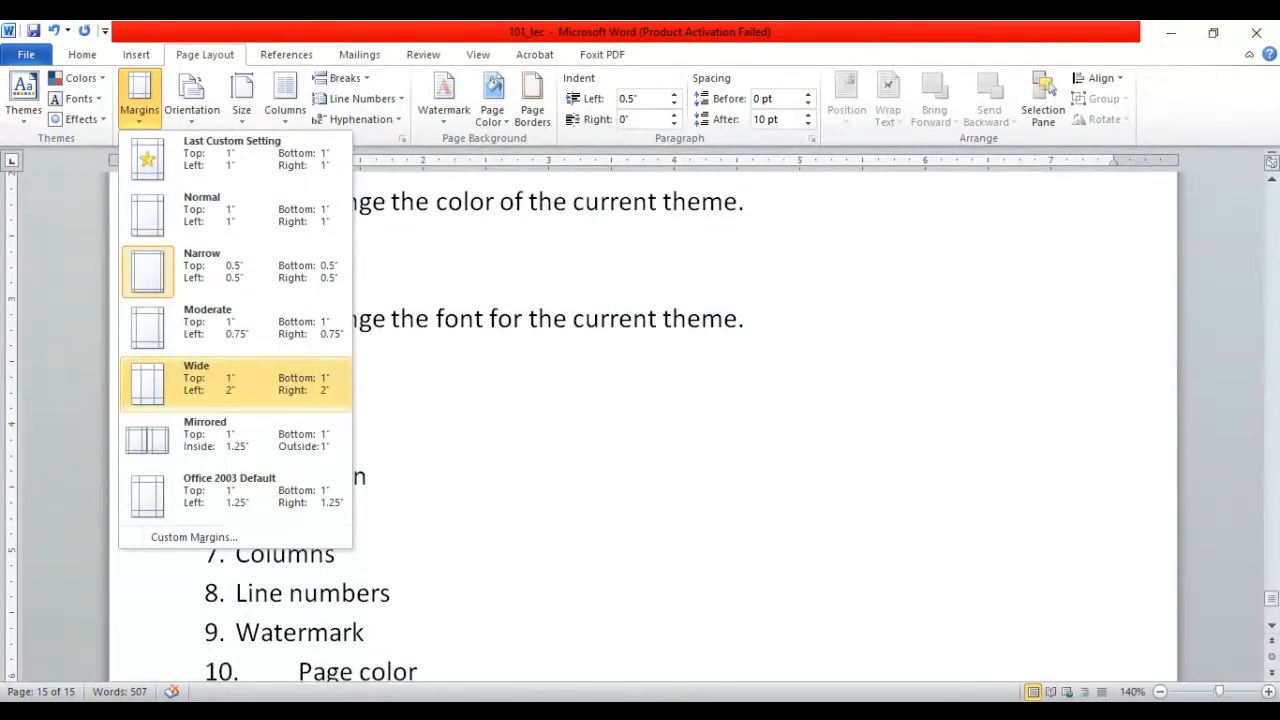
pyautogui.click(280, 405)
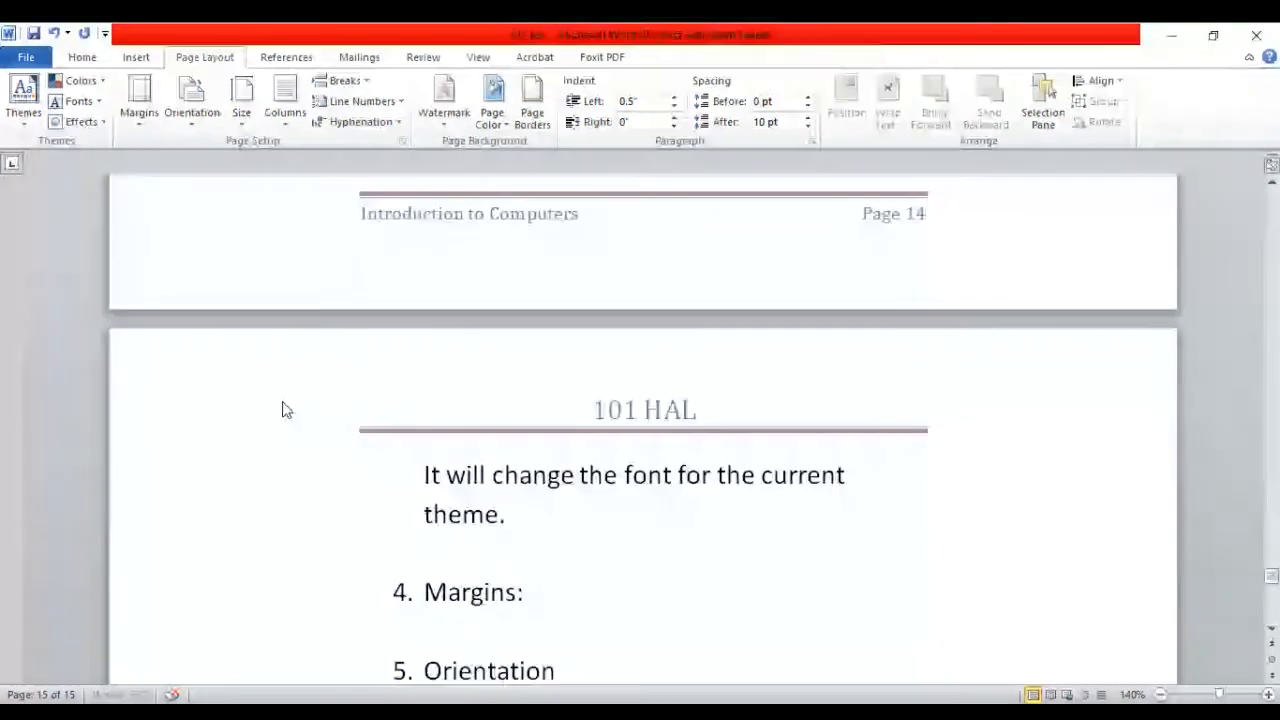
pyautogui.click(395, 588)
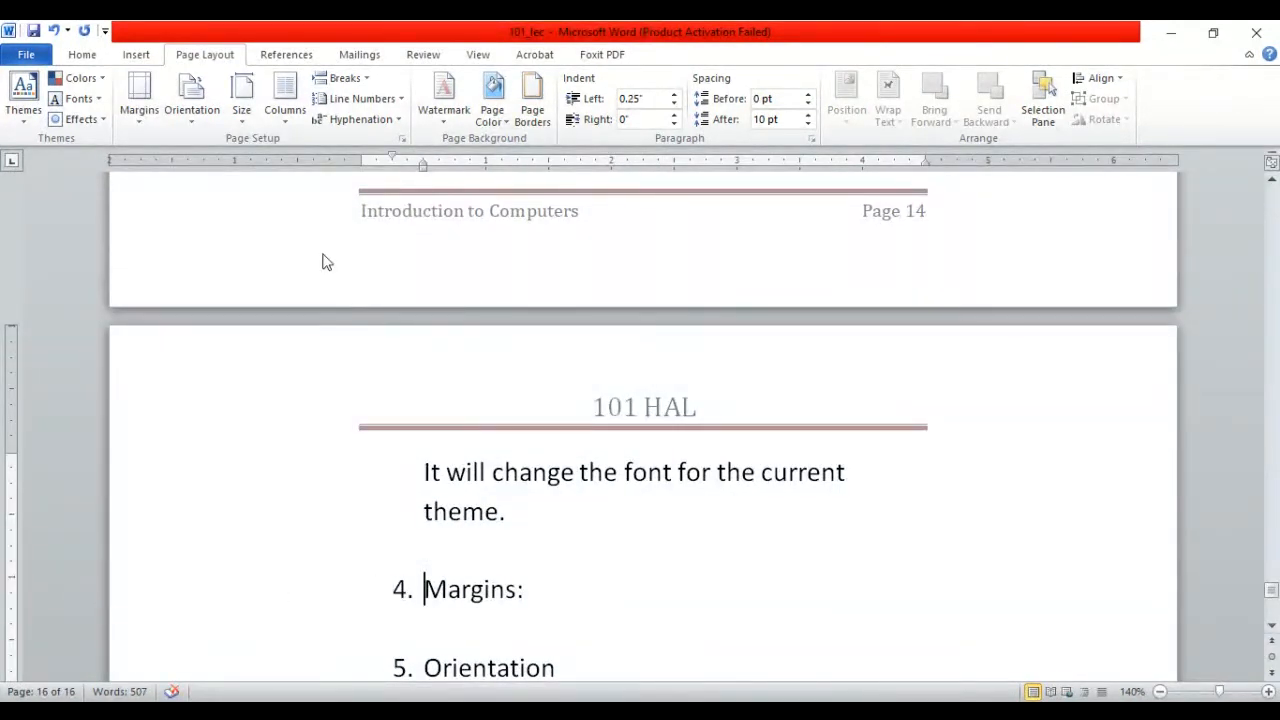
pyautogui.click(148, 122)
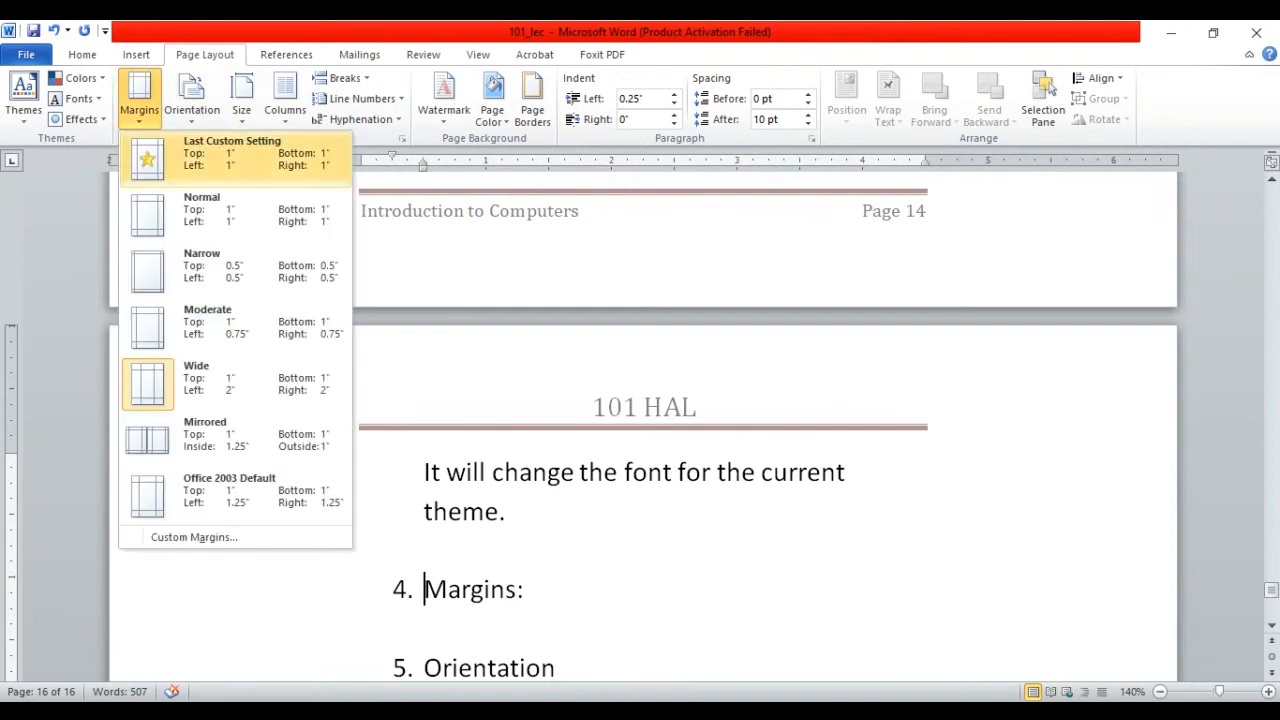
pyautogui.click(320, 168)
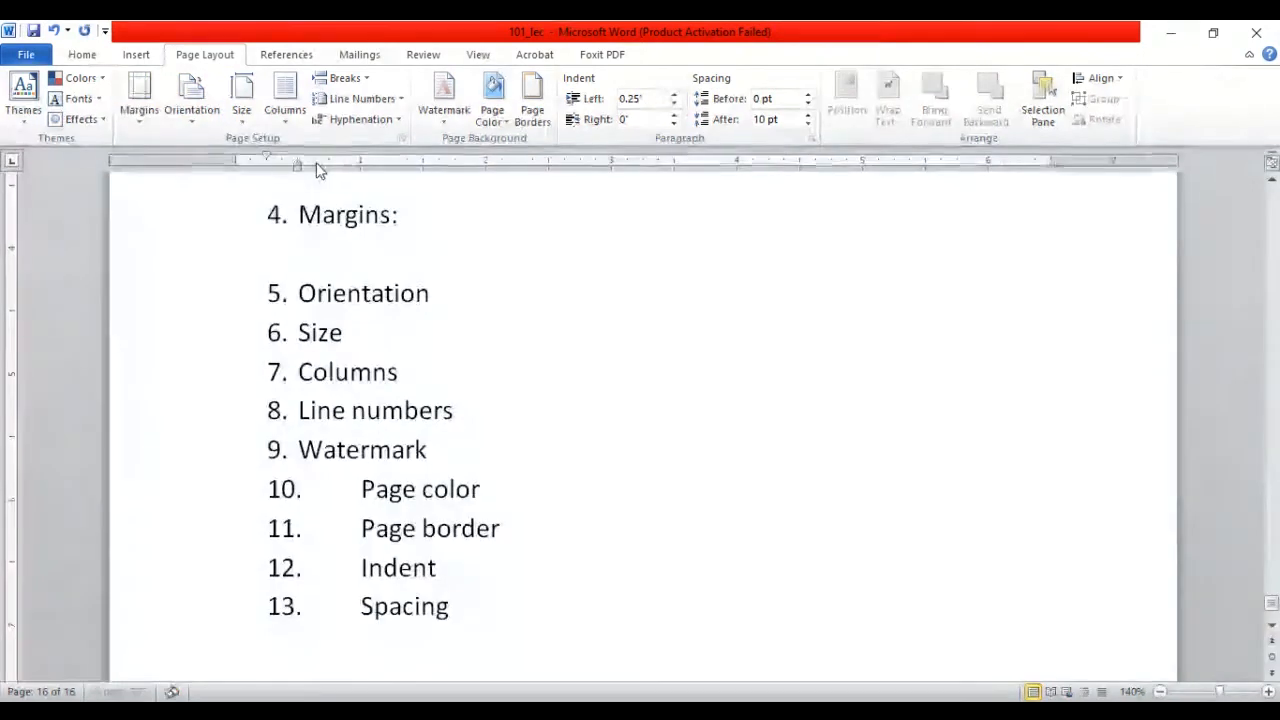
# - Try a custom top margin of 1.5 inches for the whole document and discard the change
pyautogui.click(138, 117)
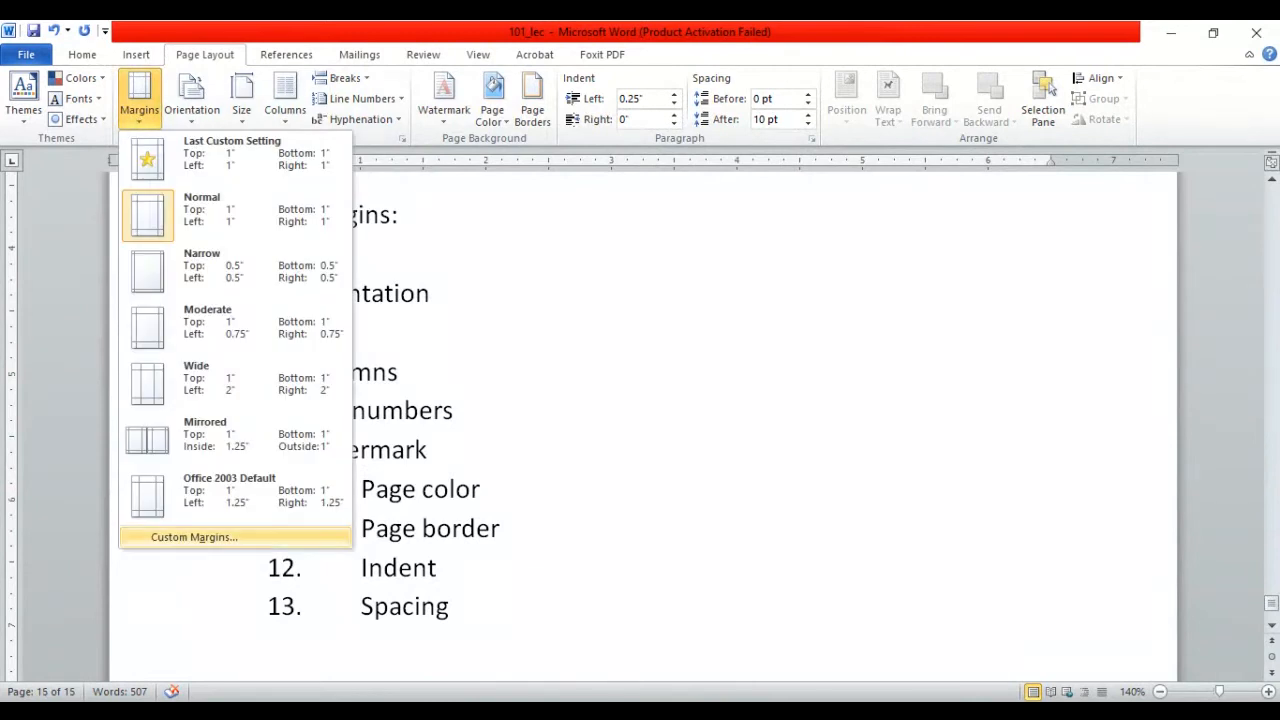
pyautogui.click(200, 537)
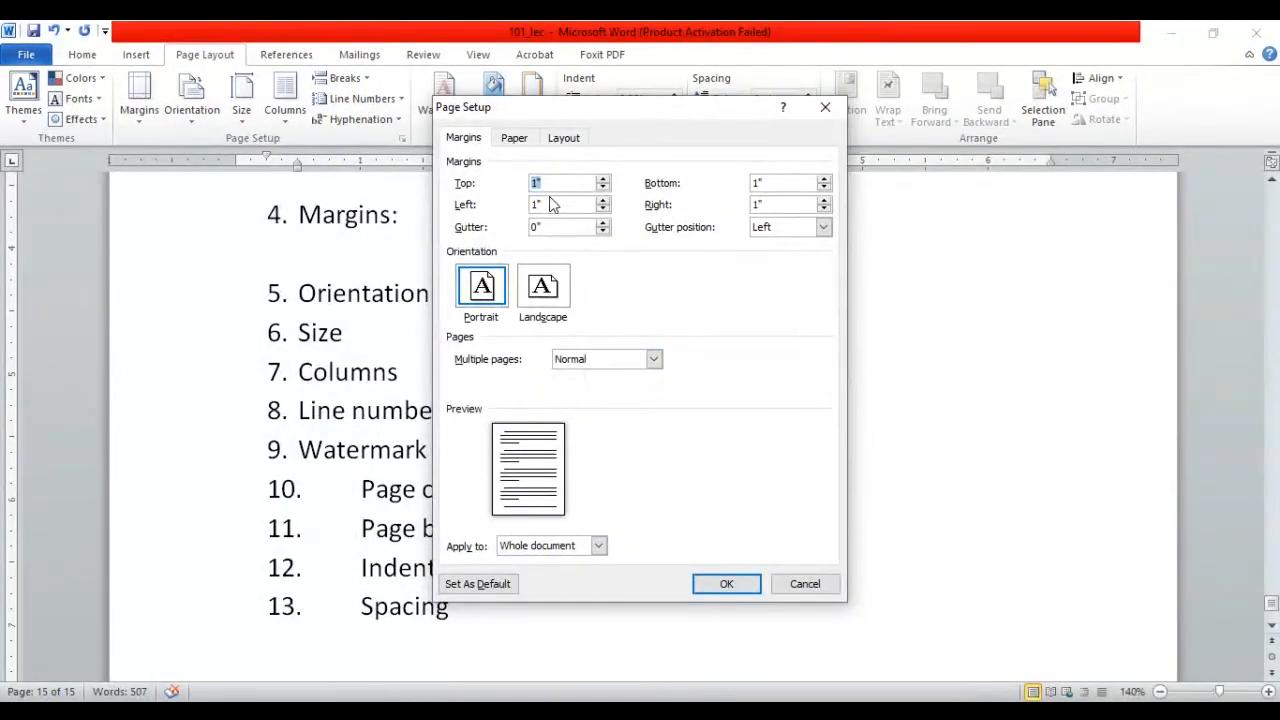
pyautogui.write('1.5')
pyautogui.press('Down')
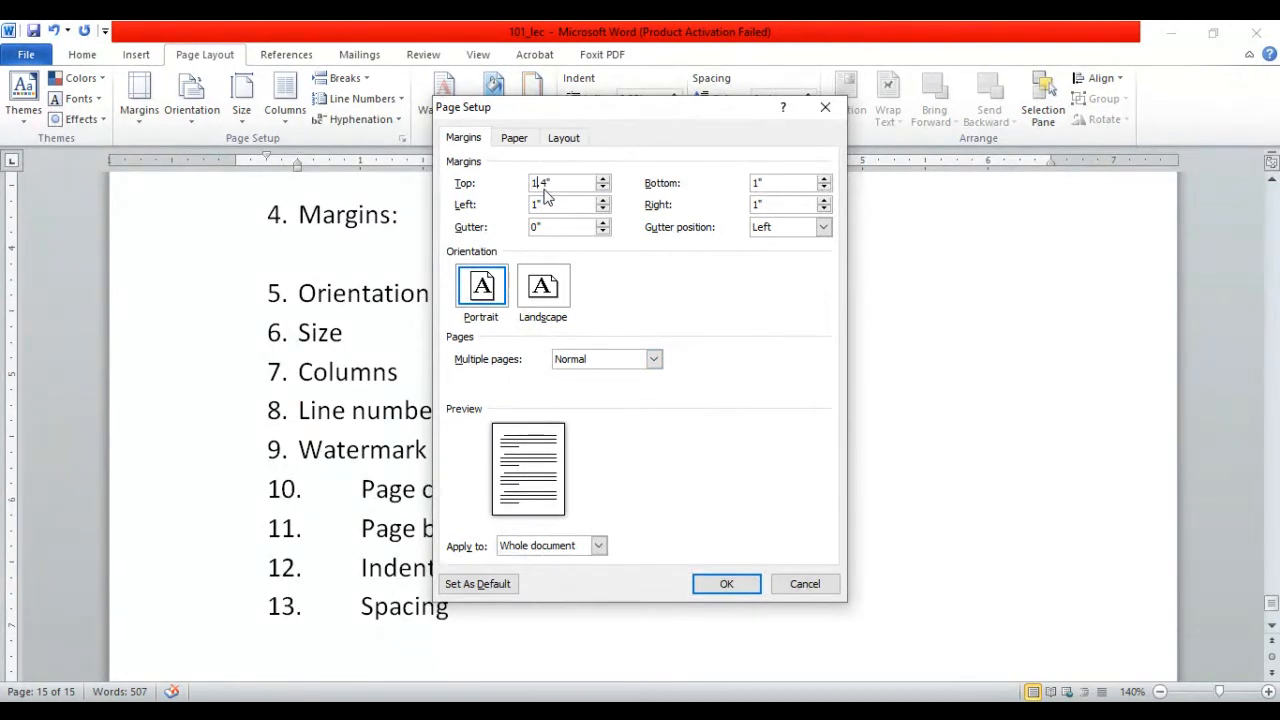
pyautogui.click(603, 178)
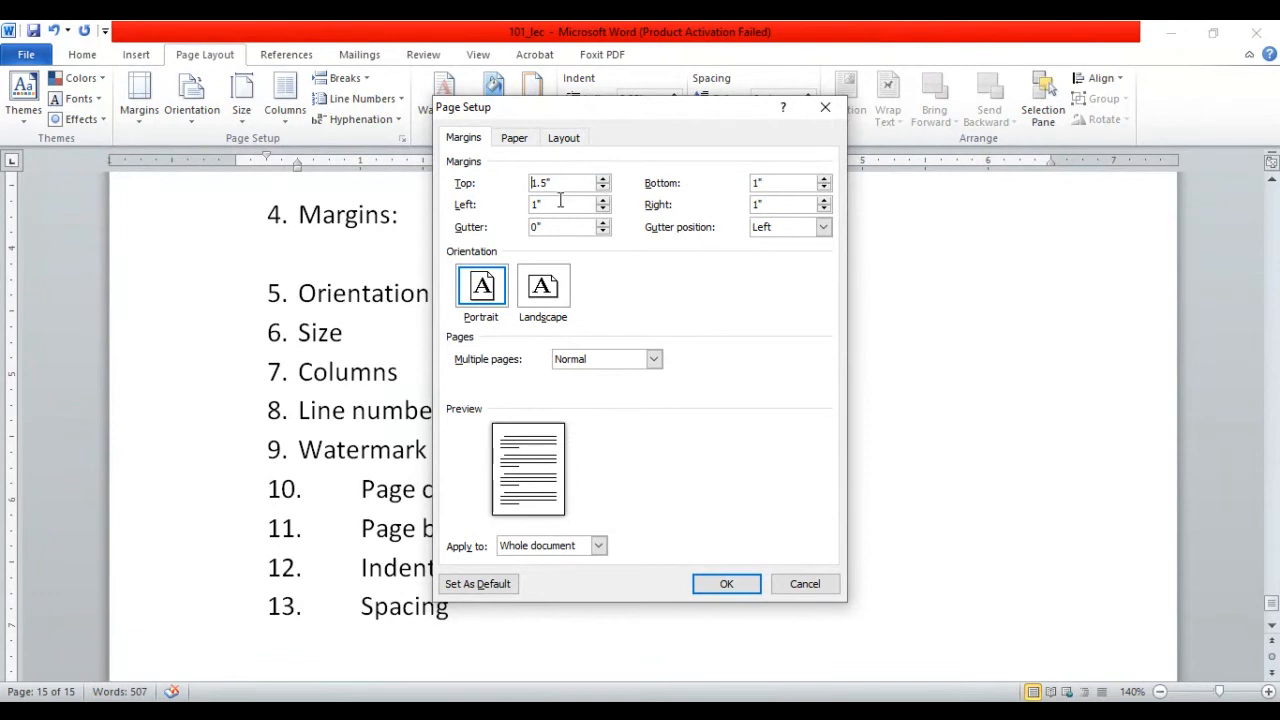
pyautogui.press('BackSpace')
pyautogui.press('BackSpace')
pyautogui.click(806, 584)
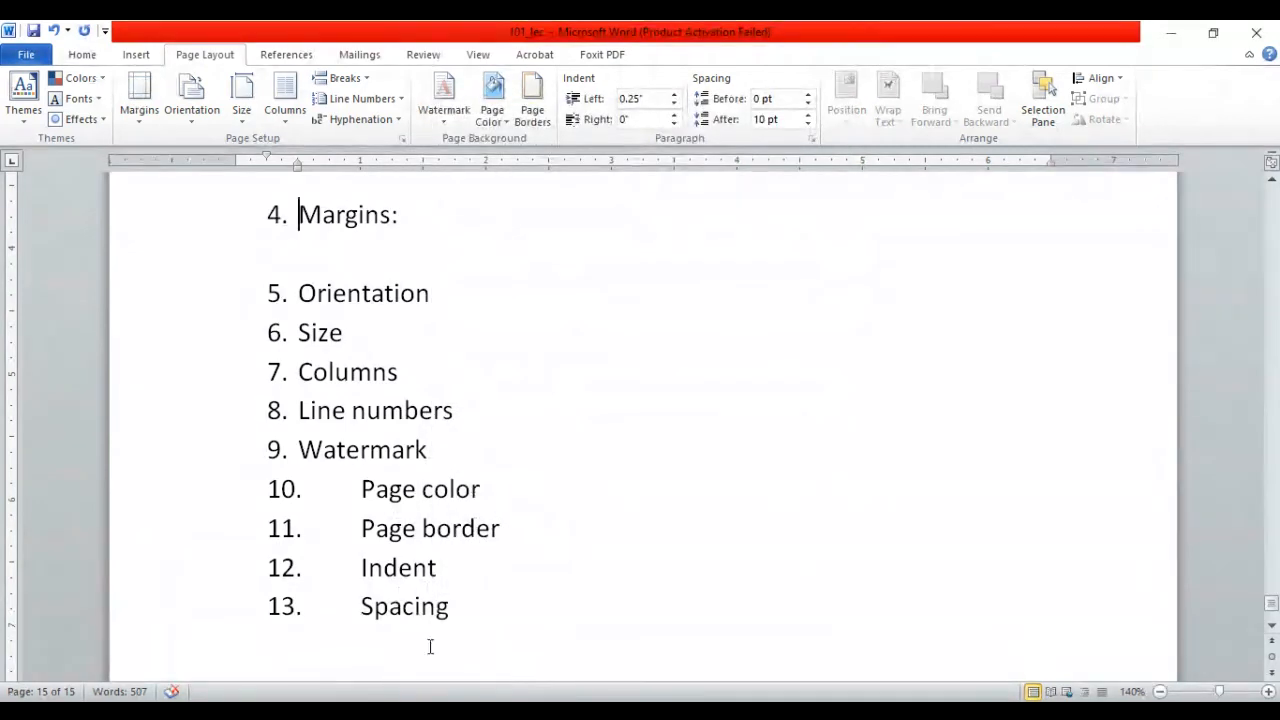
# - Under Margins, write "Select the margin size of the entire documents in the current section." and check the preset margins without applying any
pyautogui.click(384, 253)
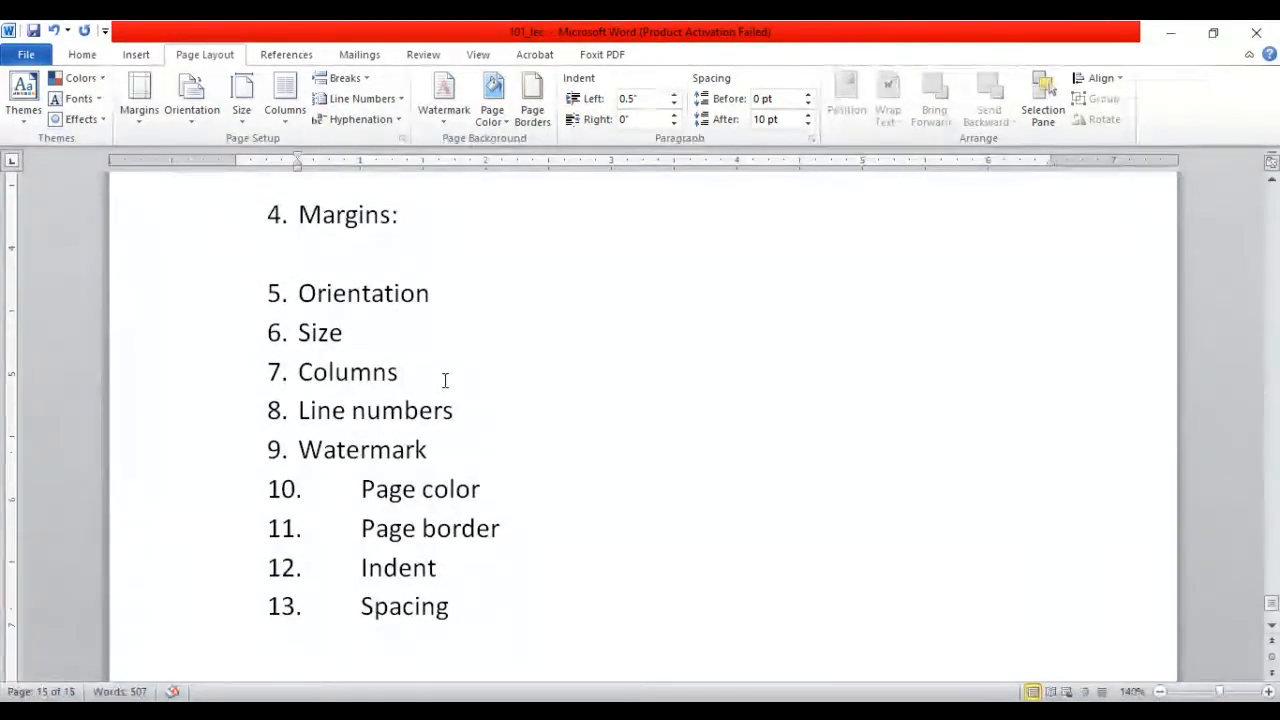
pyautogui.write('Select the ')
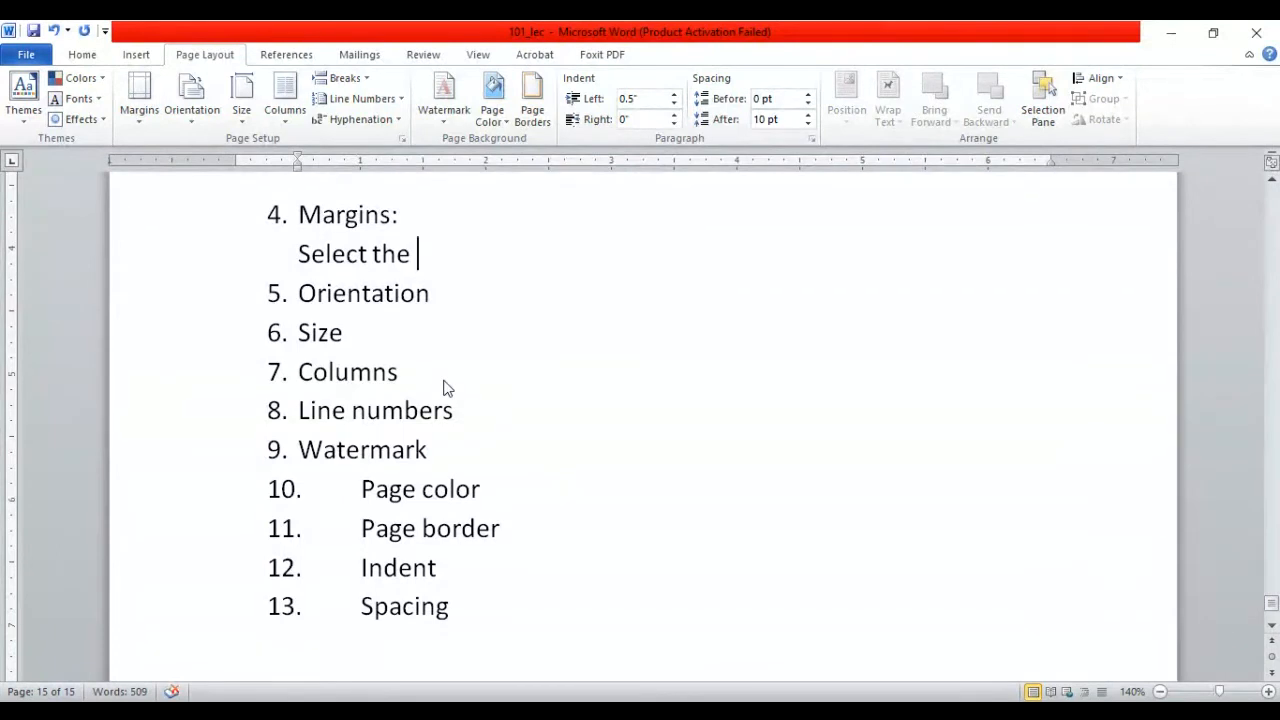
pyautogui.write('margine siz')
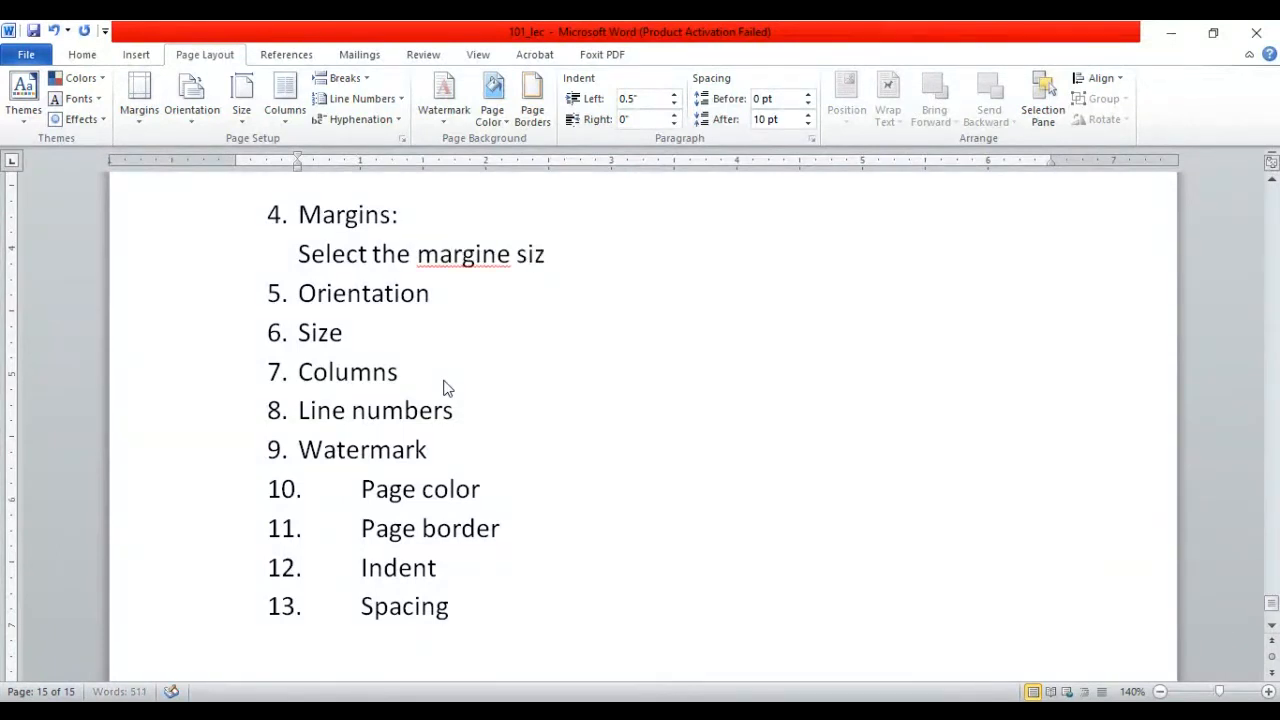
pyautogui.write('e of the en')
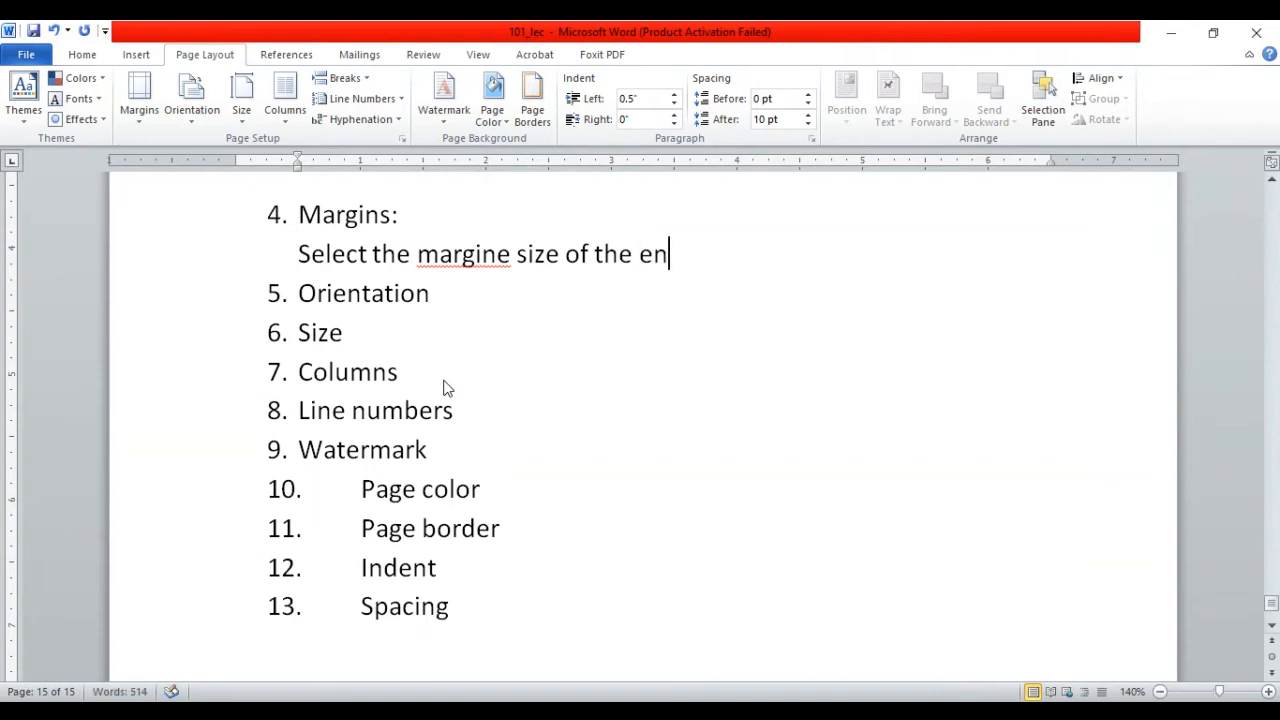
pyautogui.write('itire document')
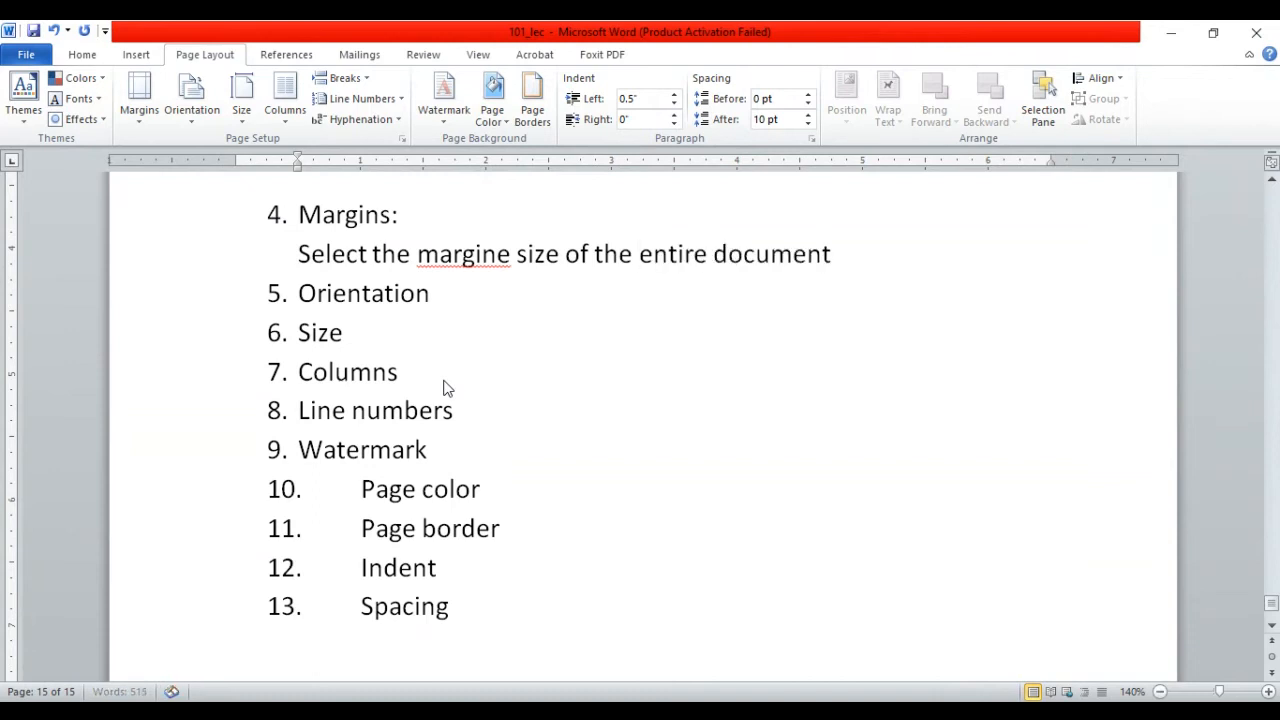
pyautogui.write('s in the current section.')
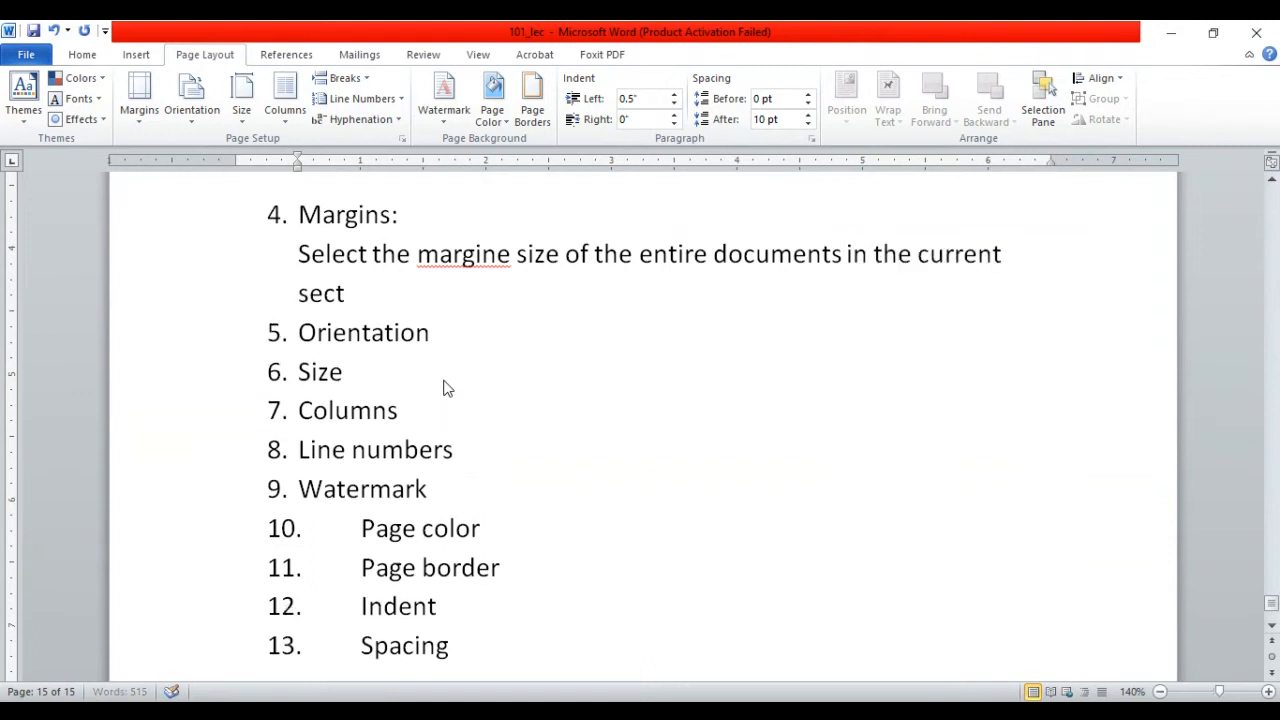
pyautogui.click(511, 255)
pyautogui.press('BackSpace')
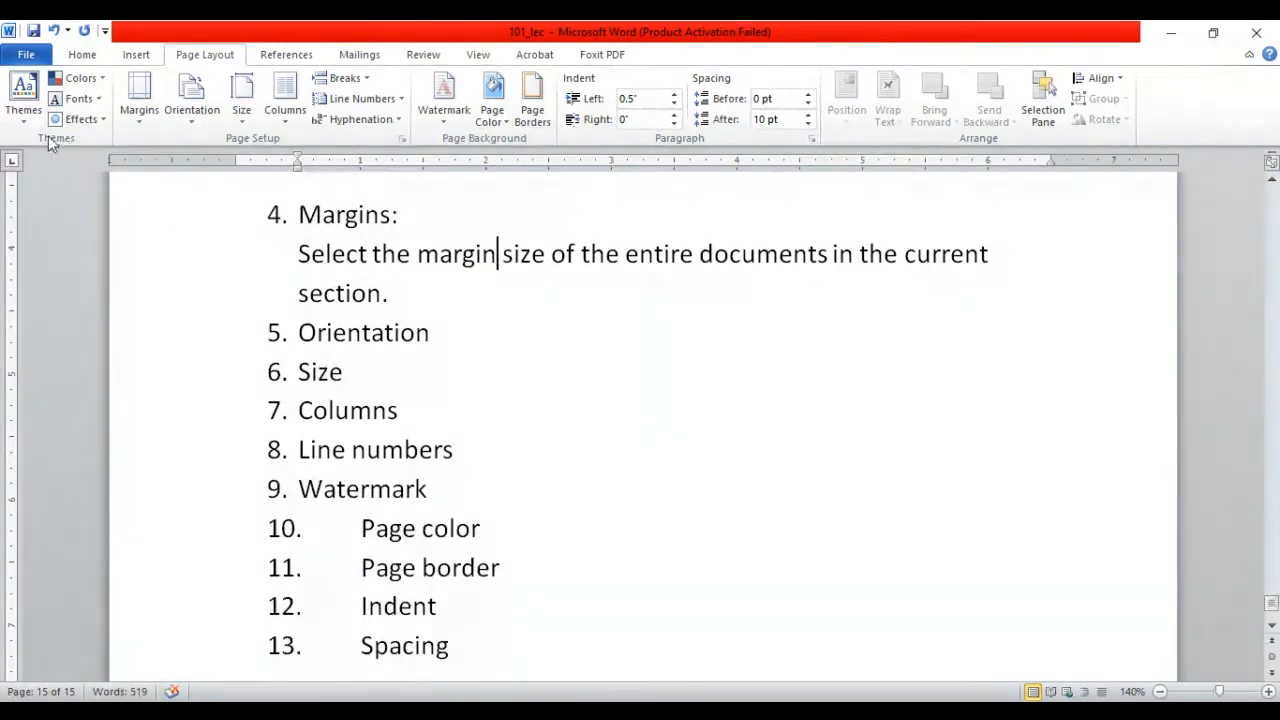
pyautogui.click(139, 121)
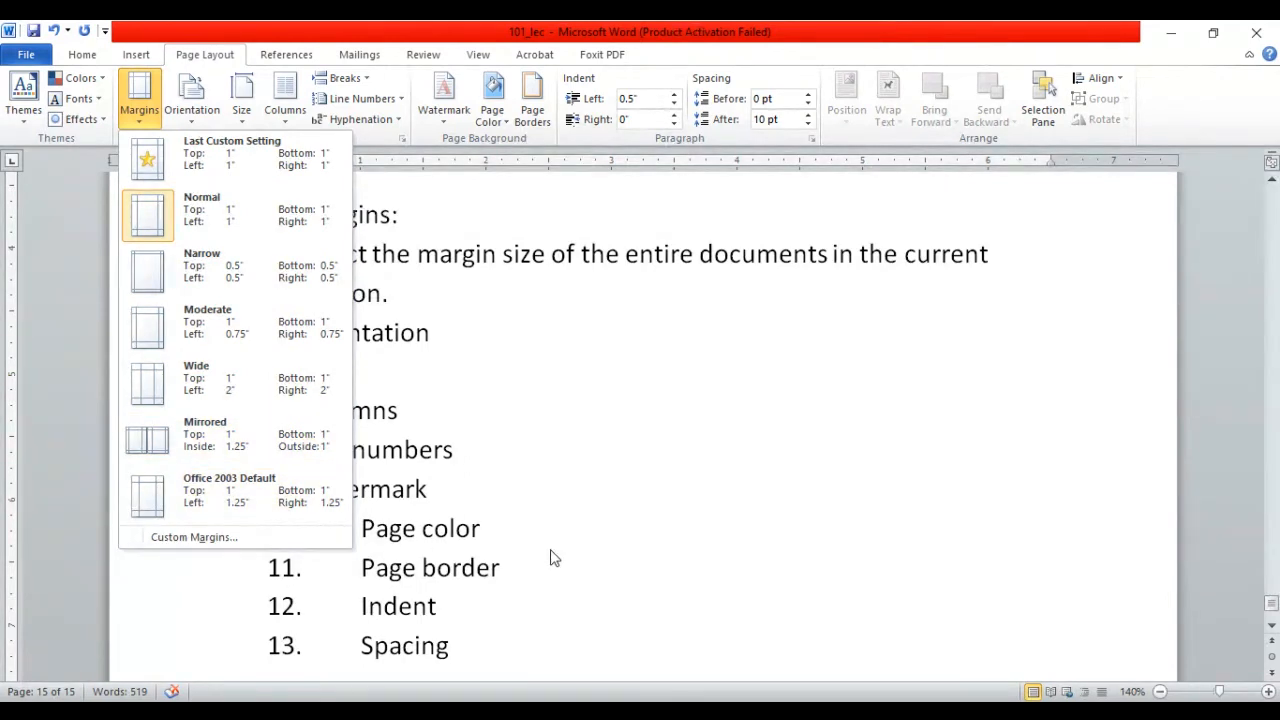
pyautogui.click(661, 476)
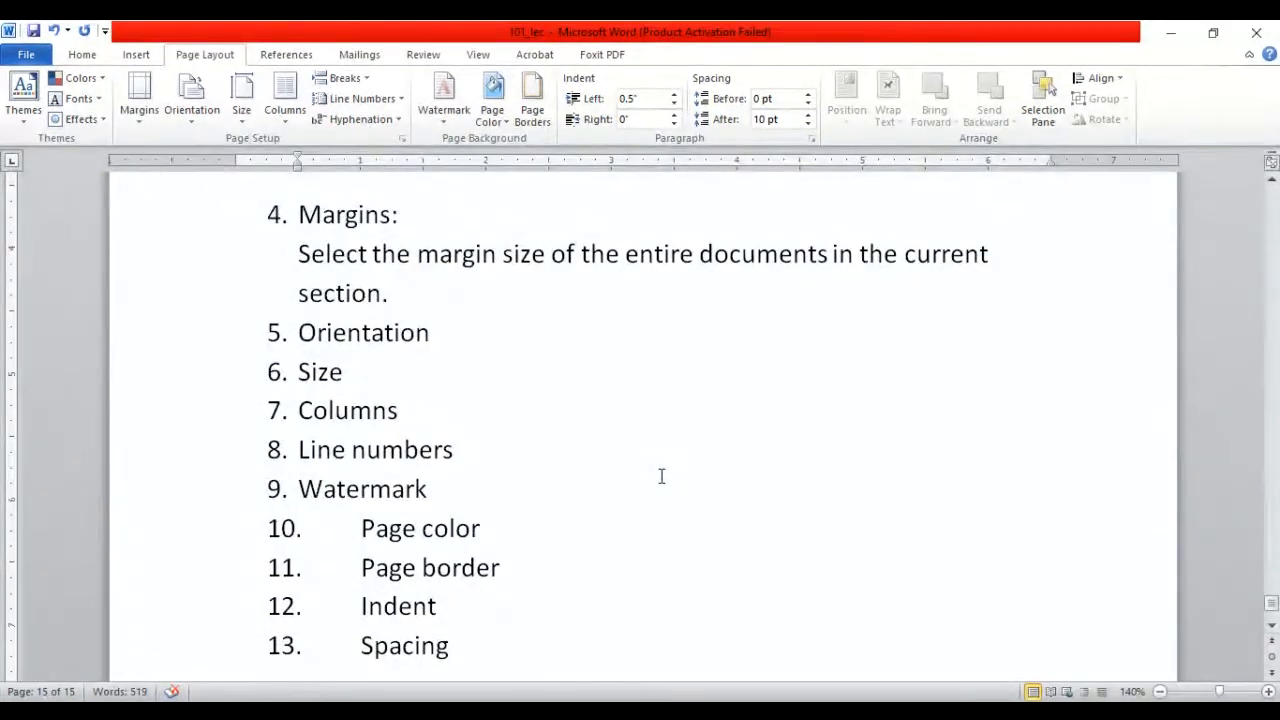
# - Insert a blank line after the Margins explanation, and add a colon and an unnumbered, indented line to the Orientation item
pyautogui.click(447, 308)
pyautogui.press('Return')
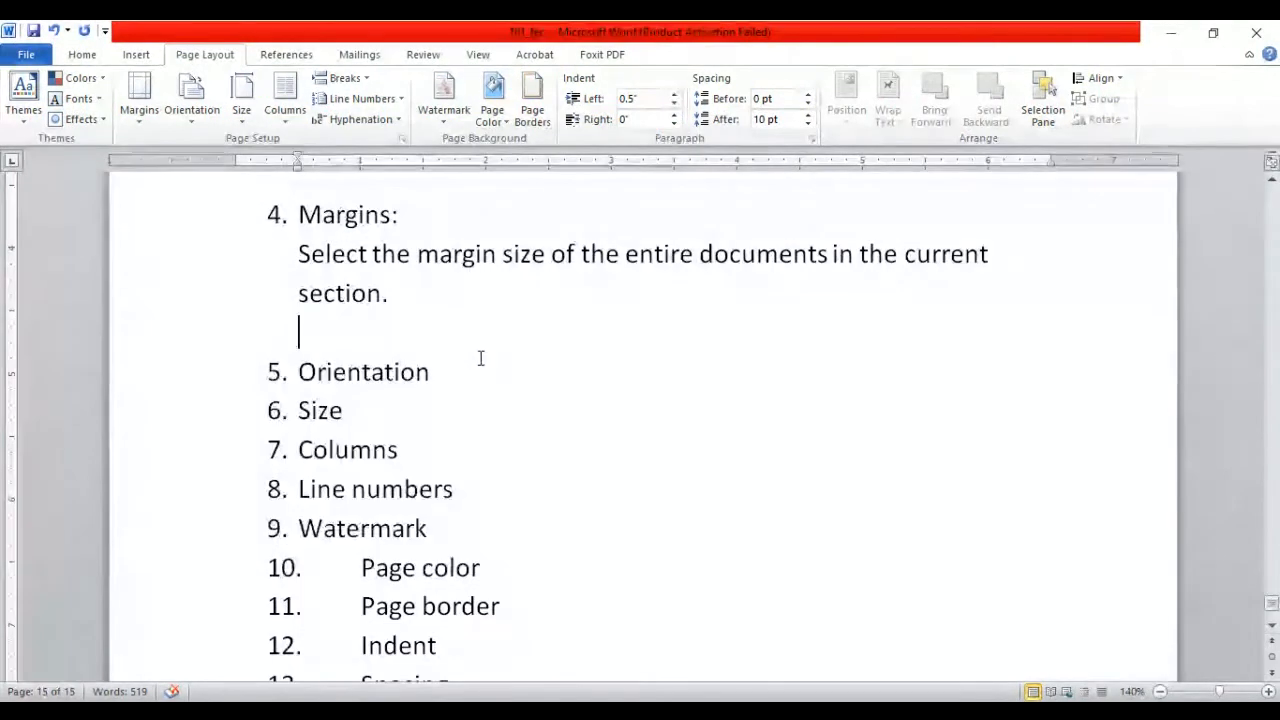
pyautogui.click(480, 358)
pyautogui.write(':')
pyautogui.press('Return')
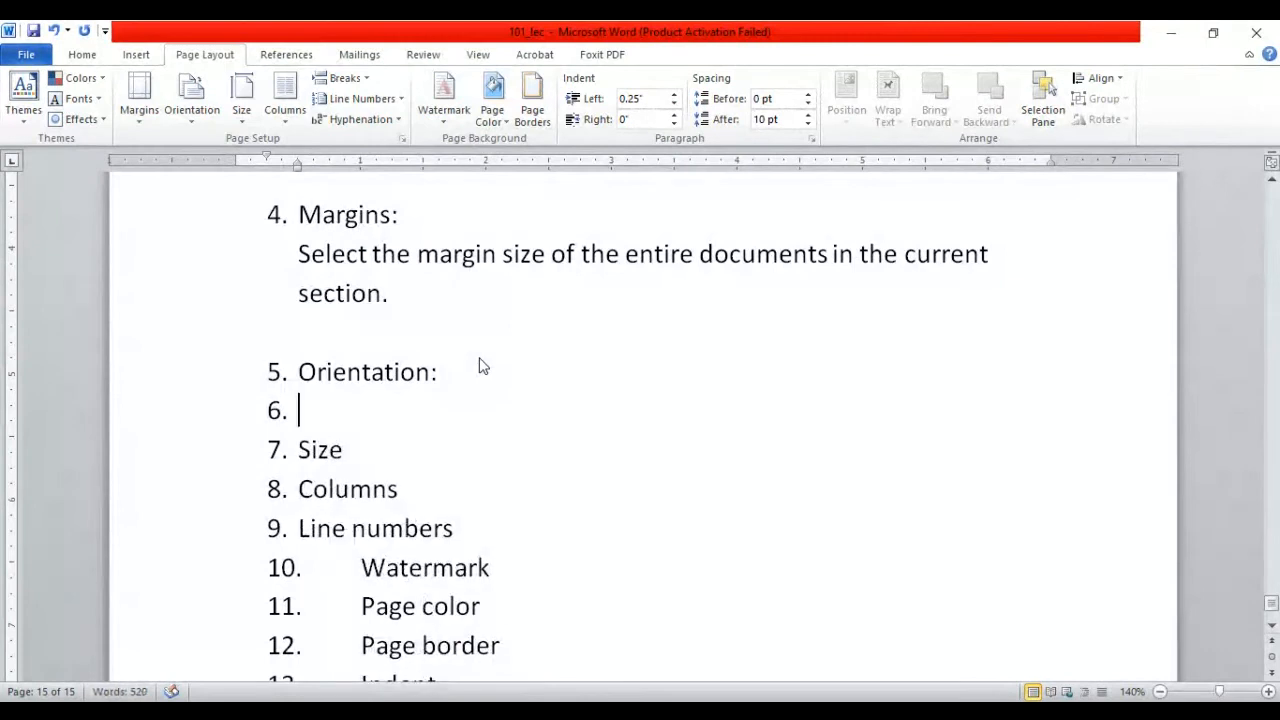
pyautogui.press('BackSpace')
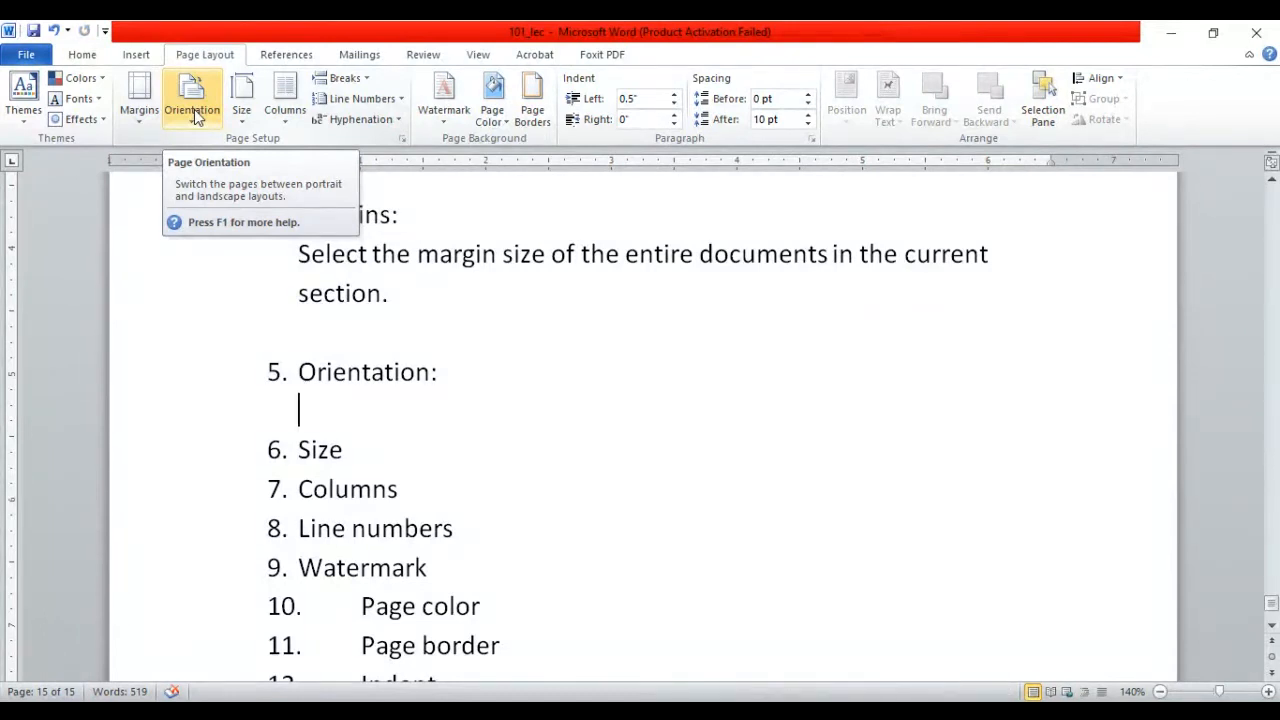
# - Under Orientation, write "Switch the pages between landscape and portrait layout." and correct the spelling of "Switch"
pyautogui.write('Sw')
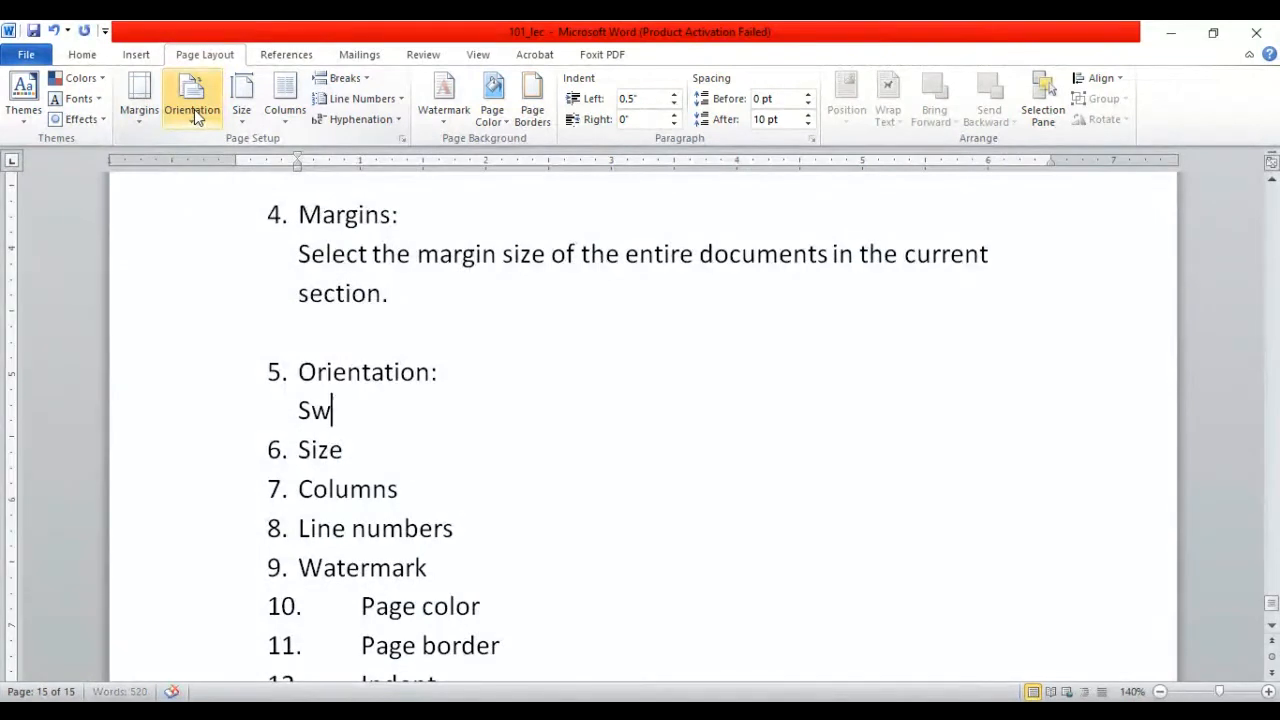
pyautogui.write('icth the ')
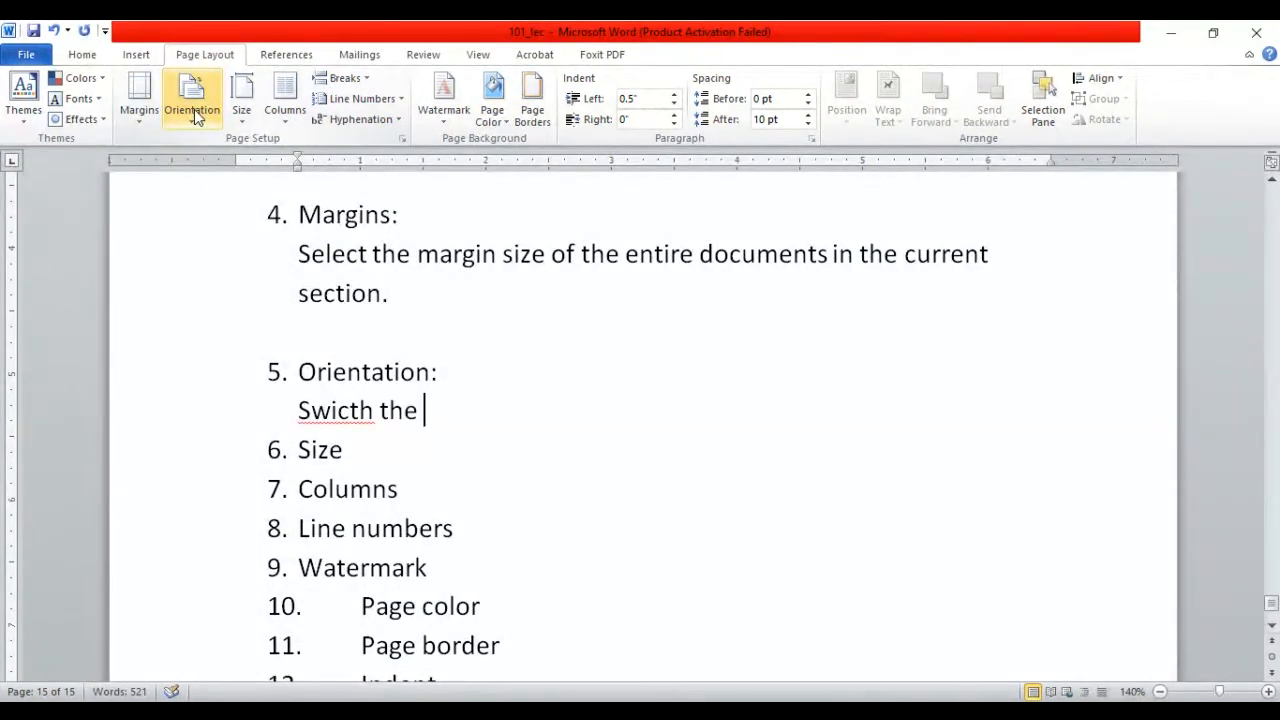
pyautogui.write('pages bet')
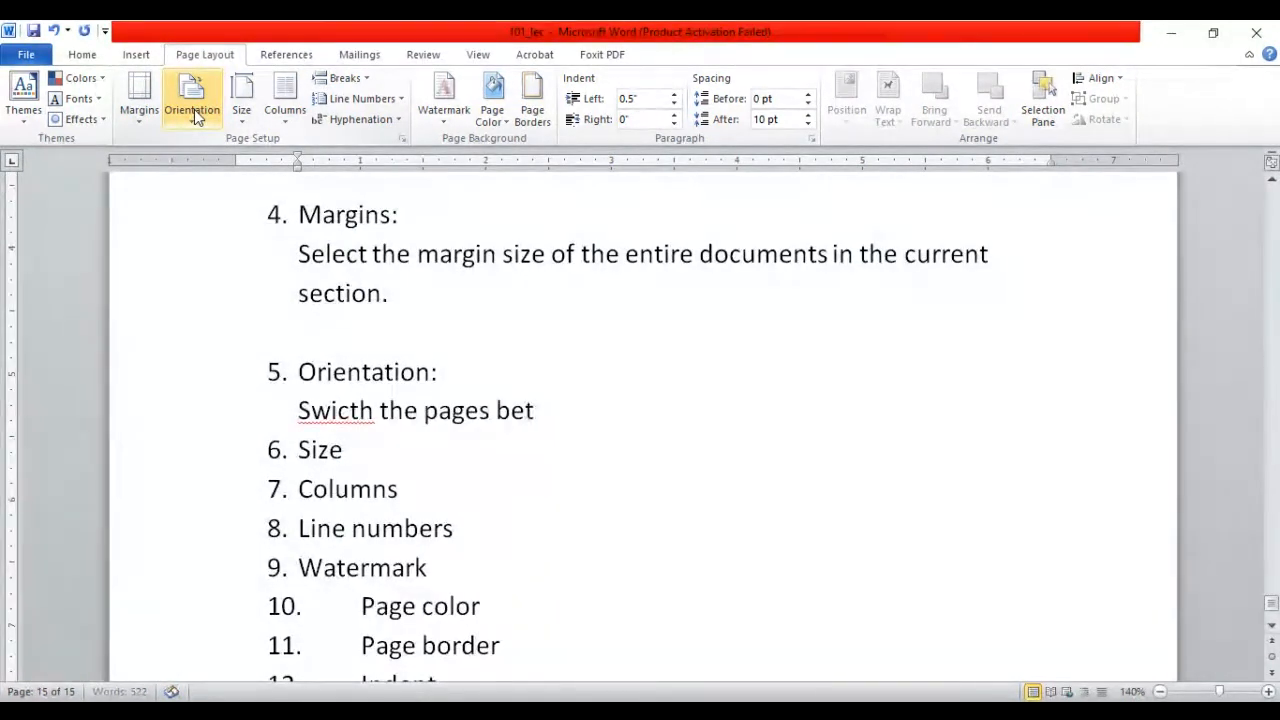
pyautogui.write('ween')
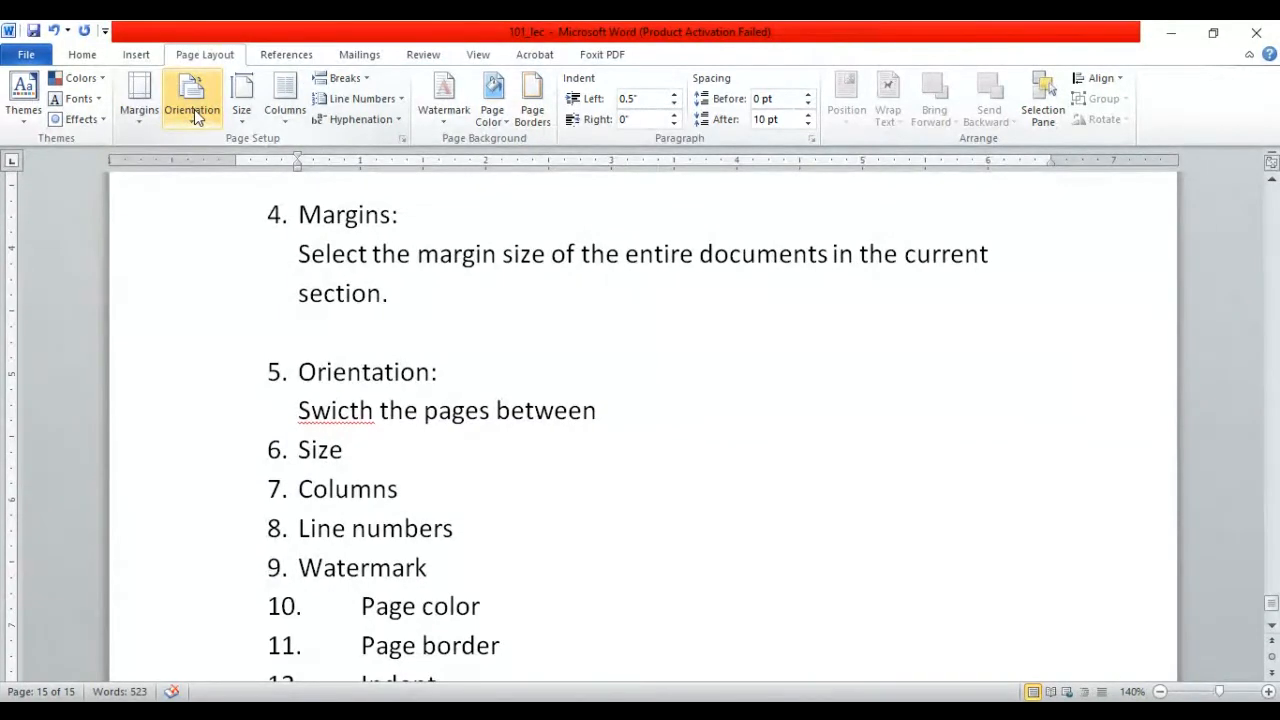
pyautogui.write(' landscape and p')
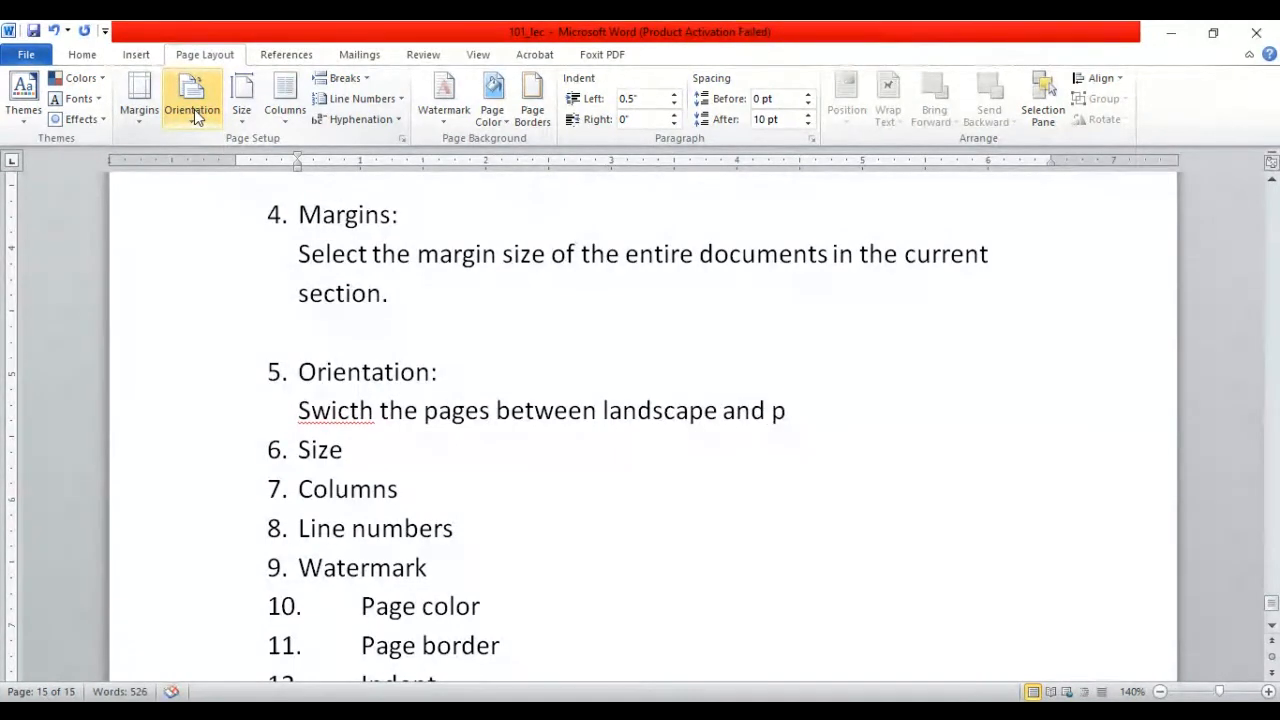
pyautogui.write('ortrait la')
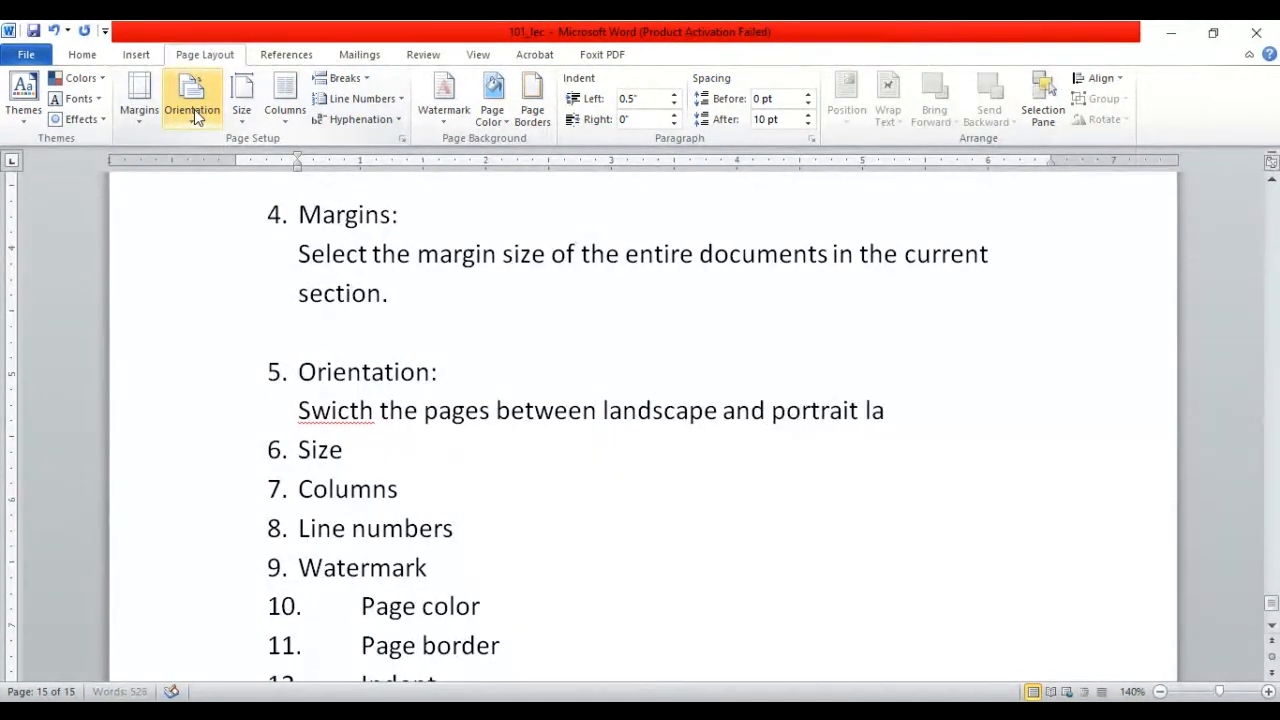
pyautogui.write('yout.')
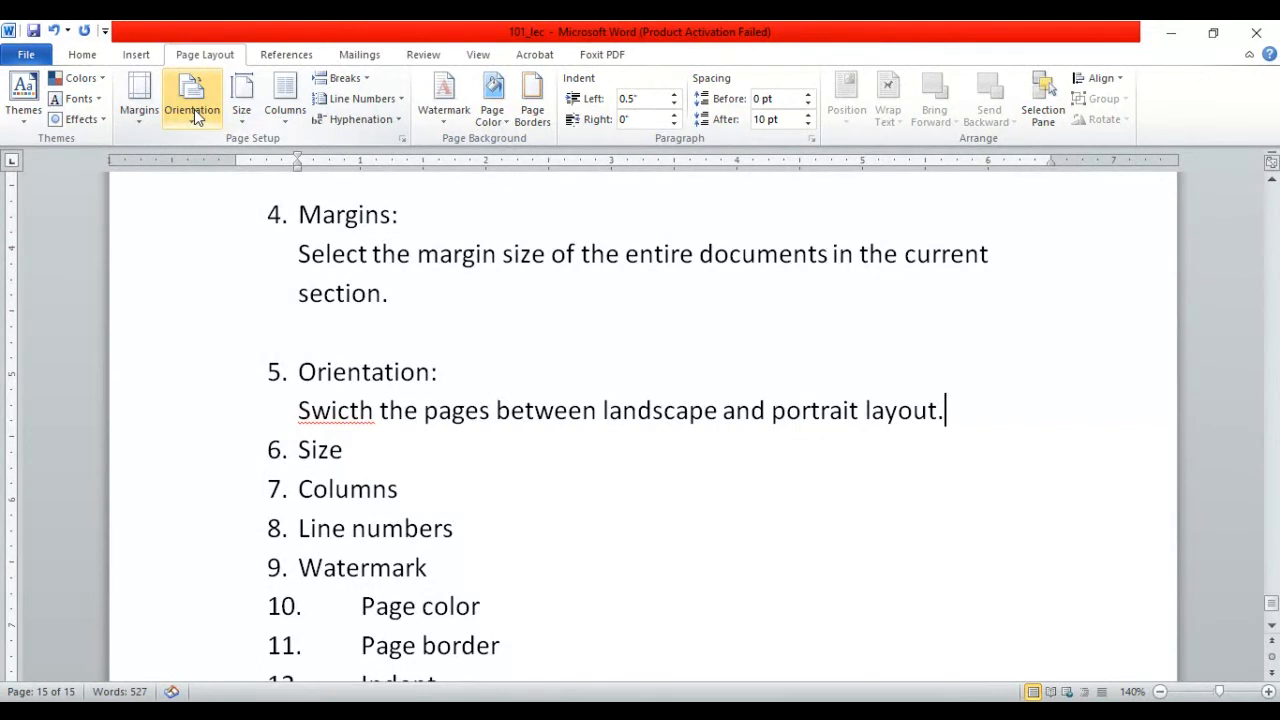
pyautogui.rightClick(327, 422)
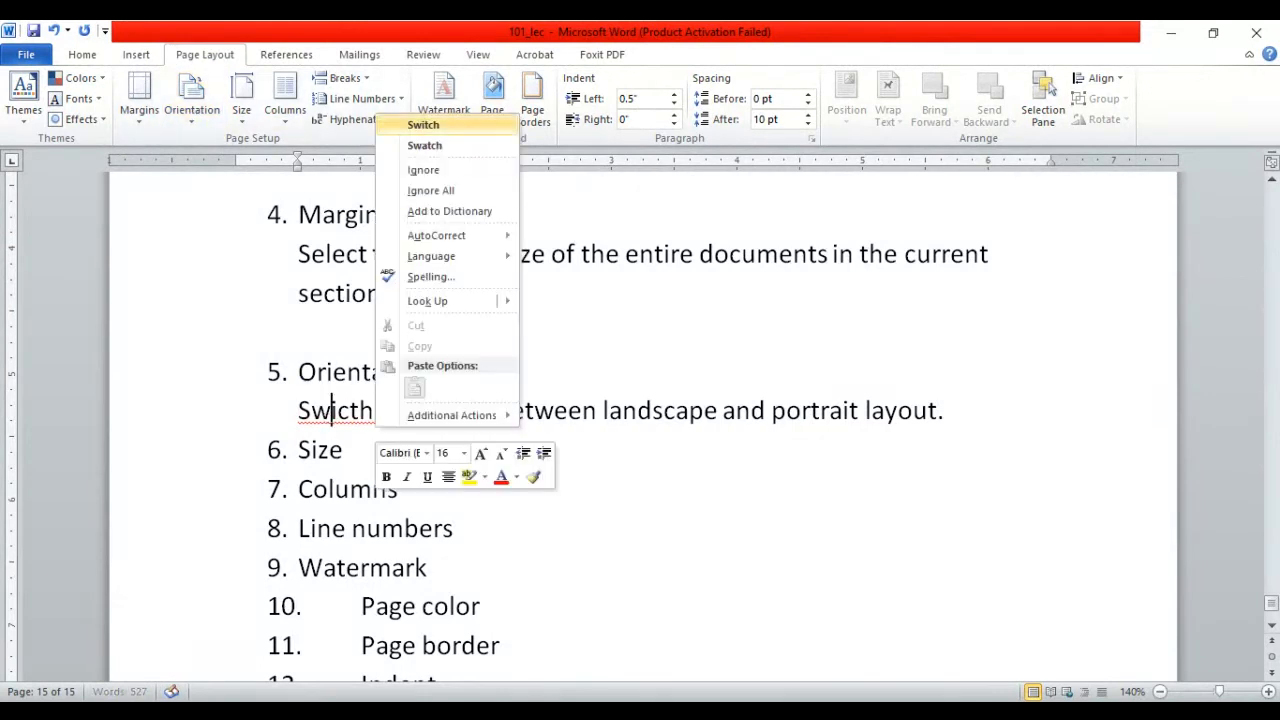
pyautogui.click(423, 125)
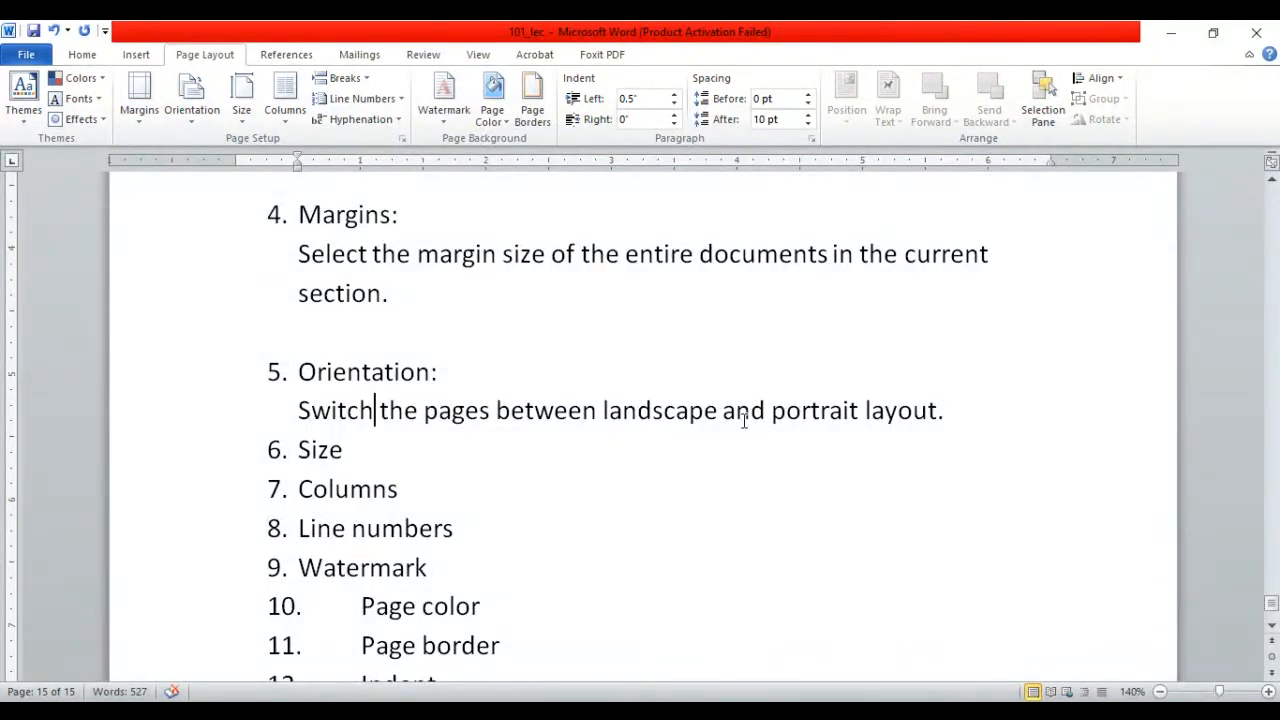
# - Switch the document to Landscape orientation and look over the last page down to its footer
pyautogui.click(195, 126)
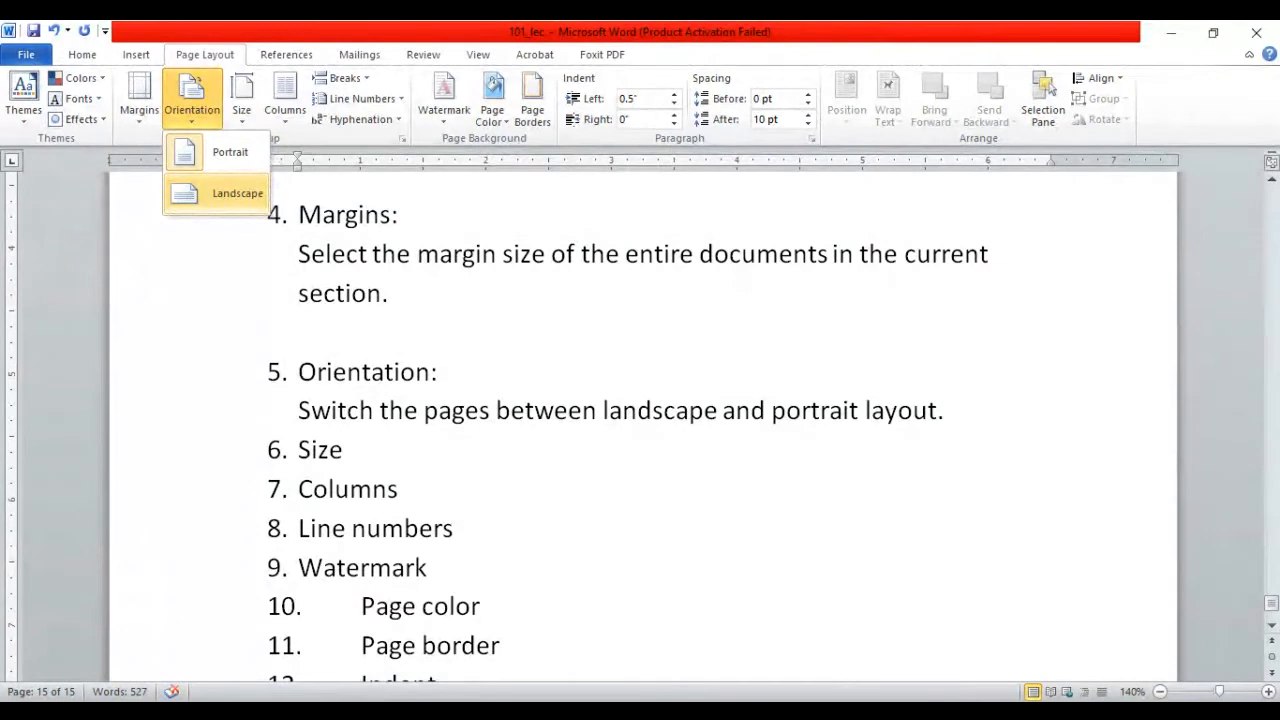
pyautogui.click(200, 193)
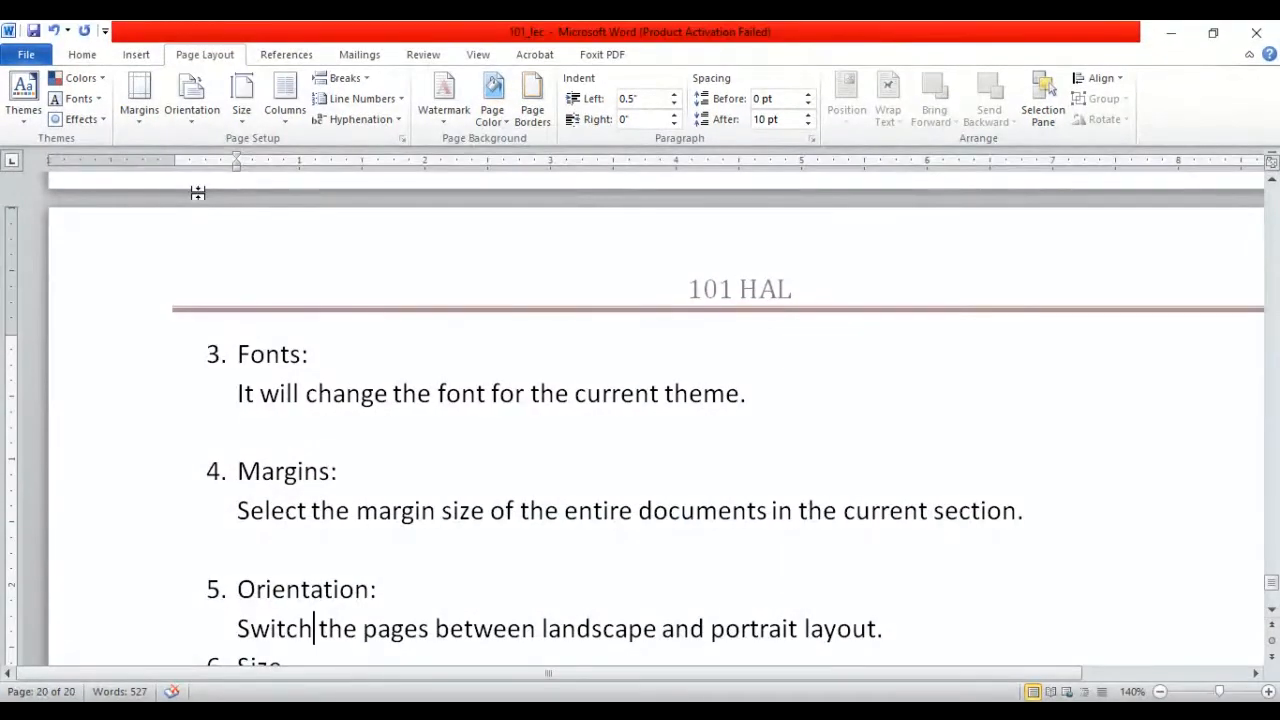
pyautogui.click(1159, 692)
pyautogui.click(1159, 692)
pyautogui.click(1159, 692)
pyautogui.click(1159, 692)
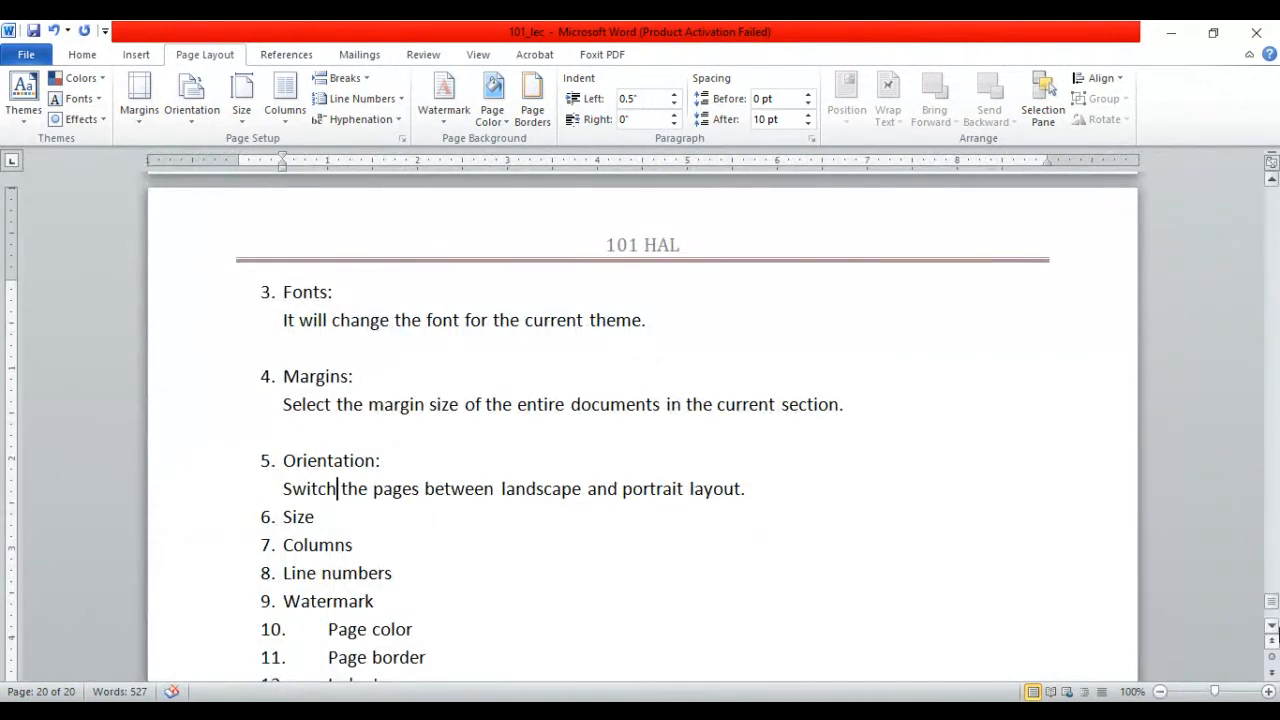
pyautogui.click(1272, 626)
pyautogui.click(1272, 626)
pyautogui.click(1272, 626)
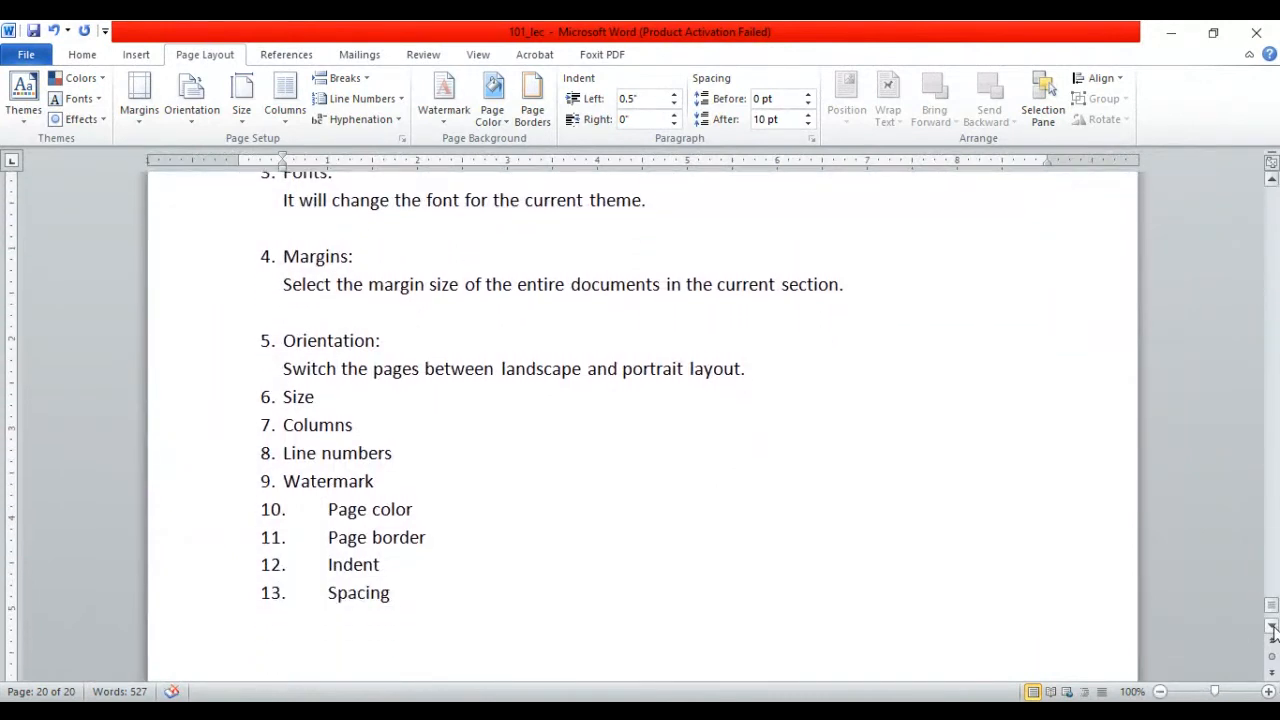
pyautogui.click(1272, 626)
pyautogui.click(1272, 626)
pyautogui.click(1272, 626)
pyautogui.click(1272, 626)
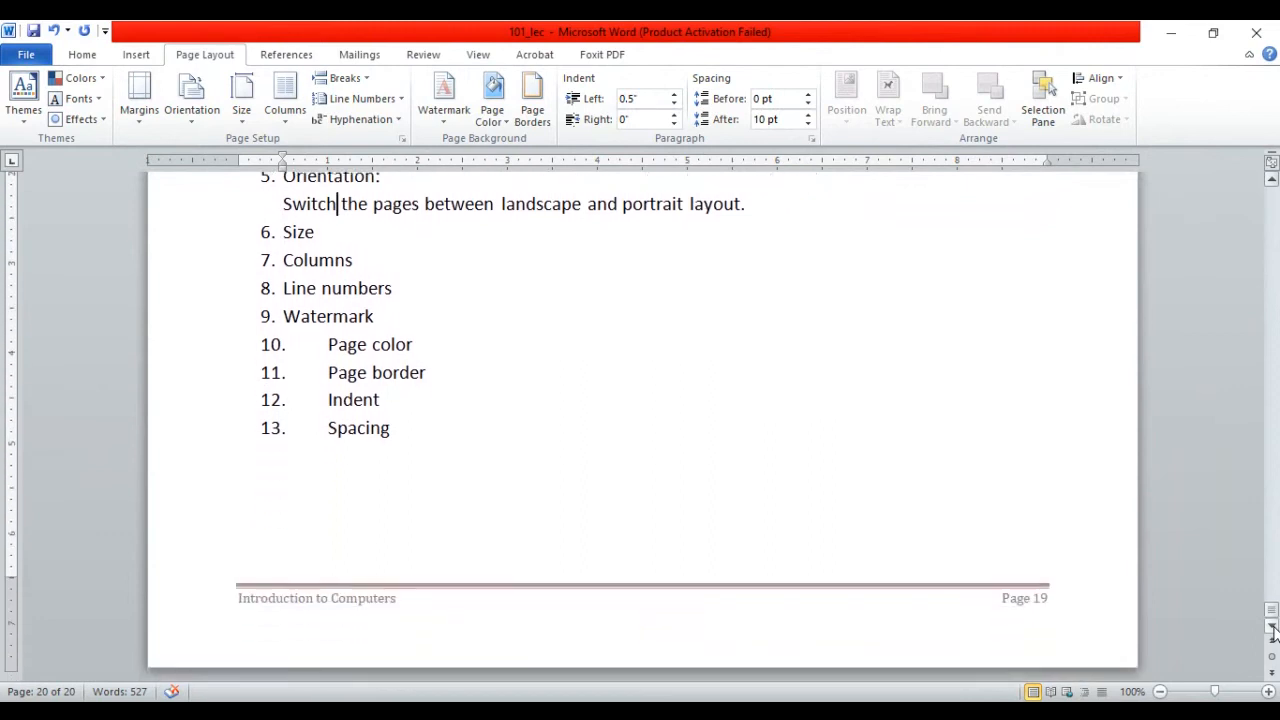
# - Return the document to Portrait orientation and check the orientation options
pyautogui.click(200, 123)
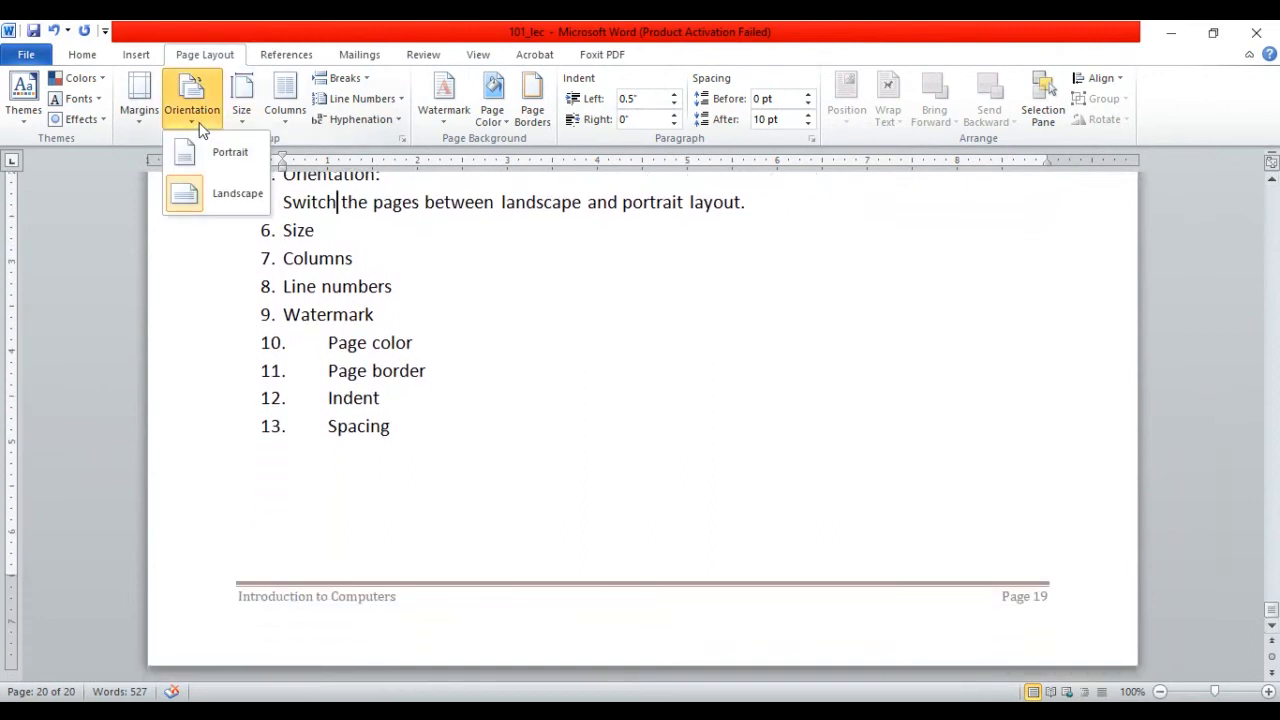
pyautogui.click(225, 153)
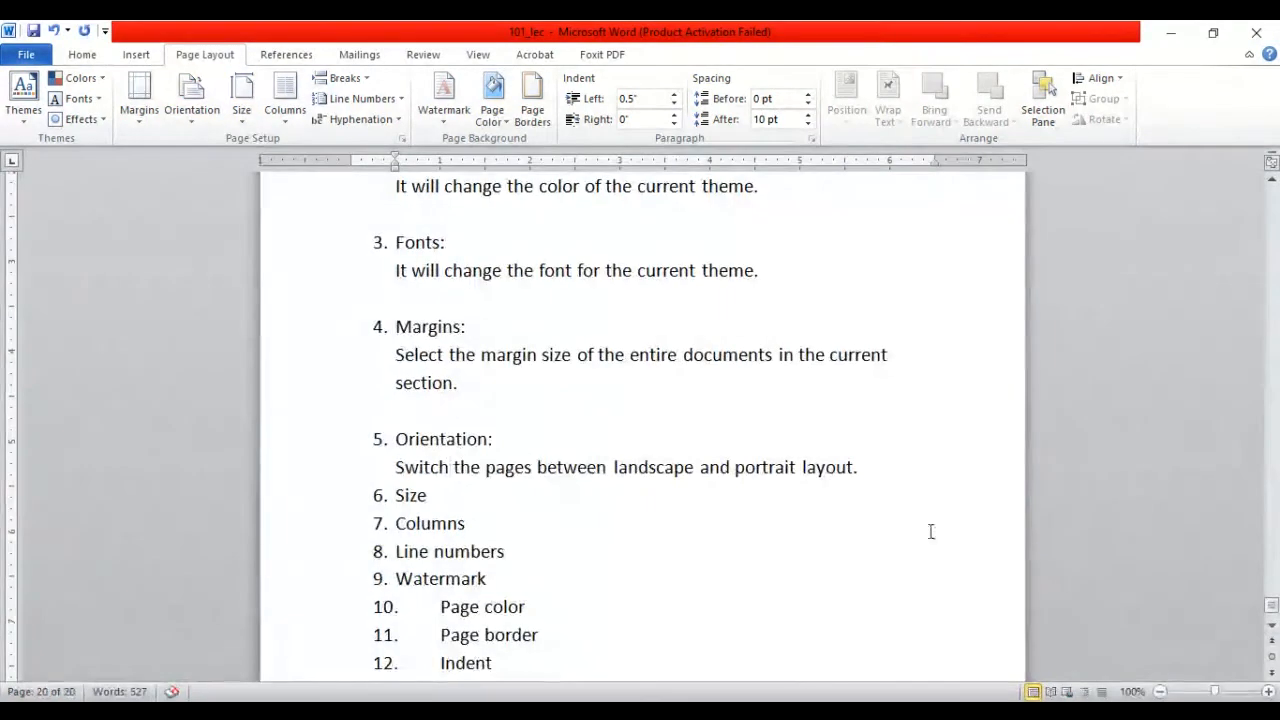
pyautogui.click(1267, 691)
pyautogui.click(1267, 691)
pyautogui.click(1267, 691)
pyautogui.click(1267, 691)
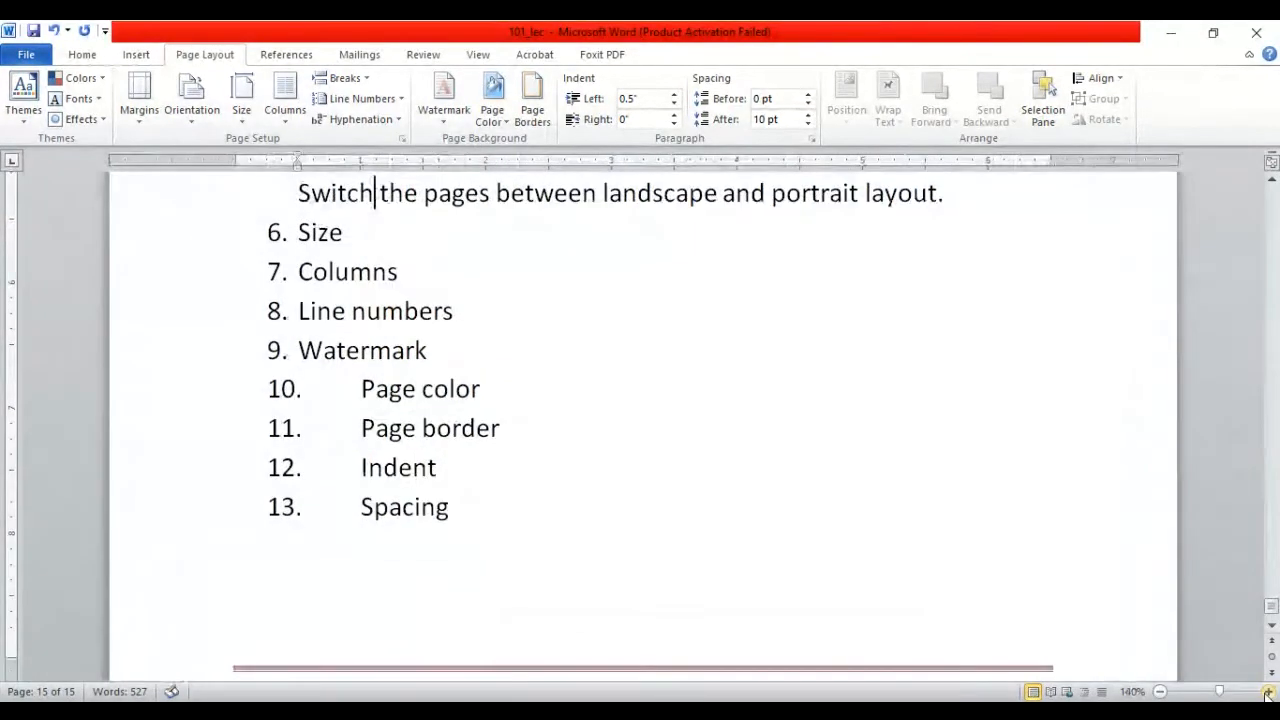
pyautogui.click(1161, 692)
pyautogui.click(1161, 692)
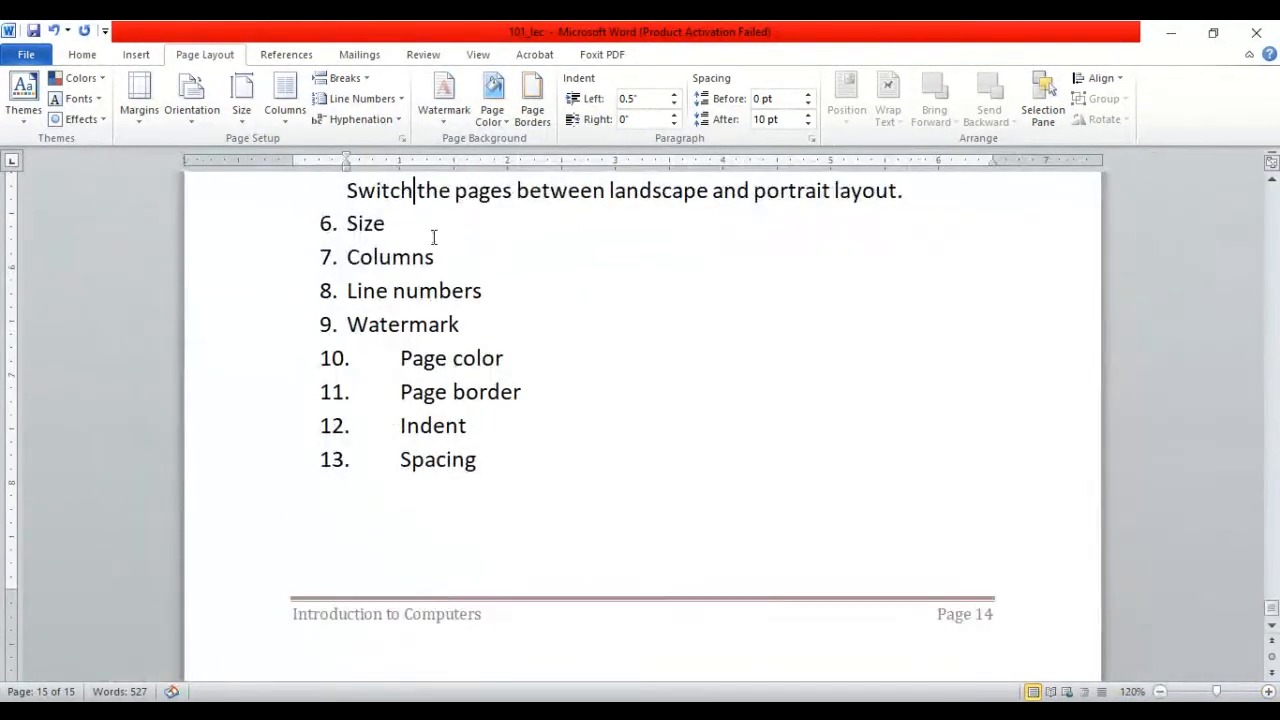
pyautogui.click(196, 115)
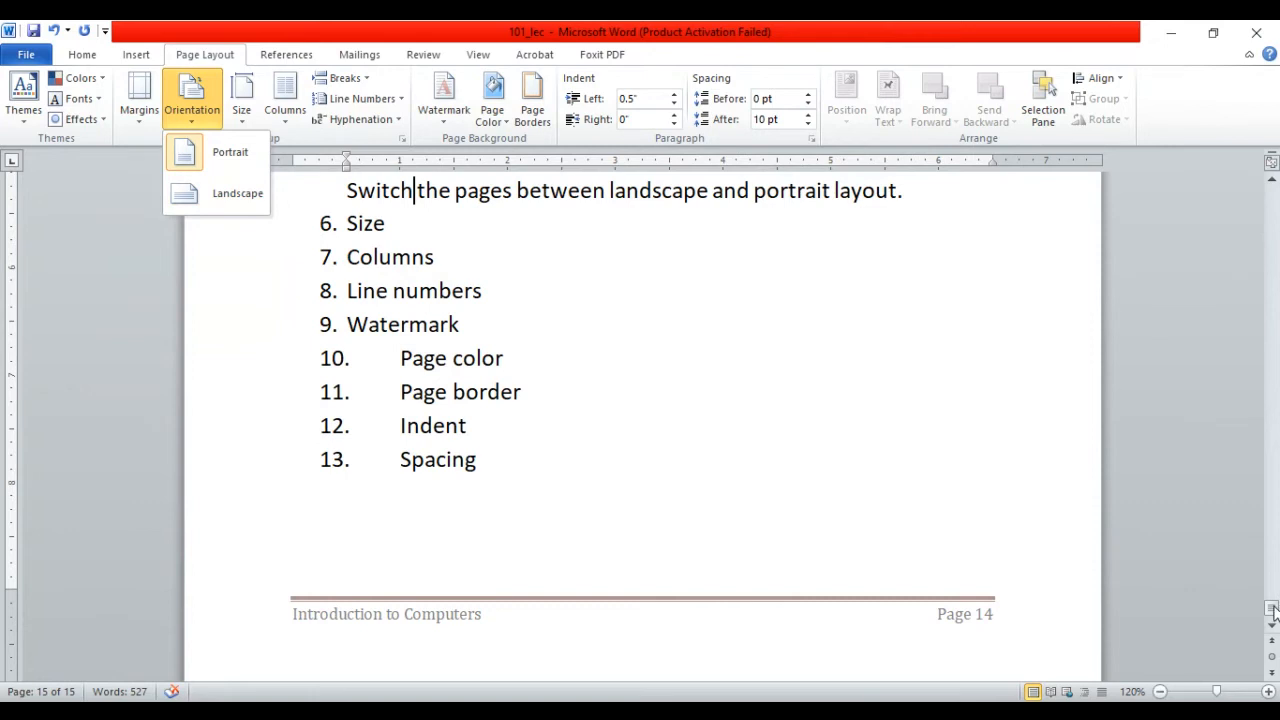
# - Insert a blank line after the Orientation explanation, and add a colon and an unnumbered, indented line to the Size item
pyautogui.moveTo(1274, 611); pyautogui.dragTo(1274, 608)
pyautogui.click(970, 297)
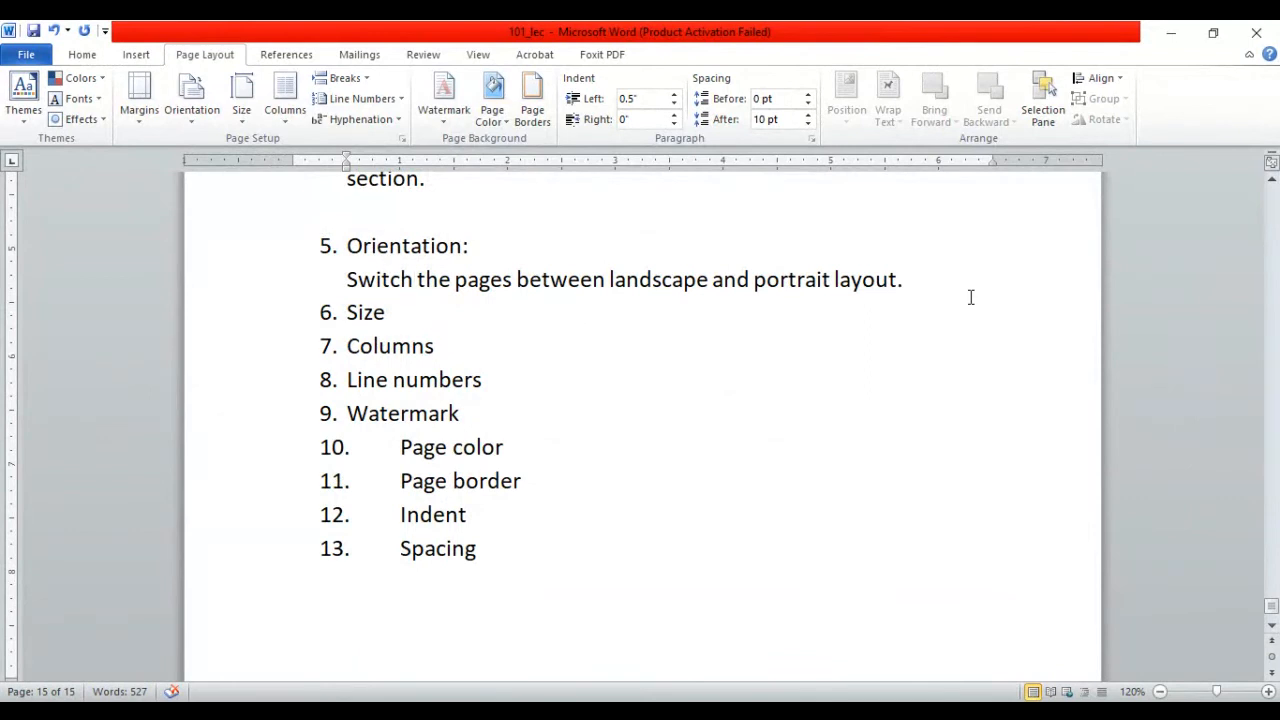
pyautogui.press('Return')
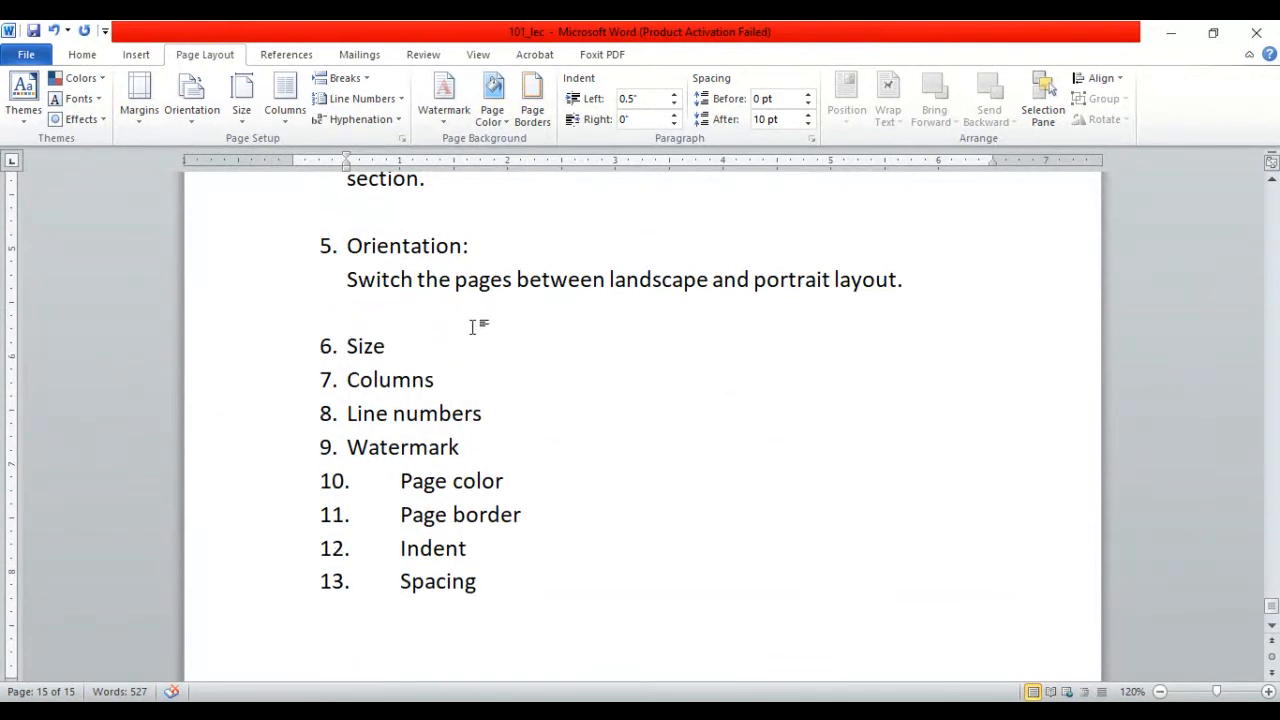
pyautogui.click(405, 351)
pyautogui.write(':')
pyautogui.press('Return')
pyautogui.press('BackSpace')
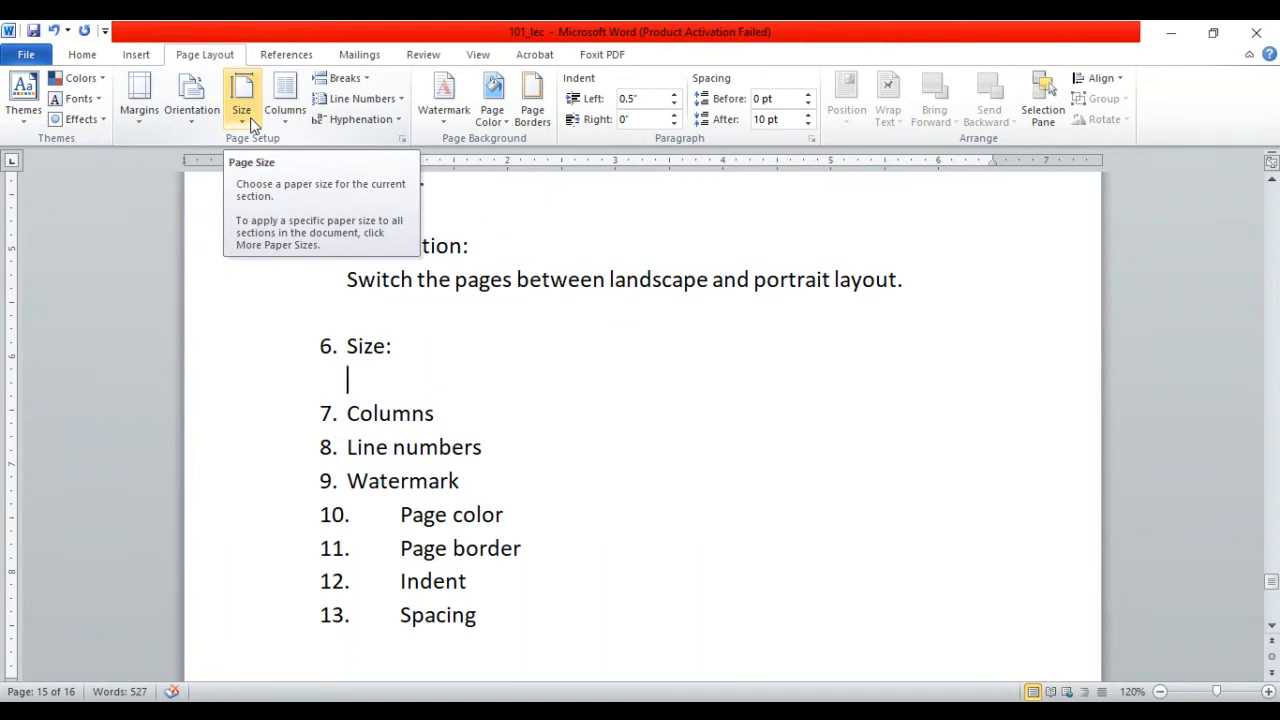
# - Under Size, write "Choose a paper size for the current section." followed by a blank line, and check the preset paper sizes without applying any
pyautogui.write('Choose a')
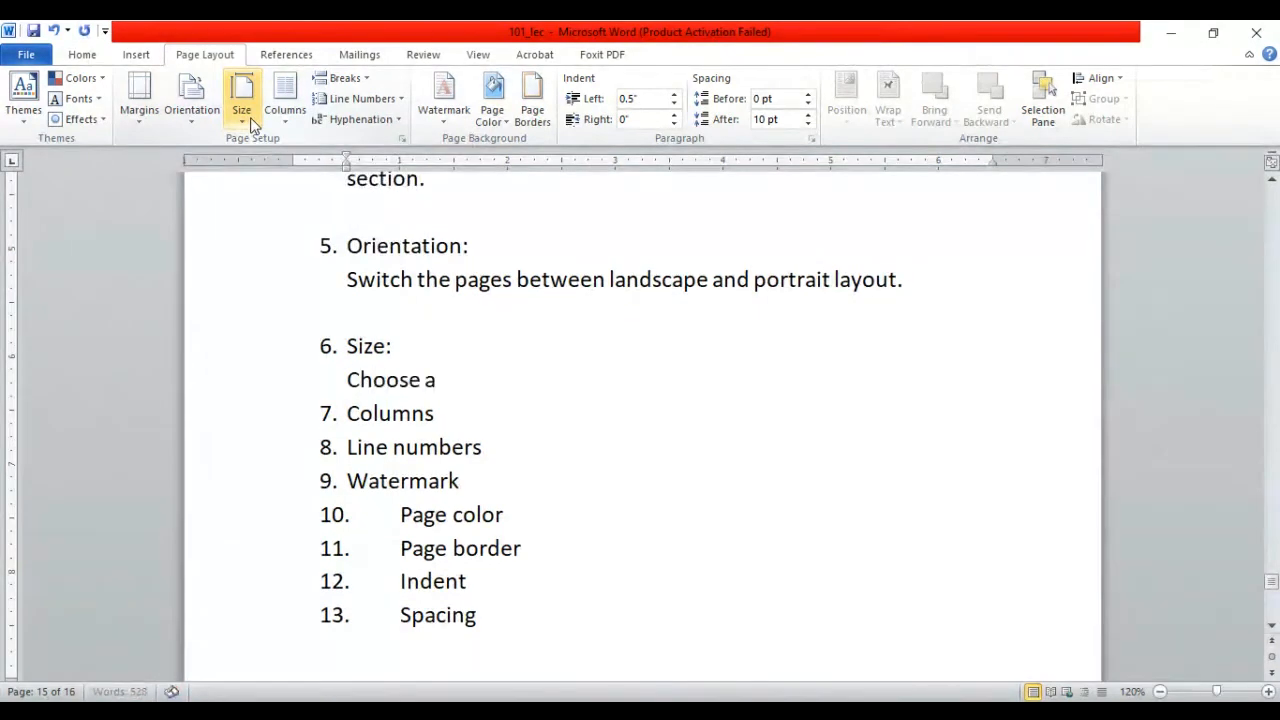
pyautogui.write(' paper size for the c')
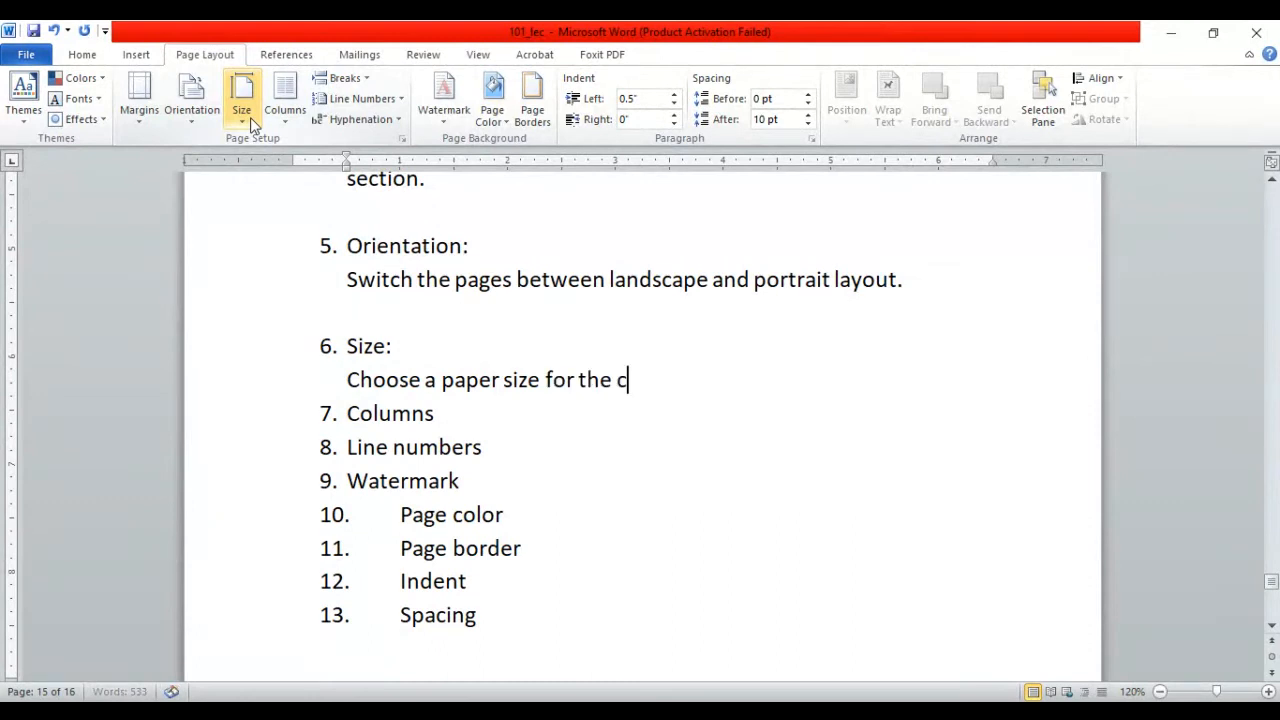
pyautogui.write('urrent ')
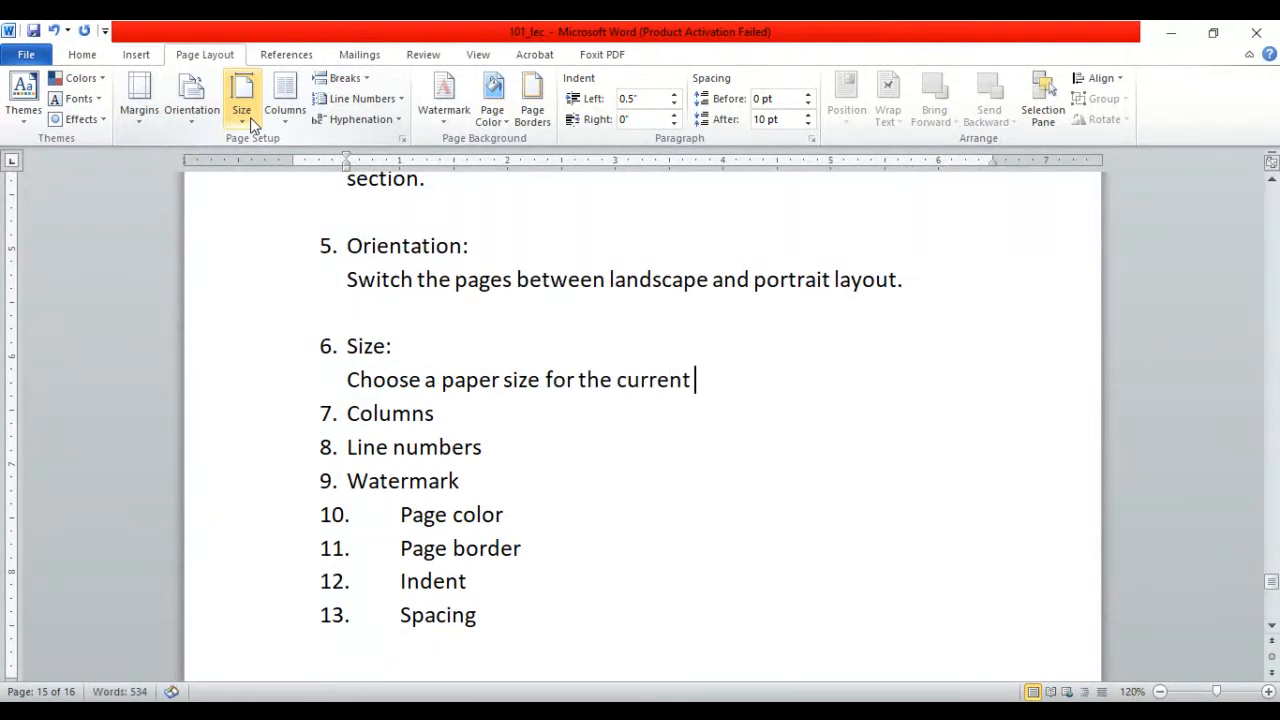
pyautogui.write('section.')
pyautogui.press('Return')
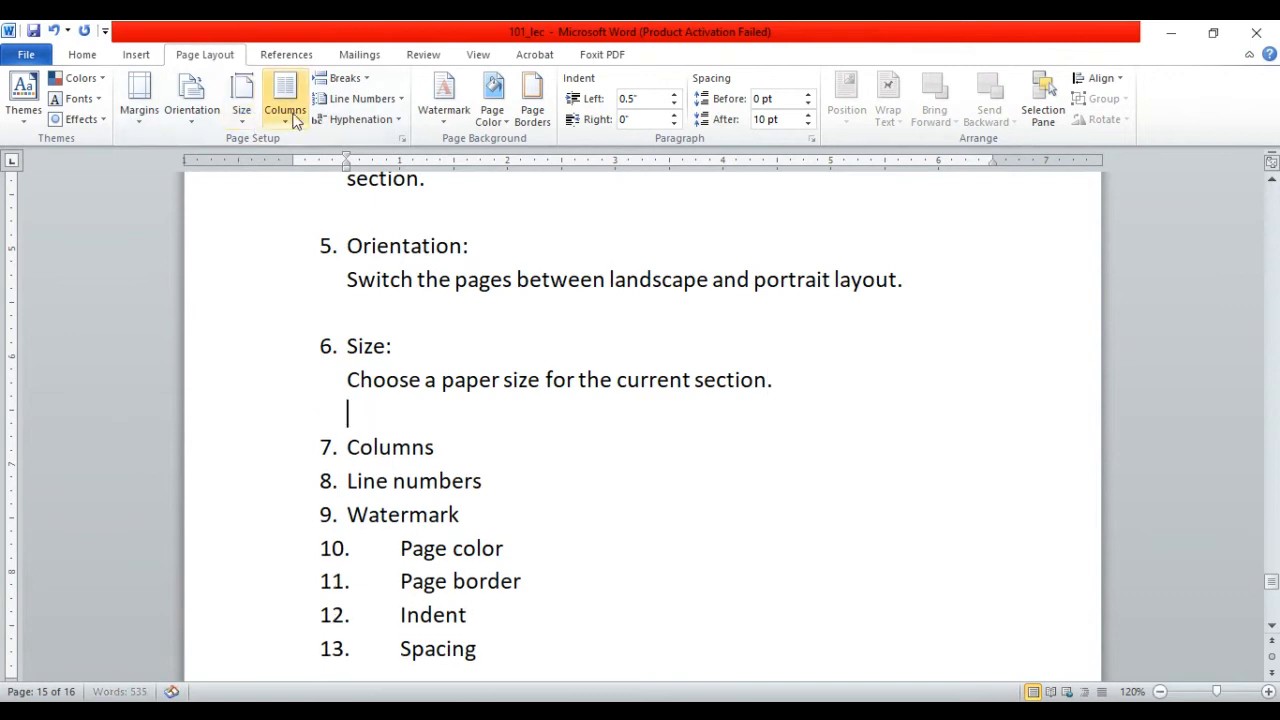
pyautogui.click(241, 105)
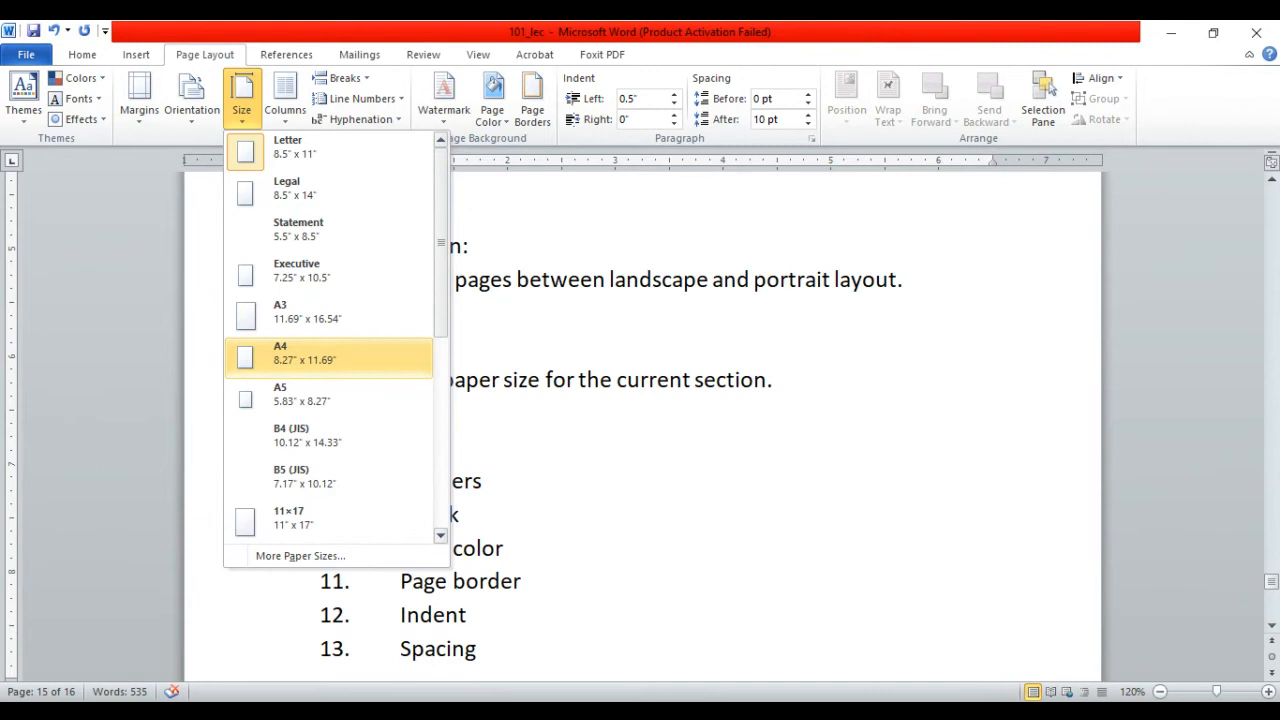
pyautogui.click(734, 506)
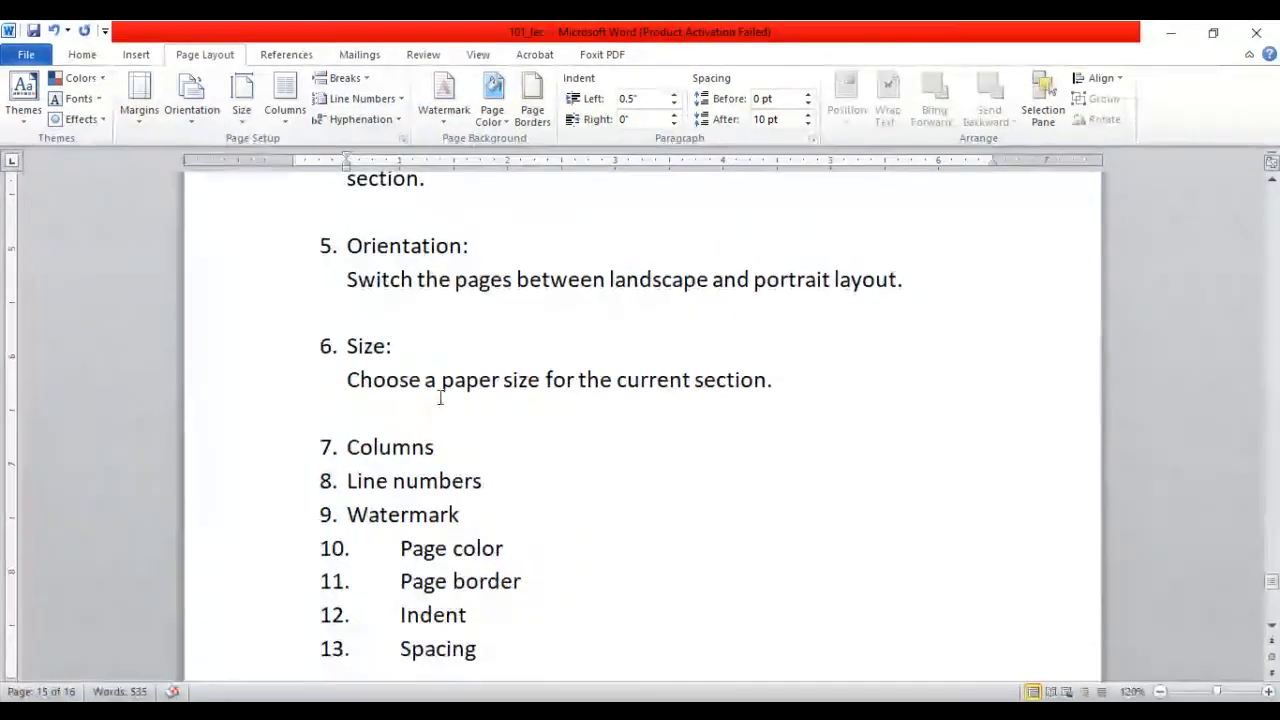
# - Add a colon and an unnumbered, indented line to the Columns item
pyautogui.click(449, 445)
pyautogui.write(':')
pyautogui.press('Return')
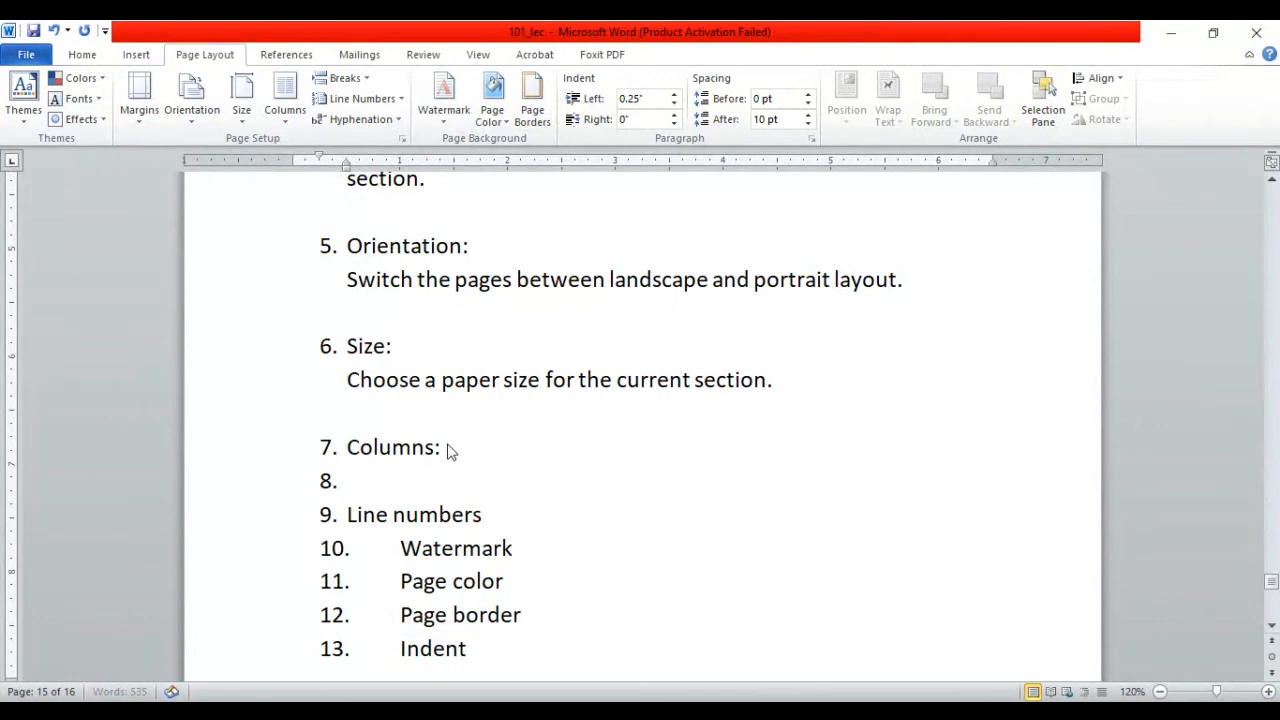
pyautogui.press('BackSpace')
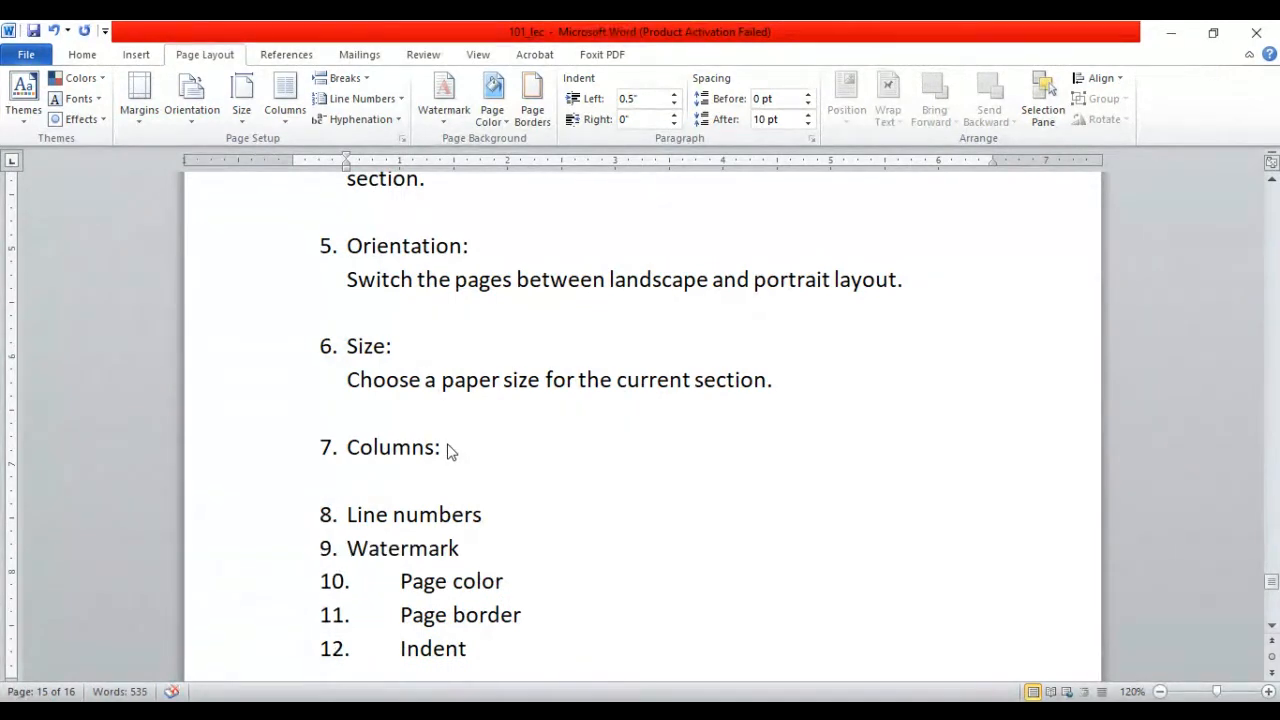
# - Under Columns, write "It will split the text into two or more columns." followed by a new line, checking the column presets without applying any
pyautogui.write('It will')
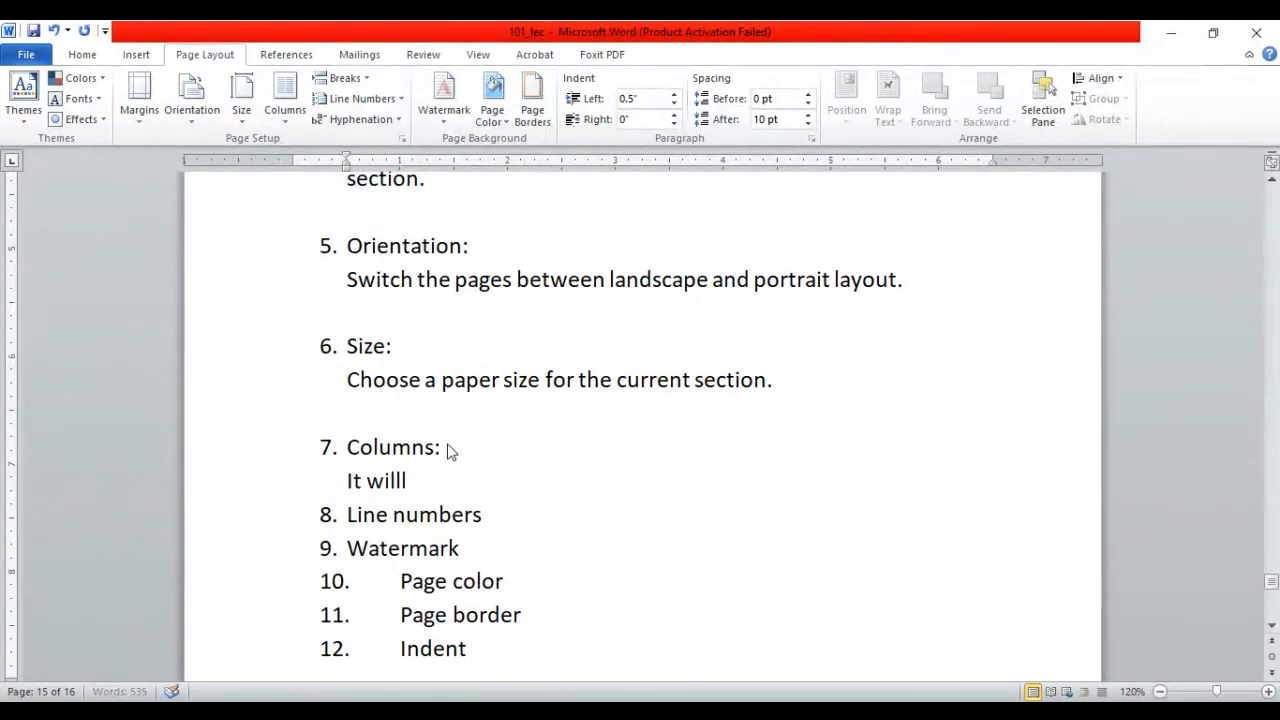
pyautogui.write(' split the se')
pyautogui.press('BackSpace')
pyautogui.press('BackSpace')
pyautogui.click(290, 112)
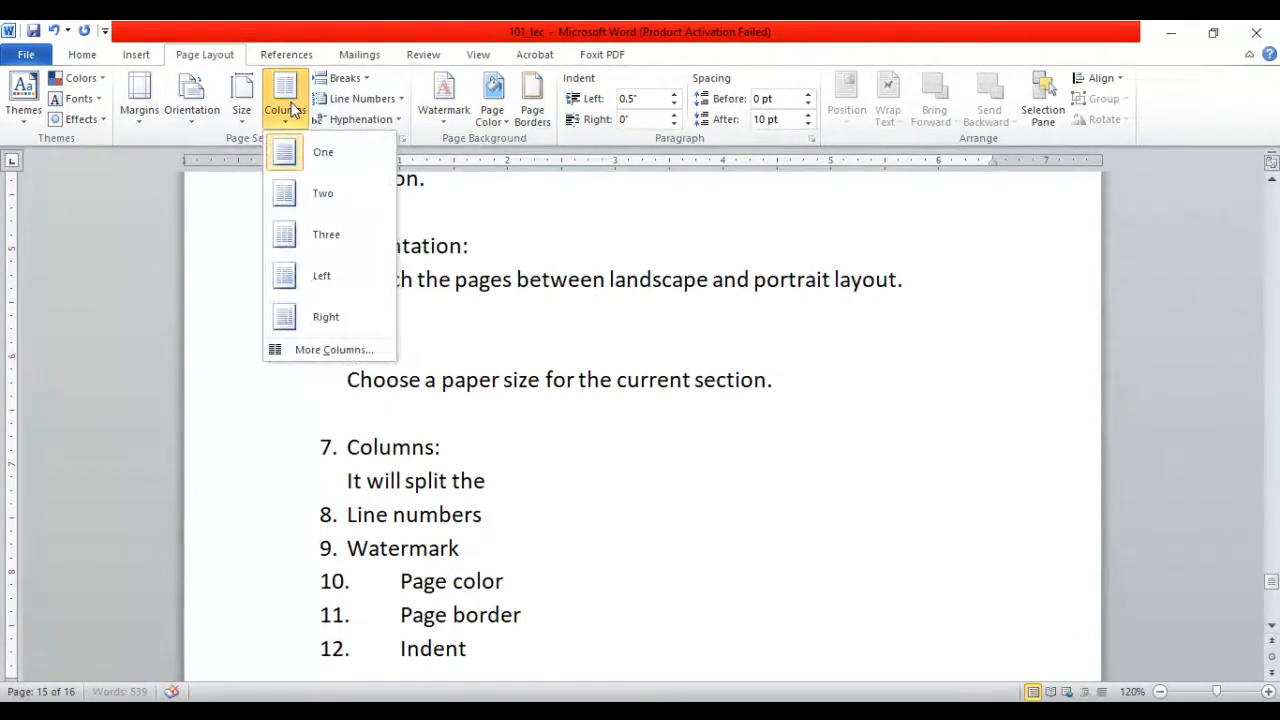
pyautogui.click(498, 247)
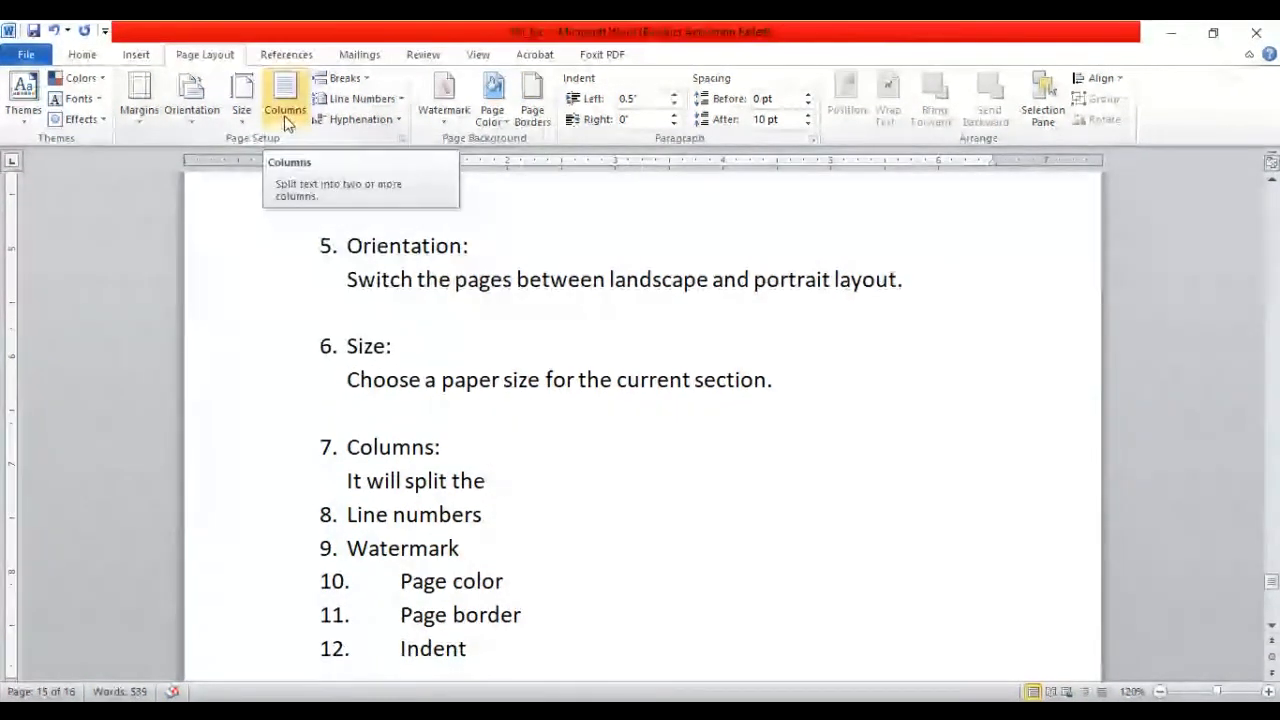
pyautogui.click(487, 495)
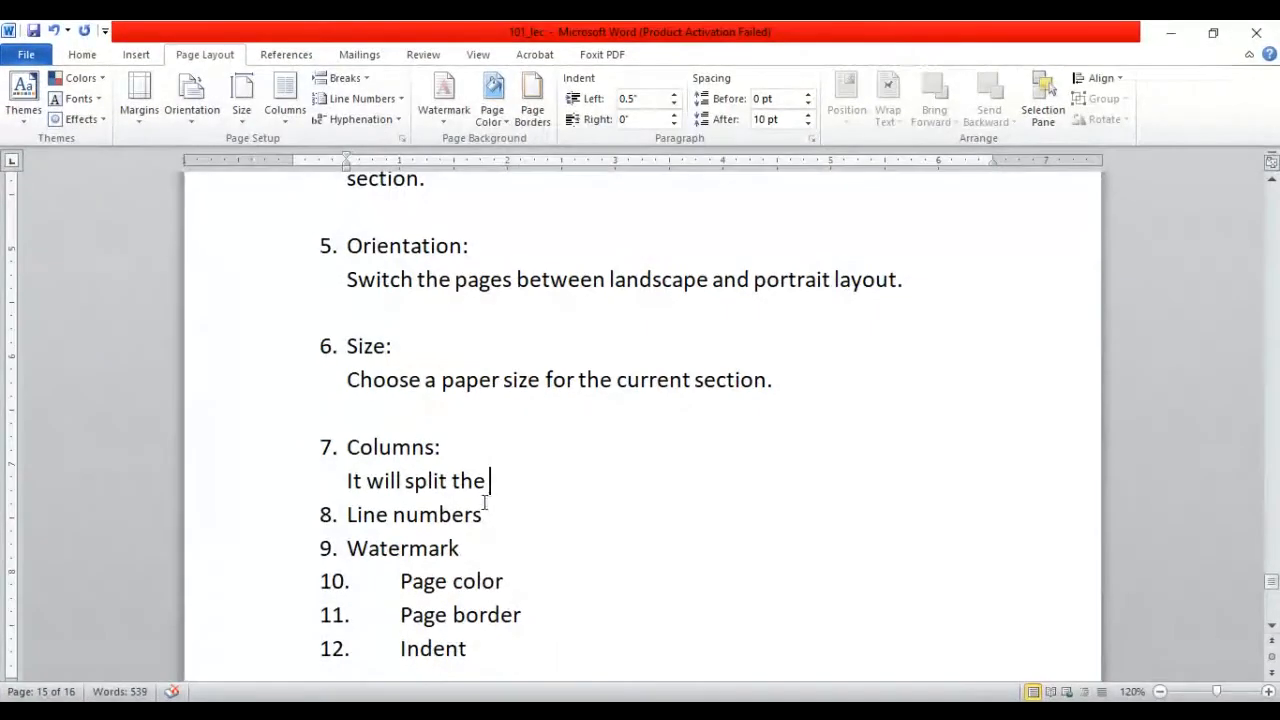
pyautogui.write('text int')
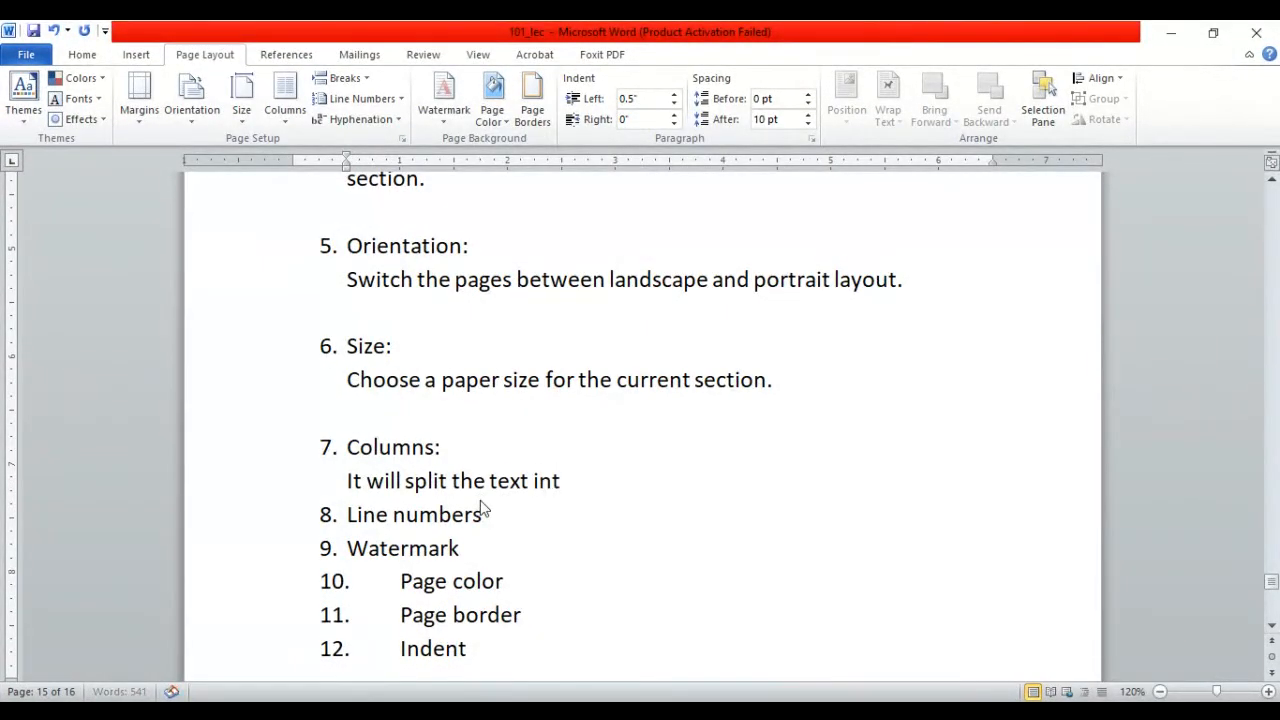
pyautogui.write('o two or more columns.')
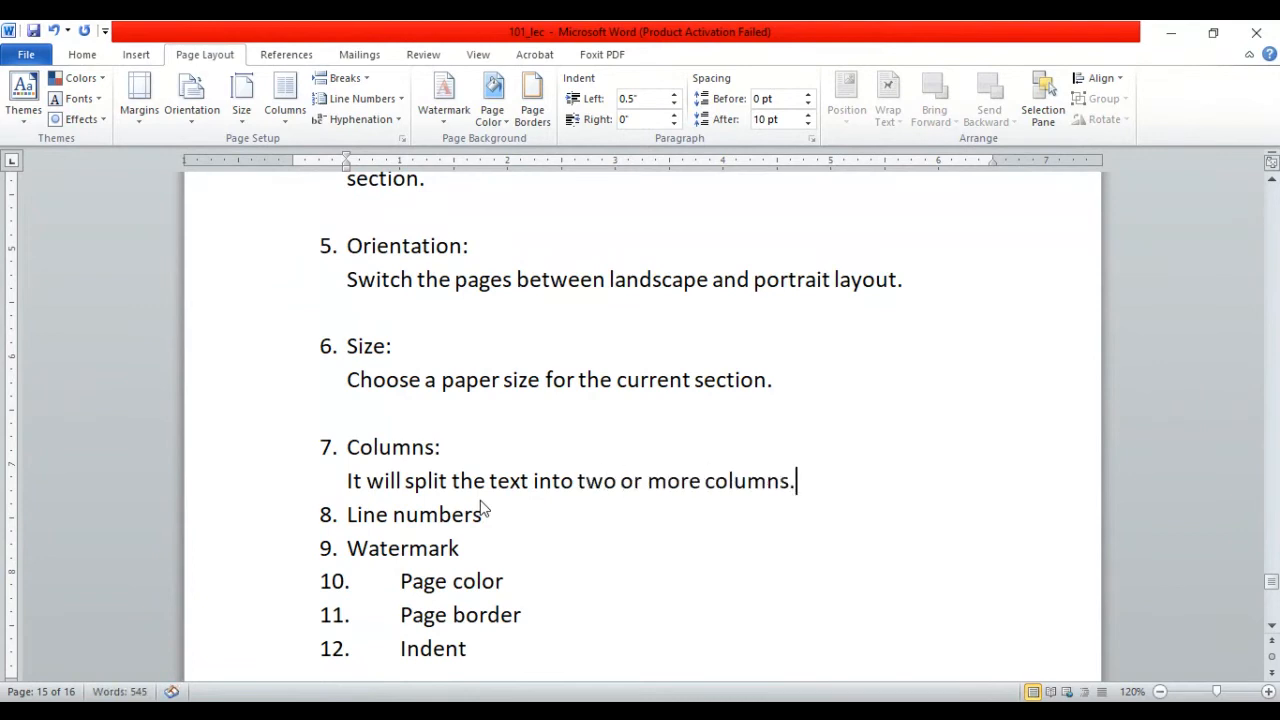
pyautogui.press('Return')
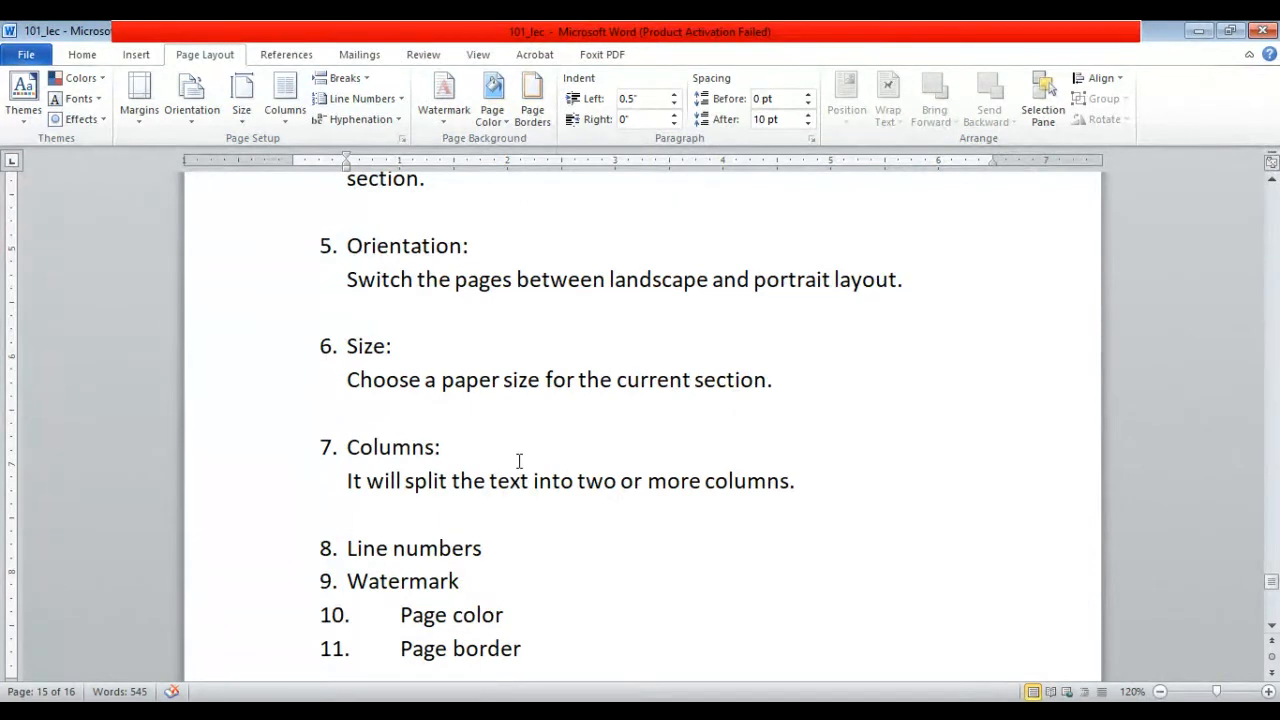
# - Paste the sample paragraph beginning "A computer is a machine" below the Columns explanation, with a blank line before it and a period and new line after
pyautogui.write('A computer is a machine that can be instructed to carry out sequences of arithmetic or logical operations automatically via computer programming. Modern computers have the ability to follow generalized sets of operations, called programs. These programs enable computers to perform an extremely wide range of tasks')
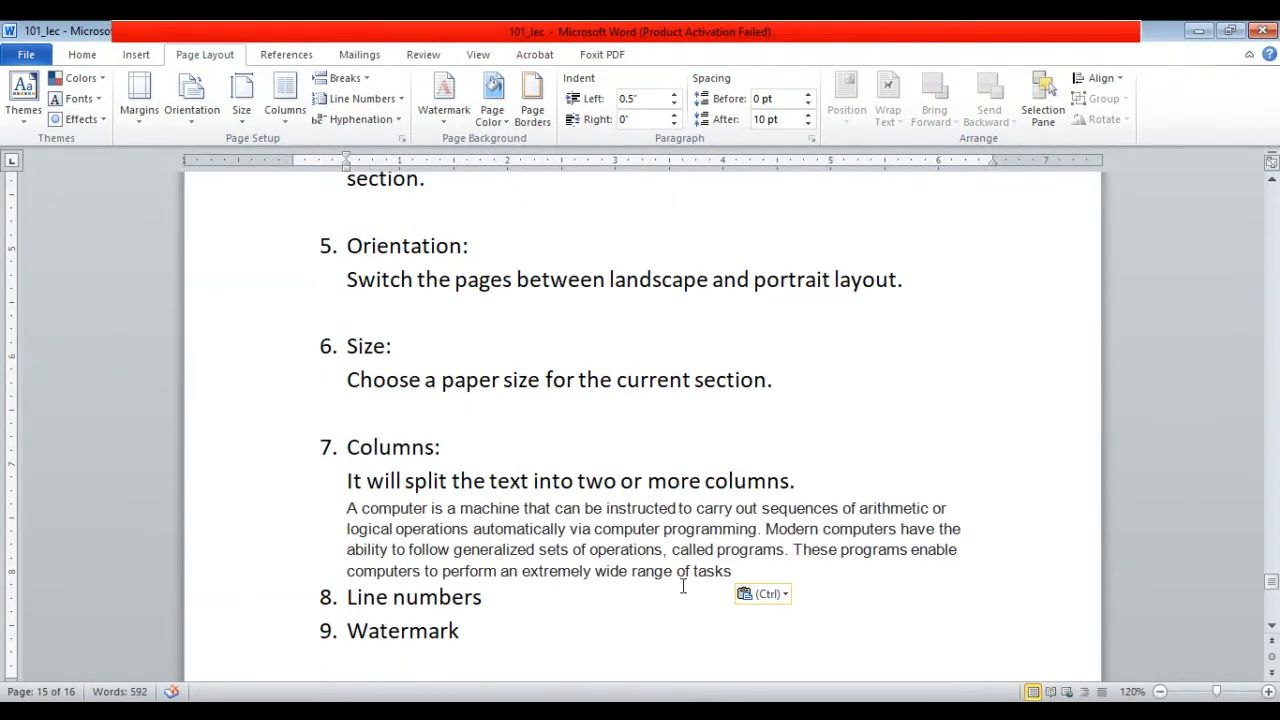
pyautogui.click(821, 488)
pyautogui.press('Return')
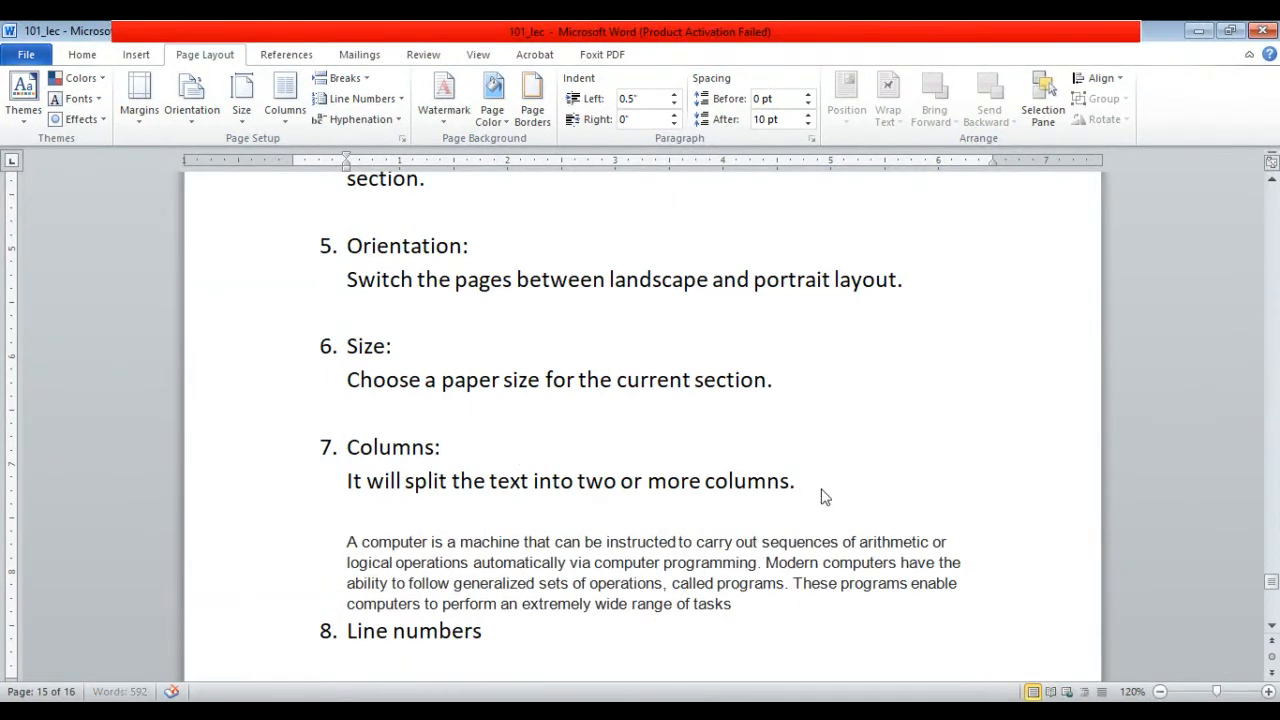
pyautogui.click(806, 609)
pyautogui.write('.')
pyautogui.press('Return')
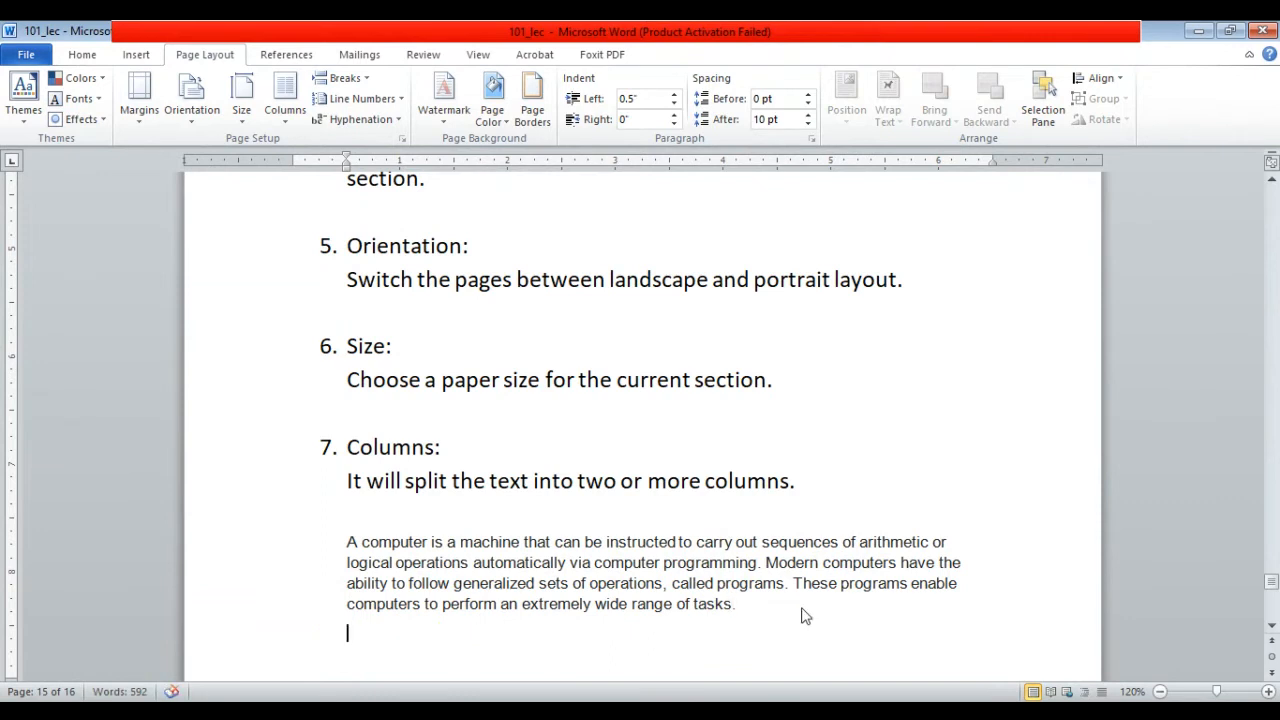
# - Split the sample computer paragraph into two columns and justify its text
pyautogui.click(738, 608)
pyautogui.moveTo(738, 608); pyautogui.dragTo(350, 542)
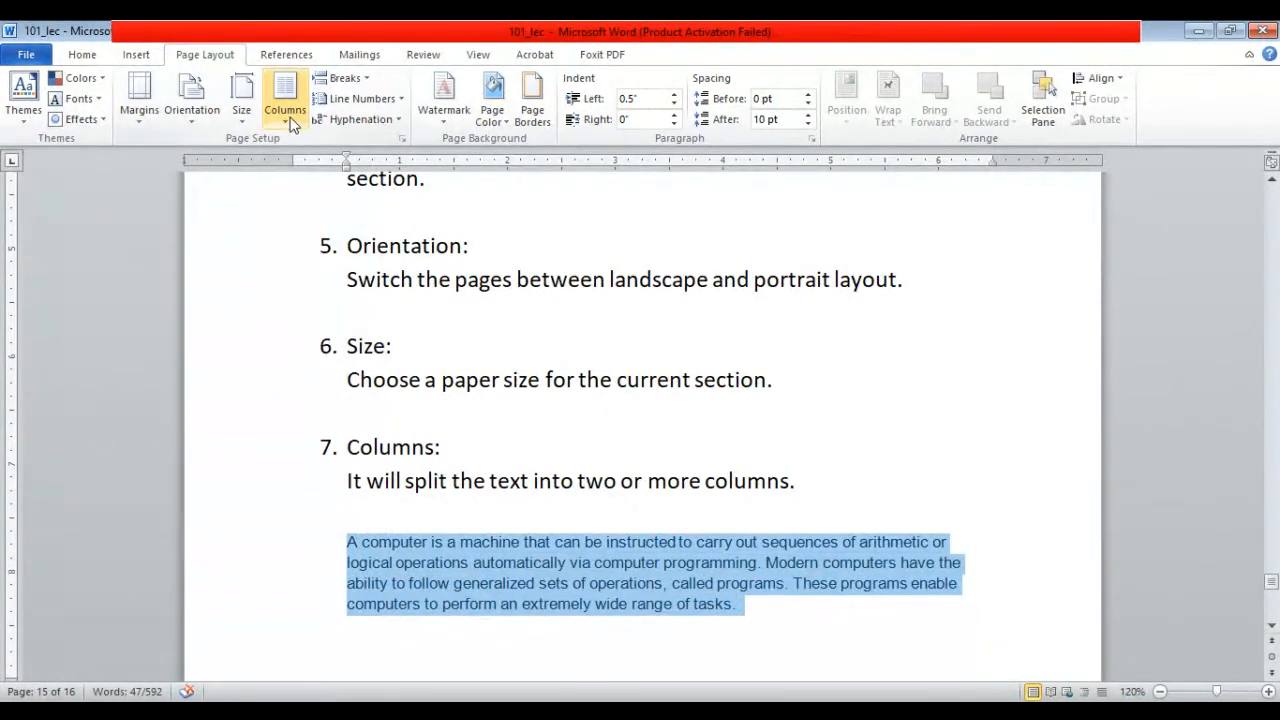
pyautogui.click(290, 120)
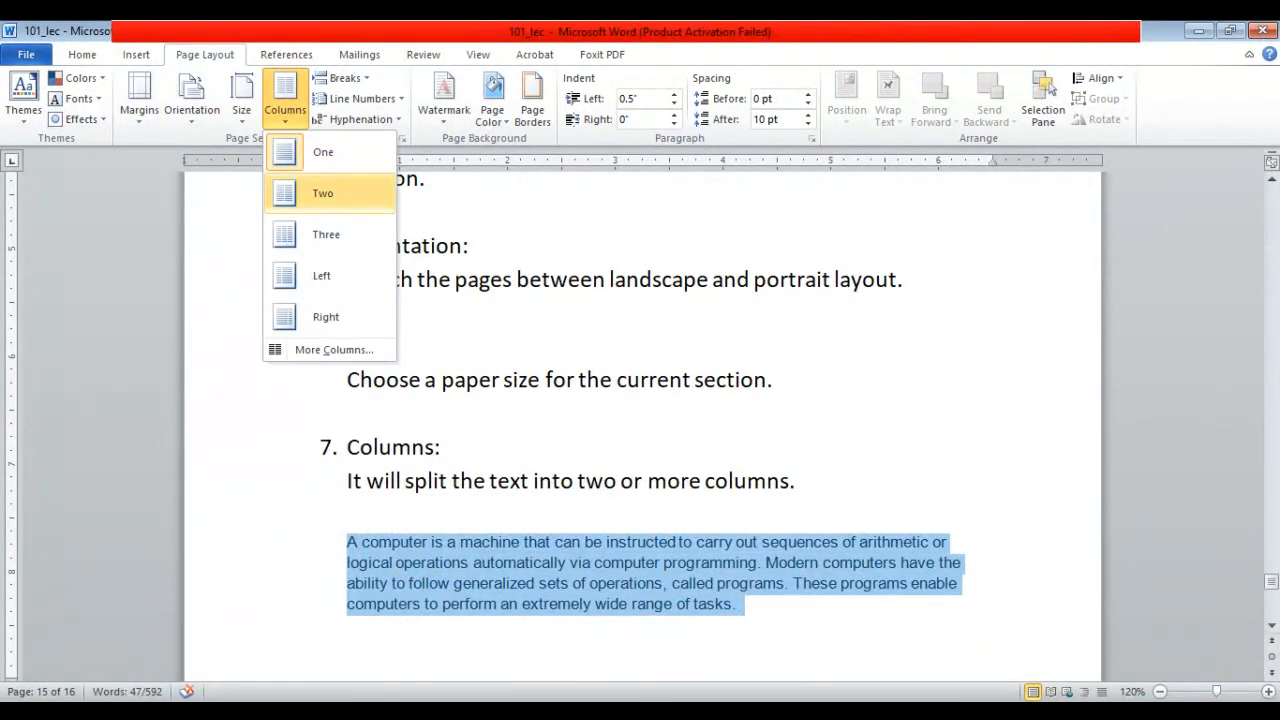
pyautogui.click(322, 193)
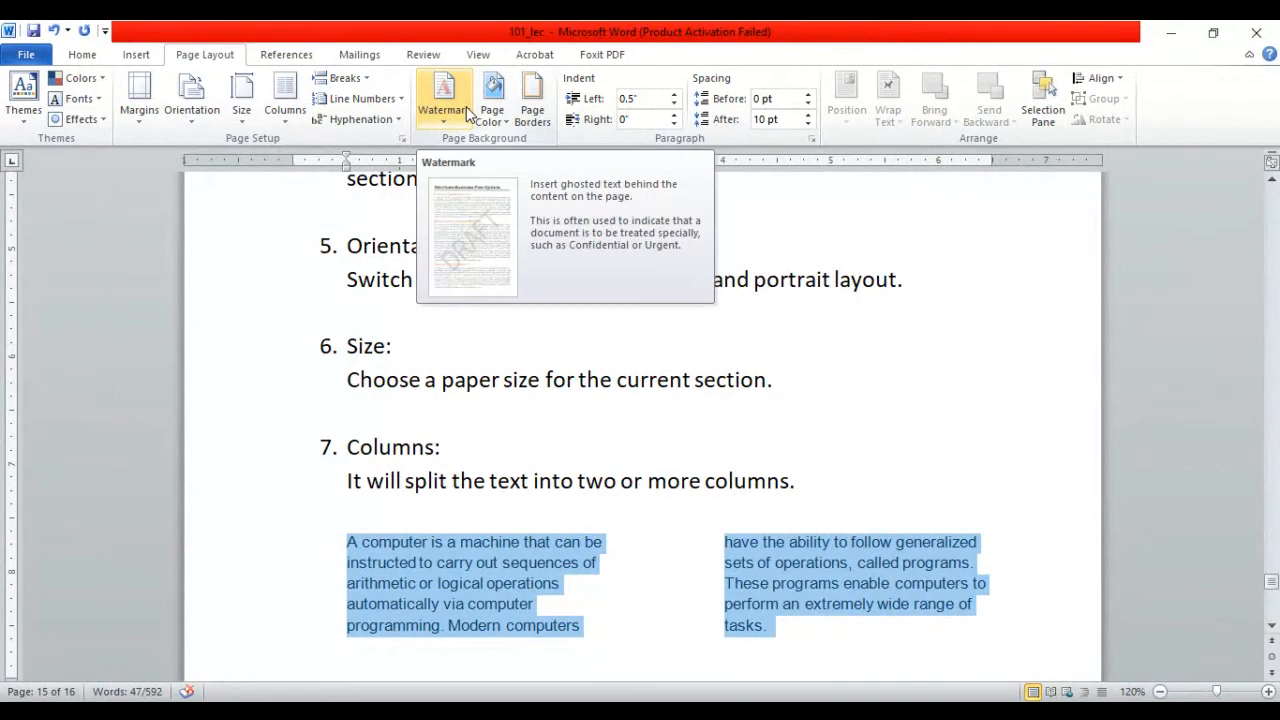
pyautogui.click(84, 56)
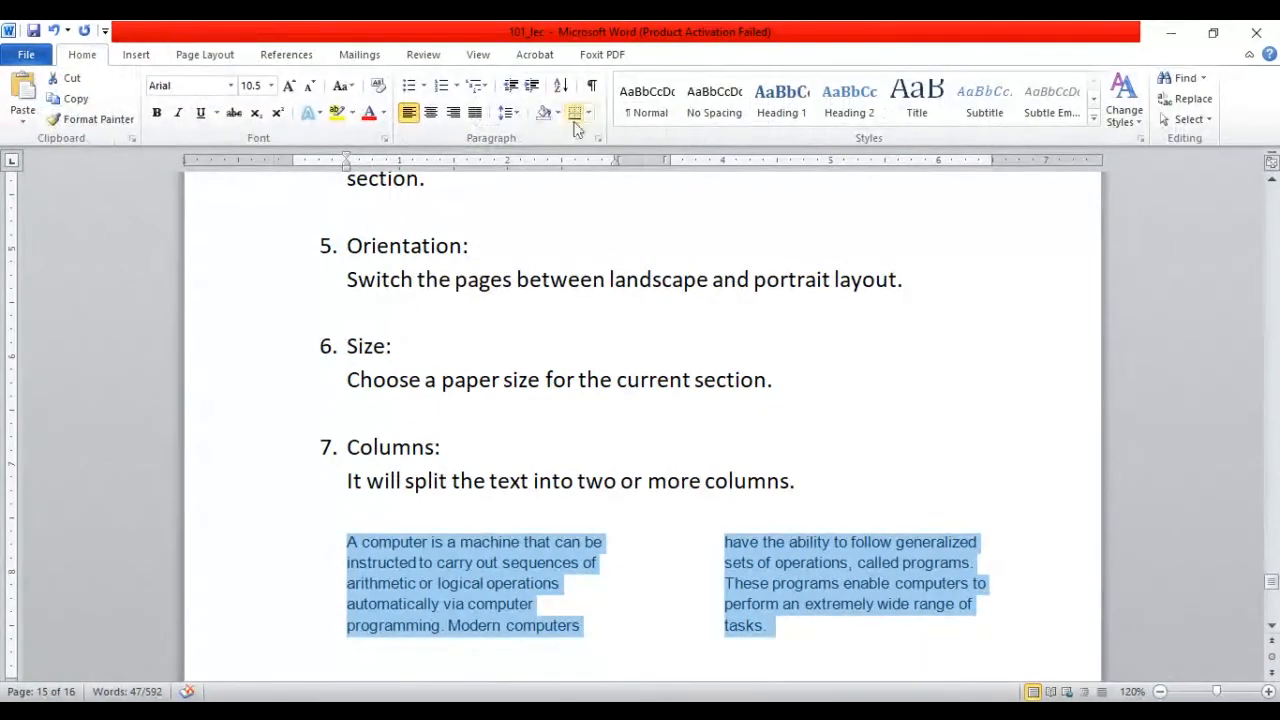
pyautogui.click(475, 113)
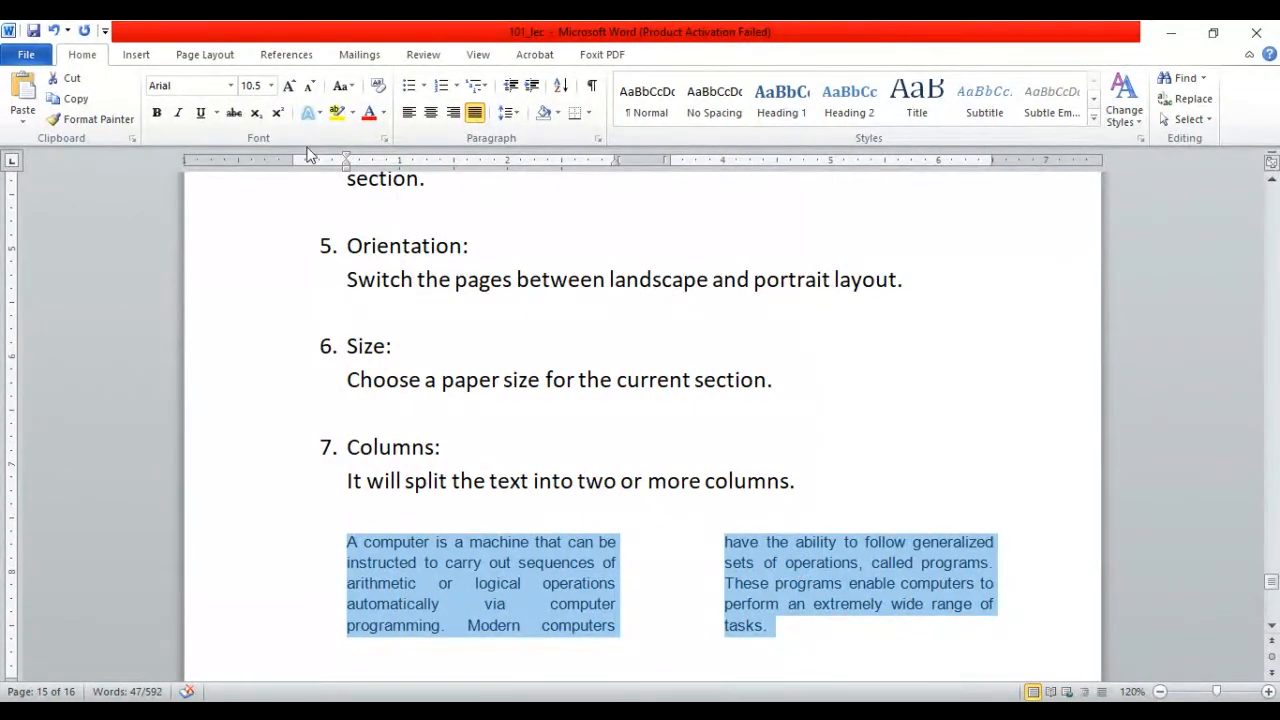
# - Try the Three and Right column layouts on the sample paragraph, and return it to the Two layout
pyautogui.click(206, 54)
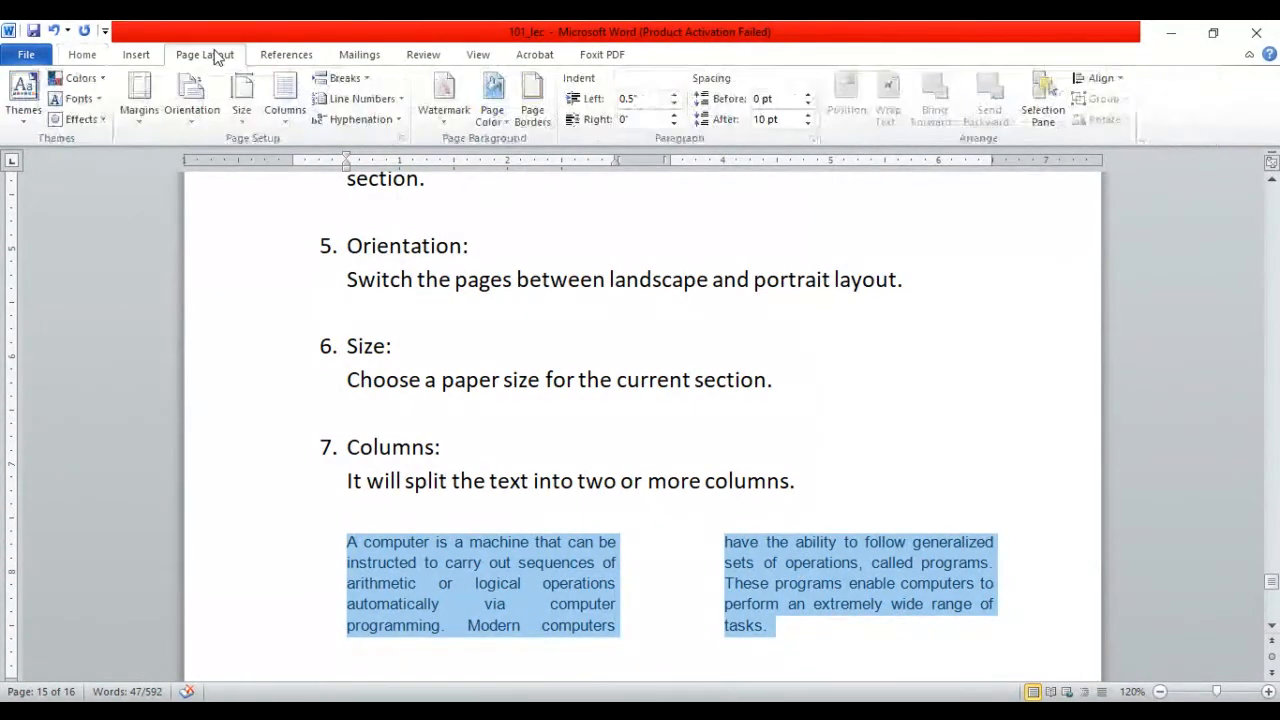
pyautogui.click(288, 122)
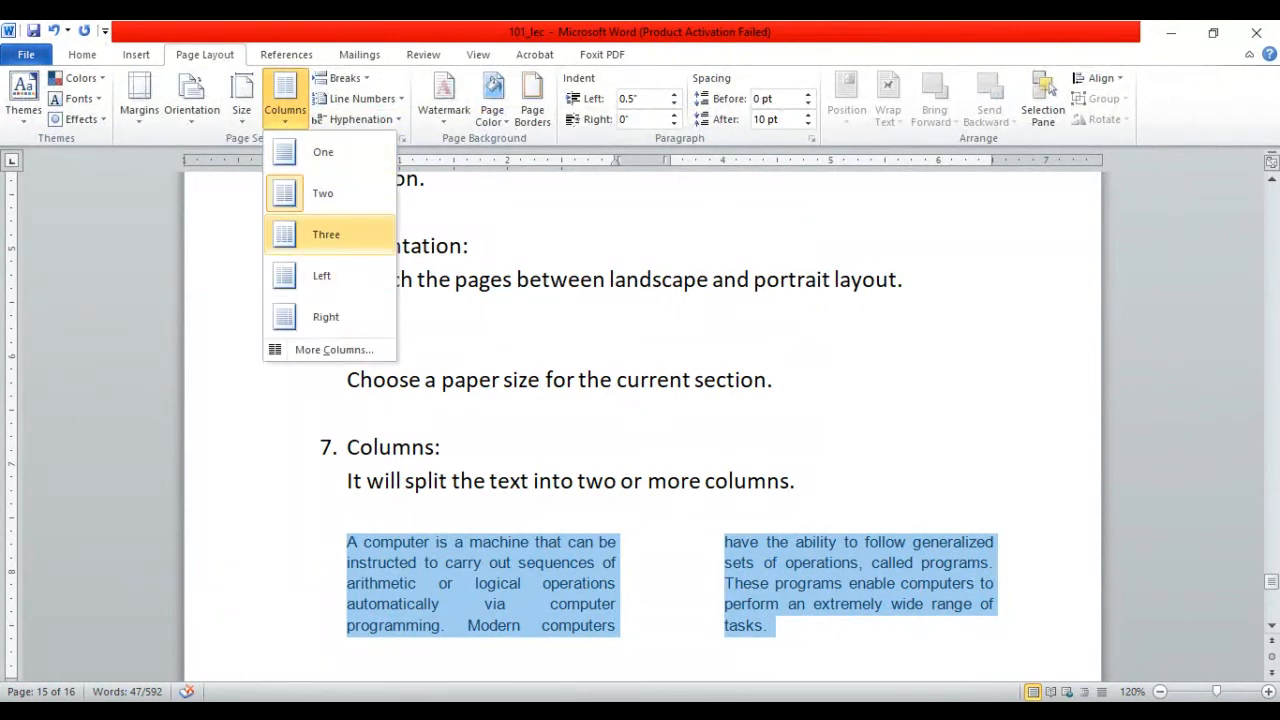
pyautogui.click(326, 234)
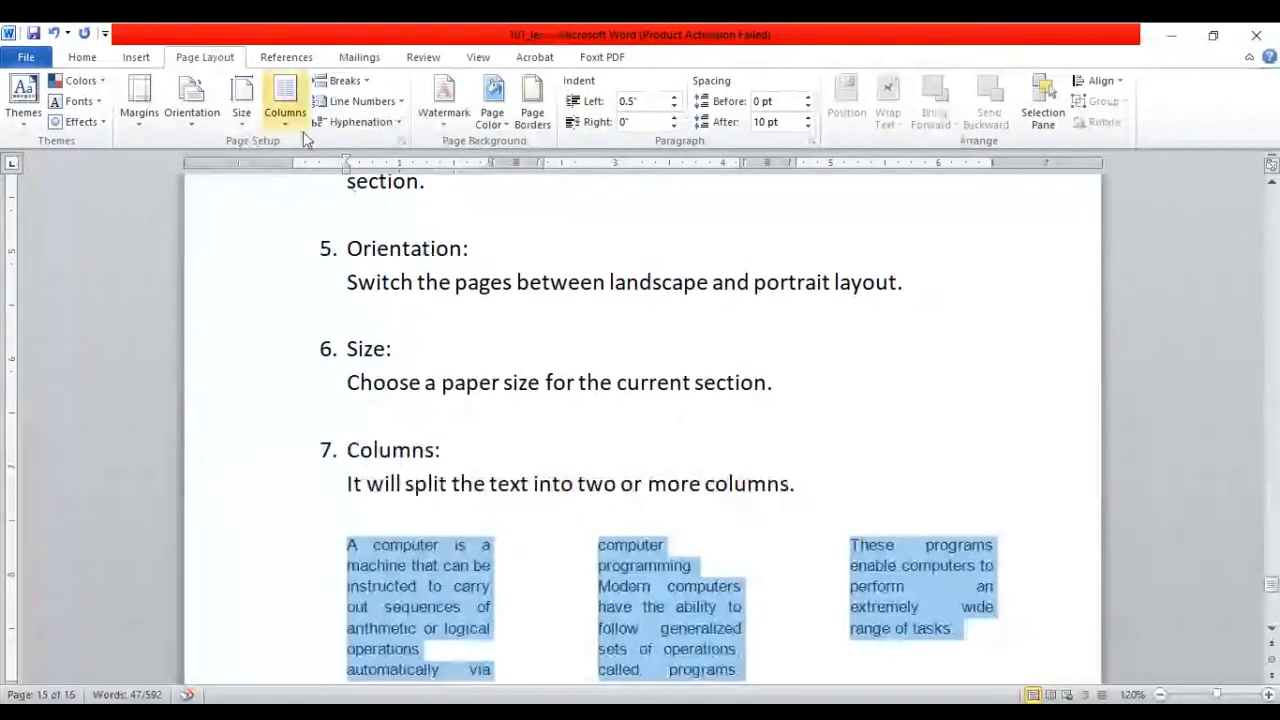
pyautogui.click(286, 125)
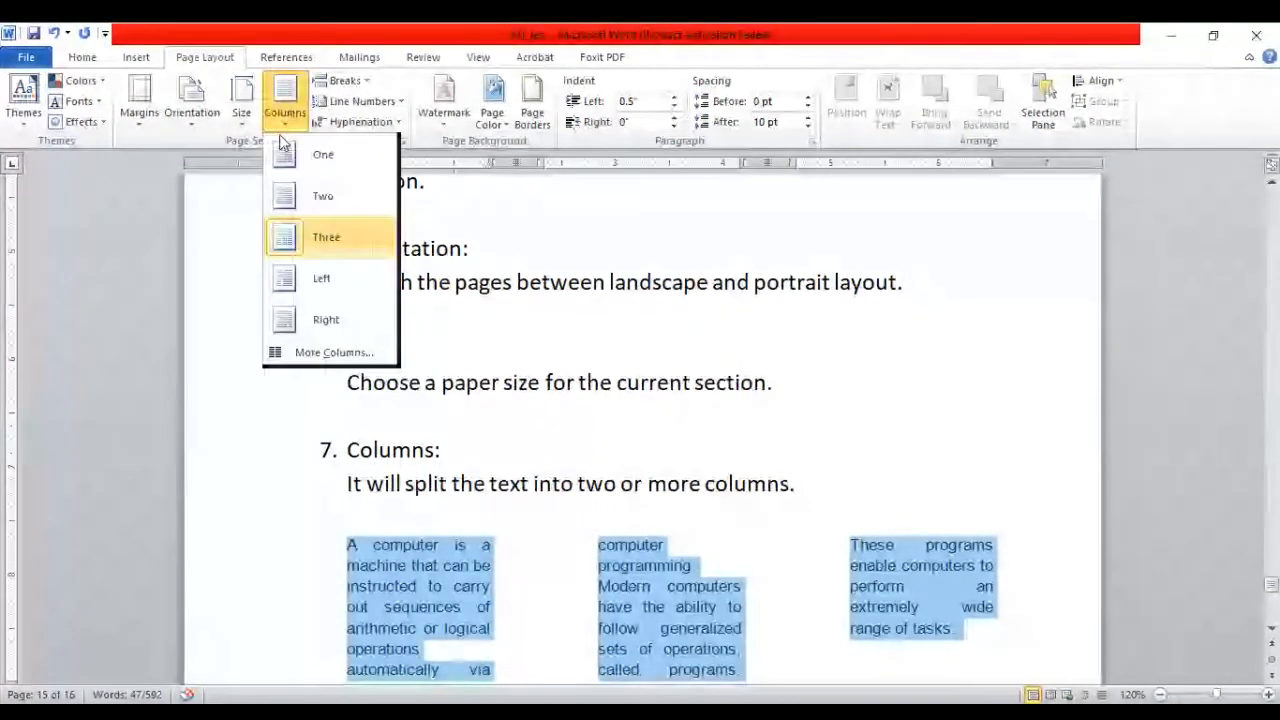
pyautogui.click(323, 322)
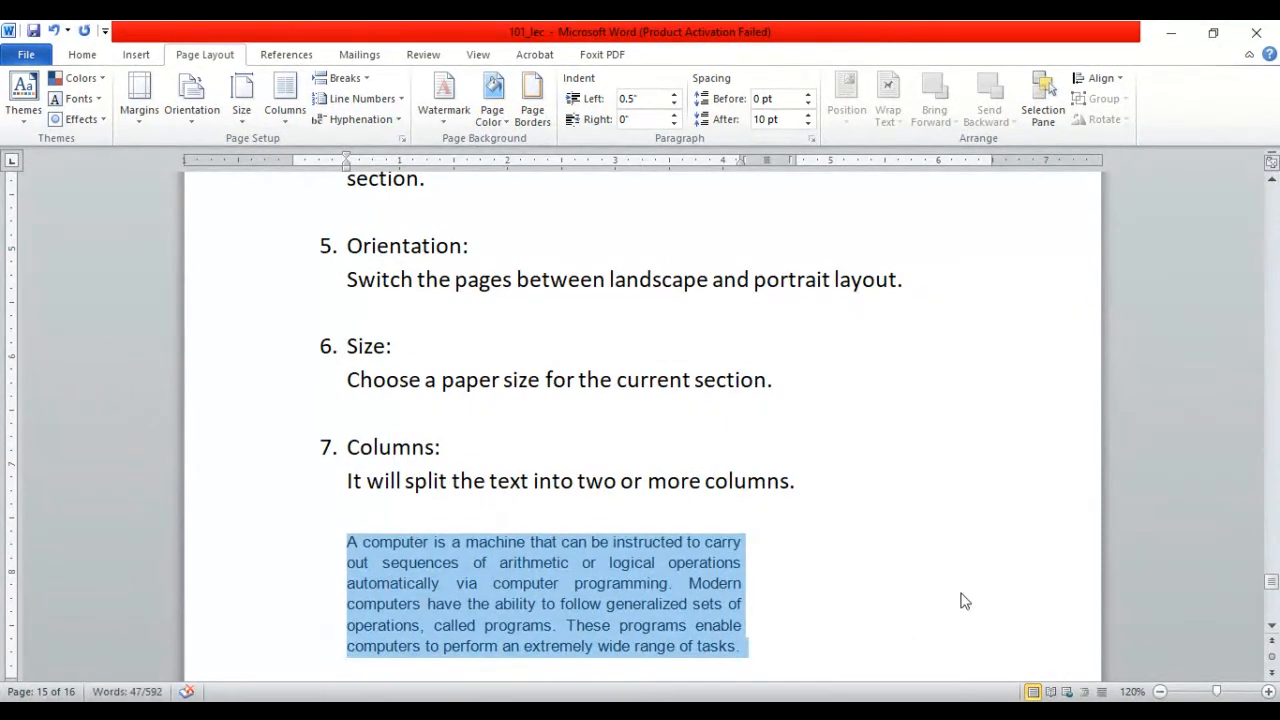
pyautogui.click(288, 118)
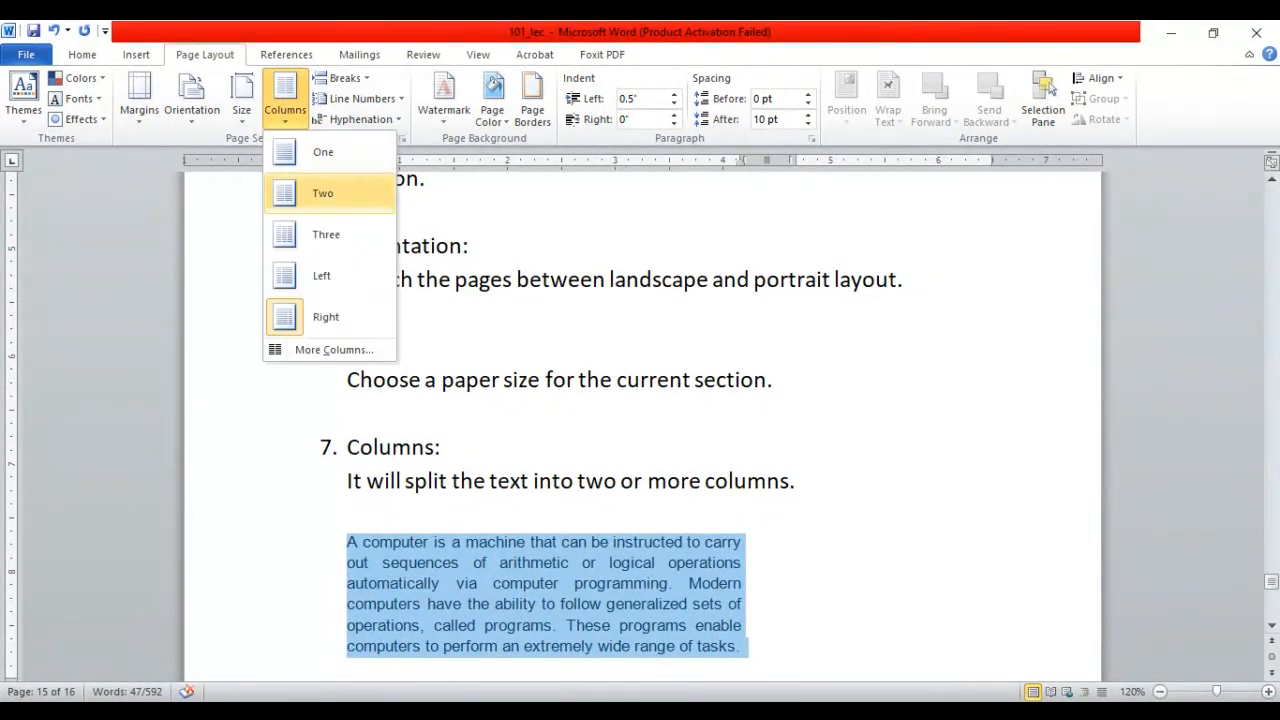
pyautogui.click(323, 193)
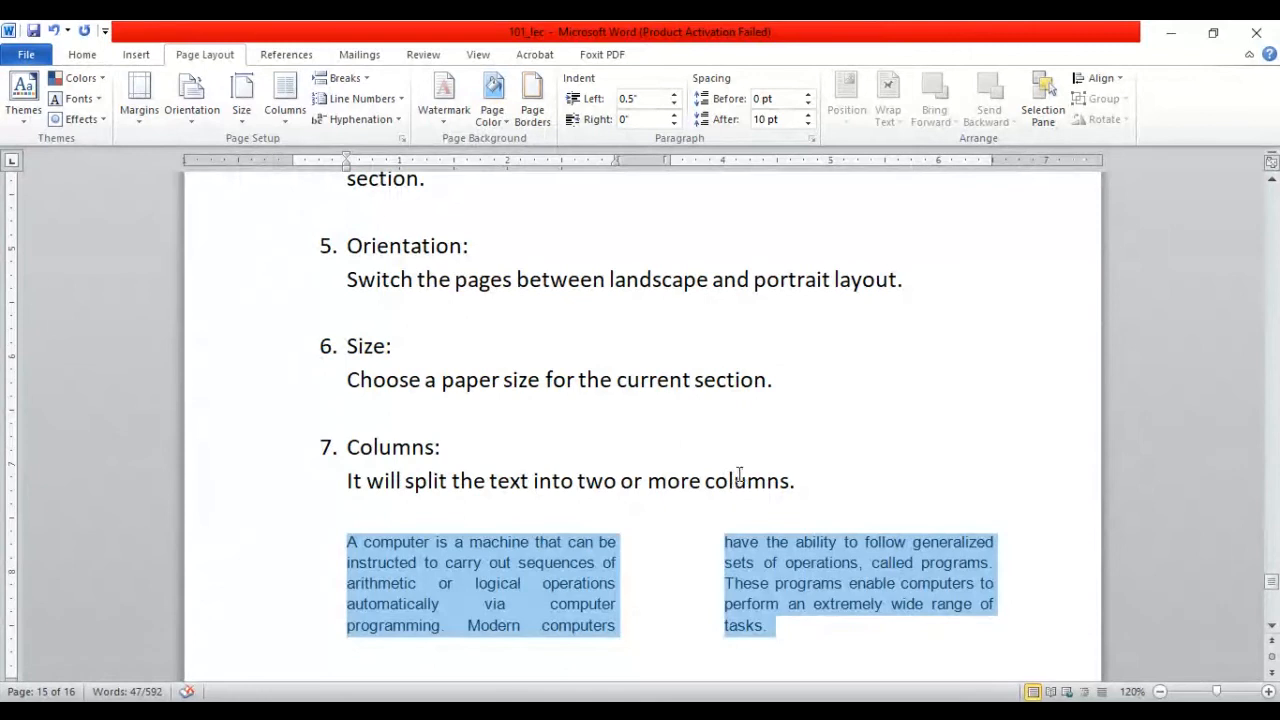
pyautogui.click(737, 479)
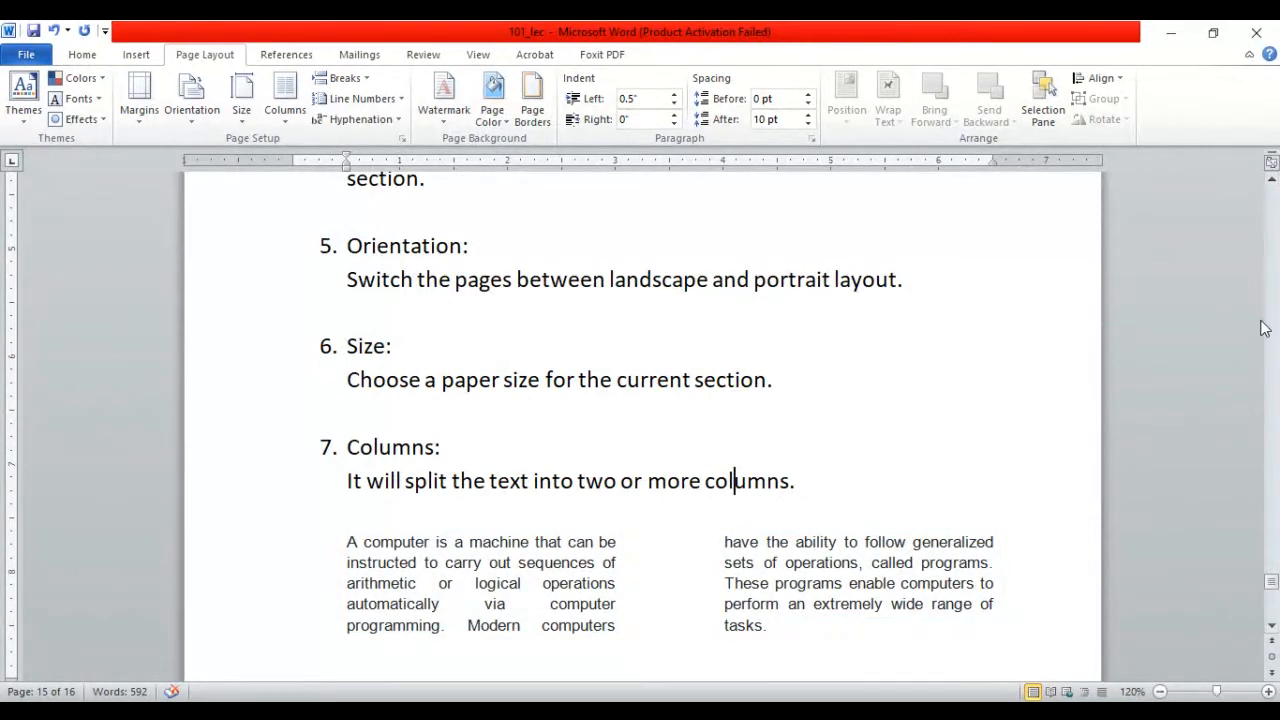
# - Add a colon and an unnumbered, indented line to the Line numbers item
pyautogui.click(1271, 626)
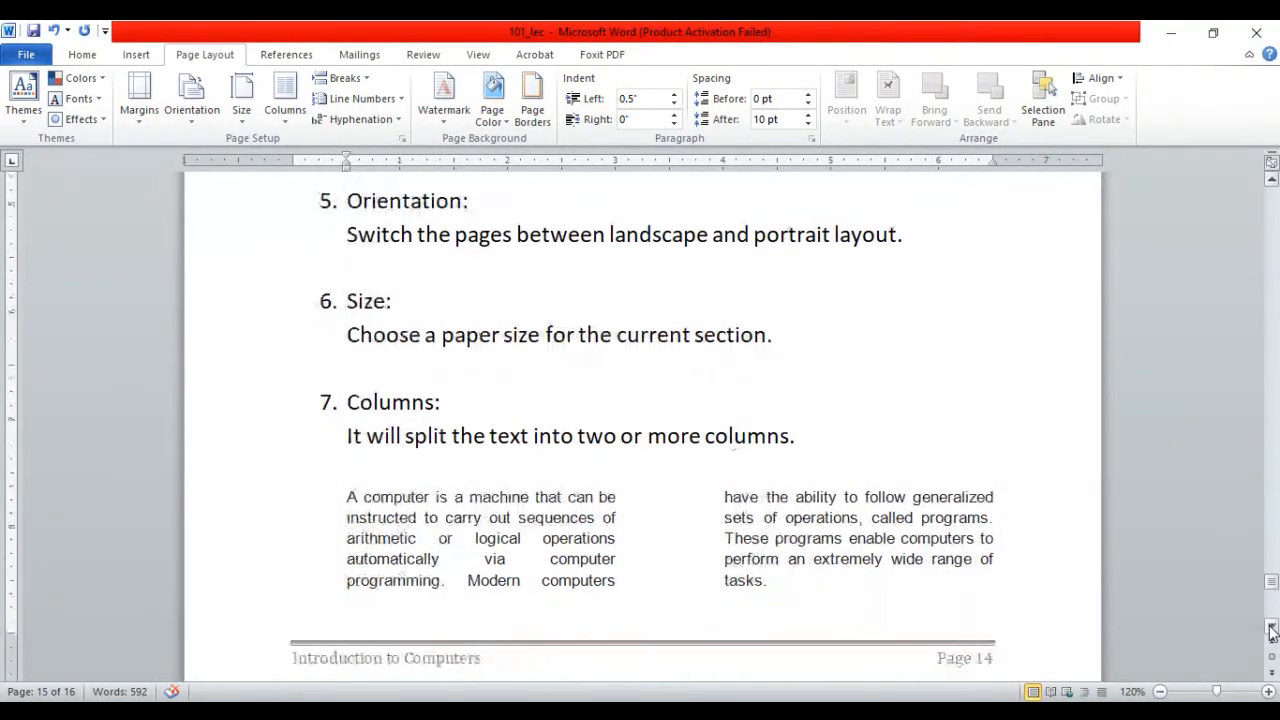
pyautogui.click(1271, 626)
pyautogui.click(1271, 626)
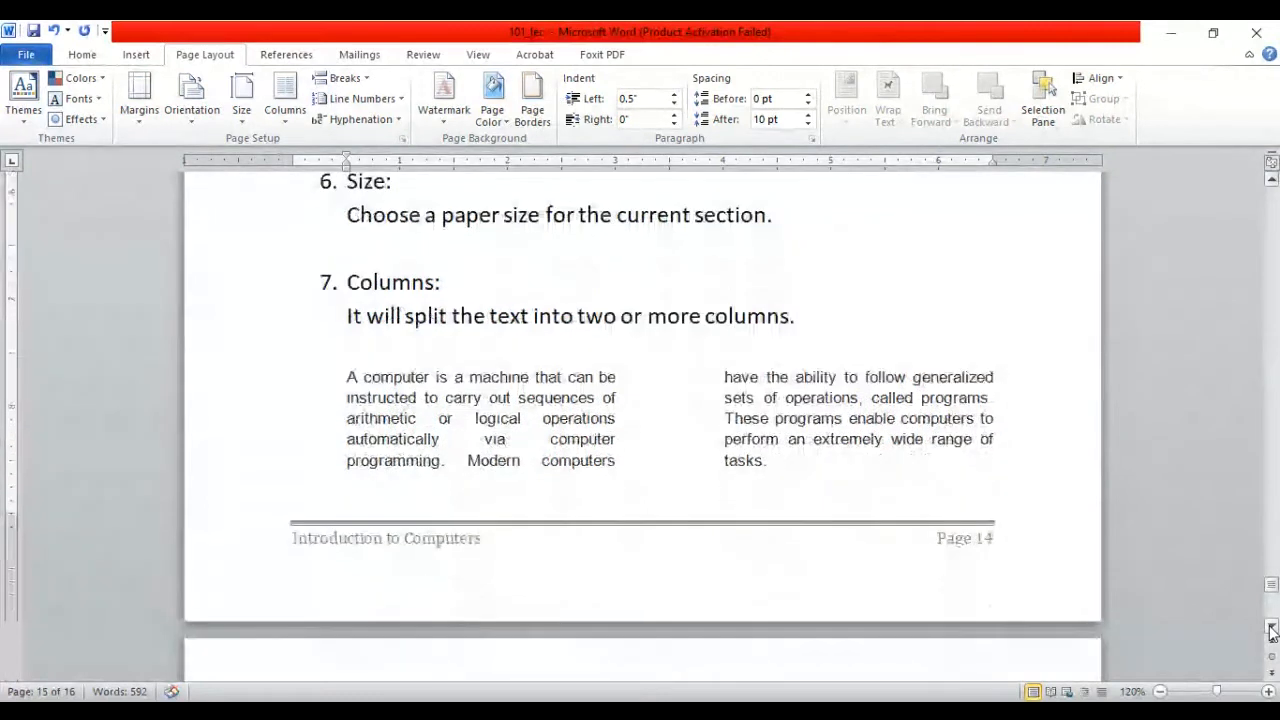
pyautogui.click(1271, 626)
pyautogui.click(1271, 626)
pyautogui.click(1271, 626)
pyautogui.click(1271, 626)
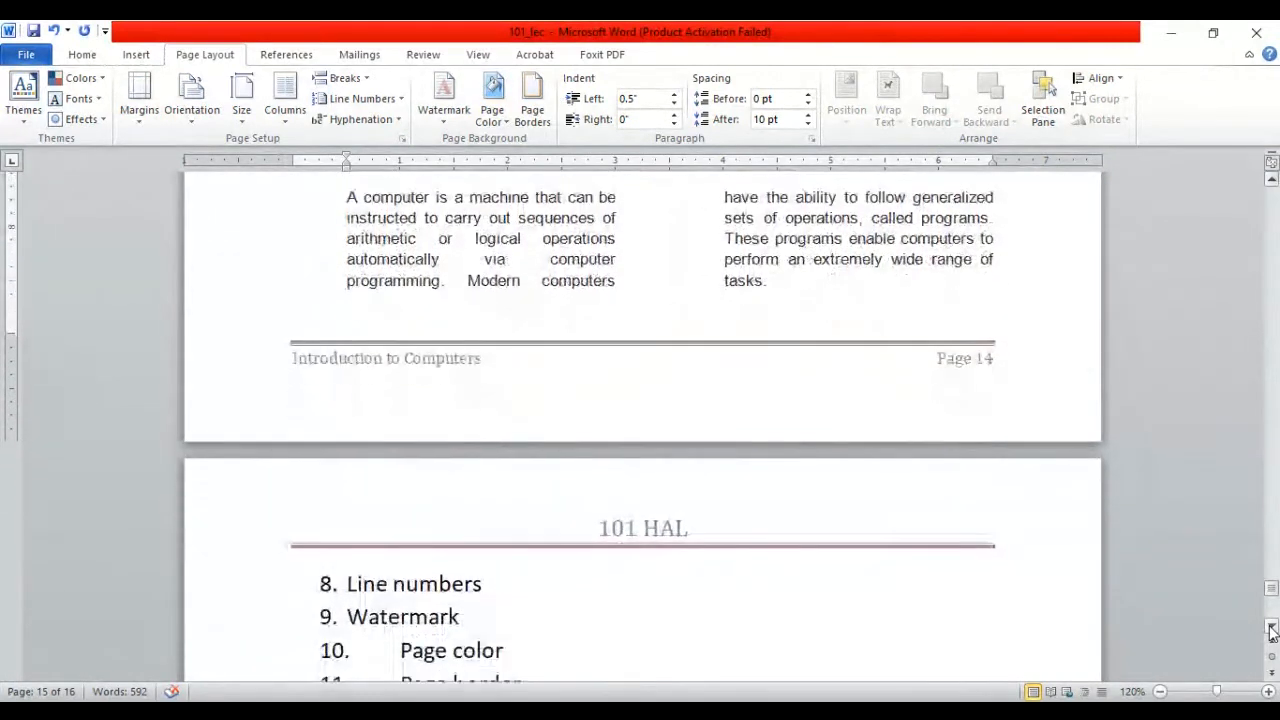
pyautogui.click(1271, 626)
pyautogui.click(1271, 626)
pyautogui.click(519, 517)
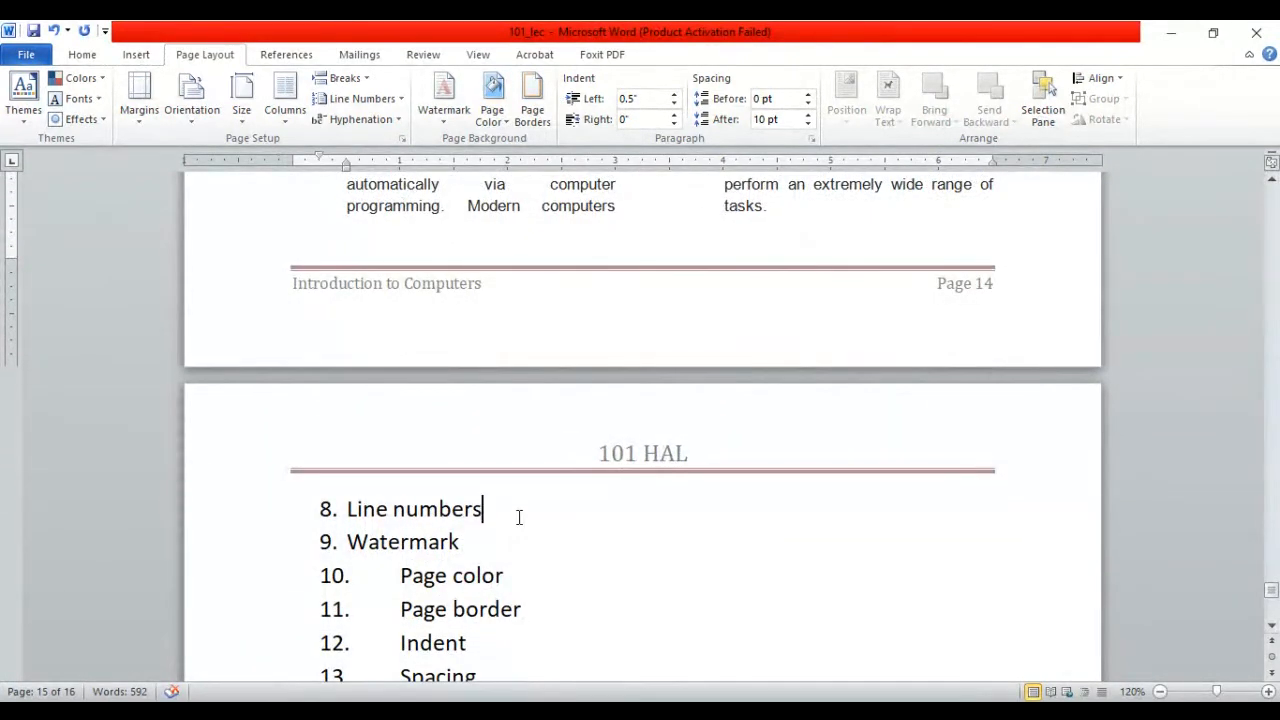
pyautogui.write(':')
pyautogui.press('Return')
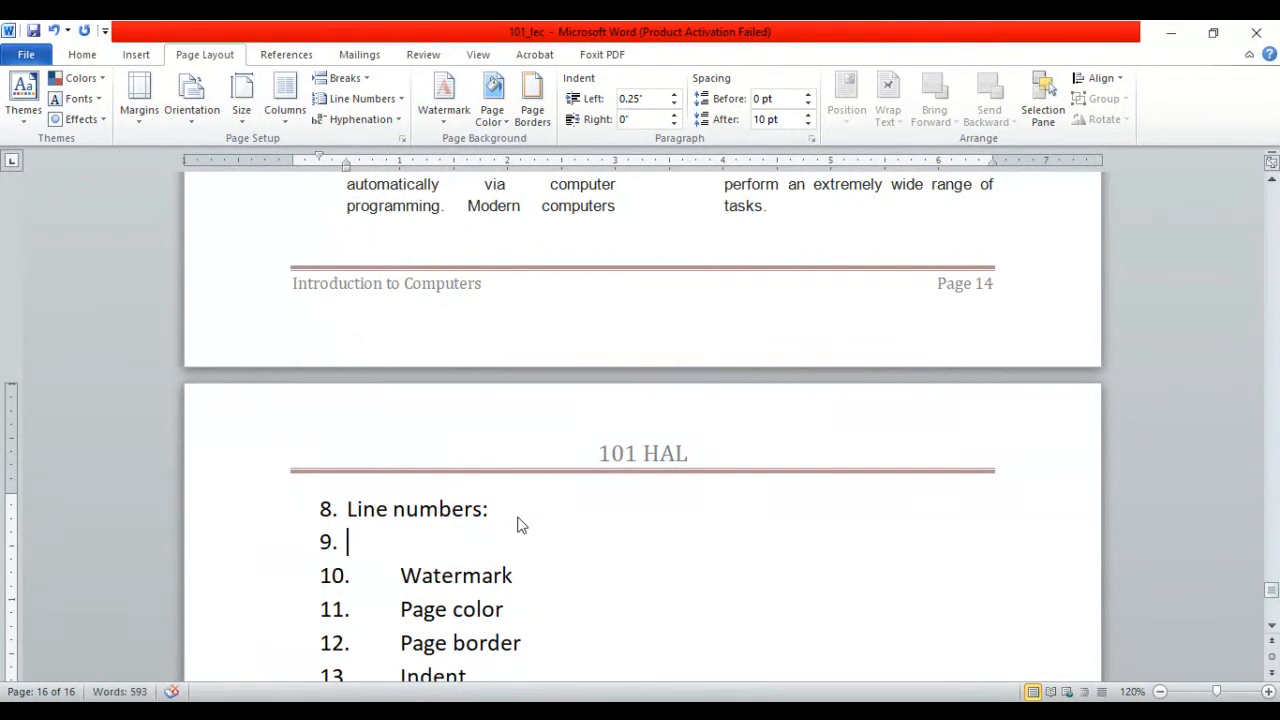
pyautogui.press('BackSpace')
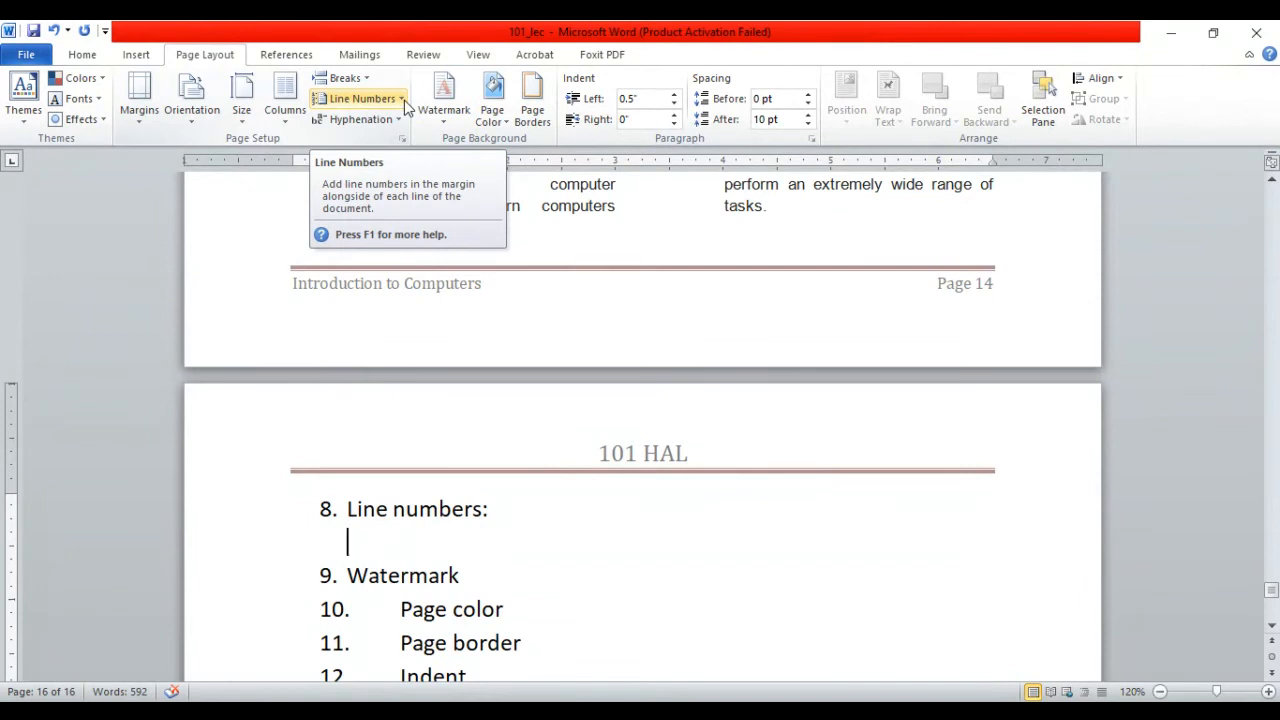
# - Under Line numbers, write "It is to add the line number in the margin along side the text." followed by a blank line
pyautogui.write('It i')
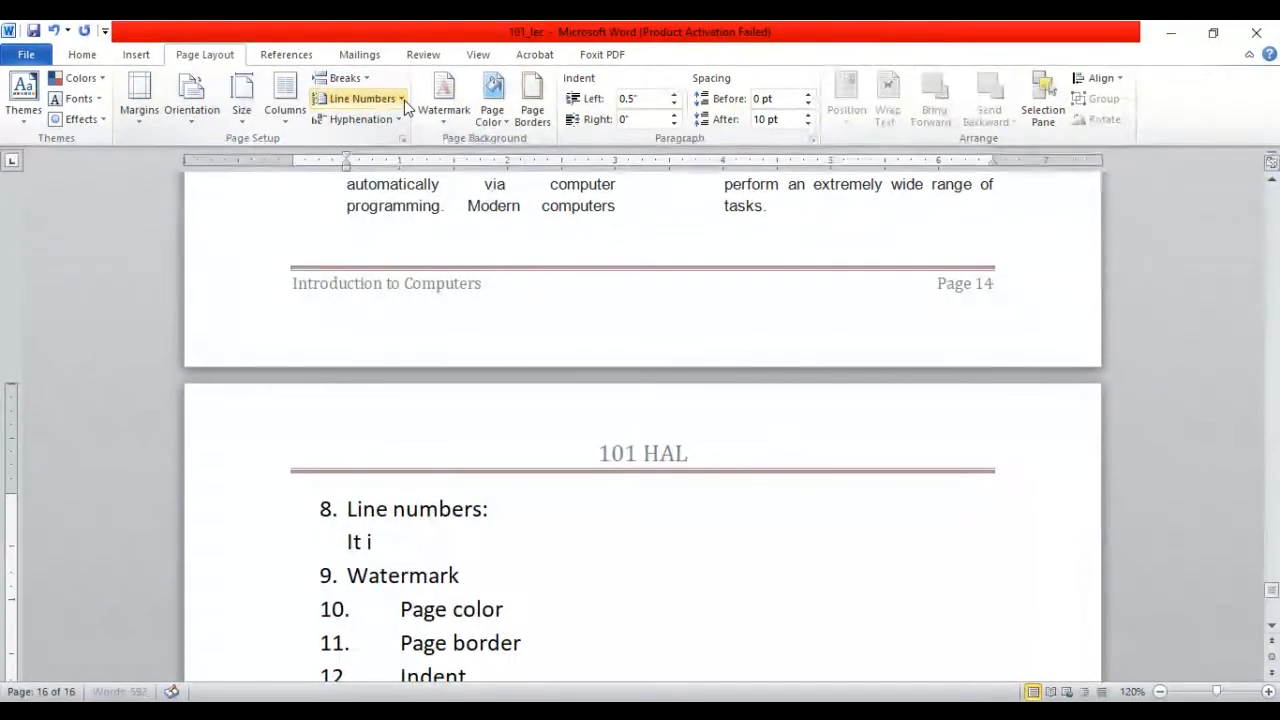
pyautogui.write('s to add')
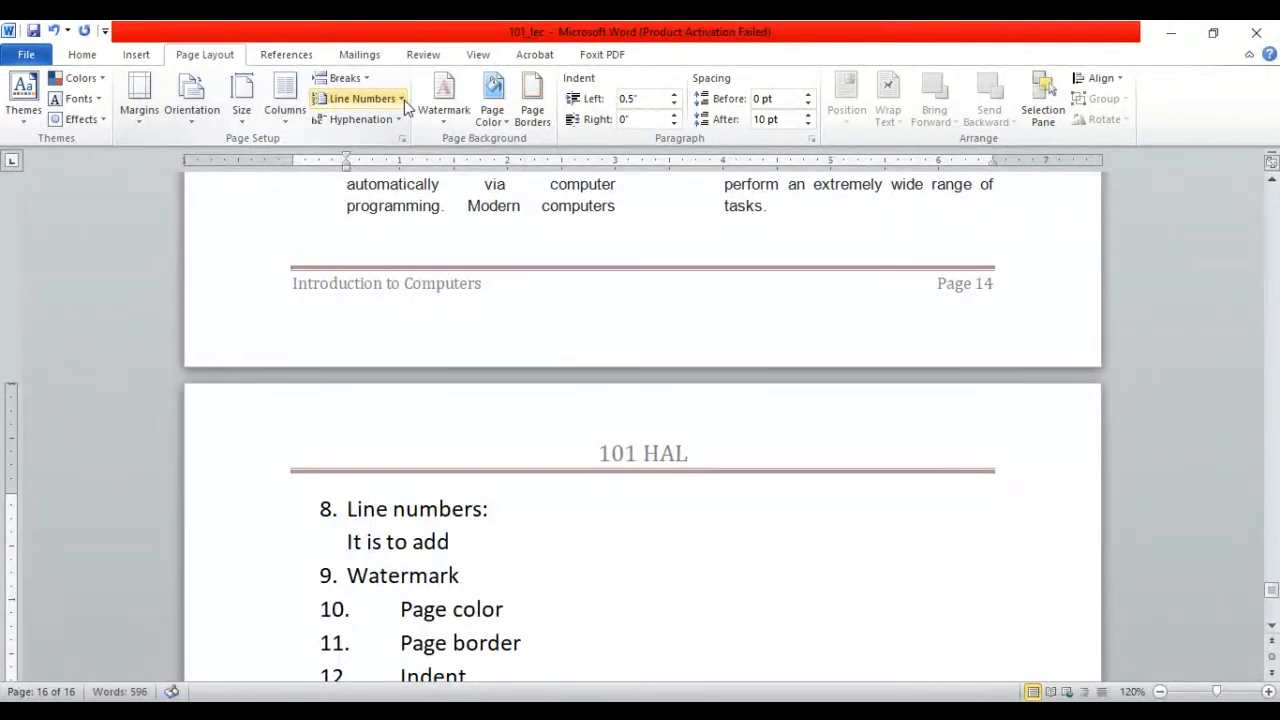
pyautogui.write(' the line number i')
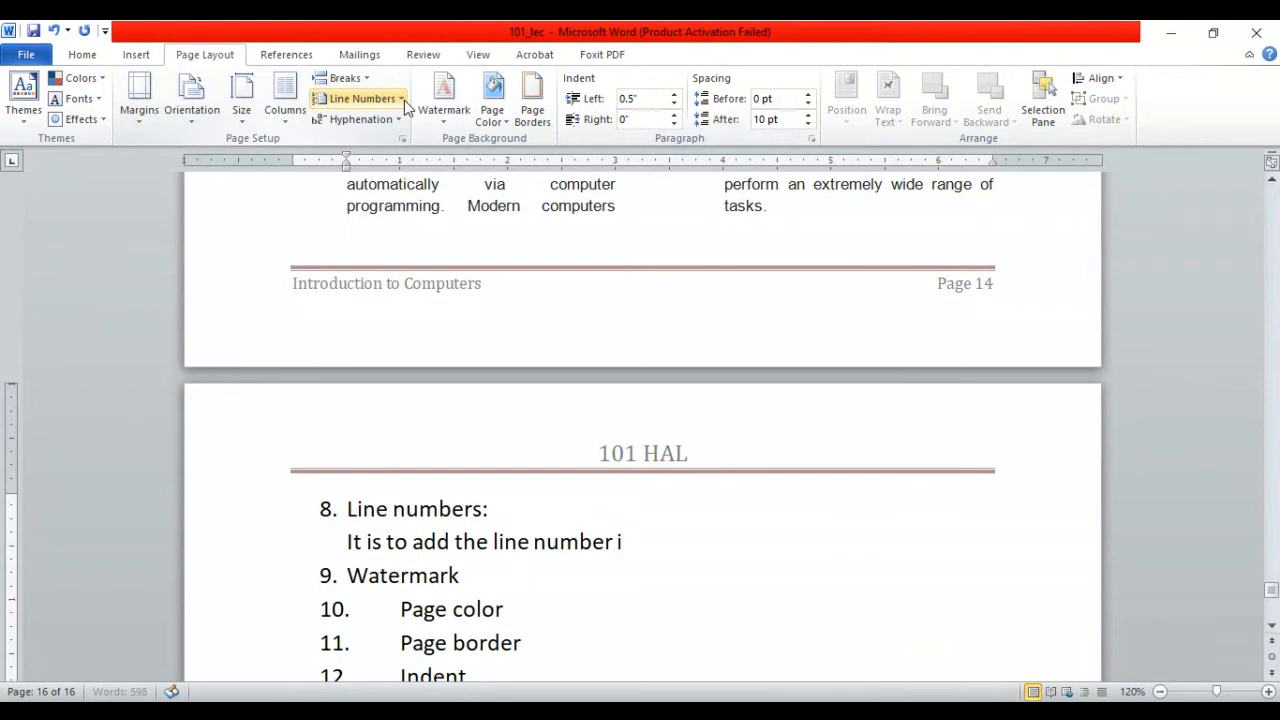
pyautogui.write('n the margine')
pyautogui.press('BackSpace')
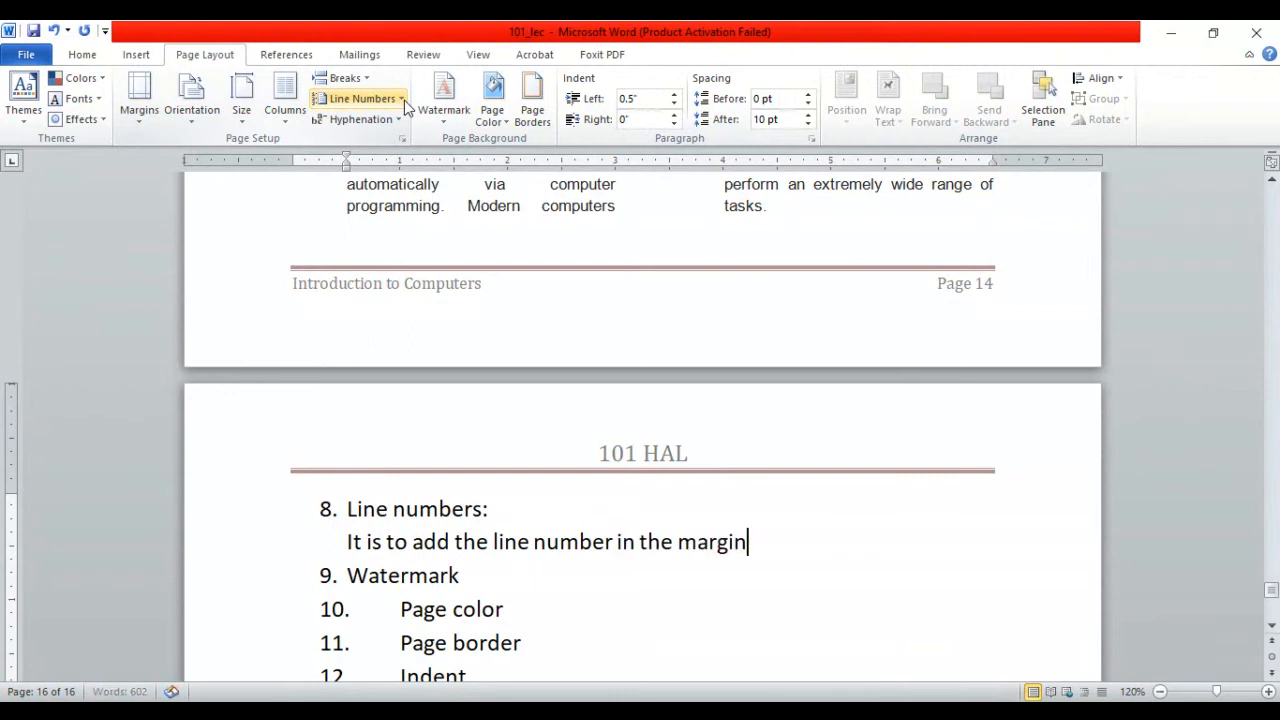
pyautogui.write('along side the text.')
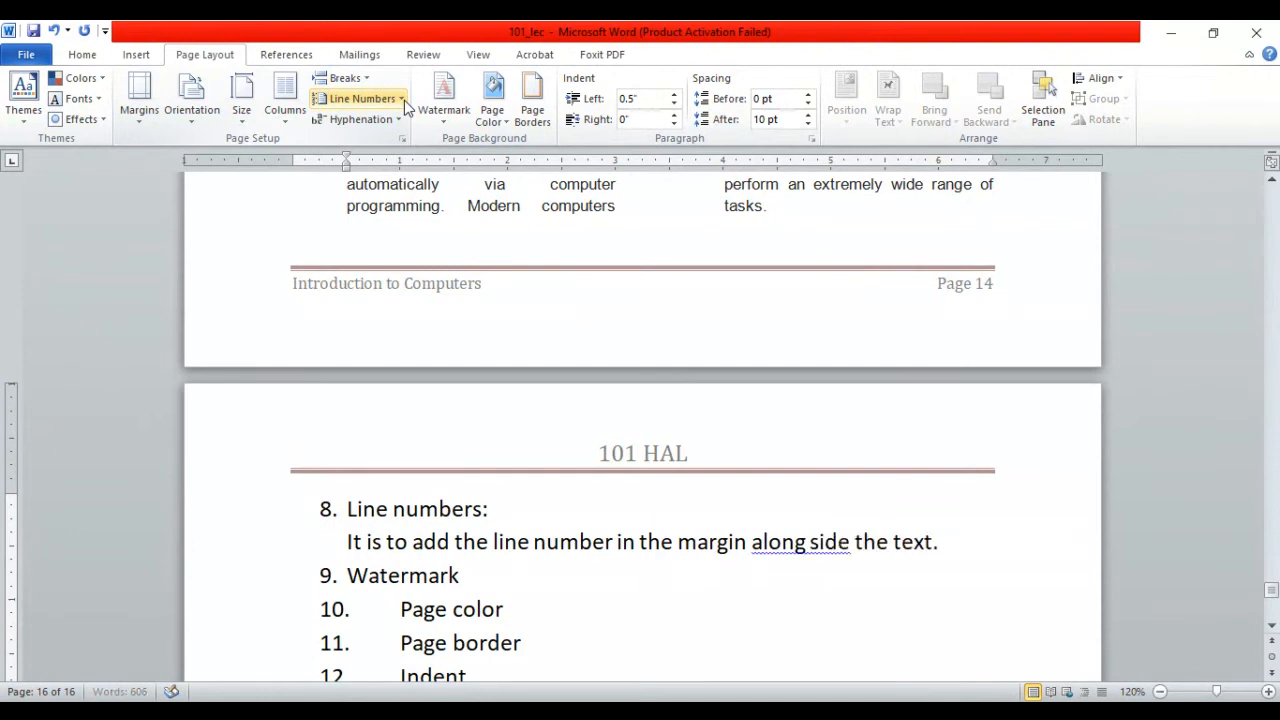
pyautogui.press('Return')
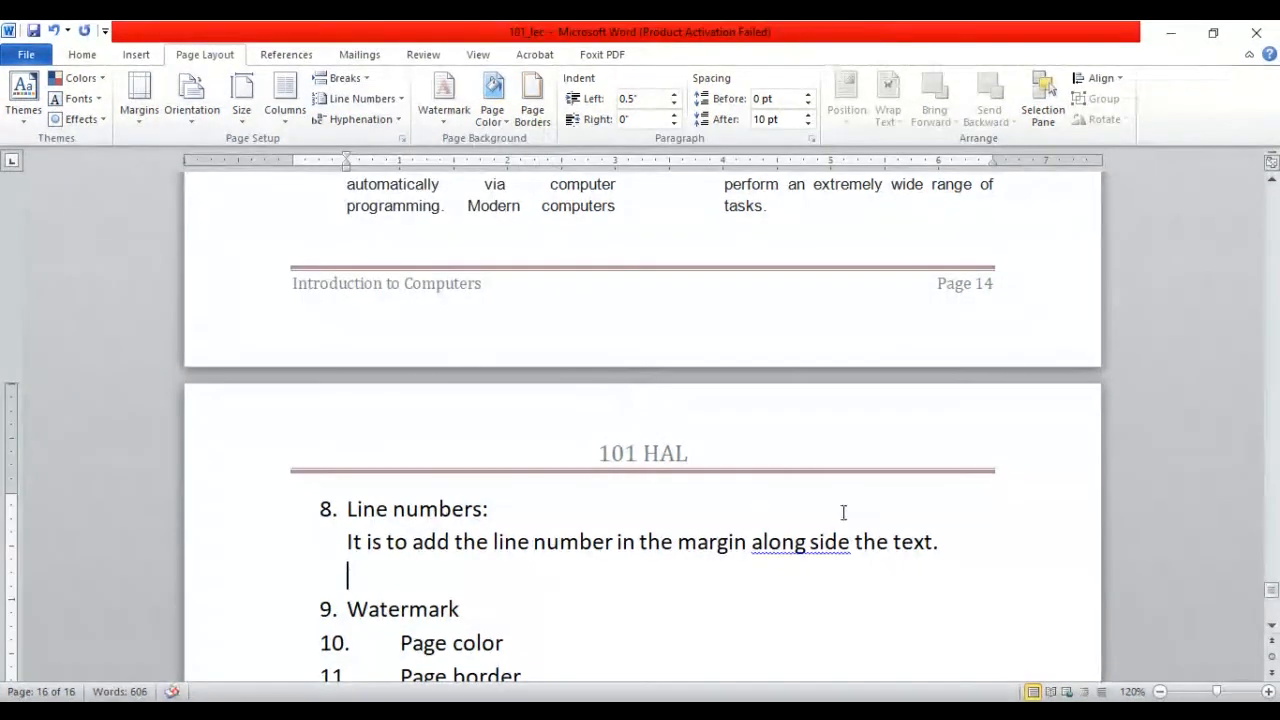
# - Correct the Line numbers sentence to "alongside", replace its ending with "each line of the document.", and add a blank line after it
pyautogui.click(810, 541)
pyautogui.press('BackSpace')
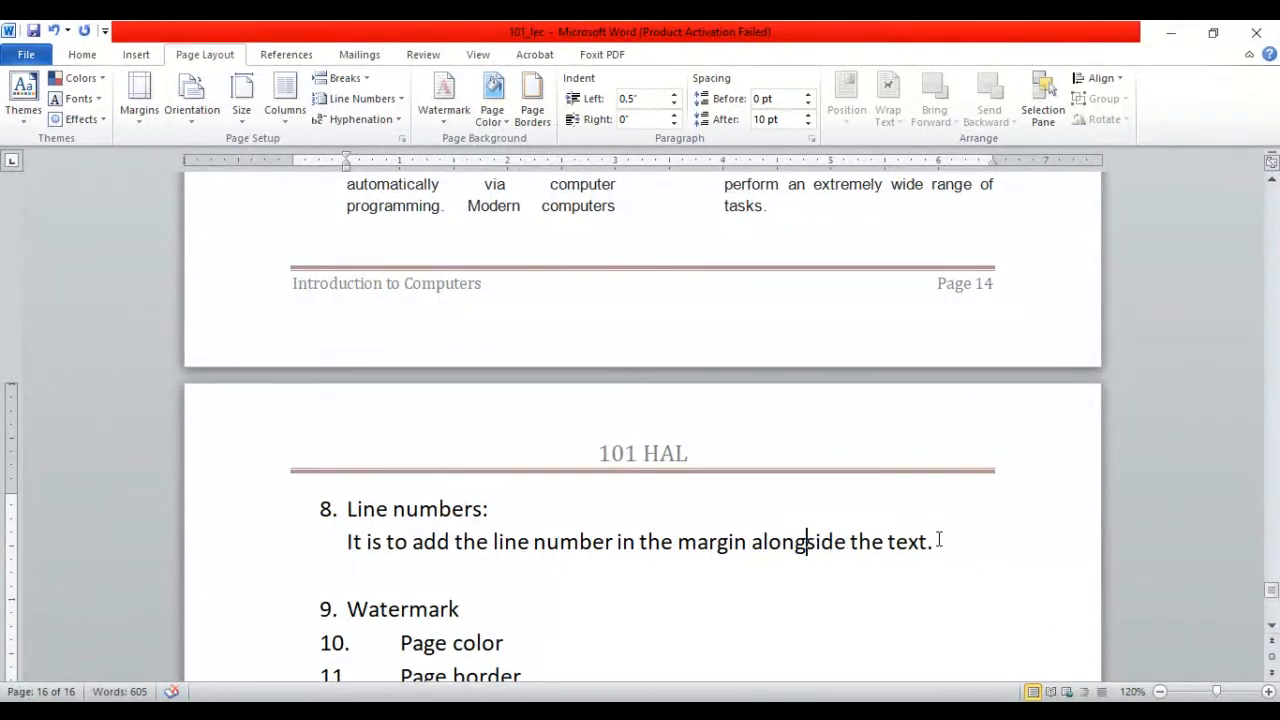
pyautogui.click(938, 540)
pyautogui.press('BackSpace')
pyautogui.press('BackSpace')
pyautogui.press('BackSpace')
pyautogui.write('each line')
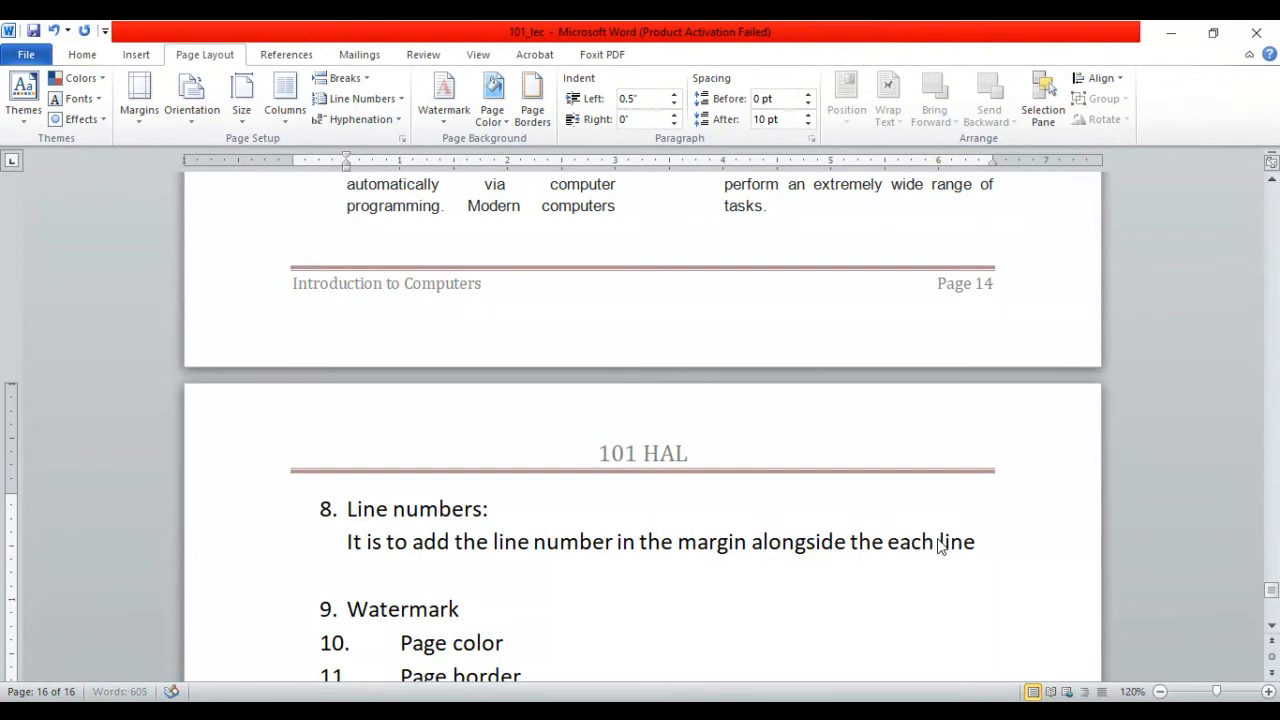
pyautogui.write(' of the doc')
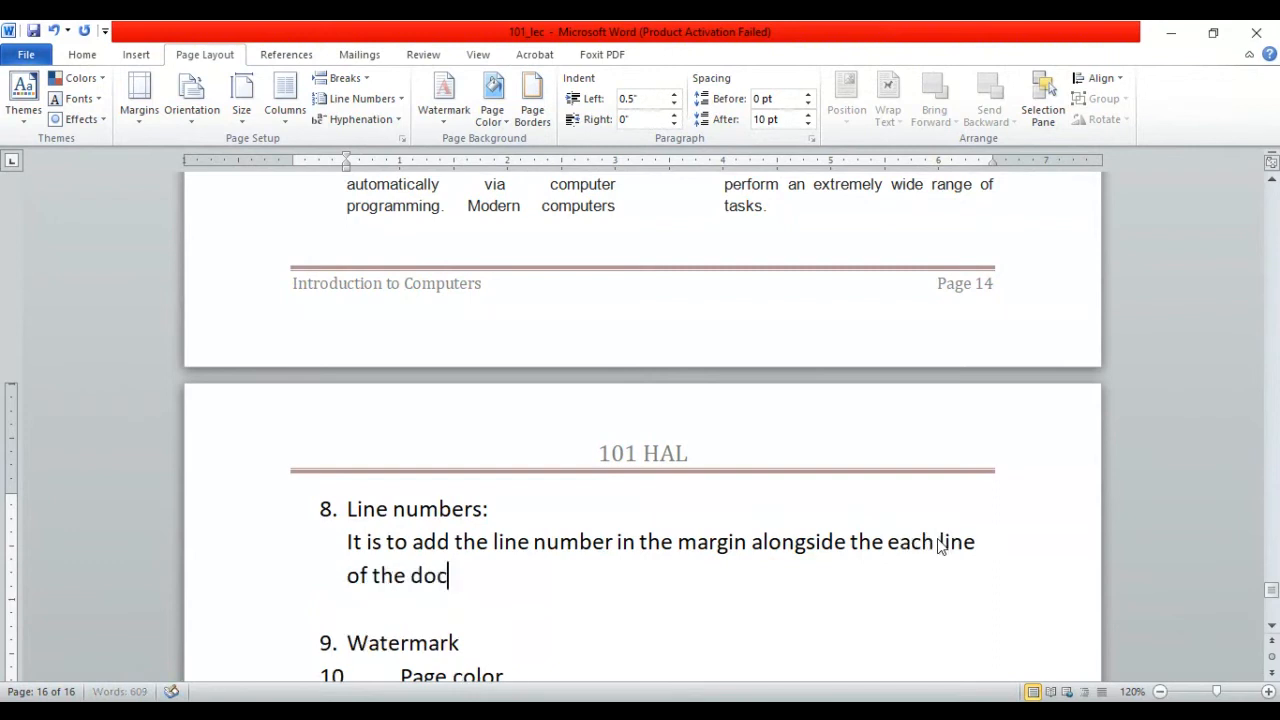
pyautogui.write('ument.')
pyautogui.press('Return')
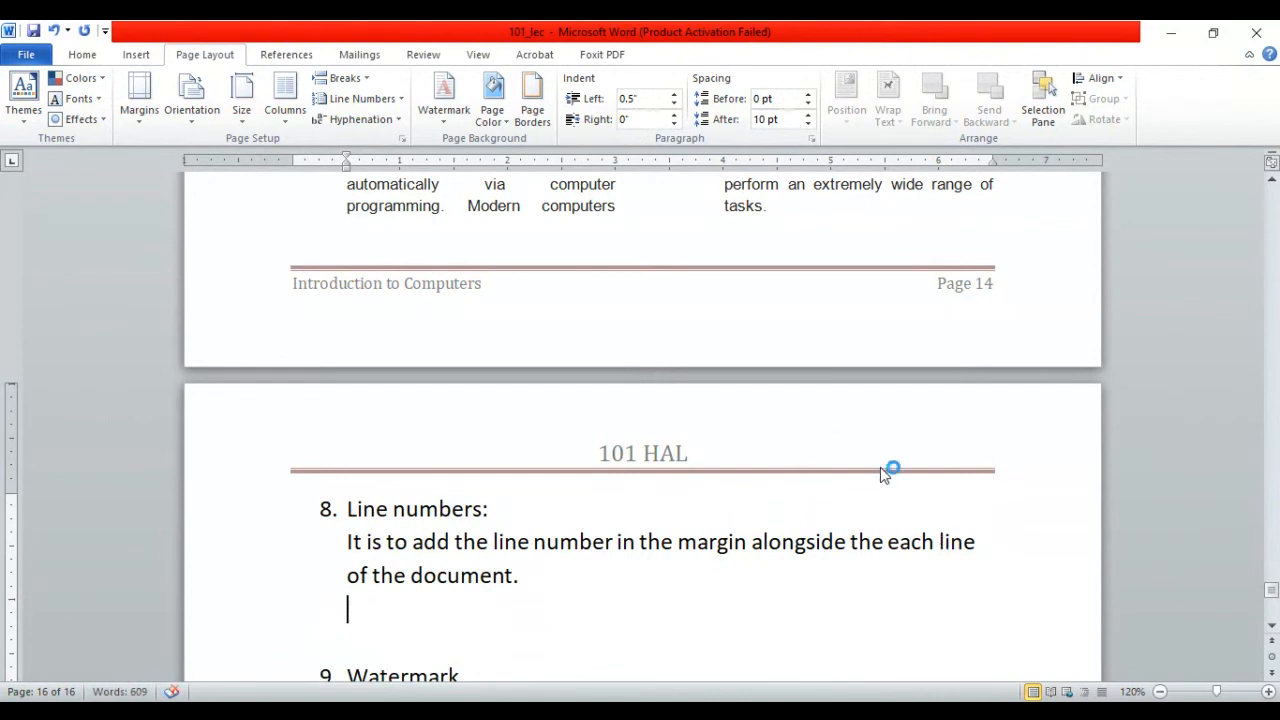
# - Select the whole two-column sample computer paragraph above the Line numbers item
pyautogui.click(1273, 180)
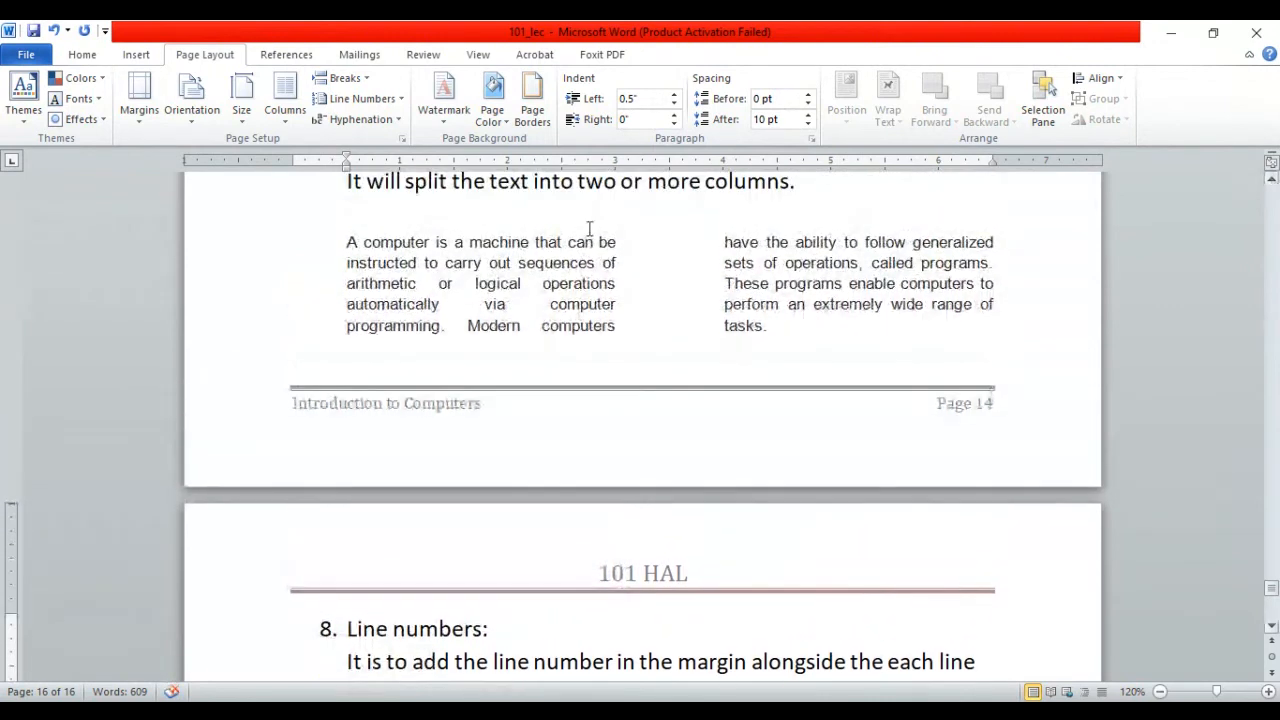
pyautogui.moveTo(347, 241); pyautogui.dragTo(441, 343)
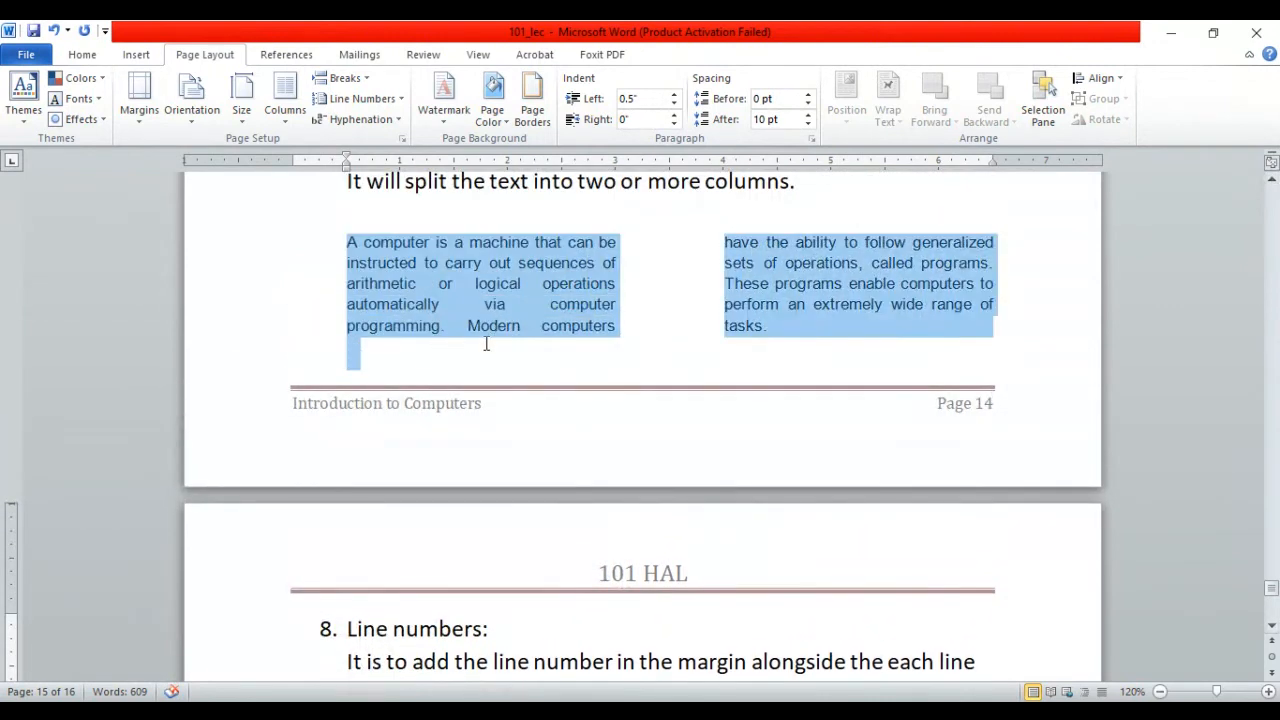
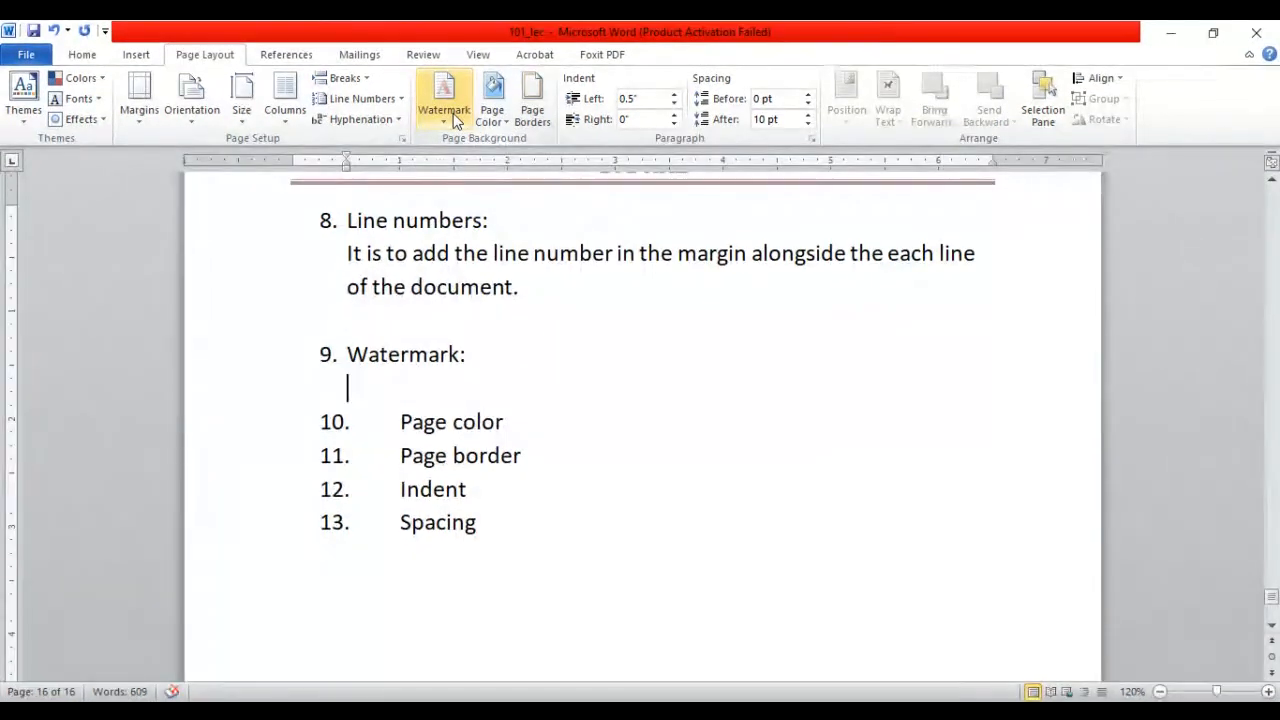
# - Under Watermark, write "It is to insert the ghosted text behind the content on the page." and start a new line
pyautogui.write('It is to ins')
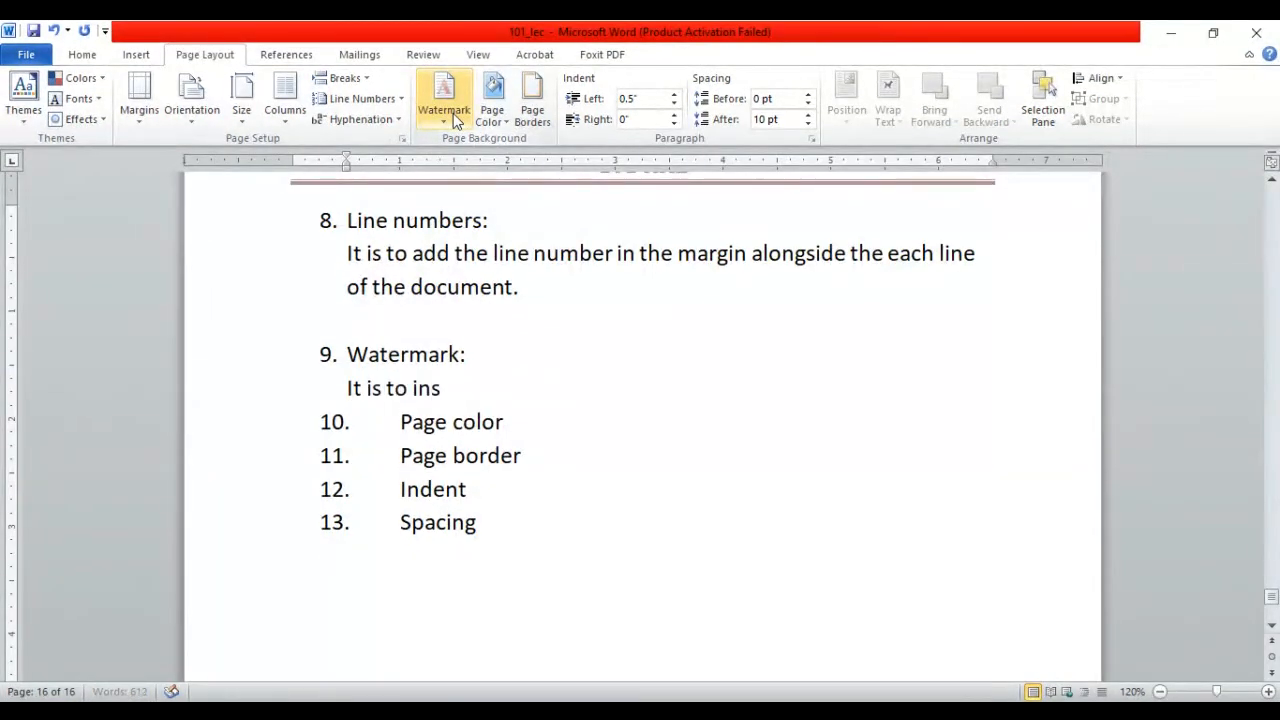
pyautogui.write('ert the')
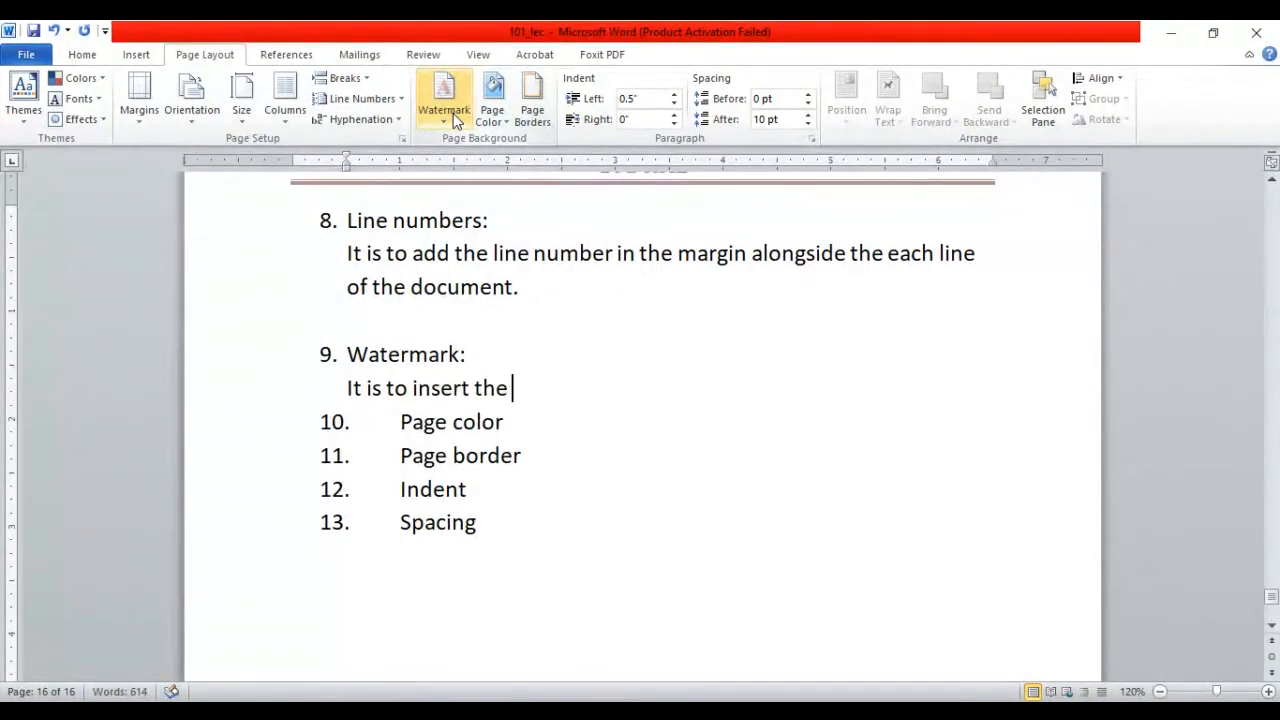
pyautogui.write(' ghosted tex')
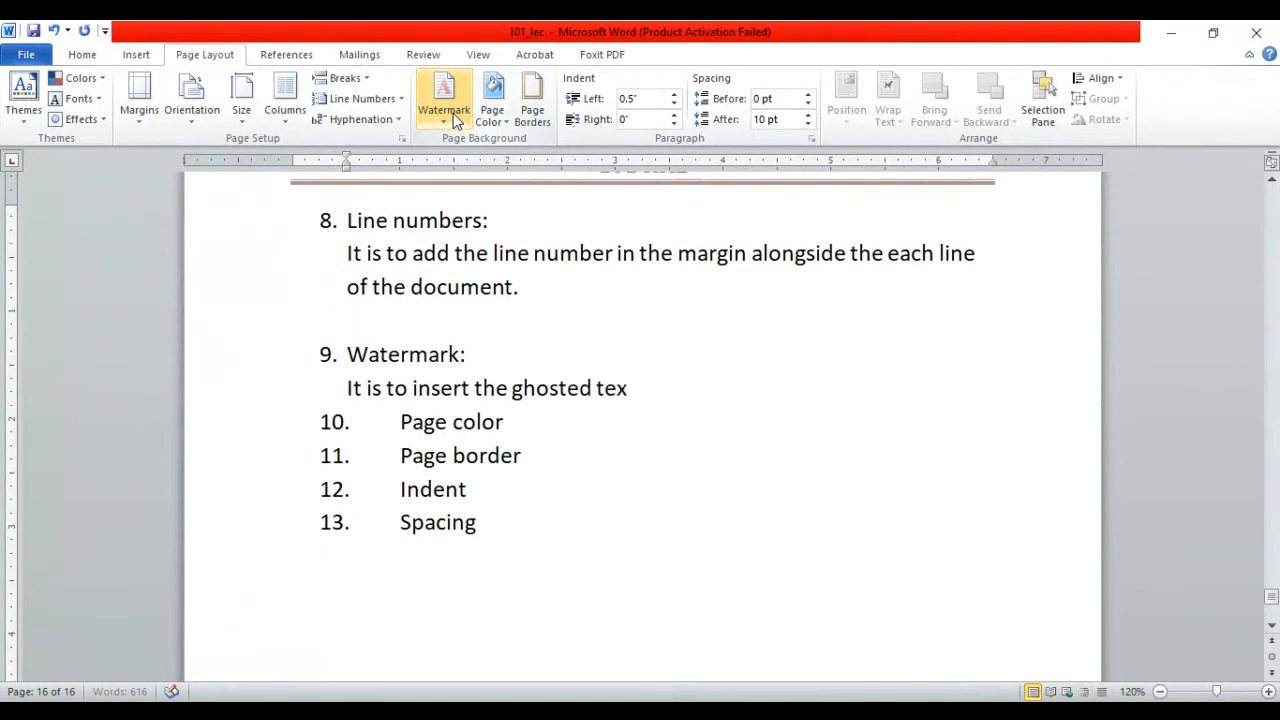
pyautogui.write('t behind the')
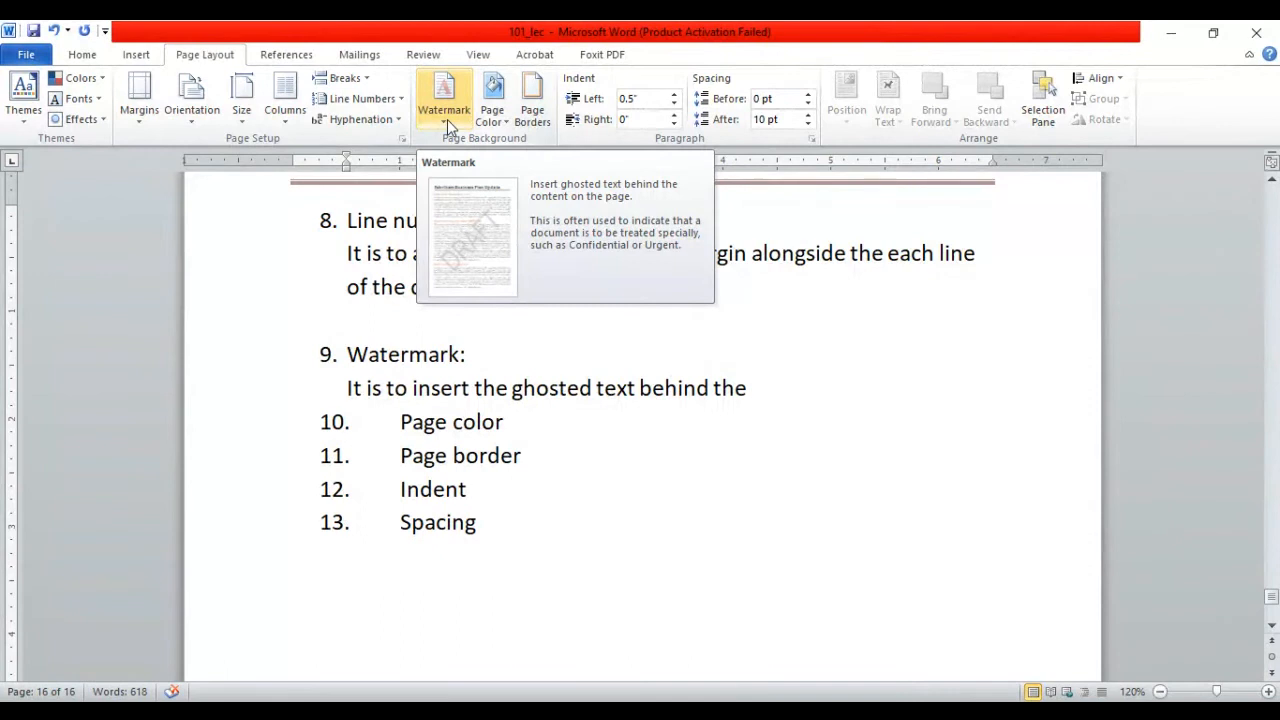
pyautogui.write('content ')
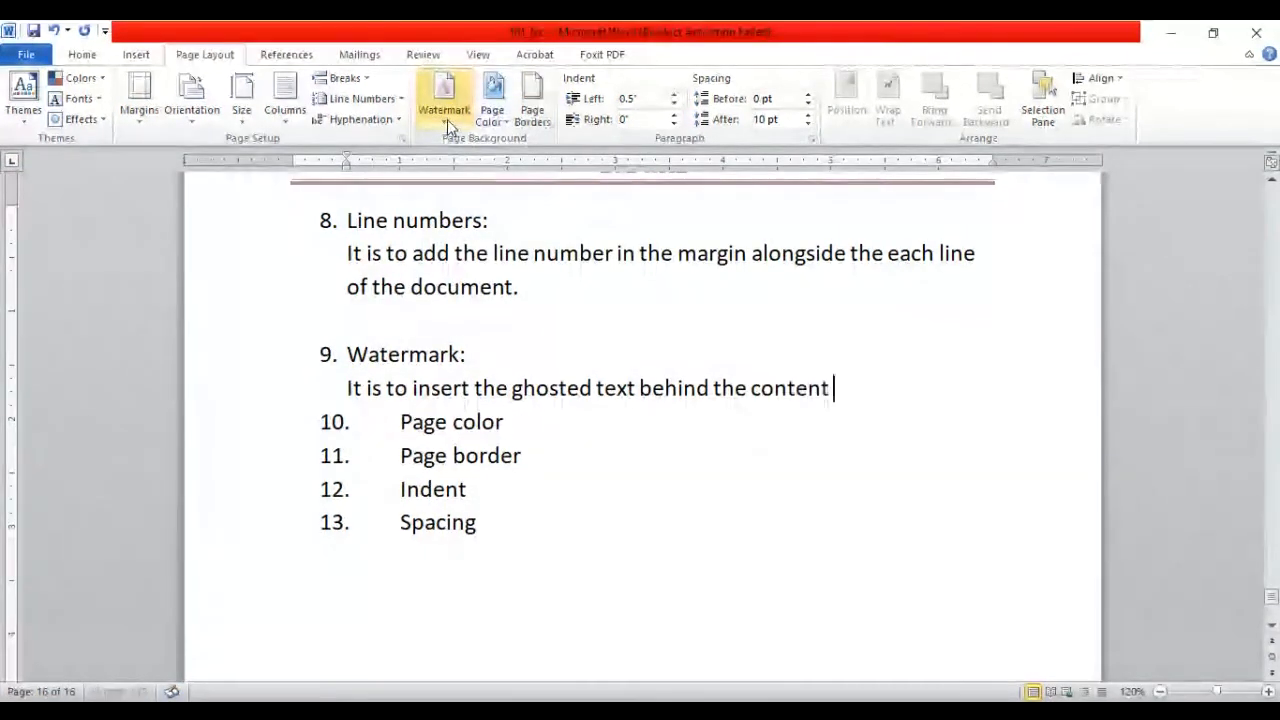
pyautogui.write('on the pag')
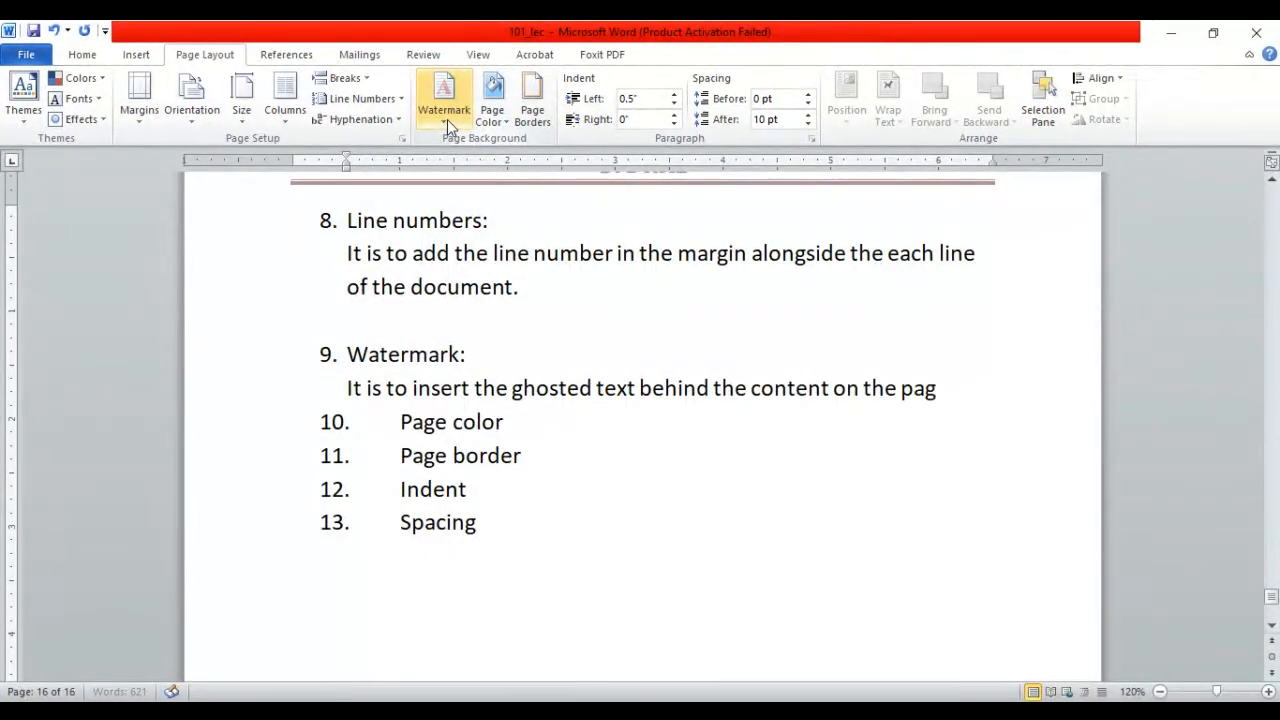
pyautogui.write('e.')
pyautogui.press('Return')
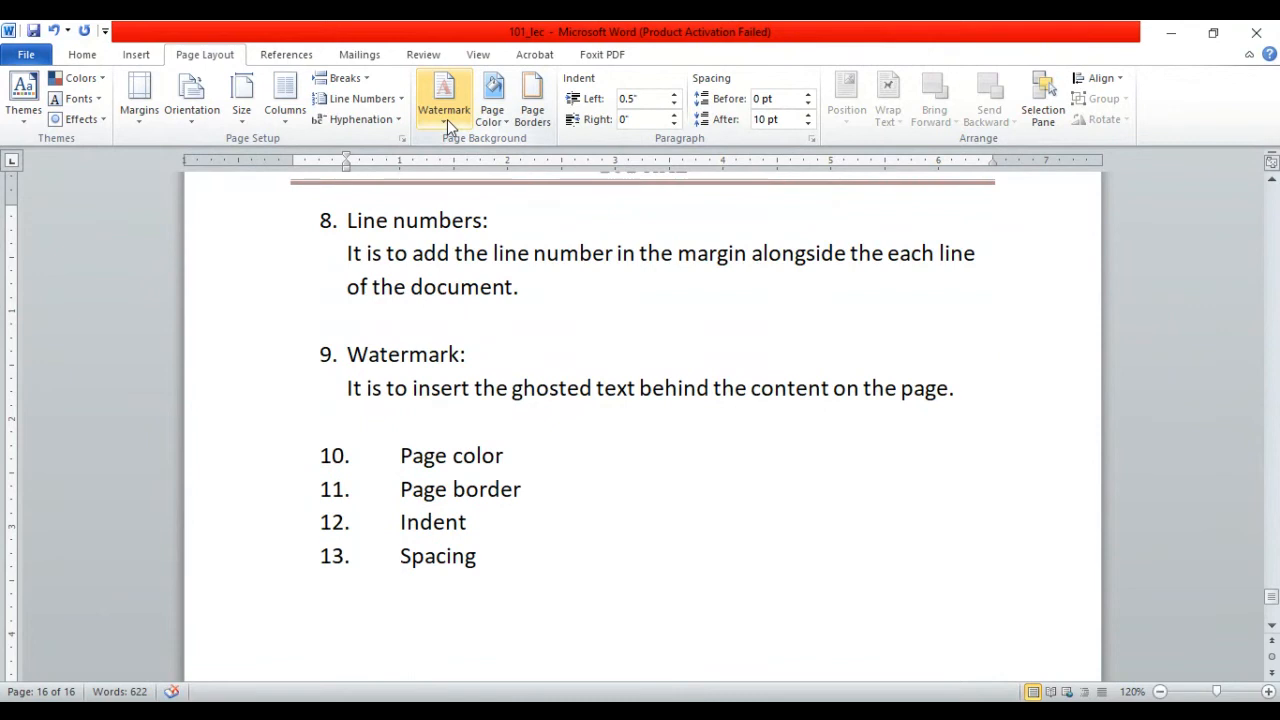
# - Add the exercise line "Insert a watermark with your name." to the Watermark notes, followed by a blank line
pyautogui.write('Ins')
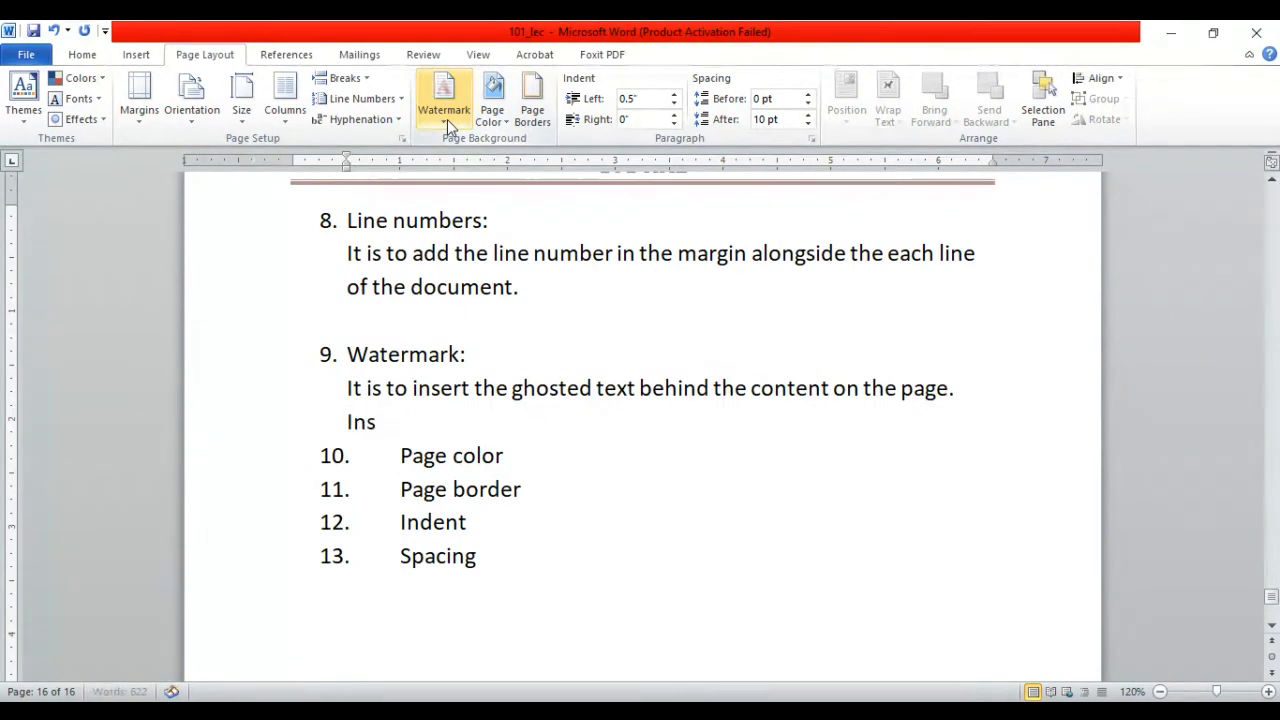
pyautogui.write('ert a water')
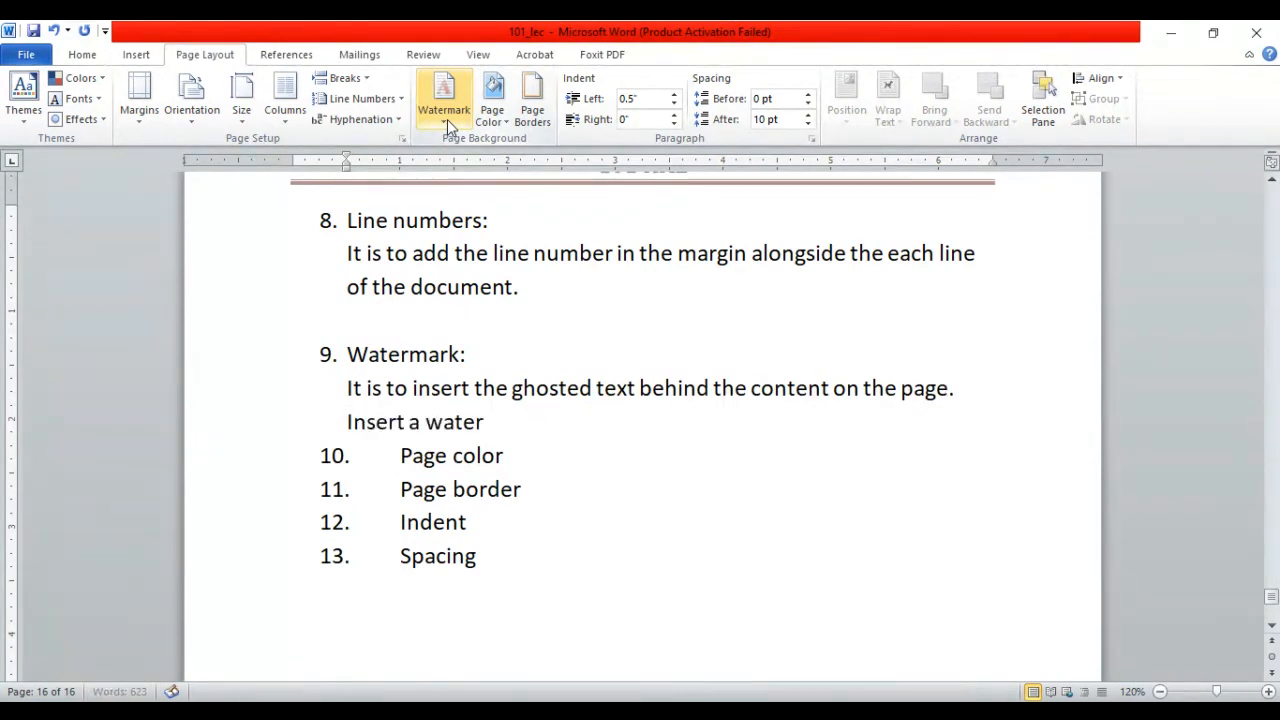
pyautogui.write('mark with your name.')
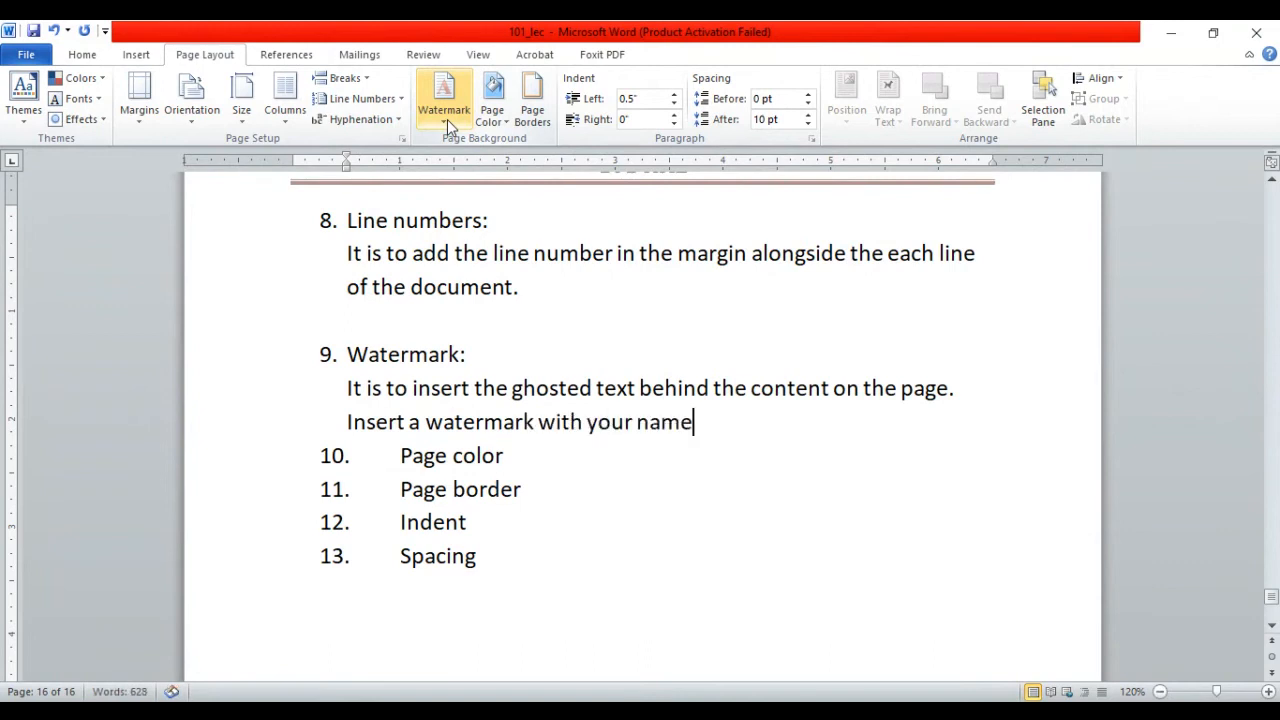
pyautogui.press('Return')
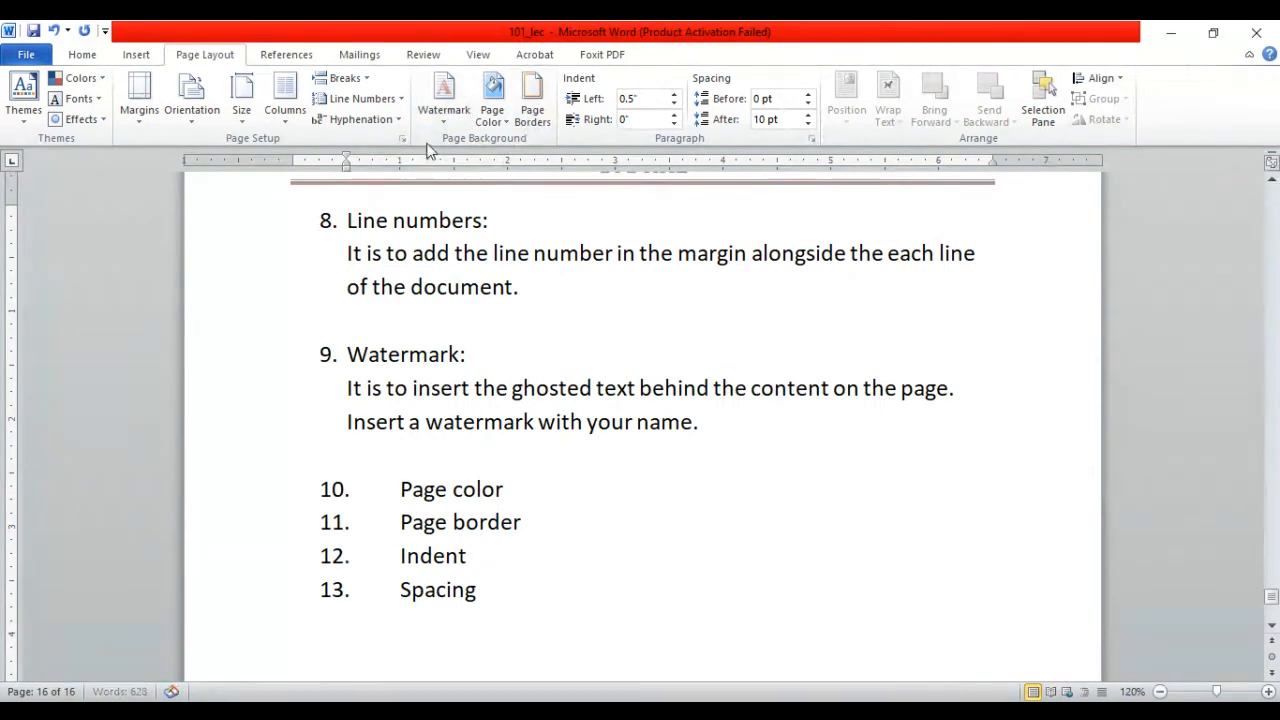
# - Try the CONFIDENTIAL 1 preset watermark on the document, and remove it
pyautogui.click(444, 118)
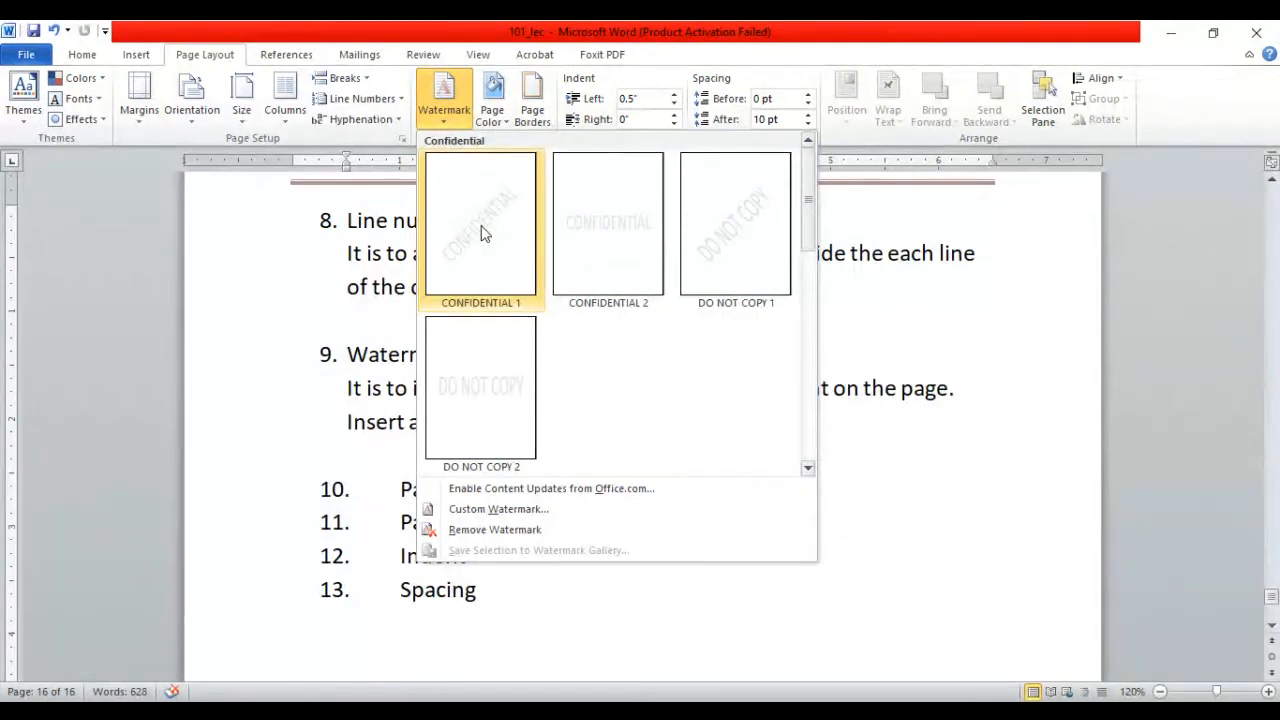
pyautogui.click(481, 232)
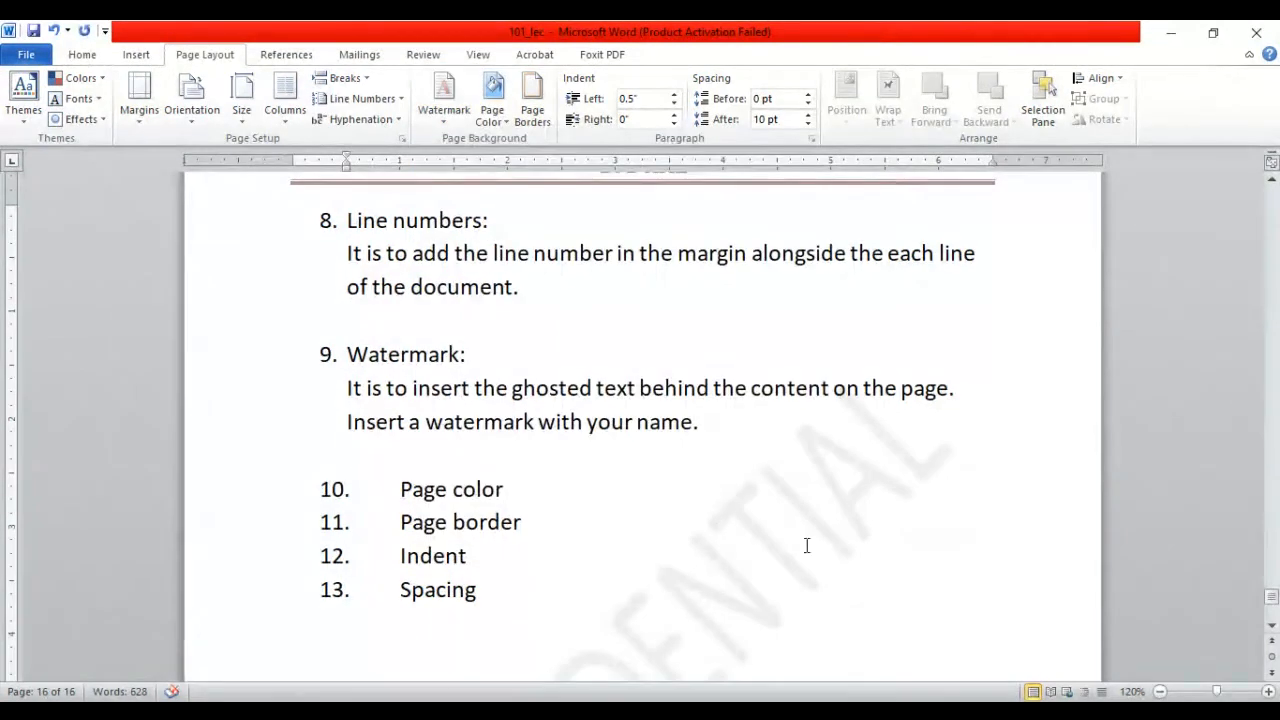
pyautogui.click(1161, 691)
pyautogui.click(1161, 691)
pyautogui.click(1161, 691)
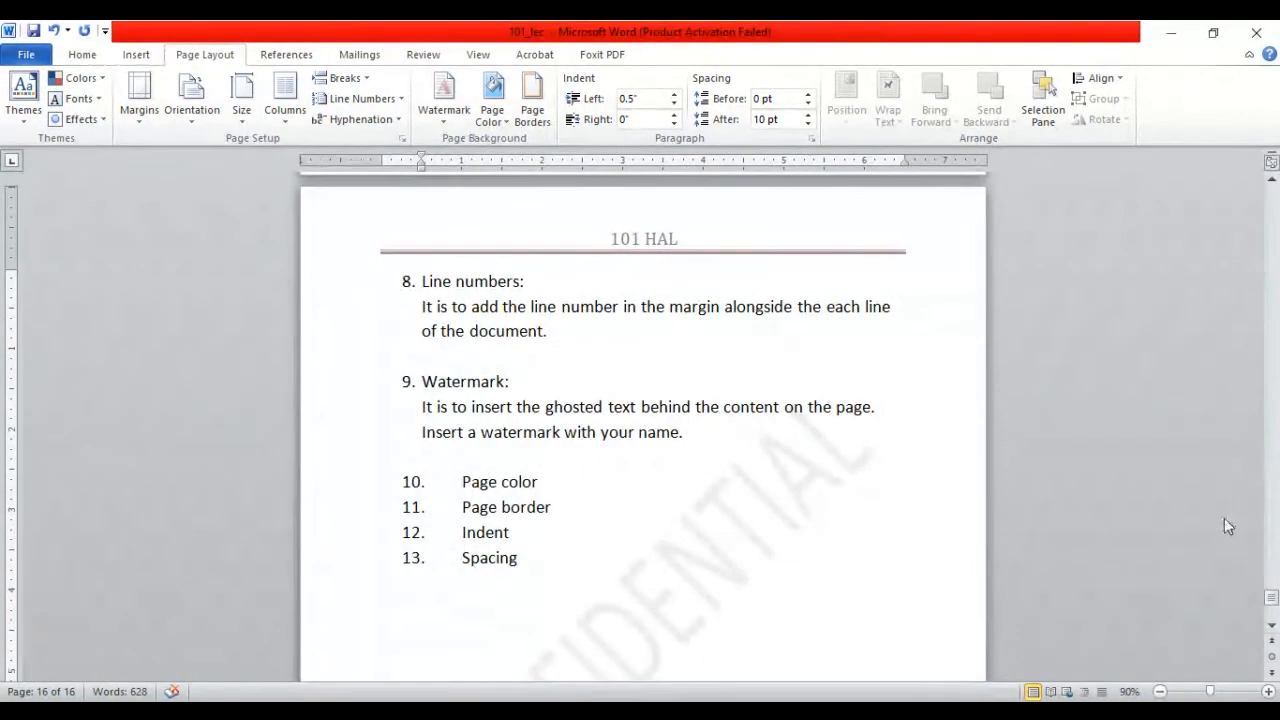
pyautogui.click(451, 116)
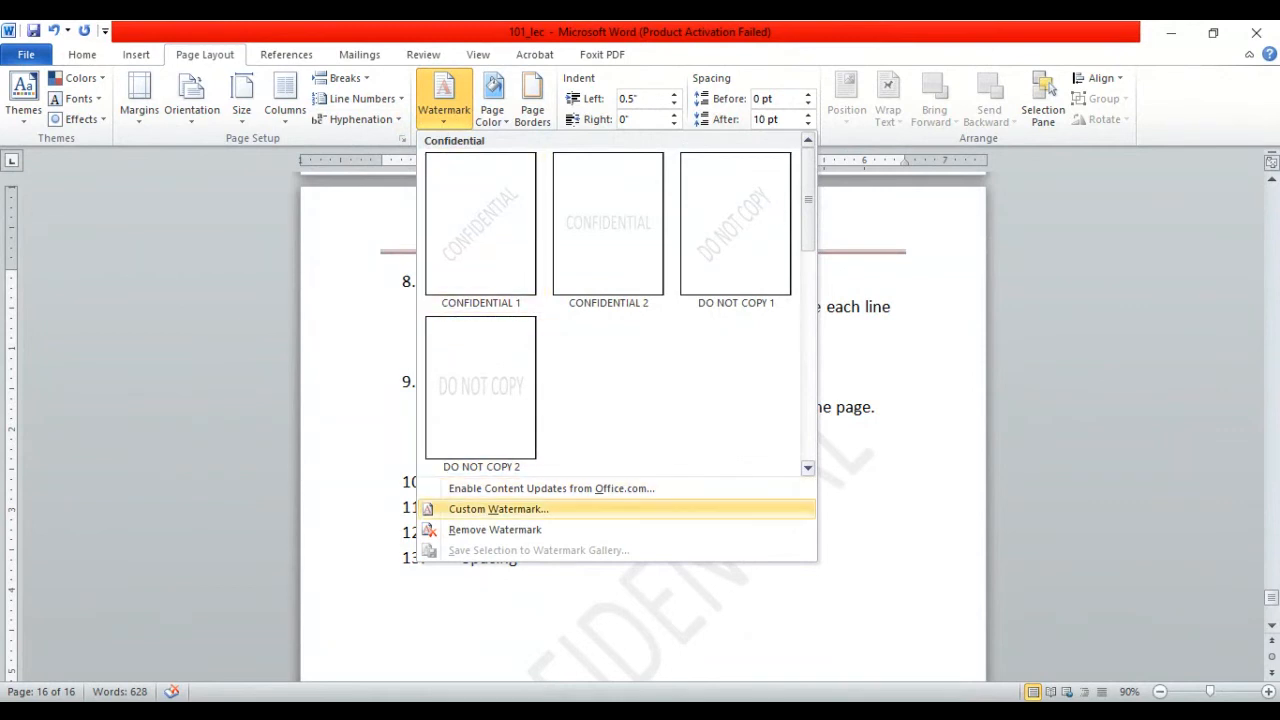
pyautogui.click(495, 529)
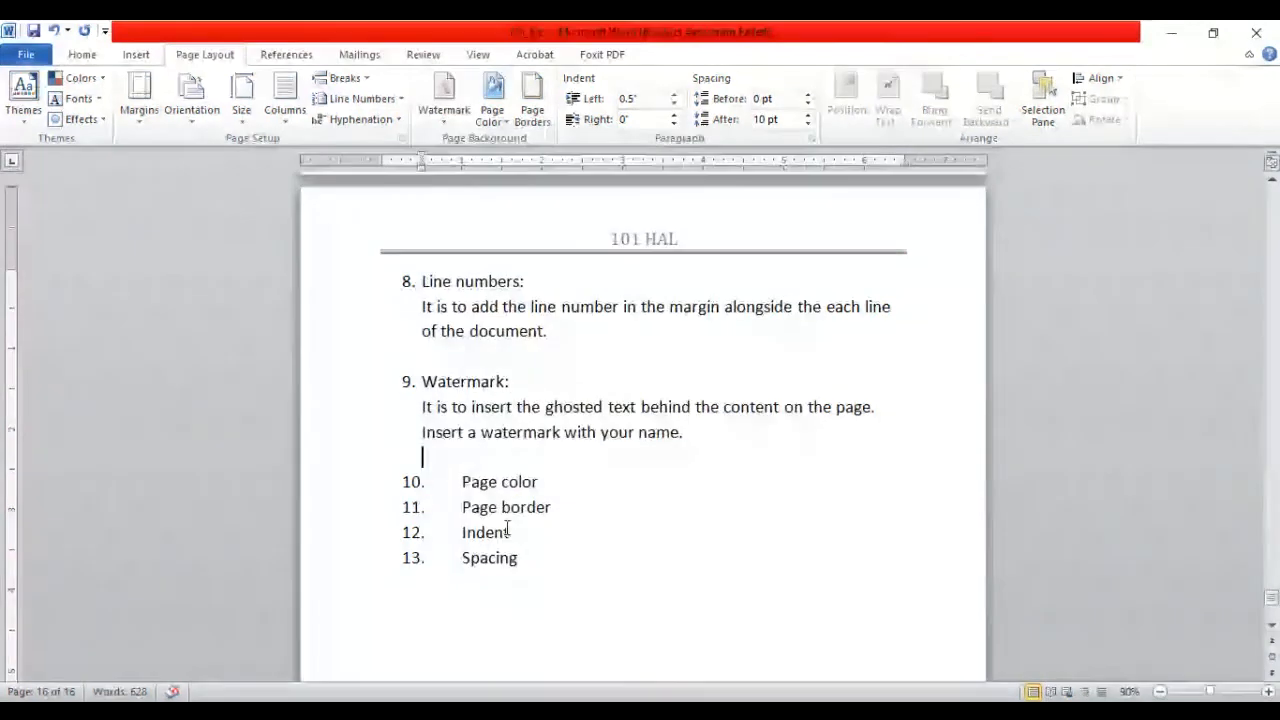
# - Insert a custom diagonal text watermark containing the person's full name
pyautogui.click(445, 112)
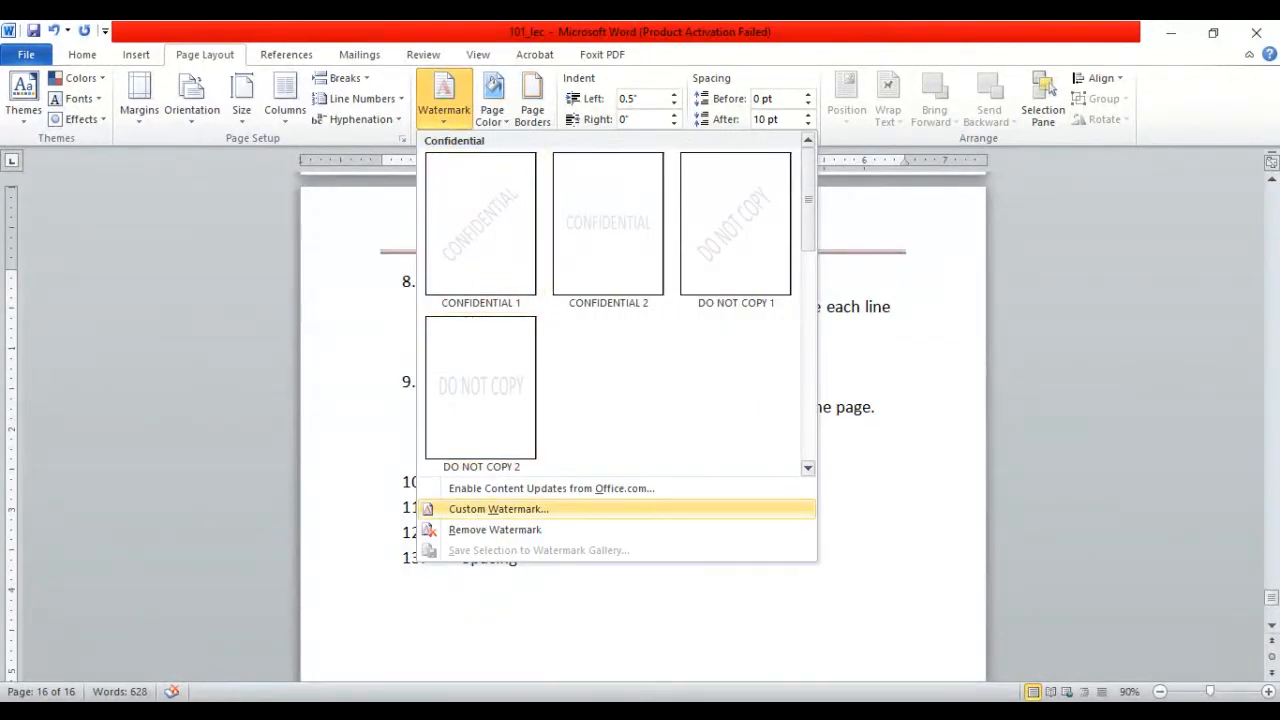
pyautogui.click(481, 509)
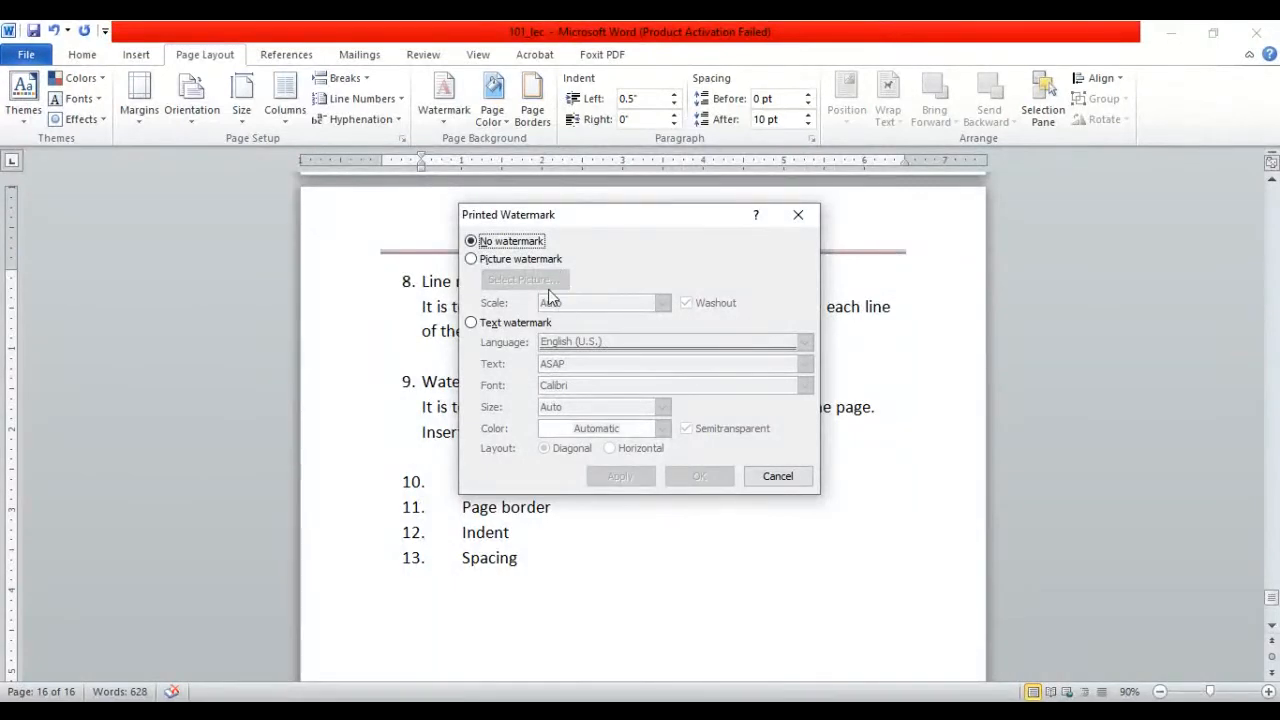
pyautogui.click(480, 322)
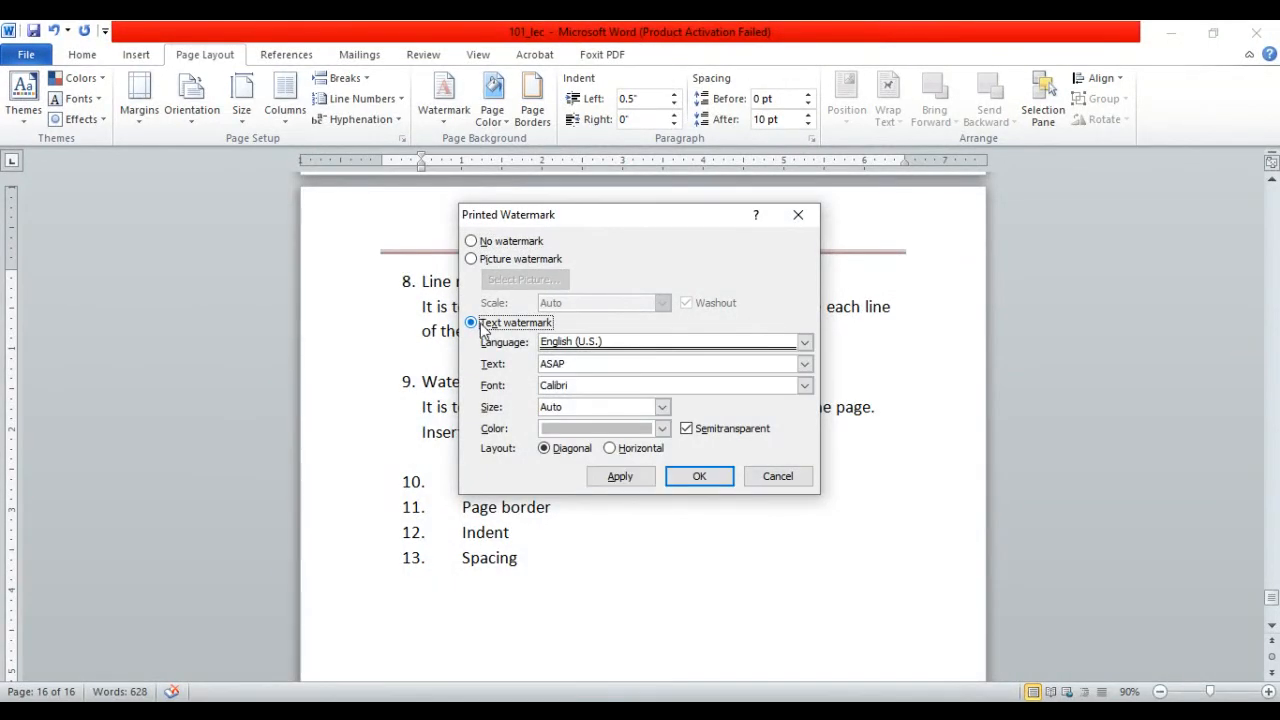
pyautogui.click(623, 370)
pyautogui.press('BackSpace')
pyautogui.press('BackSpace')
pyautogui.press('BackSpace')
pyautogui.press('BackSpace')
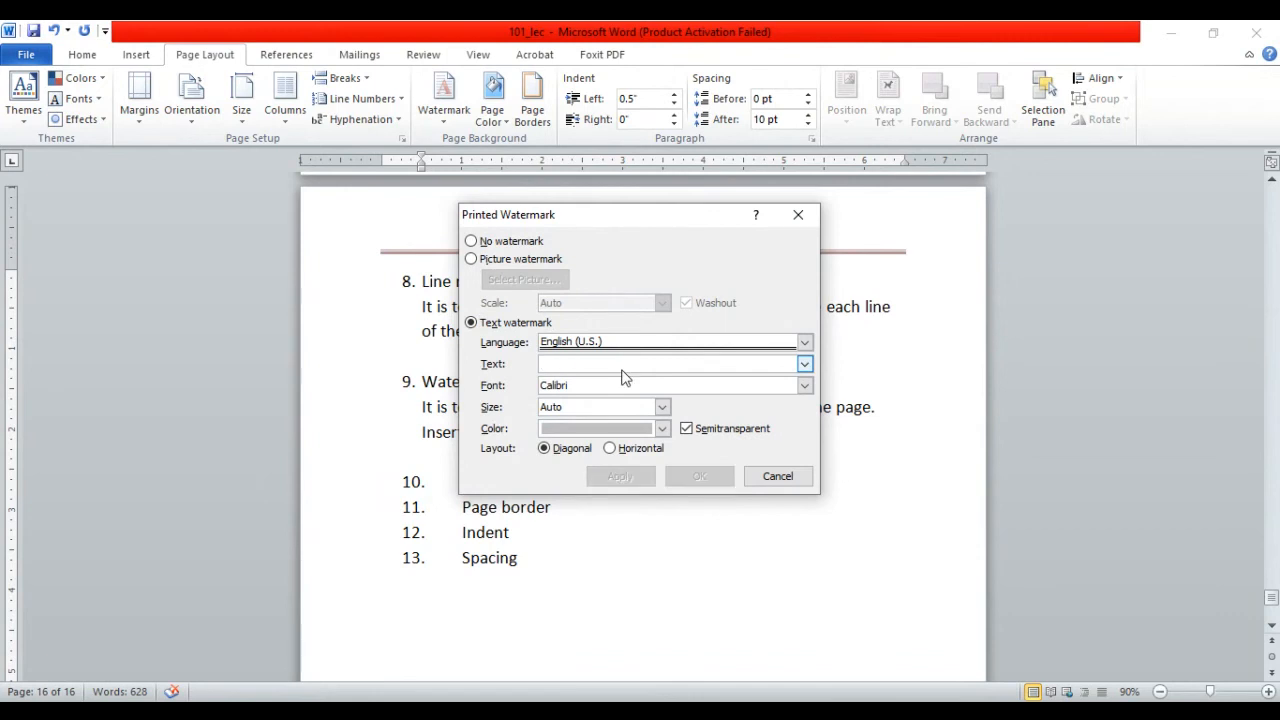
pyautogui.write('Mohammed')
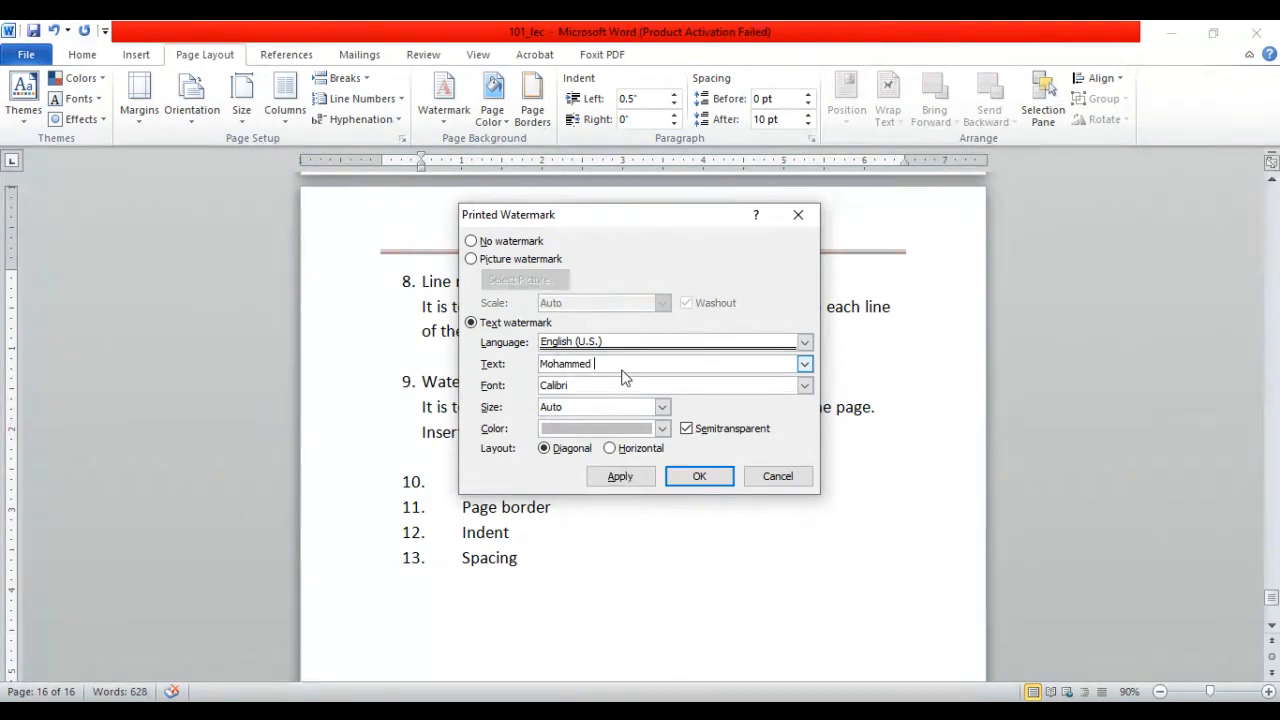
pyautogui.write(' Mohsin')
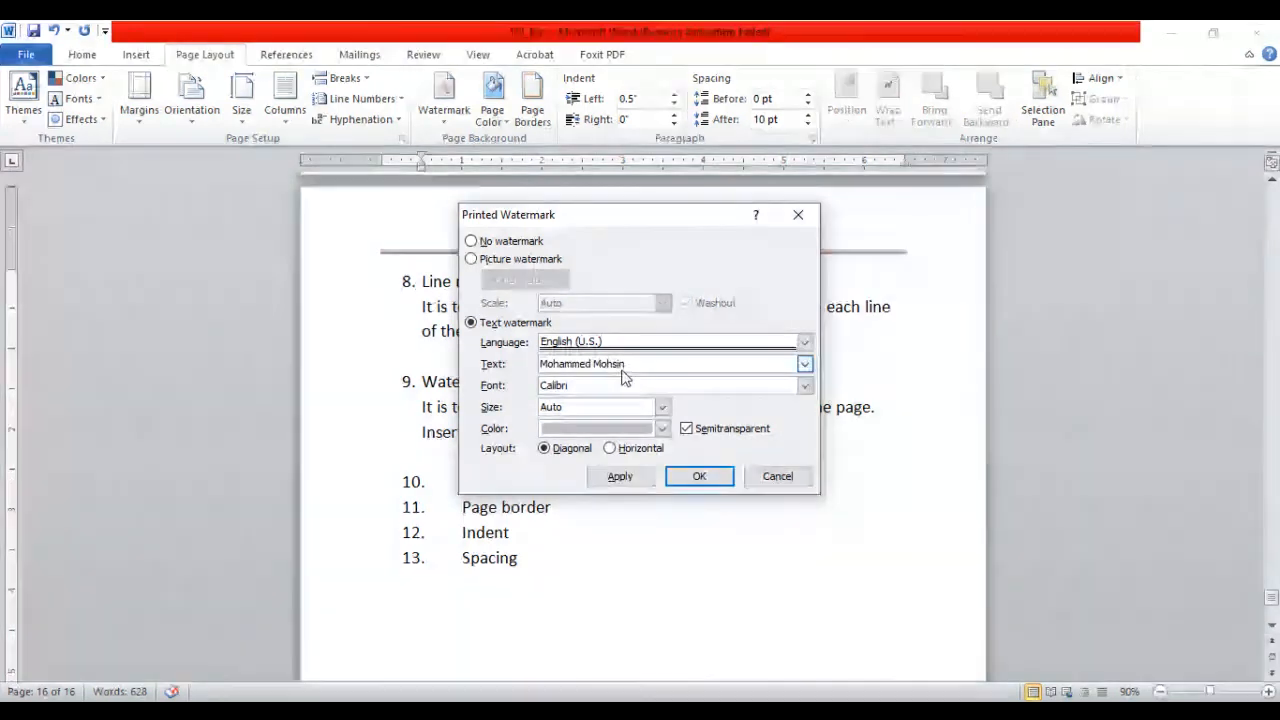
pyautogui.click(694, 478)
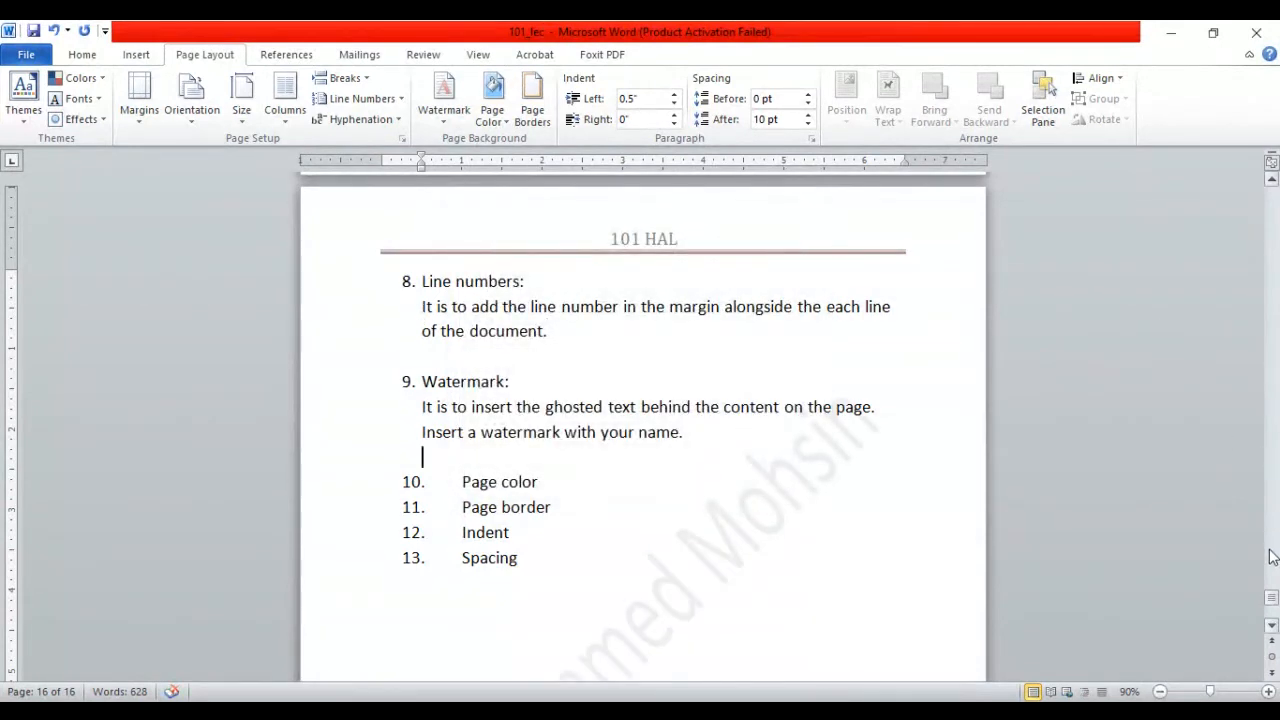
# - Change the custom name watermark's color to dark gray, keeping it semitransparent and diagonal
pyautogui.click(1270, 626)
pyautogui.click(1271, 626)
pyautogui.click(1271, 626)
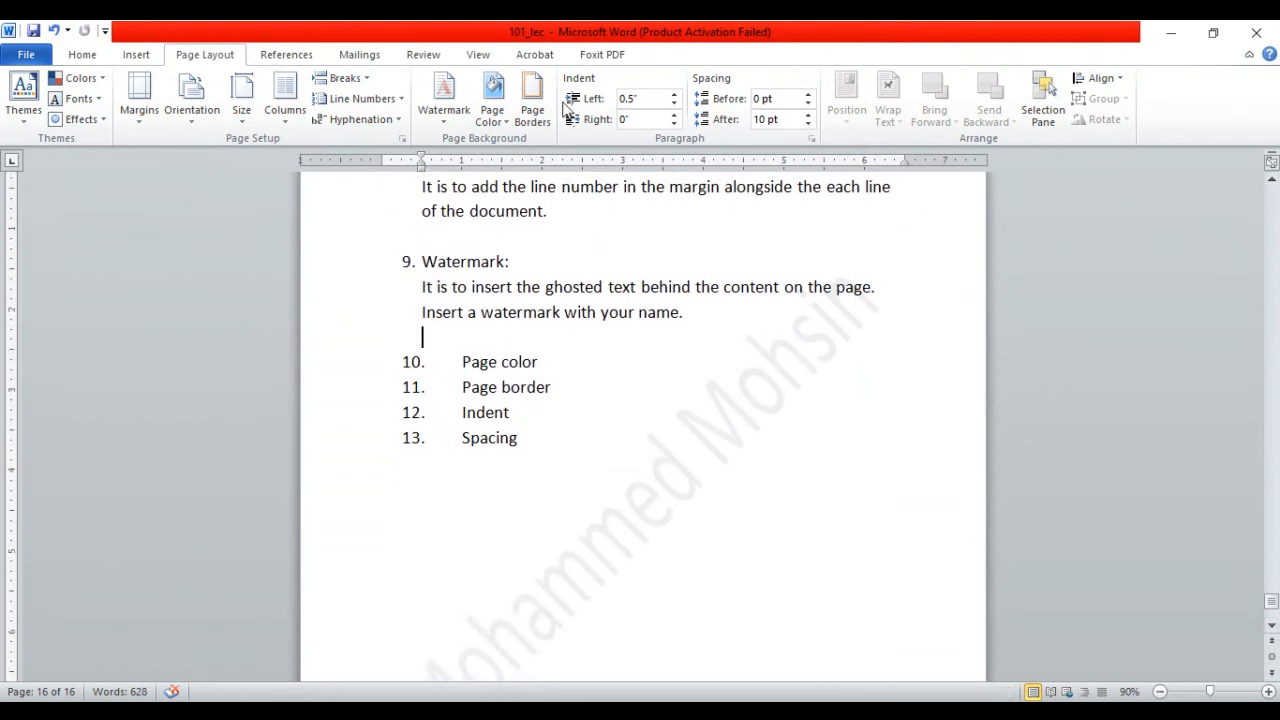
pyautogui.click(437, 119)
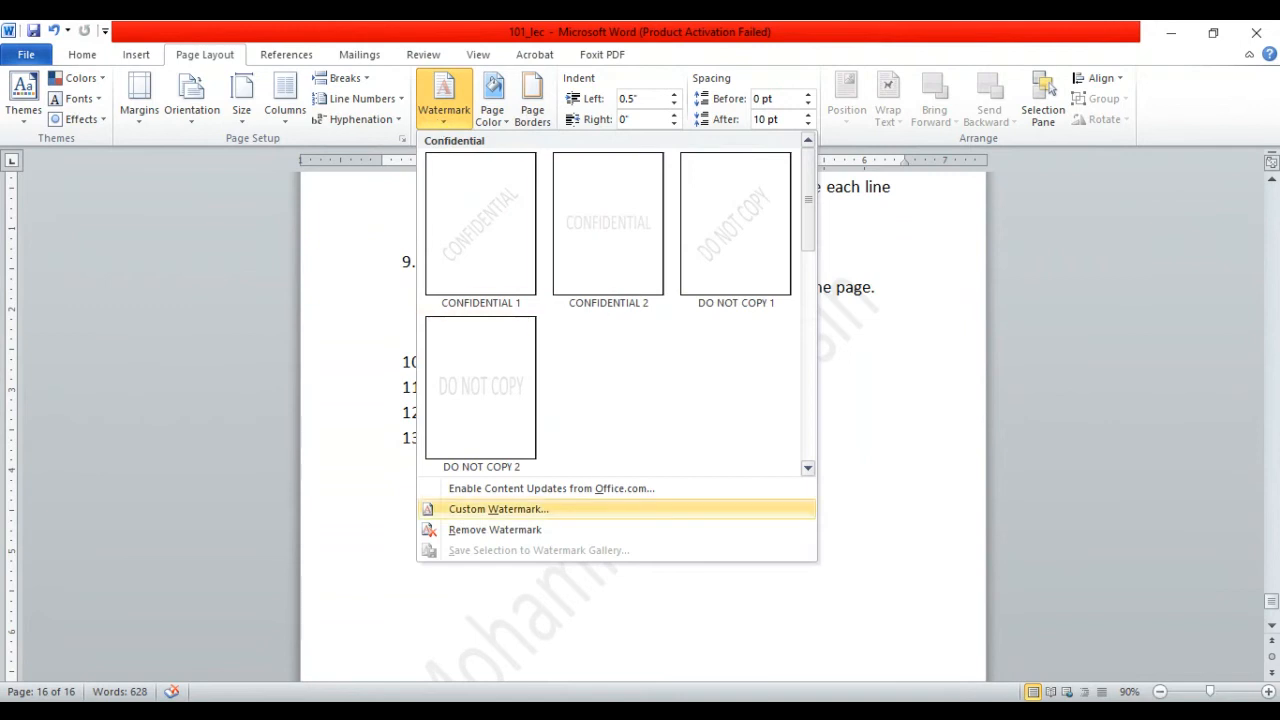
pyautogui.click(505, 510)
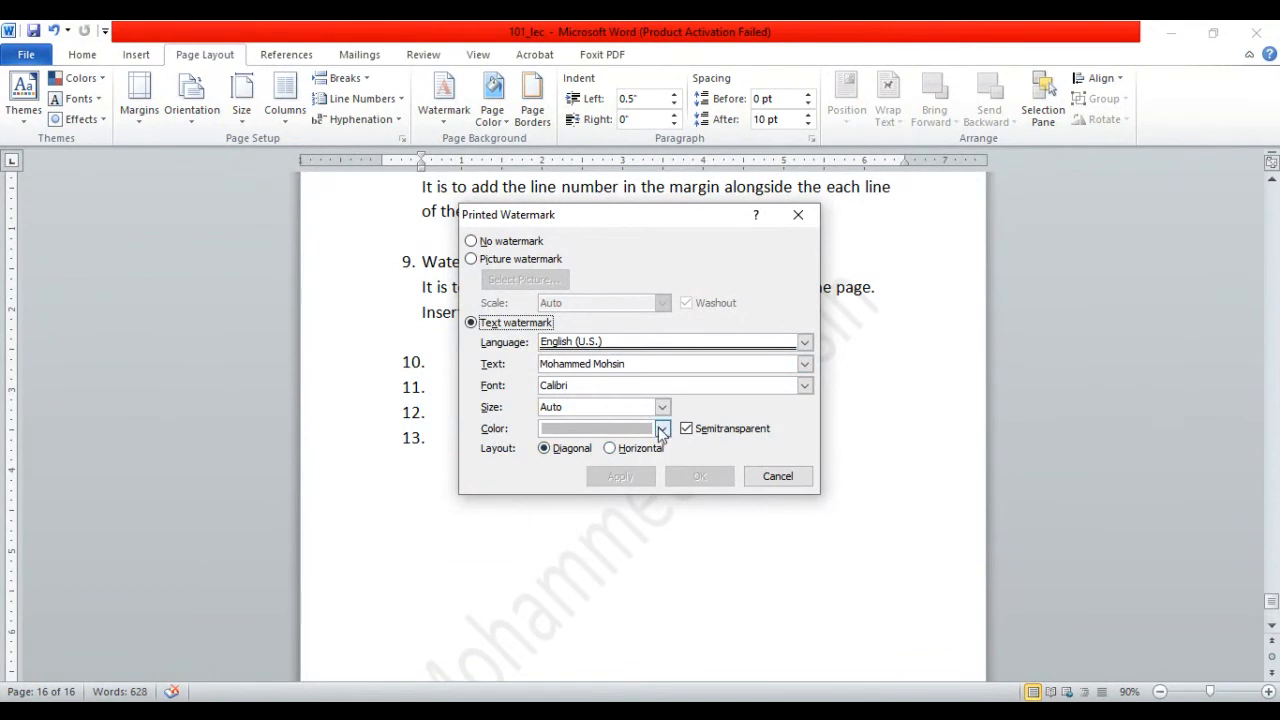
pyautogui.click(662, 429)
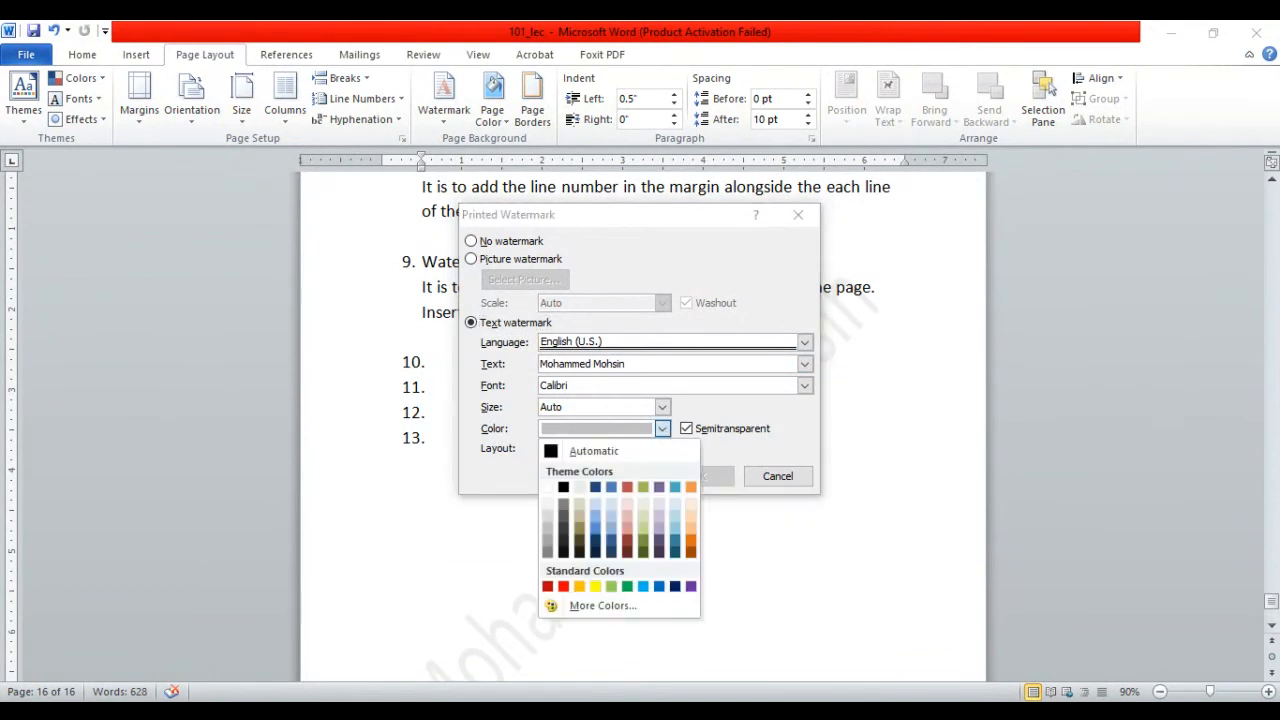
pyautogui.click(563, 530)
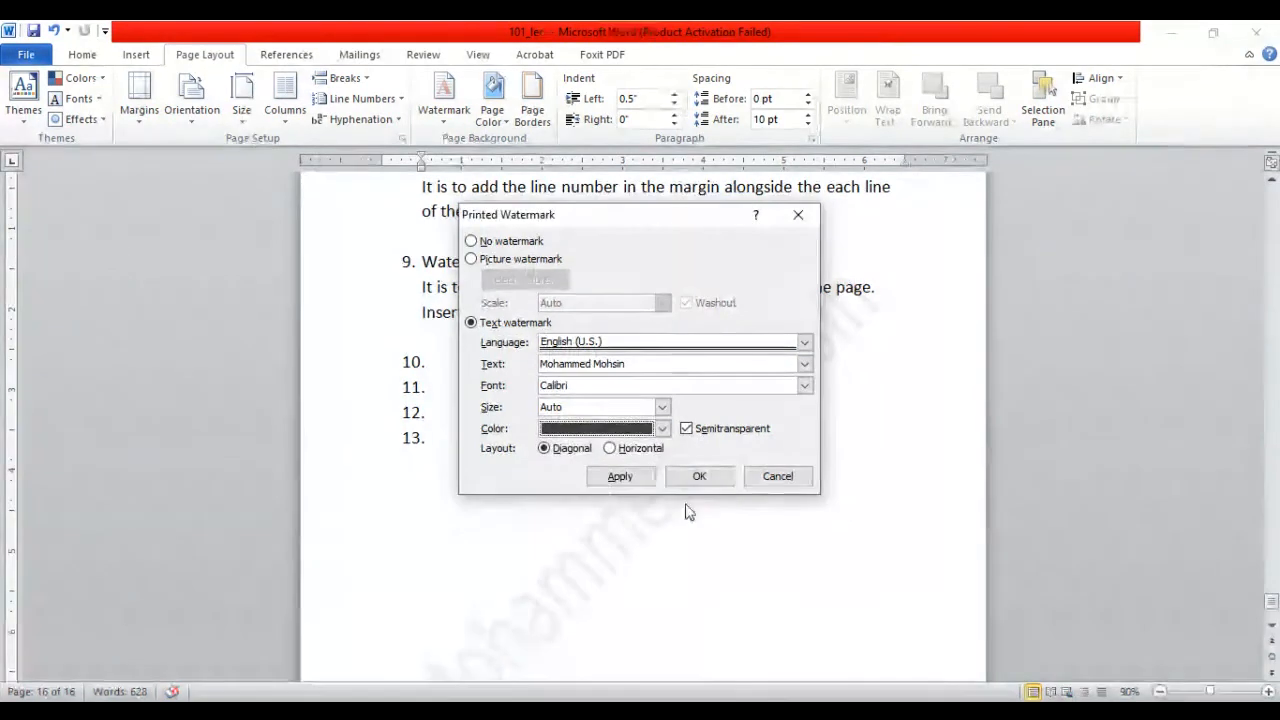
pyautogui.click(700, 484)
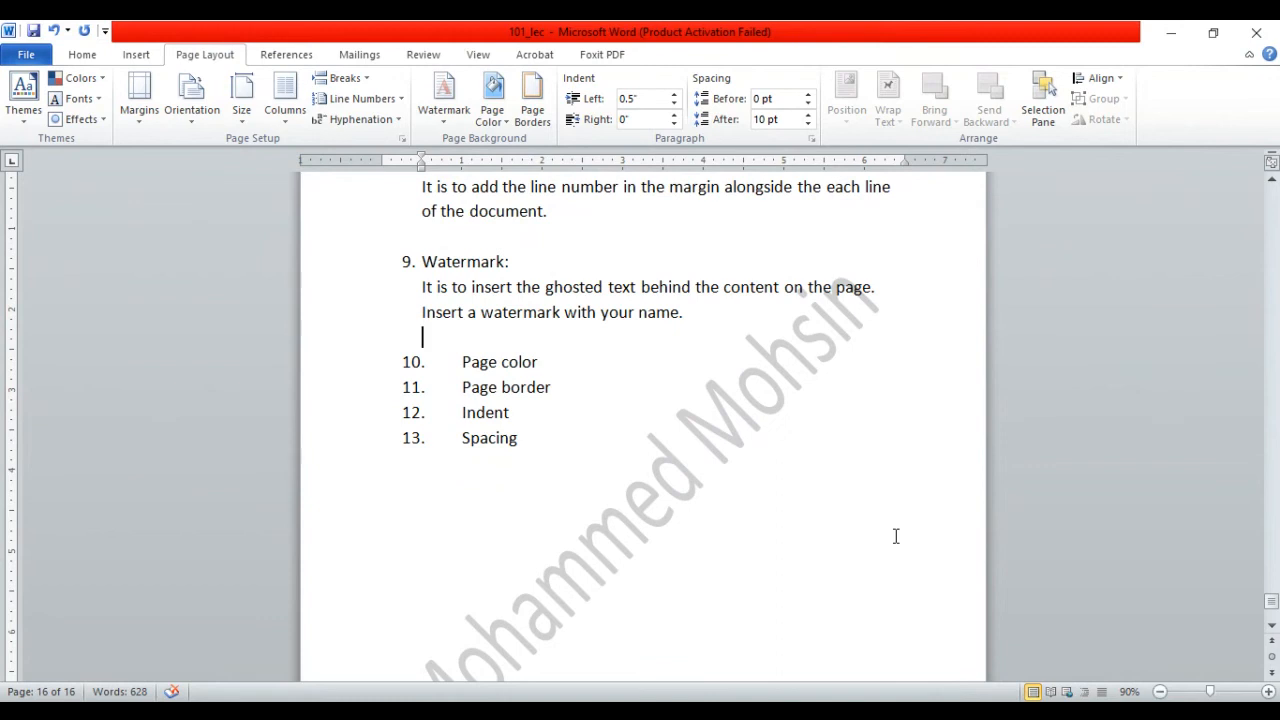
# - Try replacing the text watermark with a washed-out picture watermark using pic2 from the Pictures folder at automatic scale
pyautogui.click(448, 118)
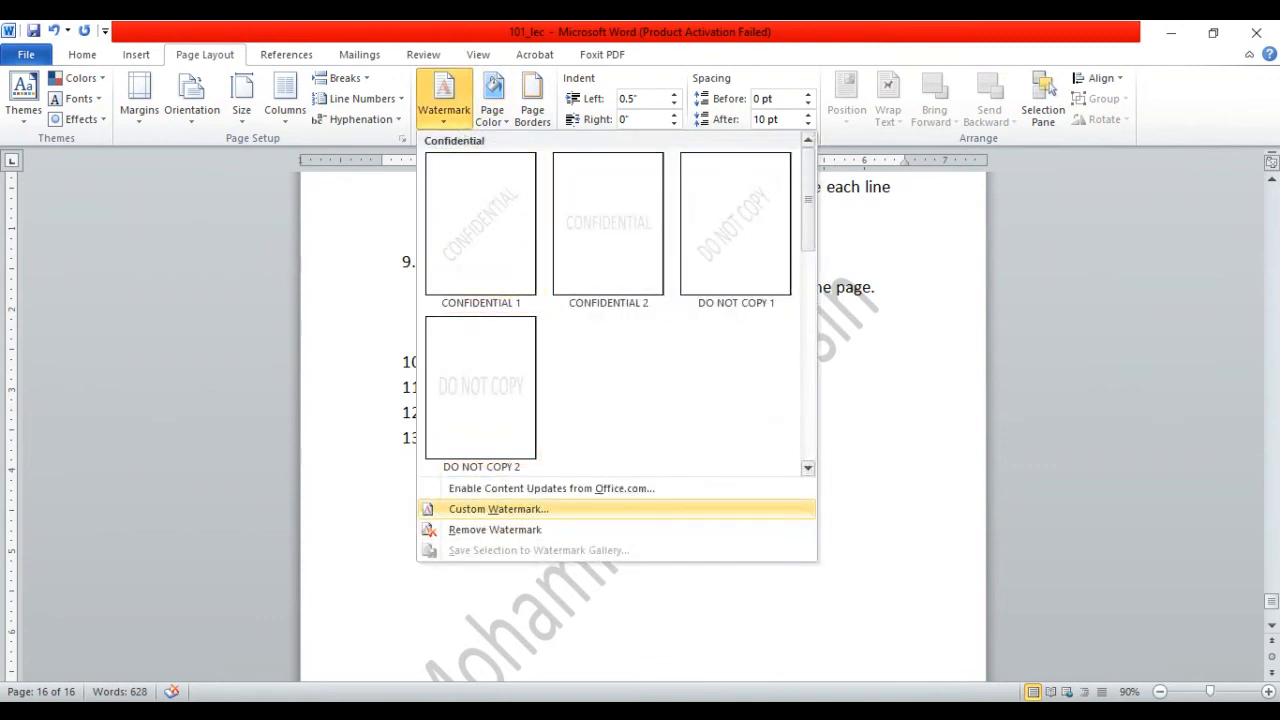
pyautogui.click(470, 509)
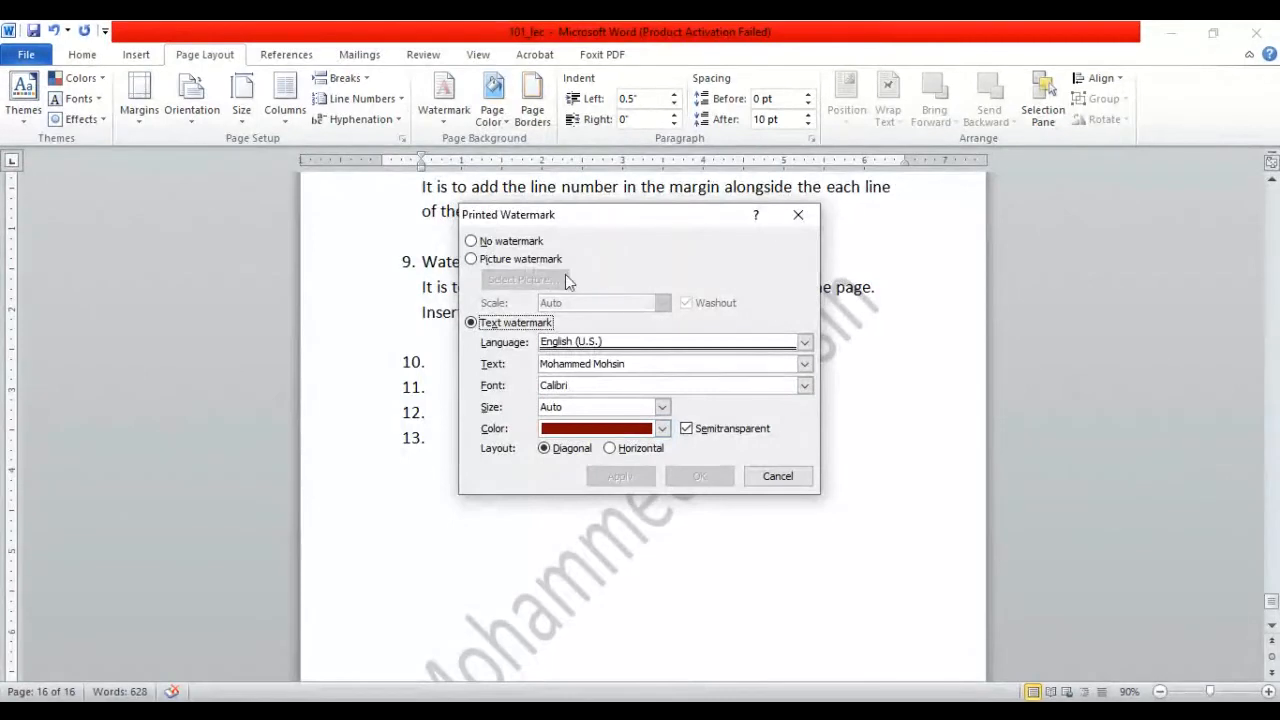
pyautogui.click(522, 260)
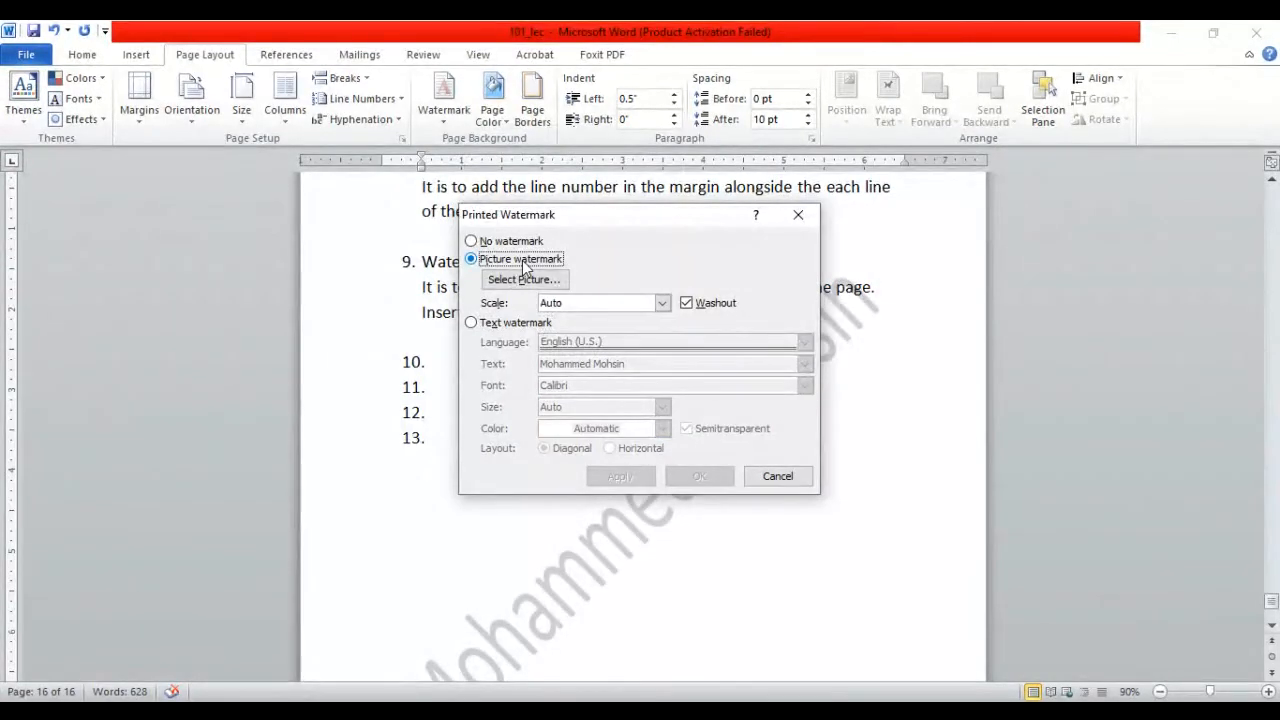
pyautogui.click(556, 283)
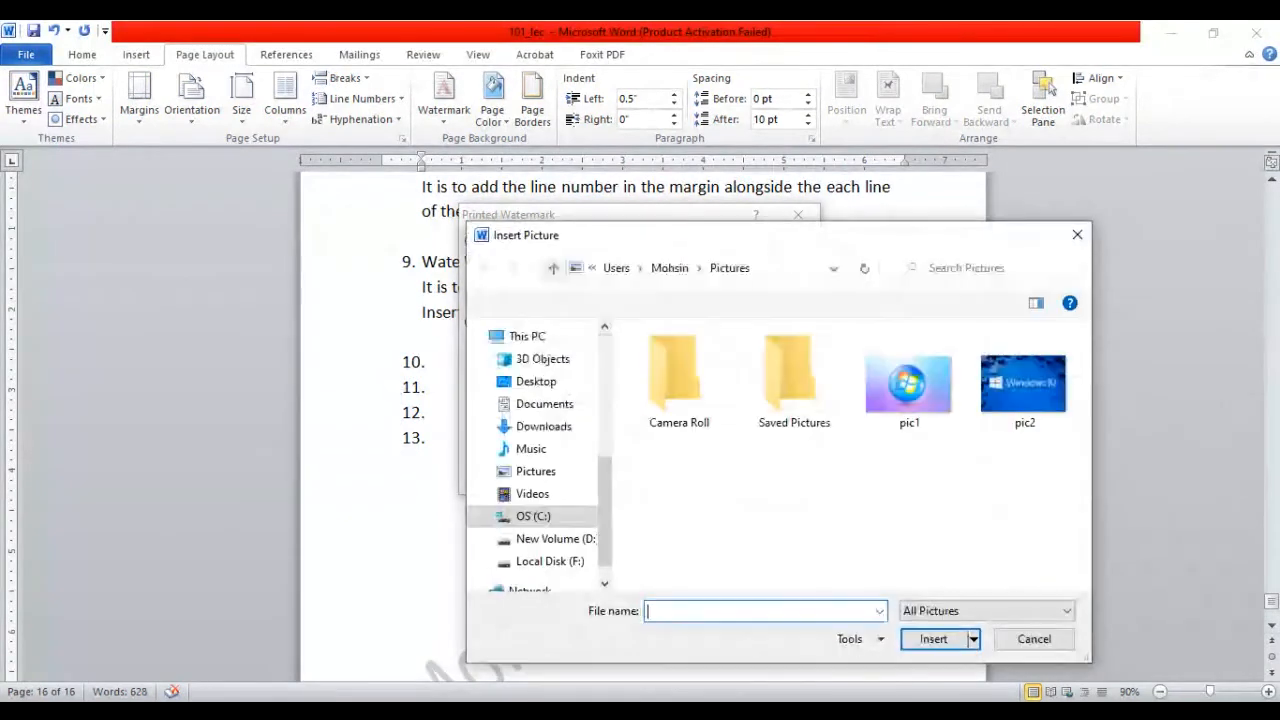
pyautogui.click(1024, 384)
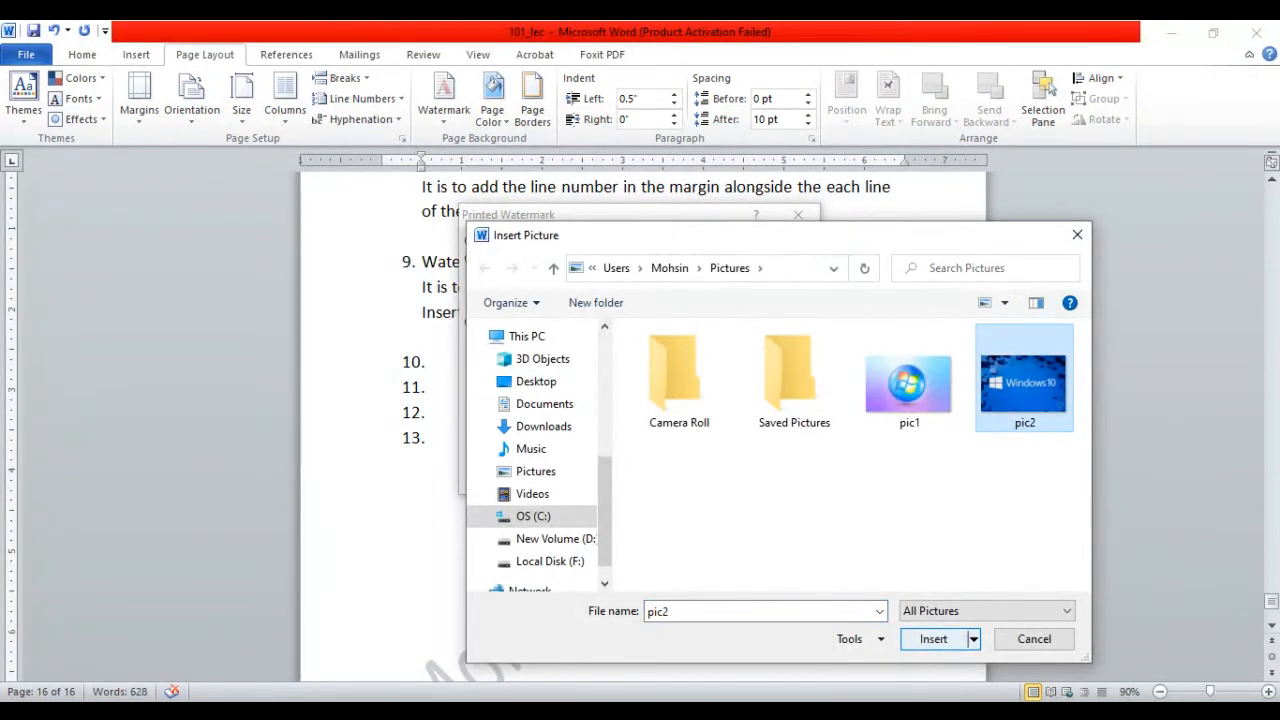
pyautogui.click(945, 645)
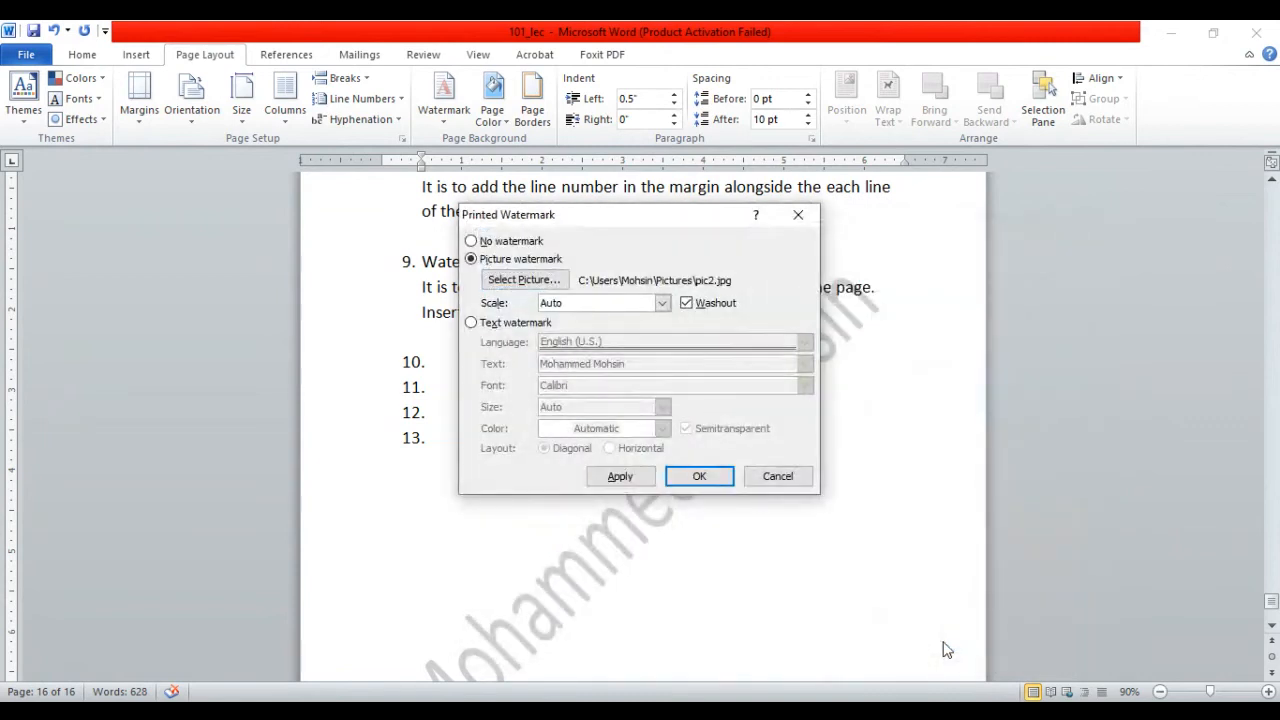
pyautogui.click(699, 477)
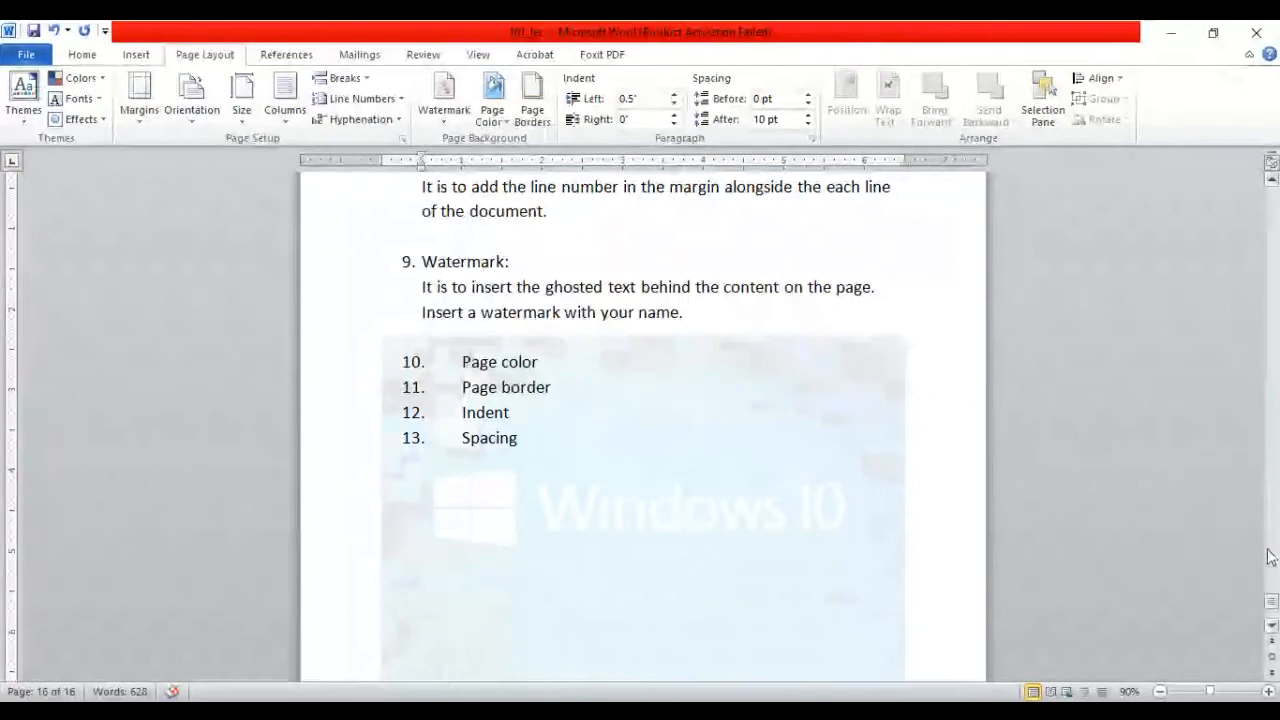
pyautogui.moveTo(1272, 605)
pyautogui.mouseDown()
pyautogui.moveTo(1273, 528)
pyautogui.moveTo(1274, 583)
pyautogui.mouseUp()
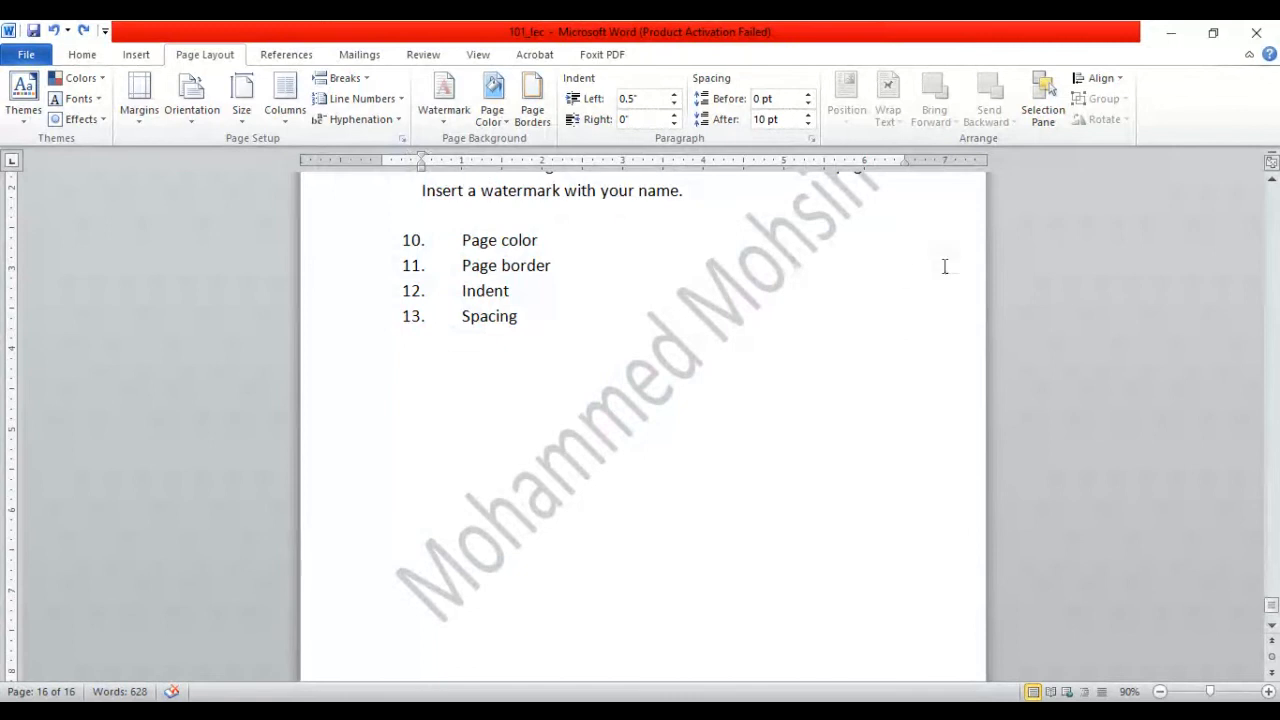
# - Add a colon after the "Page color" heading and start an unnumbered, indented line directly below it
pyautogui.click(568, 238)
pyautogui.write(':')
pyautogui.press('Return')
pyautogui.press('Return')
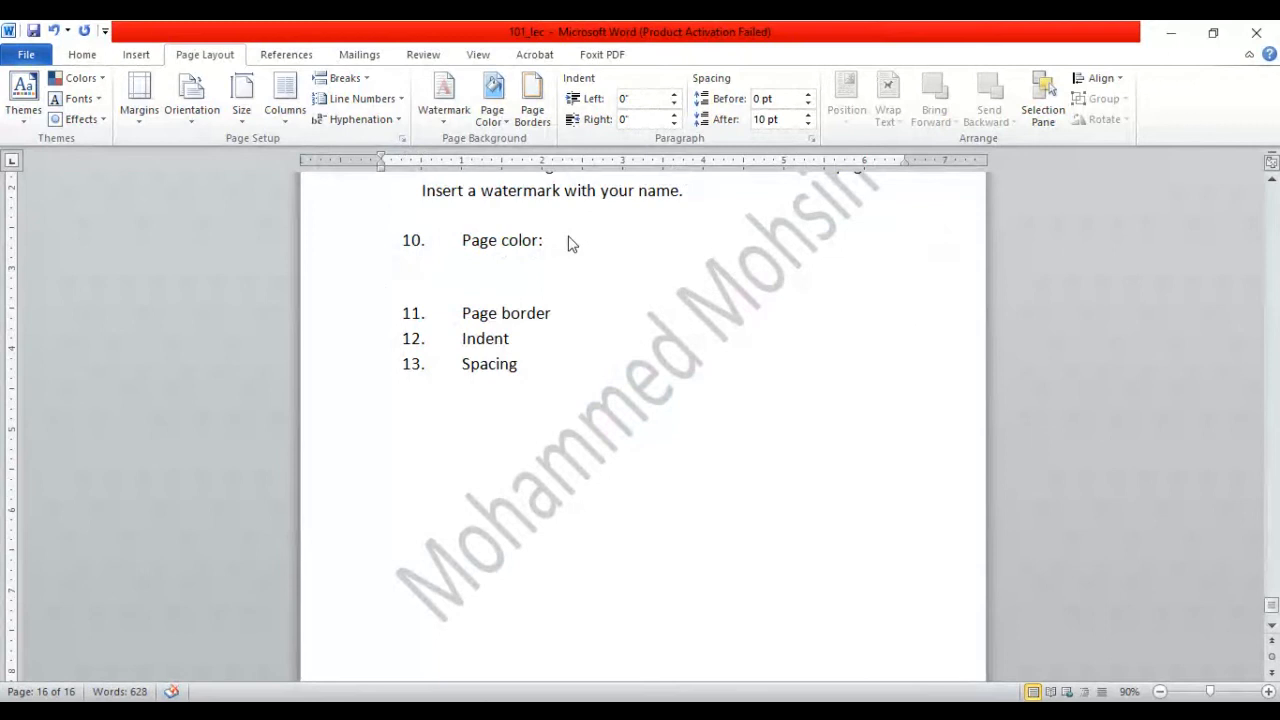
pyautogui.press('BackSpace')
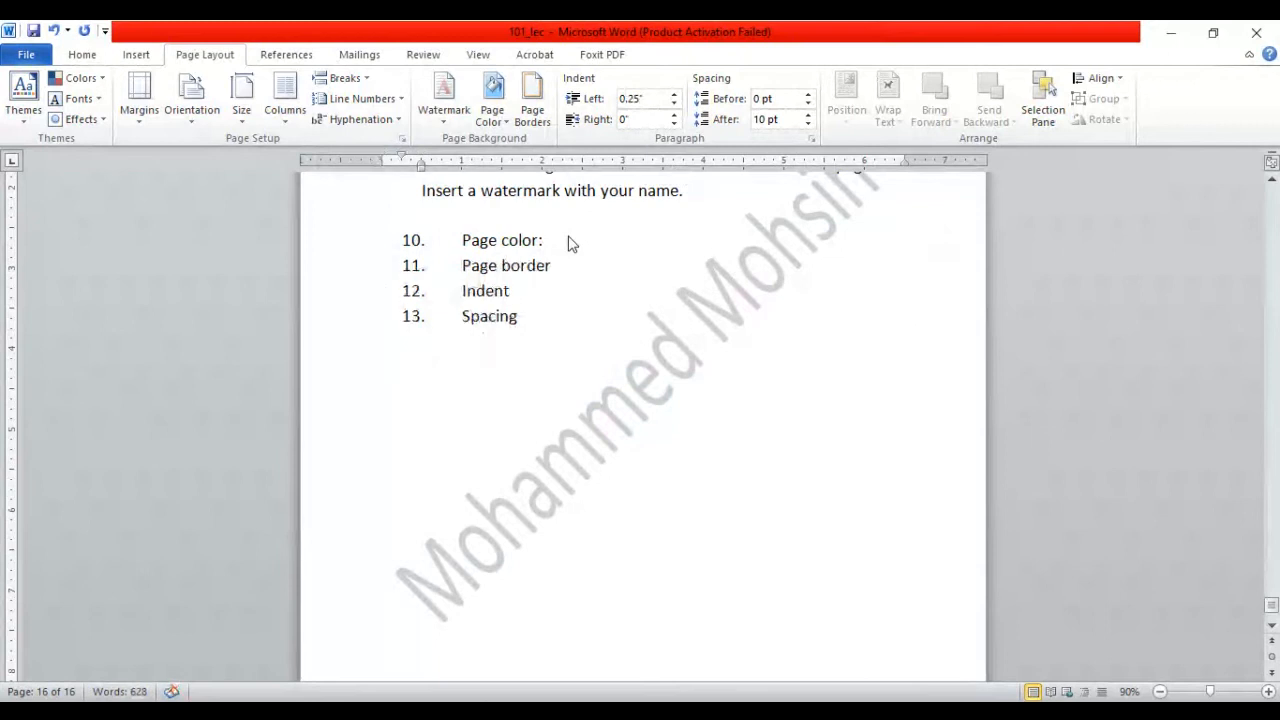
pyautogui.press('Return')
pyautogui.press('BackSpace')
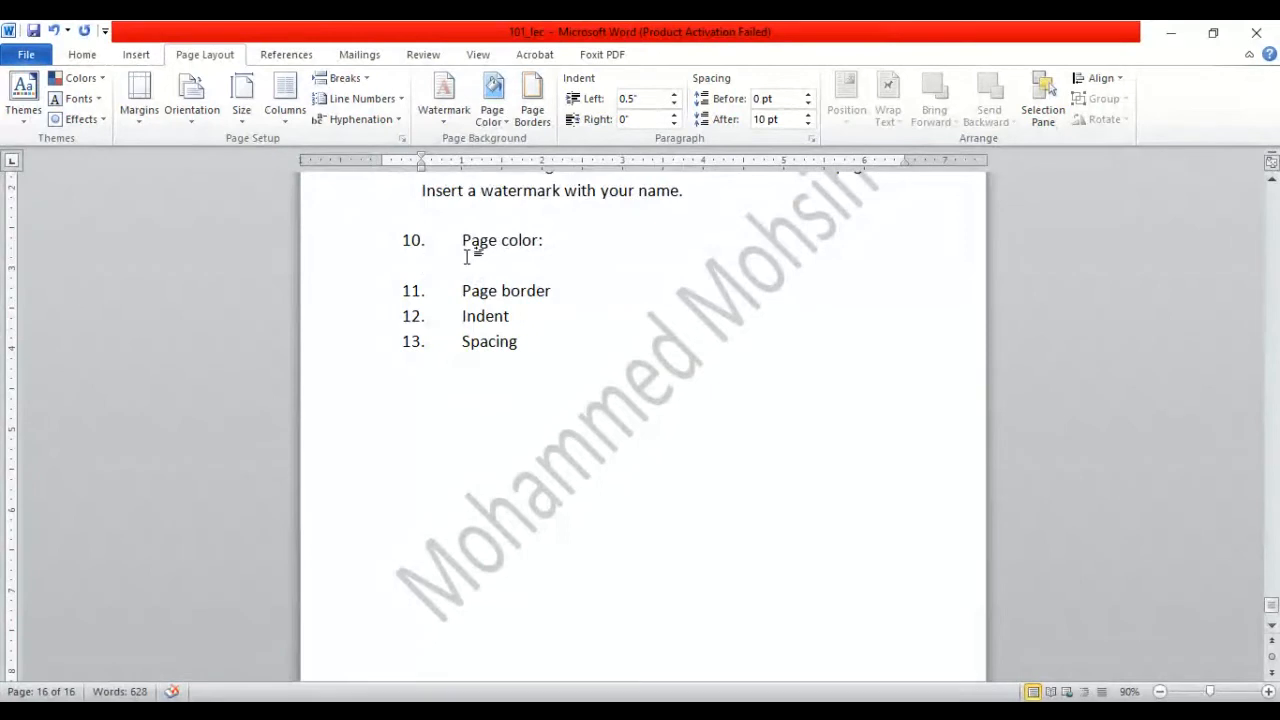
# - Under Page color, write "It is to choose a color to the background of the page." and add a blank line
pyautogui.write('It is to sho')
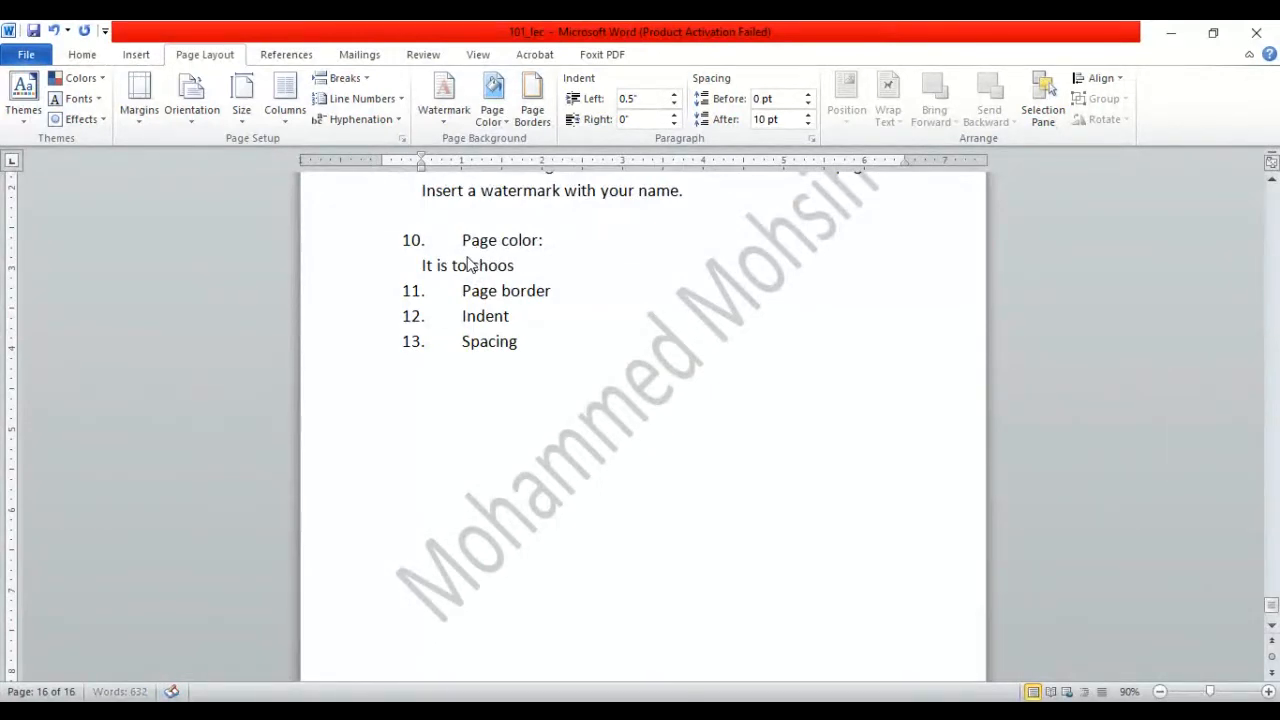
pyautogui.write('ose a color to the bac')
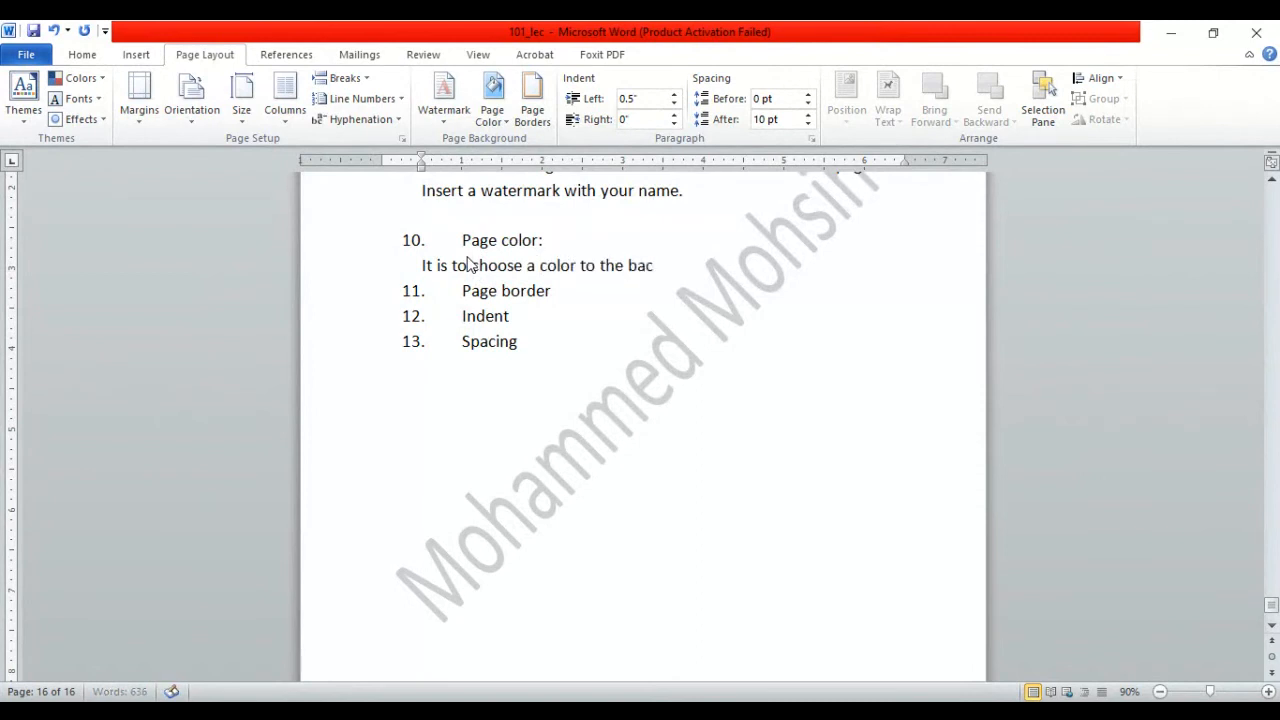
pyautogui.write('kground of the a')
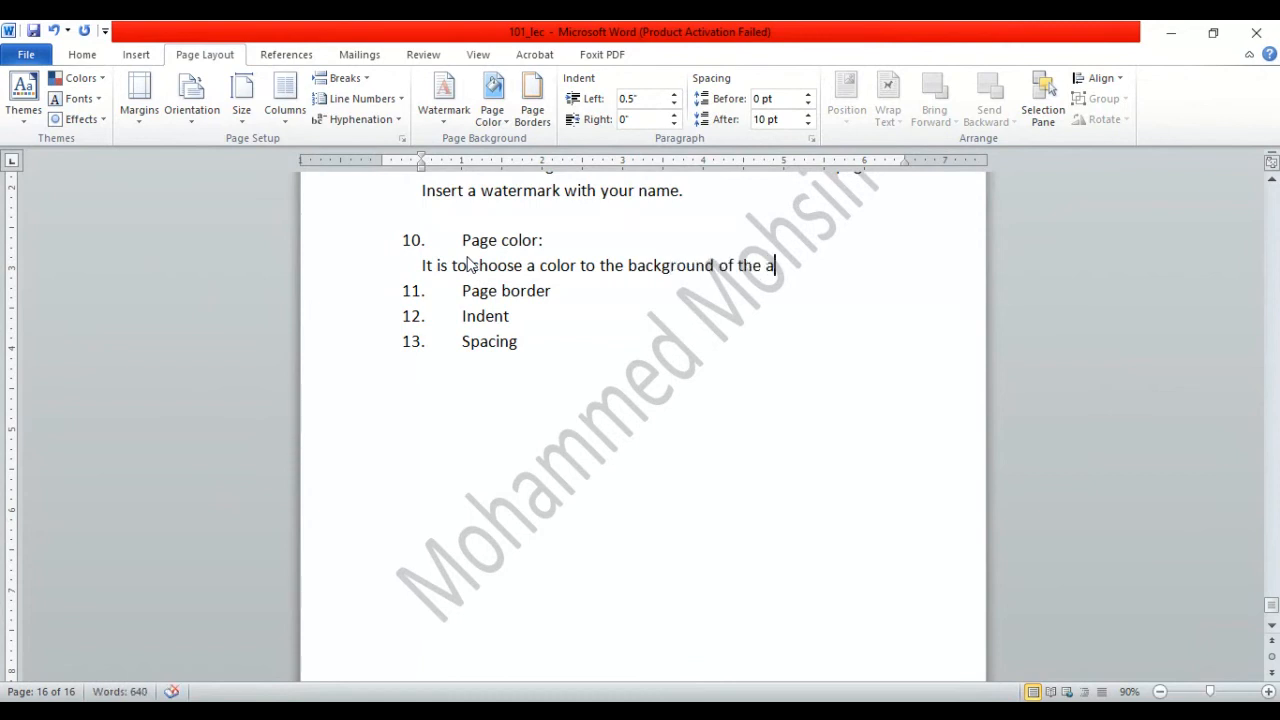
pyautogui.press('Return')
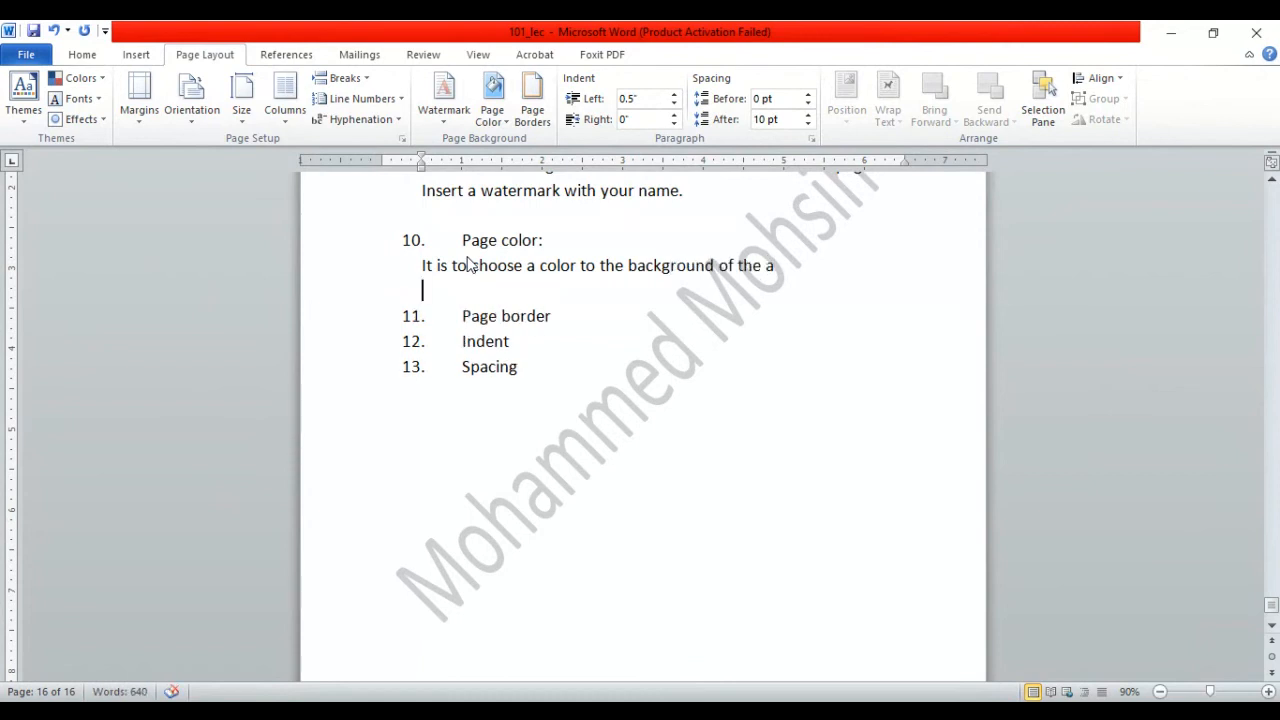
pyautogui.press('Return')
pyautogui.press('BackSpace')
pyautogui.press('BackSpace')
pyautogui.press('BackSpace')
pyautogui.write('page.')
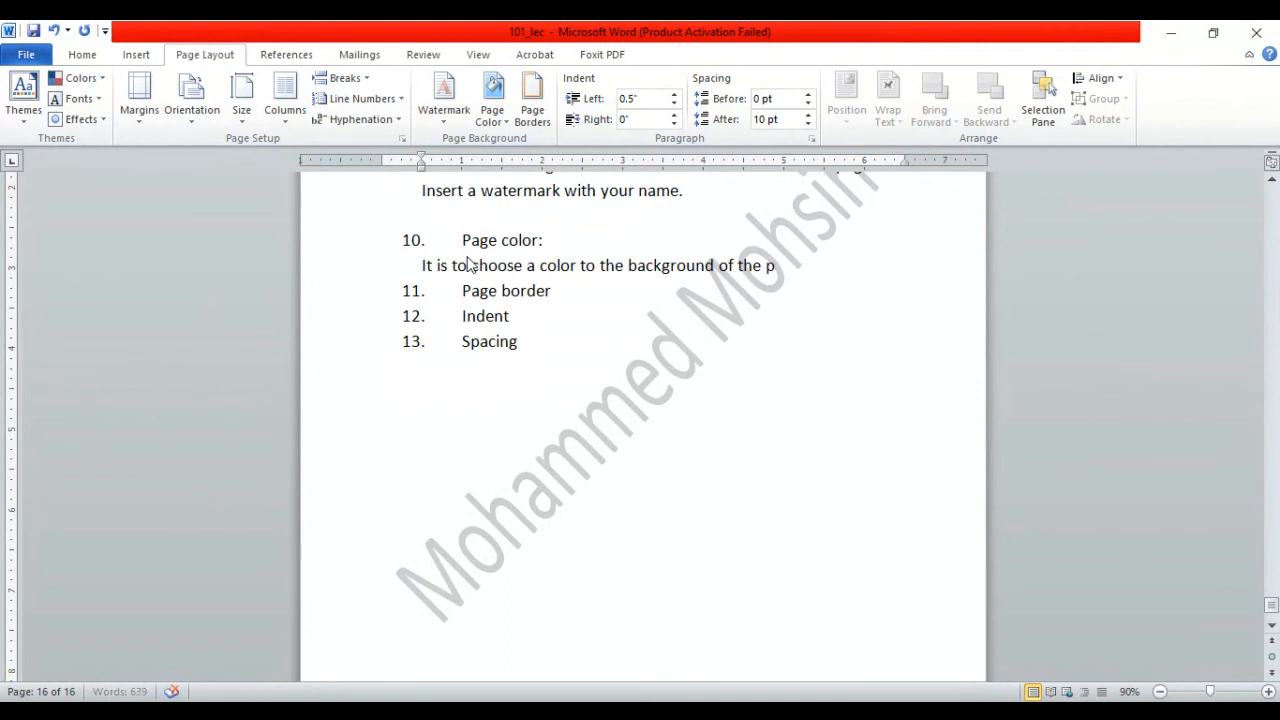
pyautogui.press('Return')
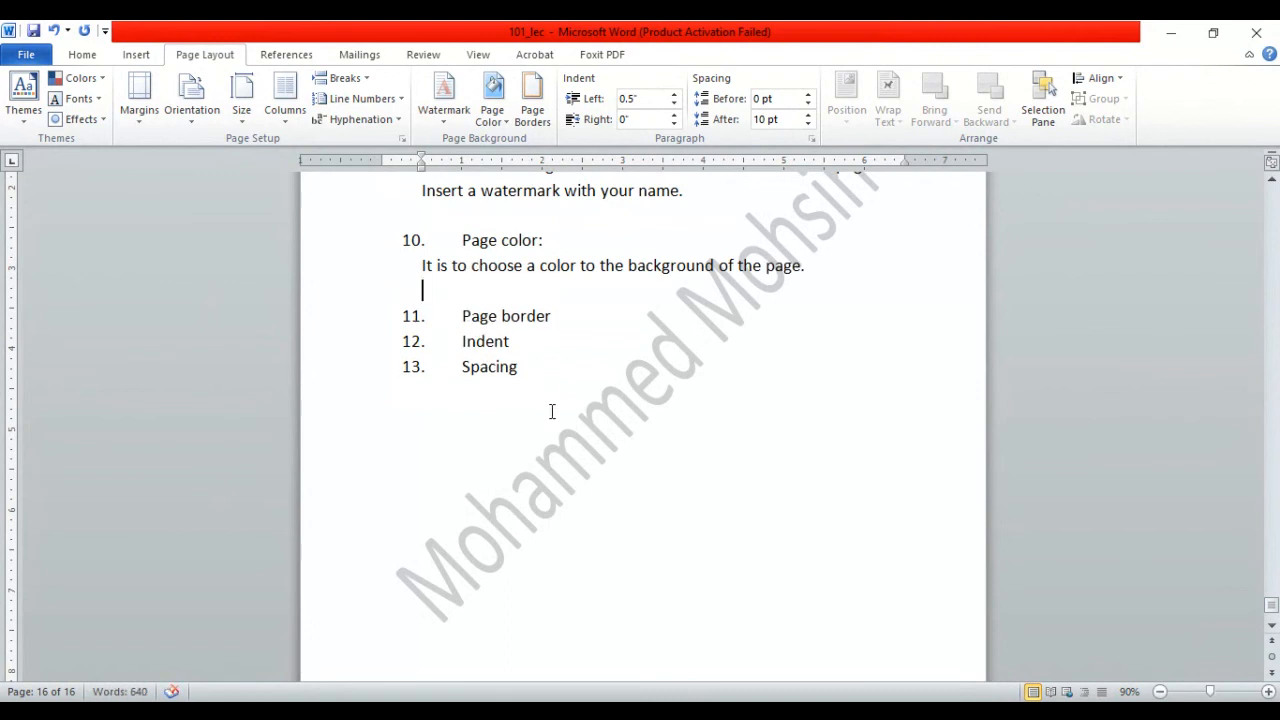
# - Try a light aqua theme color as the document's page background
pyautogui.click(1268, 694)
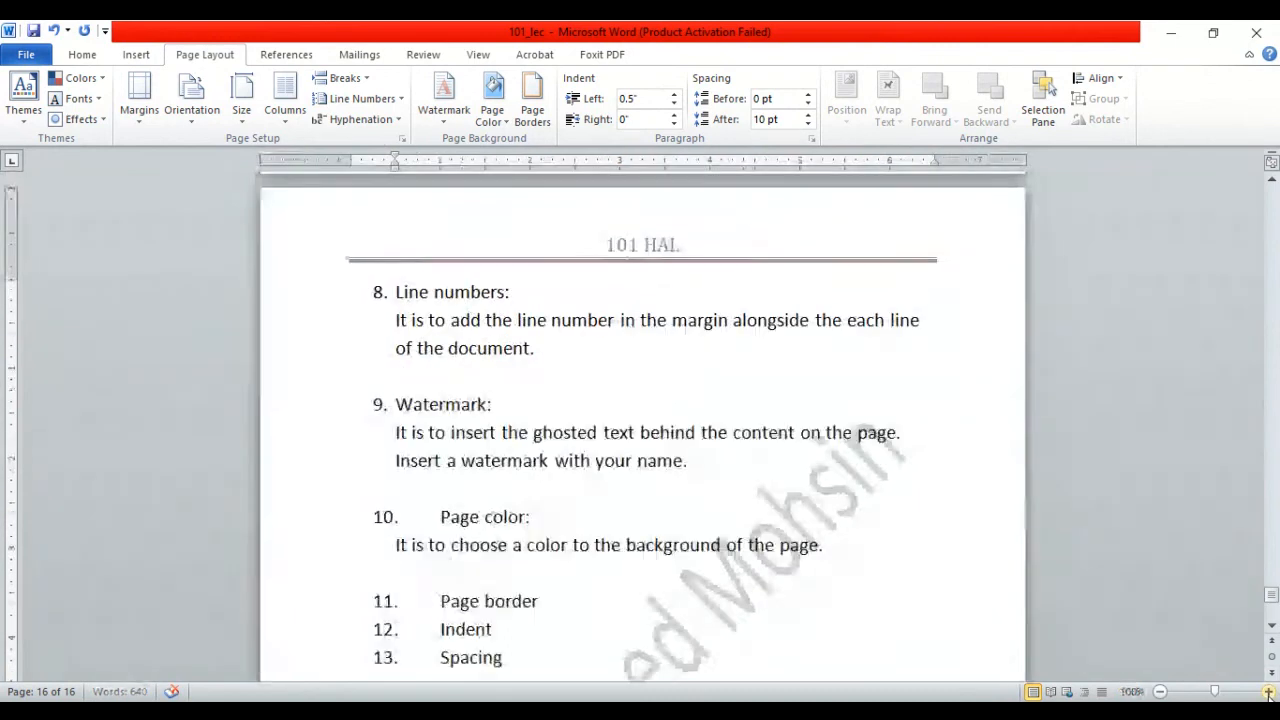
pyautogui.click(1268, 694)
pyautogui.click(1268, 694)
pyautogui.click(1268, 694)
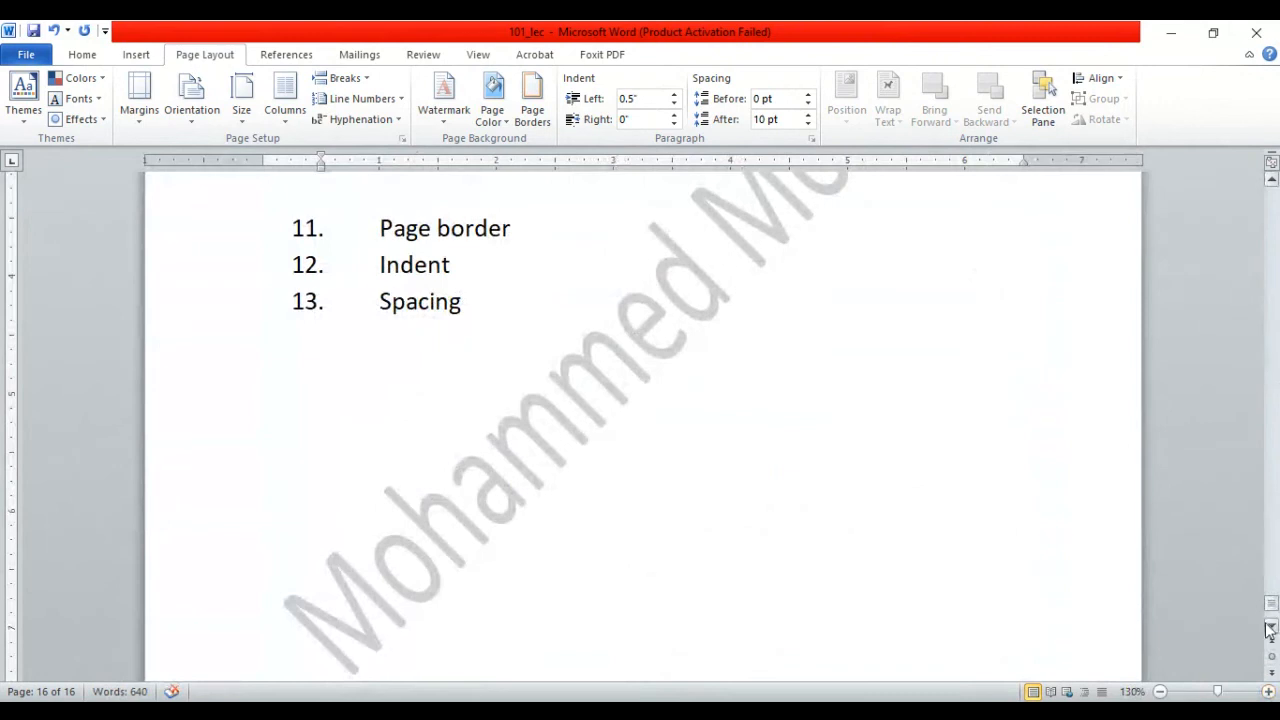
pyautogui.click(1272, 187)
pyautogui.click(1272, 187)
pyautogui.click(1272, 187)
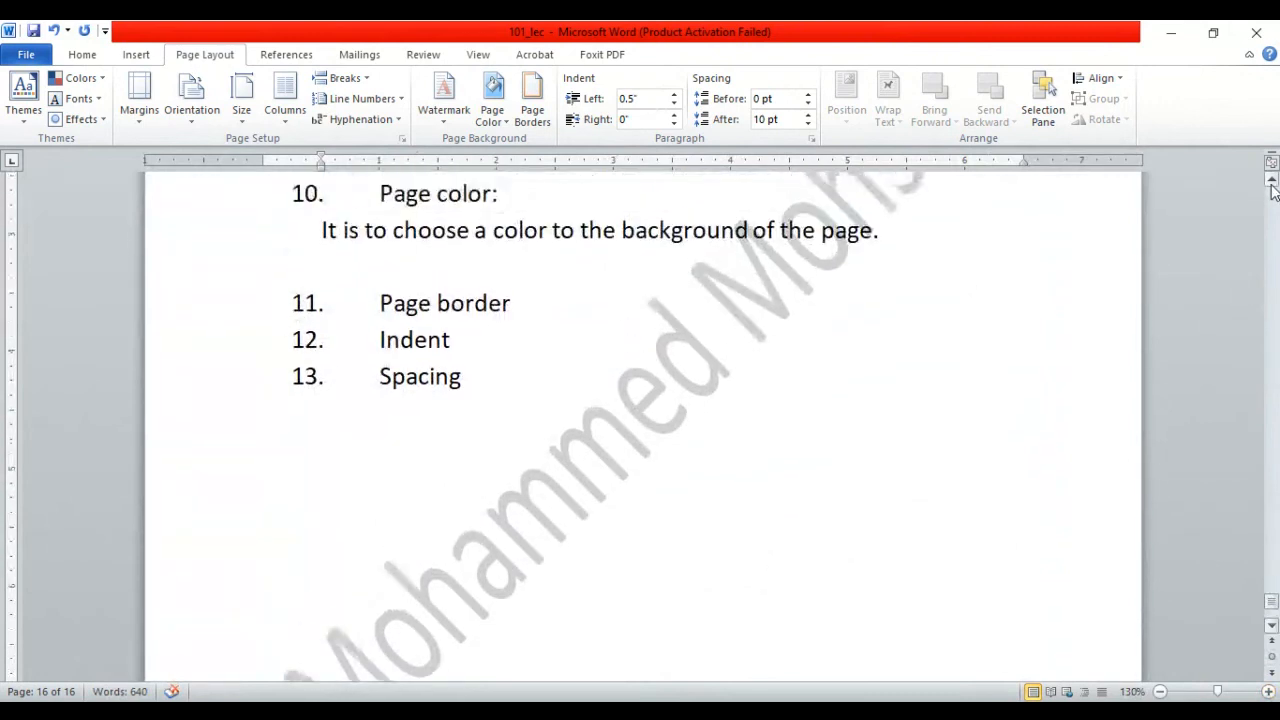
pyautogui.click(1272, 187)
pyautogui.click(1272, 180)
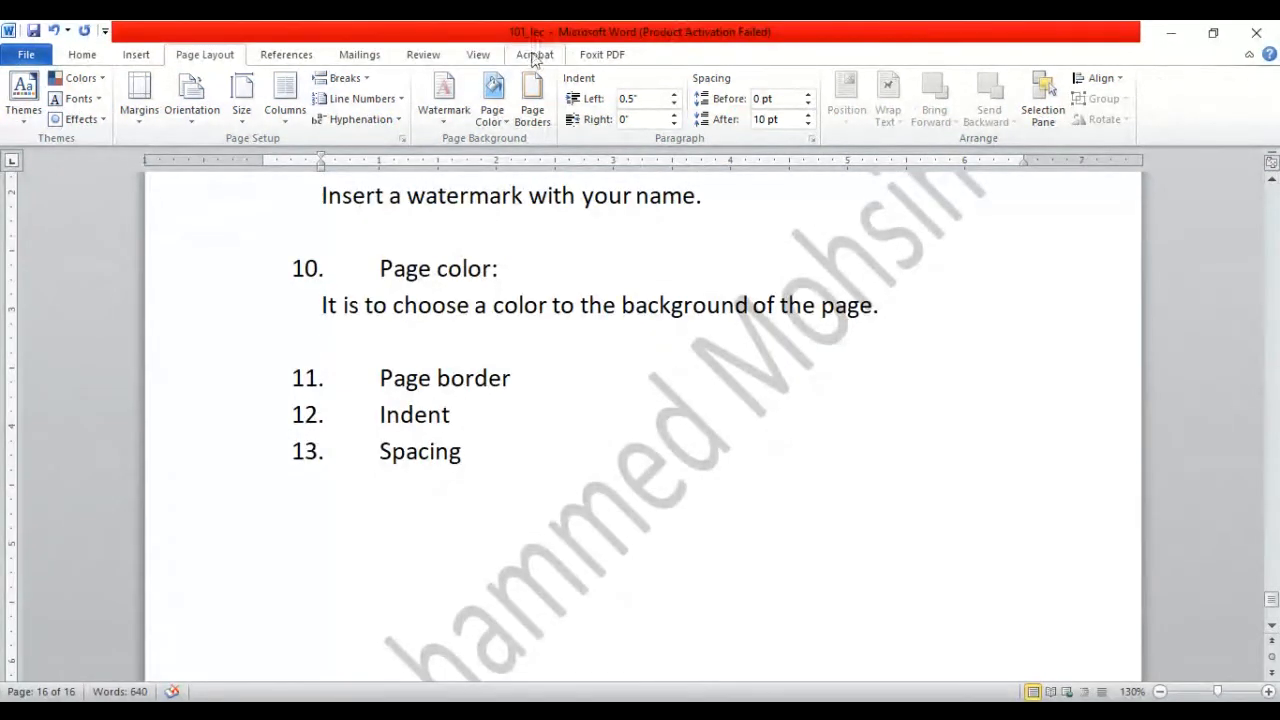
pyautogui.click(492, 112)
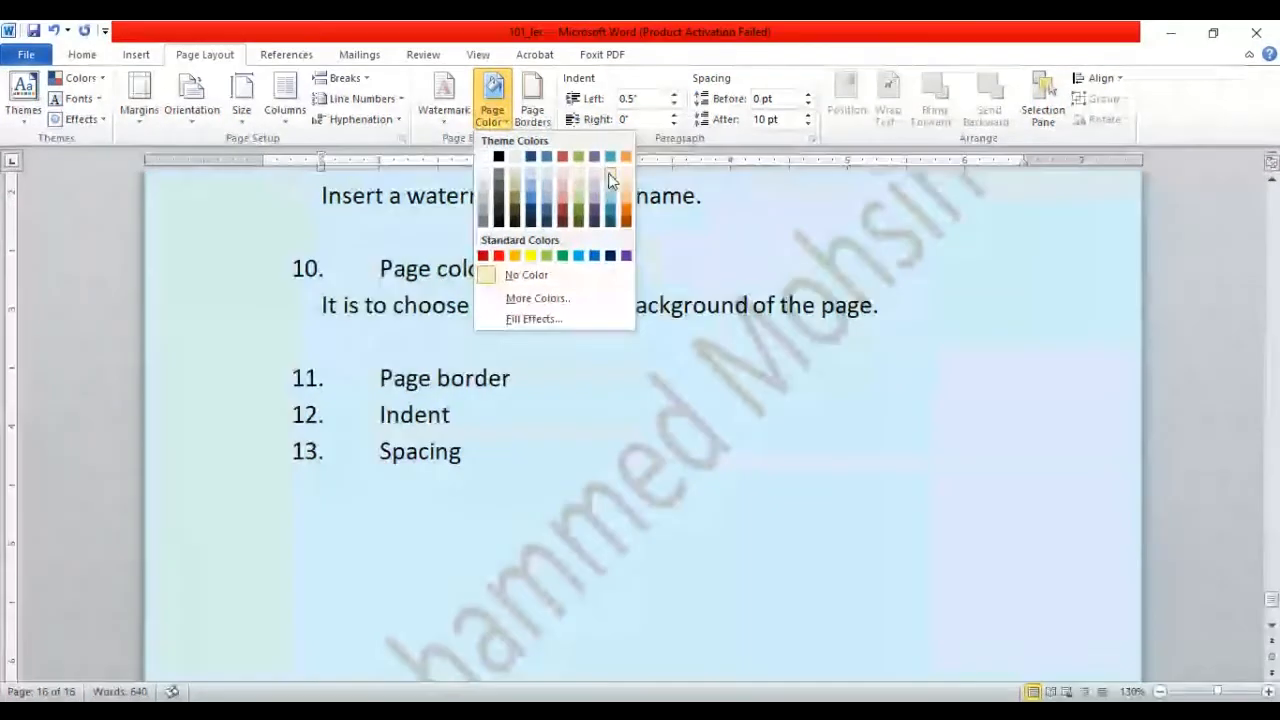
pyautogui.click(609, 177)
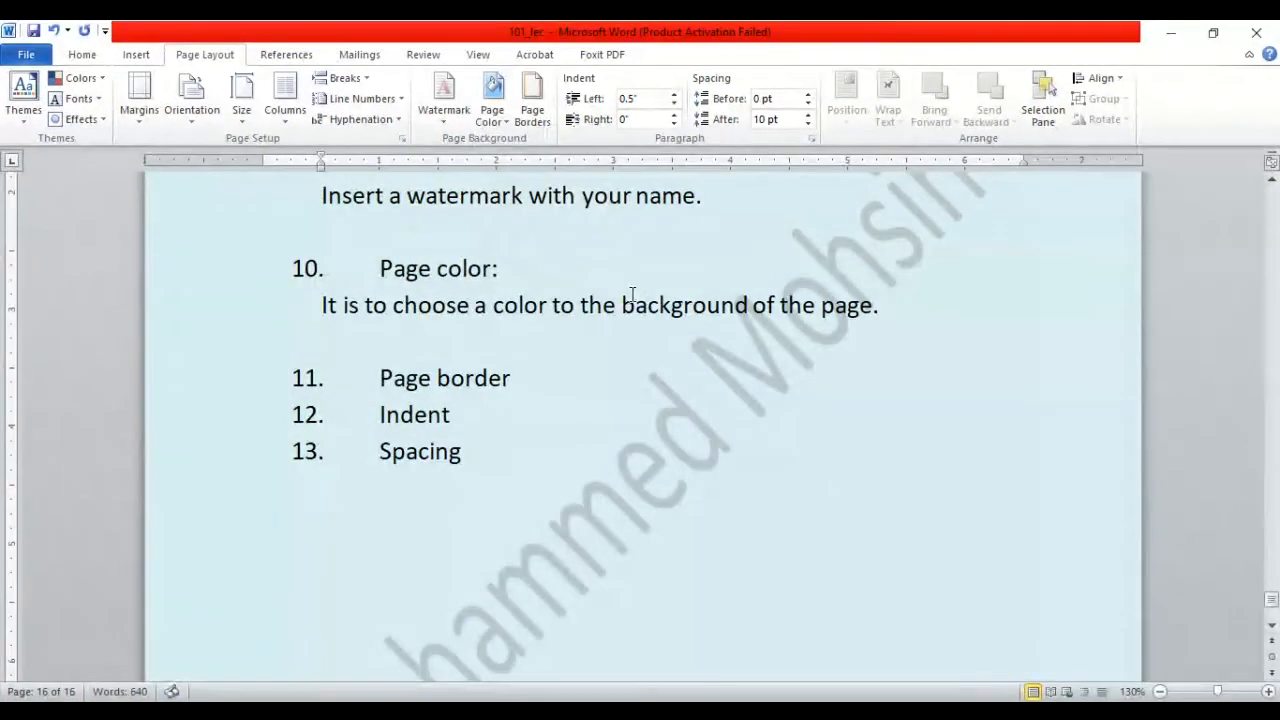
# - Try a light red theme color as the page background, and set the page back to No Color
pyautogui.click(499, 124)
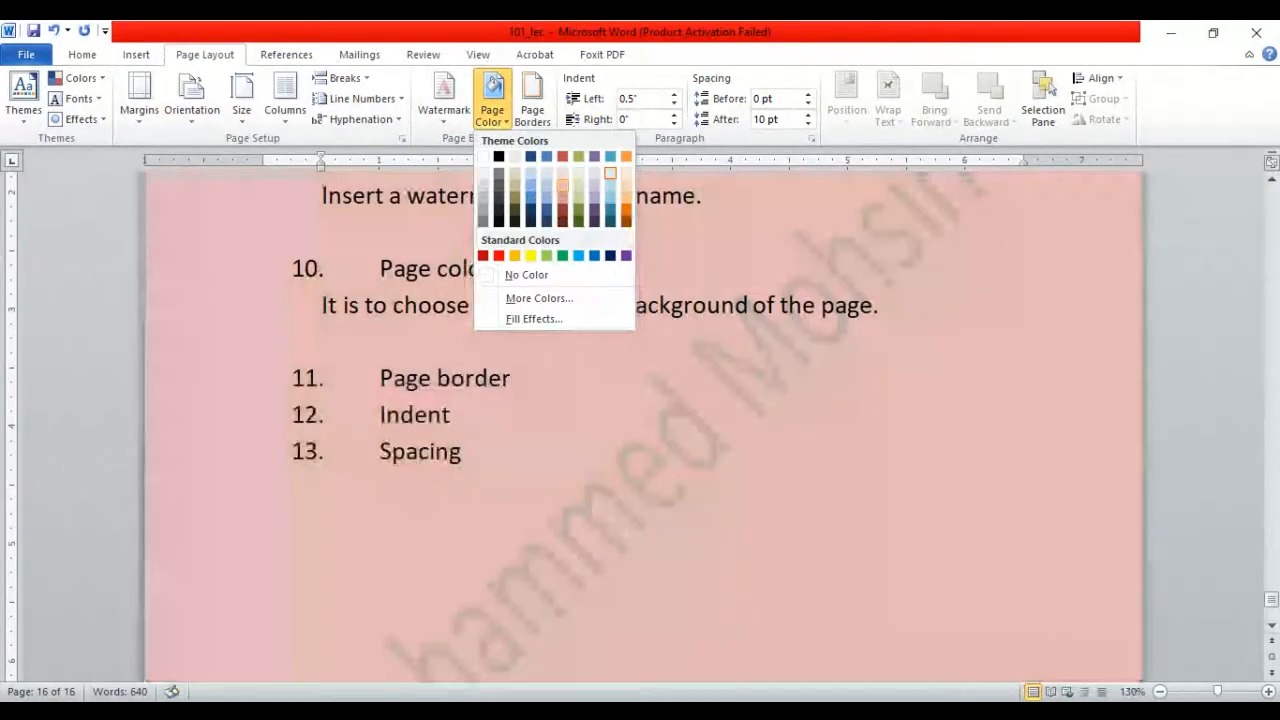
pyautogui.click(563, 187)
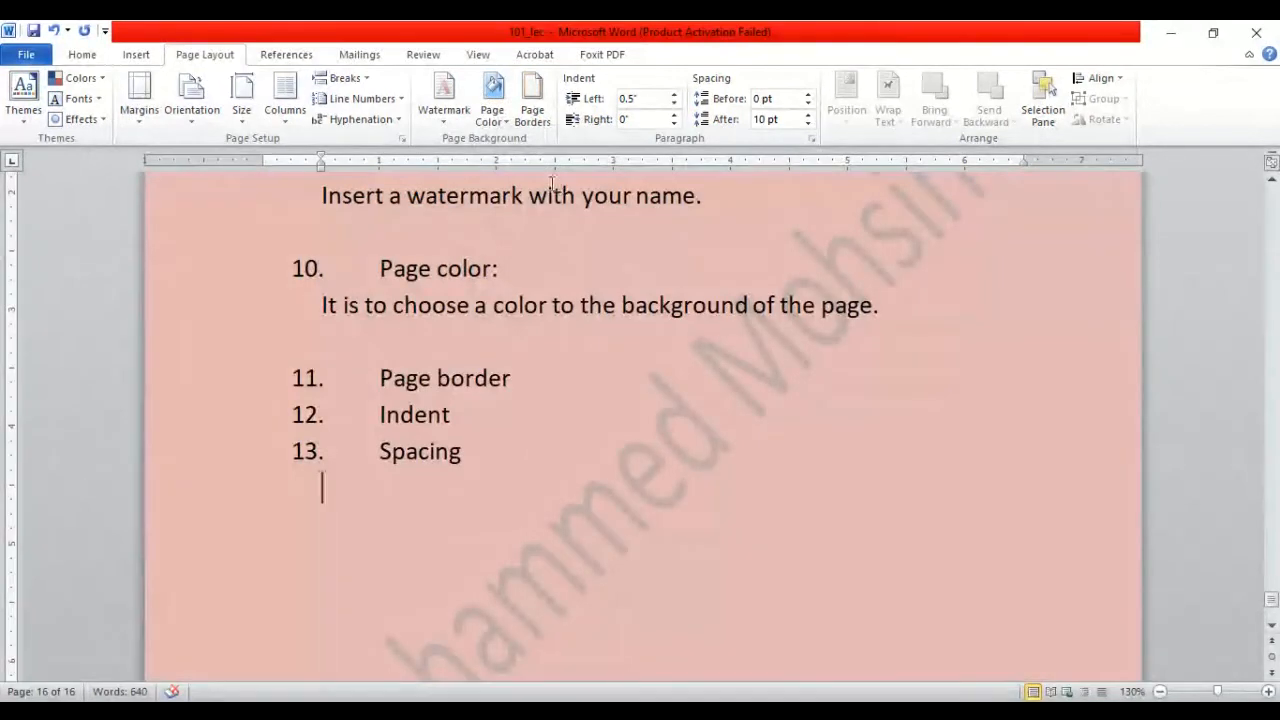
pyautogui.click(505, 118)
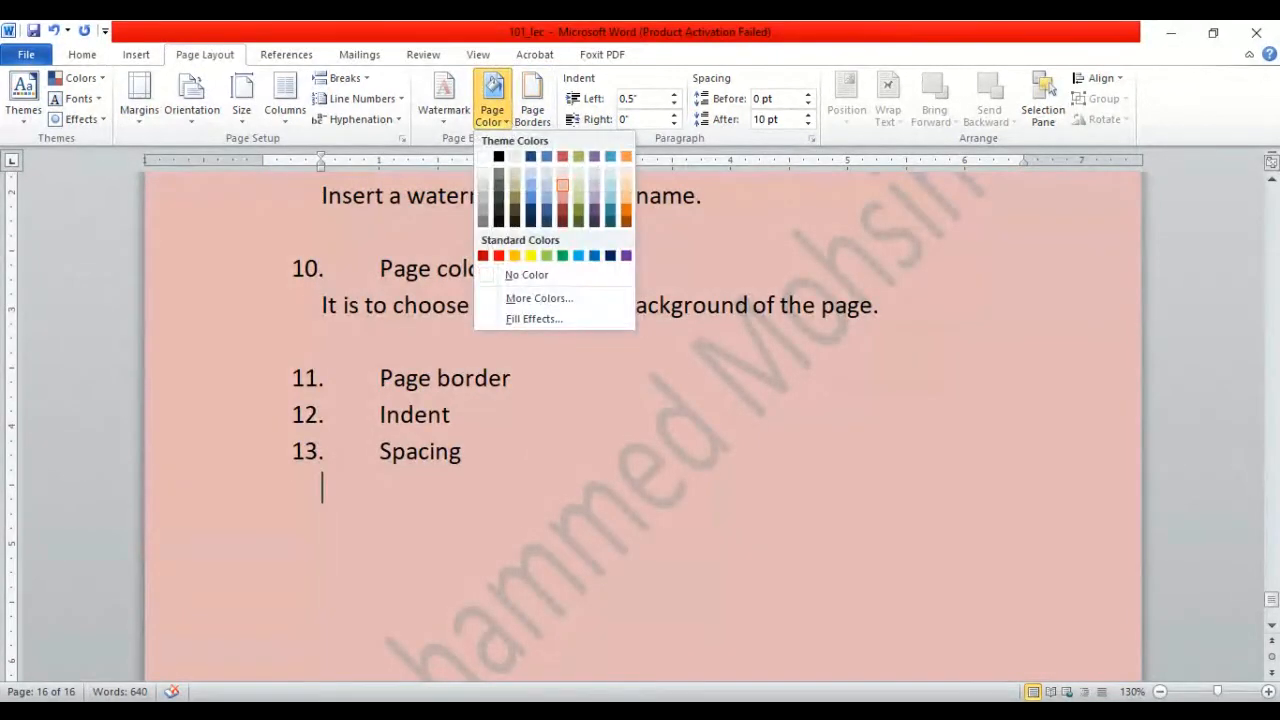
pyautogui.click(526, 274)
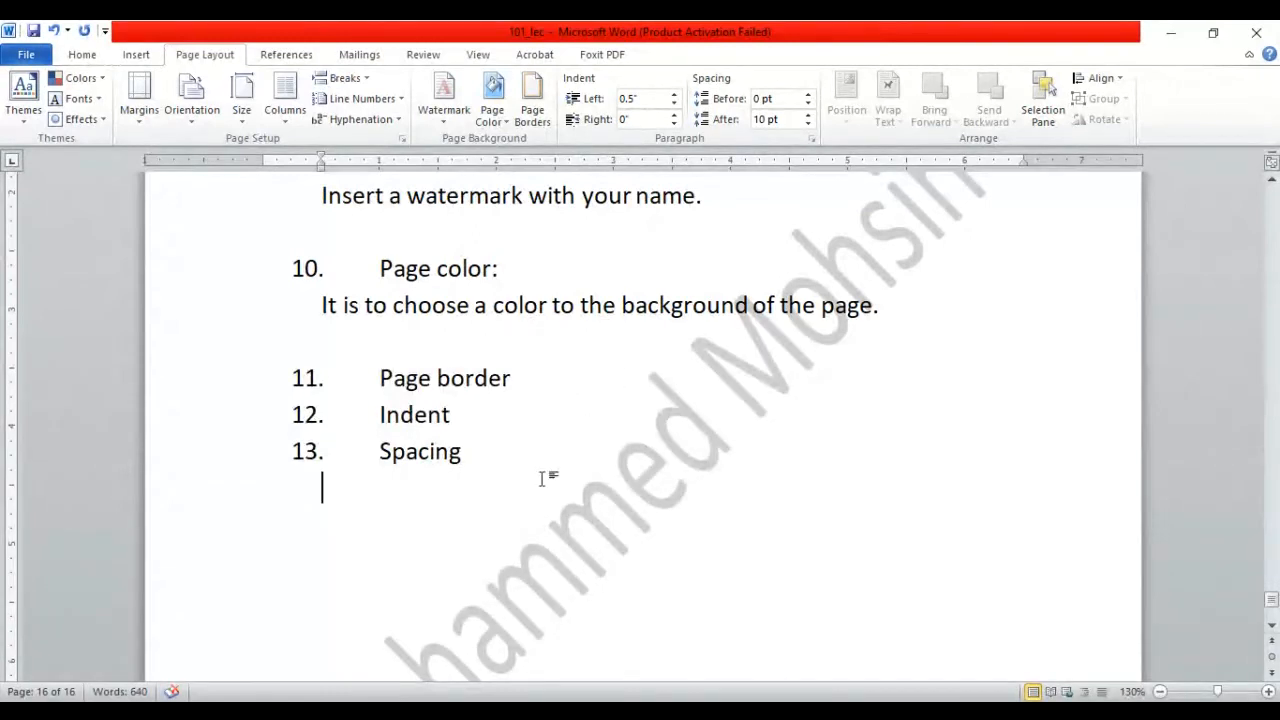
# - Add a colon after the "Page border" heading and start an unnumbered, indented line directly below it
pyautogui.click(522, 380)
pyautogui.write(':')
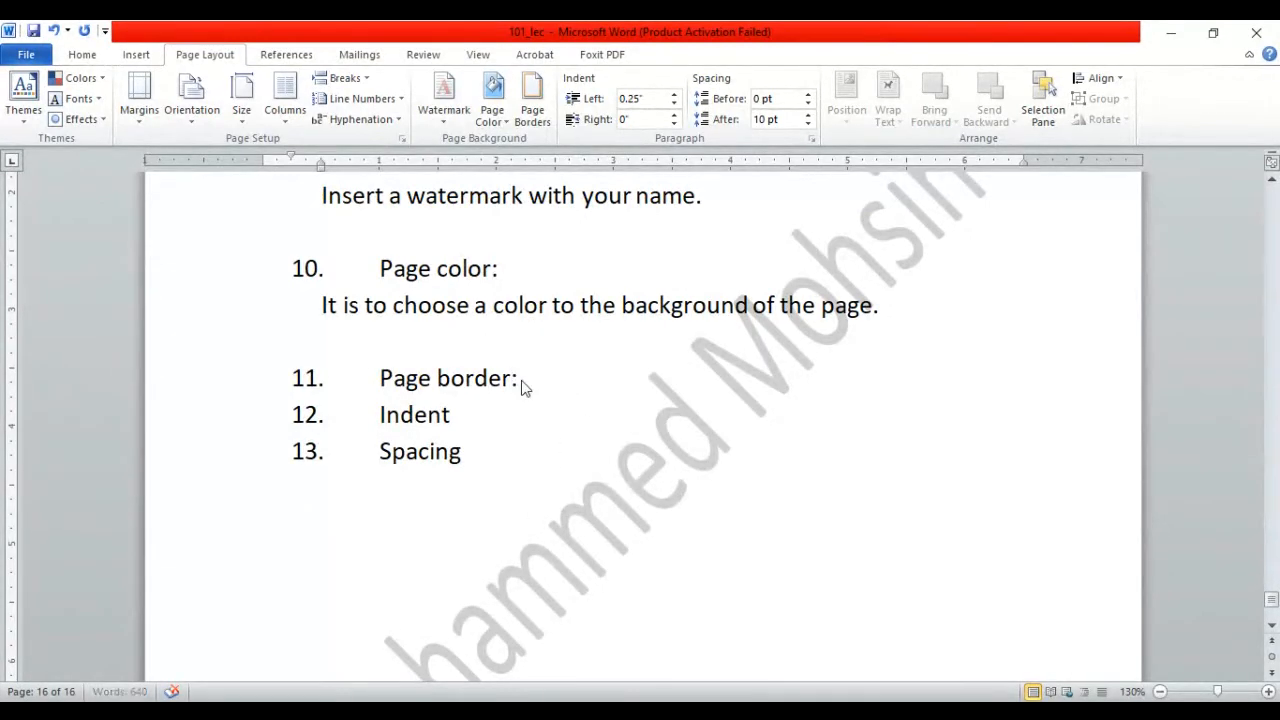
pyautogui.press('Return')
pyautogui.press('BackSpace')
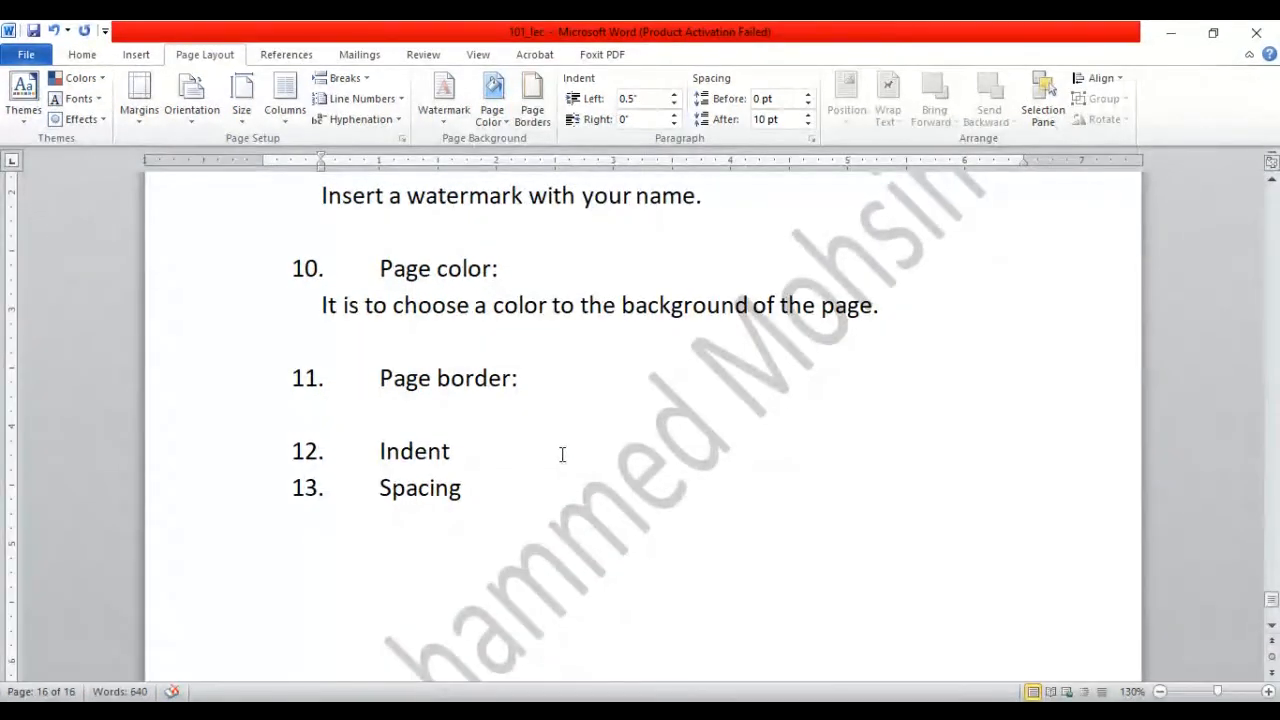
# - Under Page border, write "It will add or change the border around the page." and add a blank line
pyautogui.write('It will ')
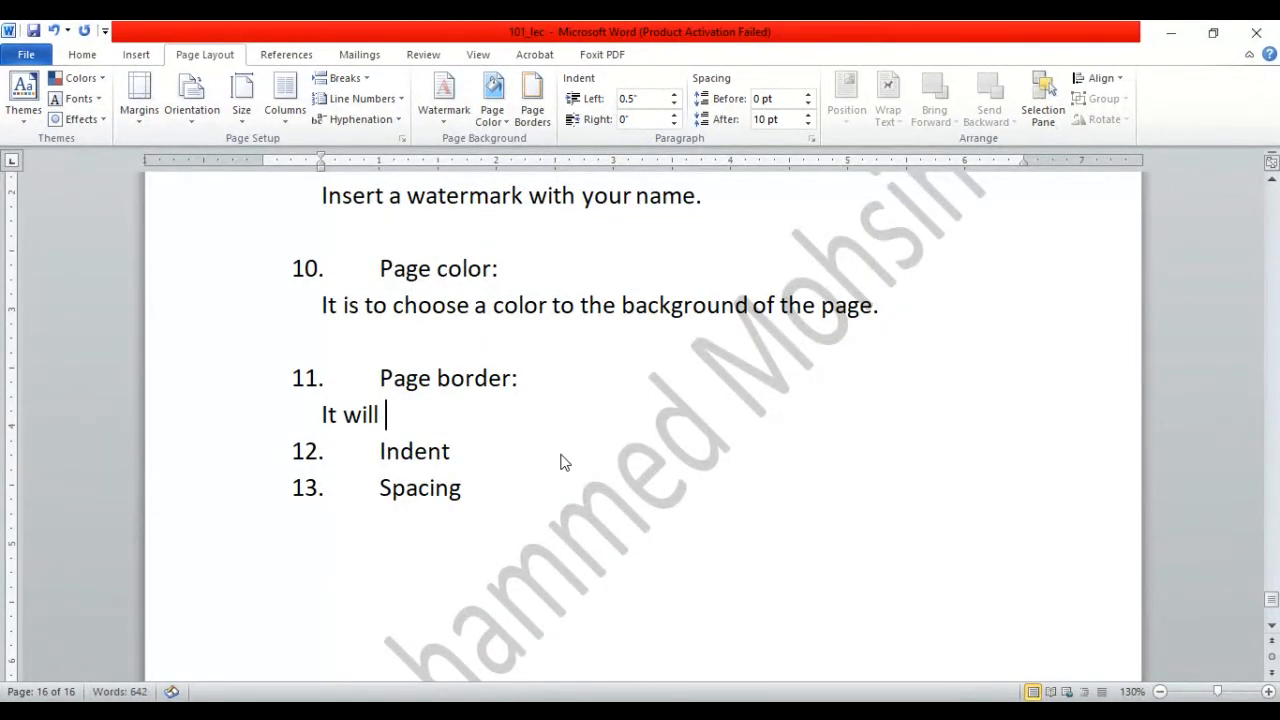
pyautogui.write('add or cha')
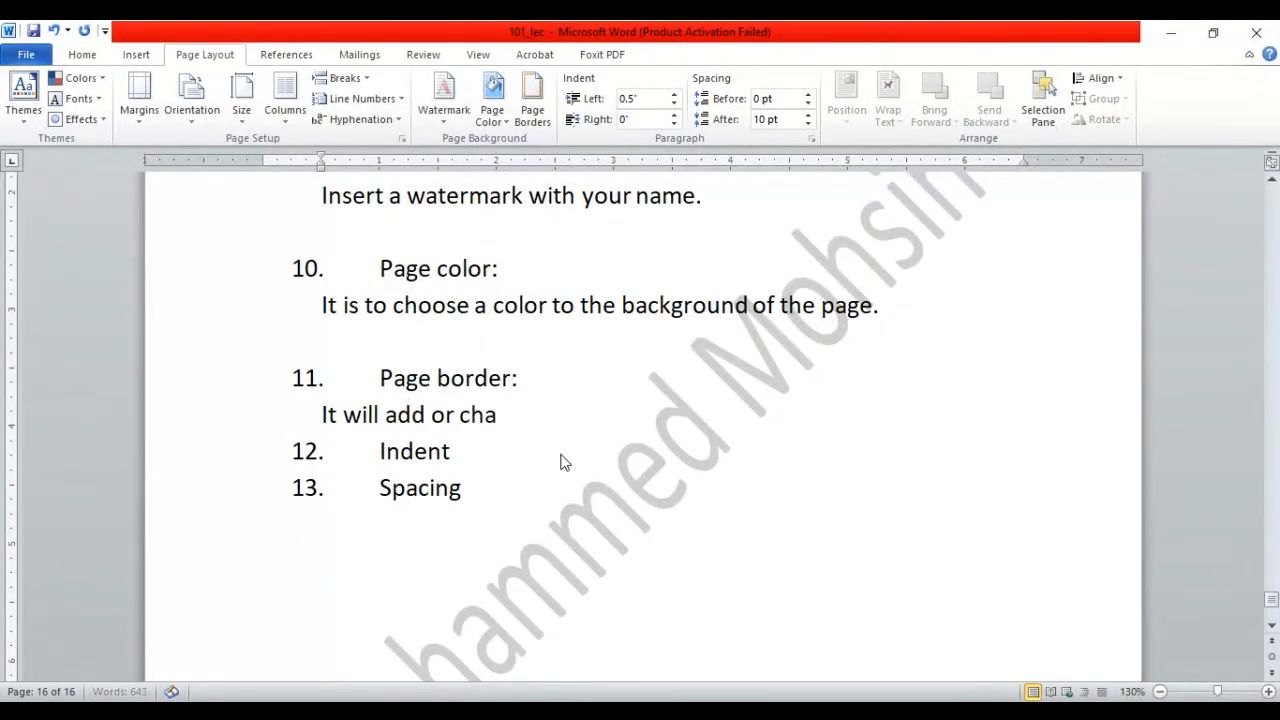
pyautogui.write('nge the b')
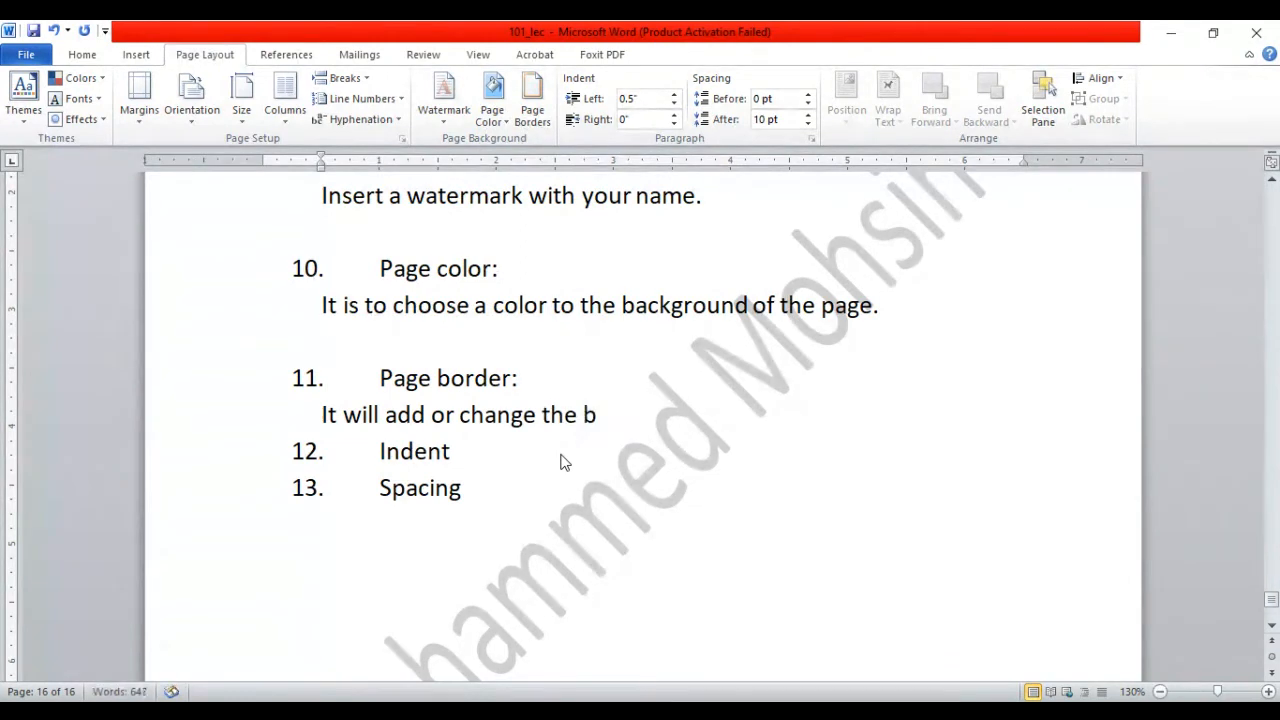
pyautogui.write('order arou')
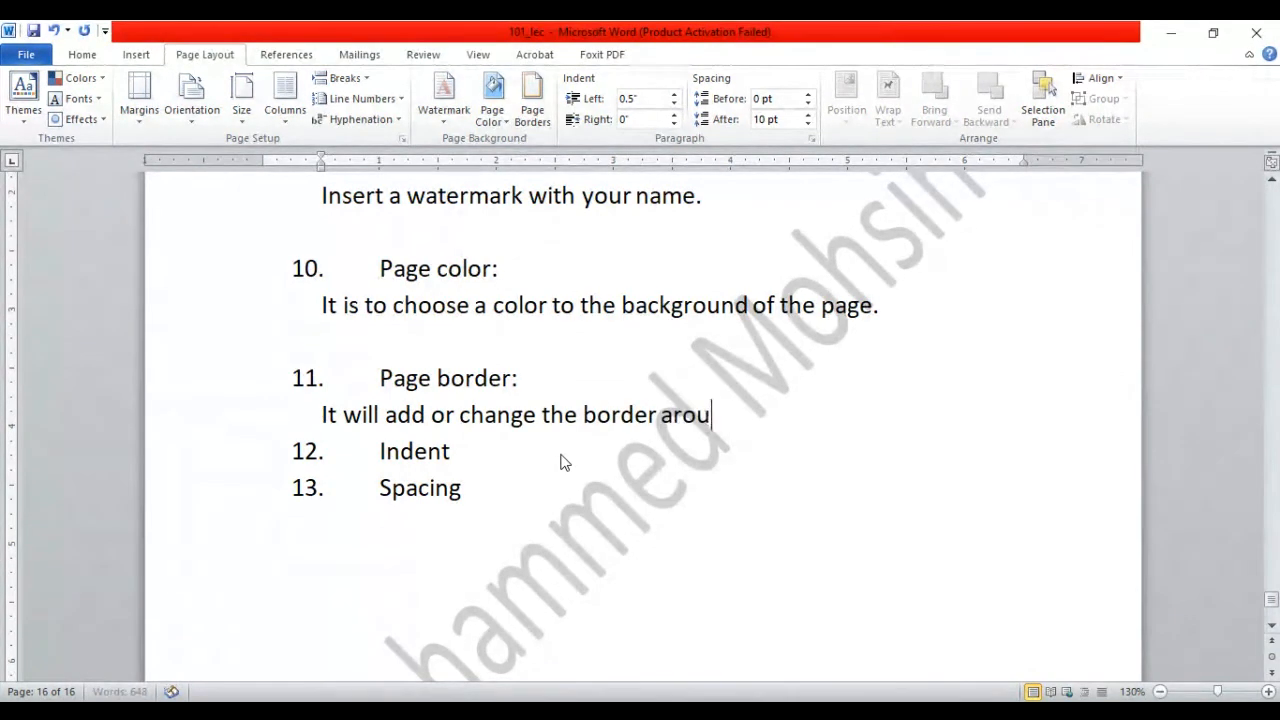
pyautogui.write('nd the page.')
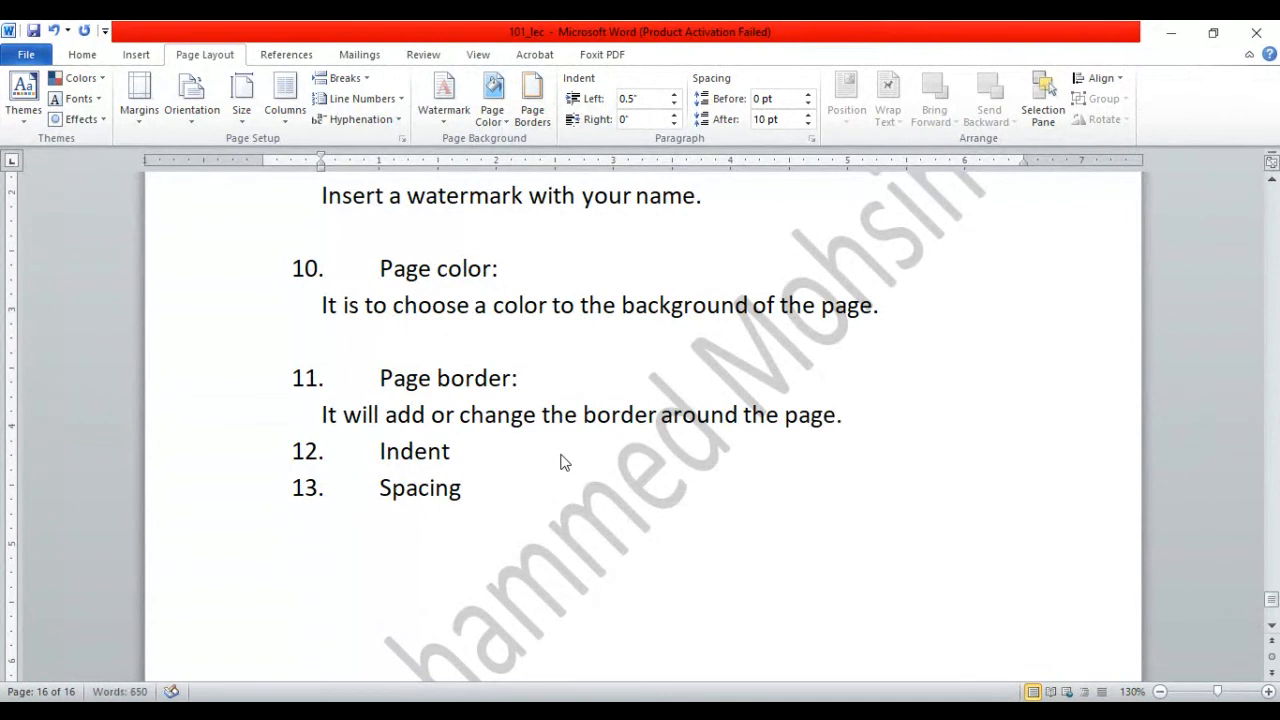
pyautogui.press('Return')
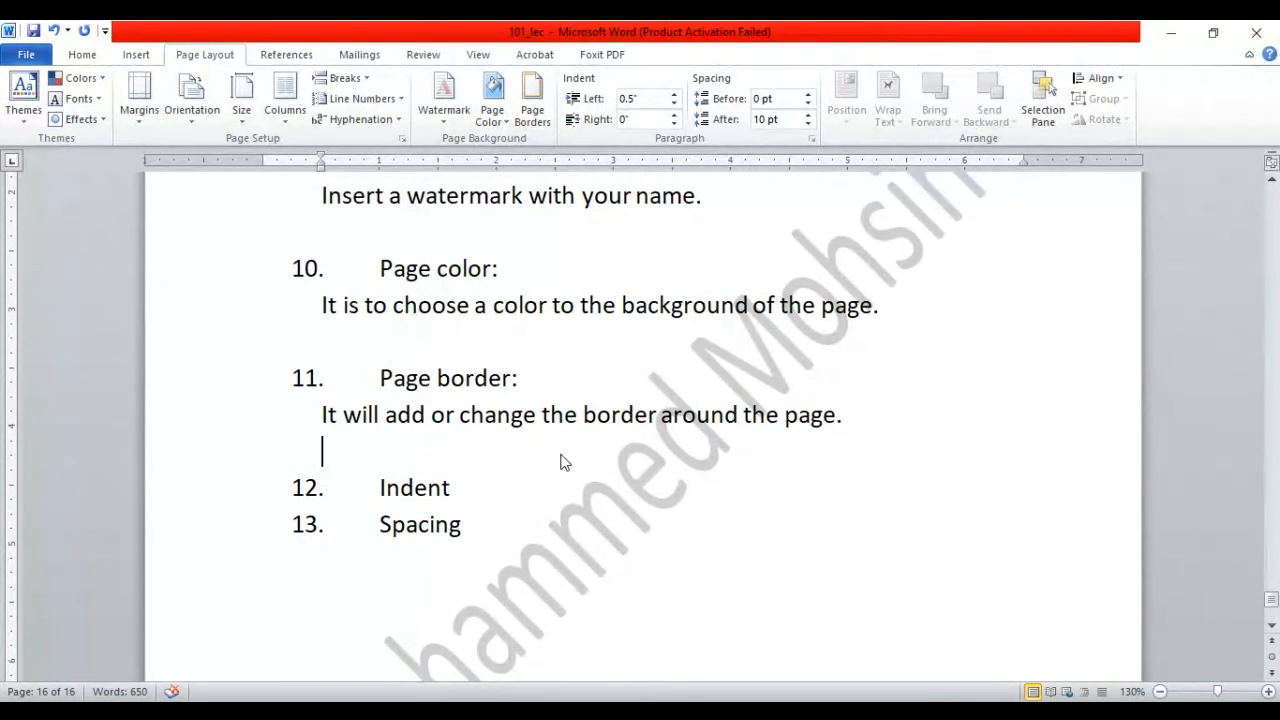
# - Add a Box page border with a solid ½ pt line to the whole document
pyautogui.click(538, 118)
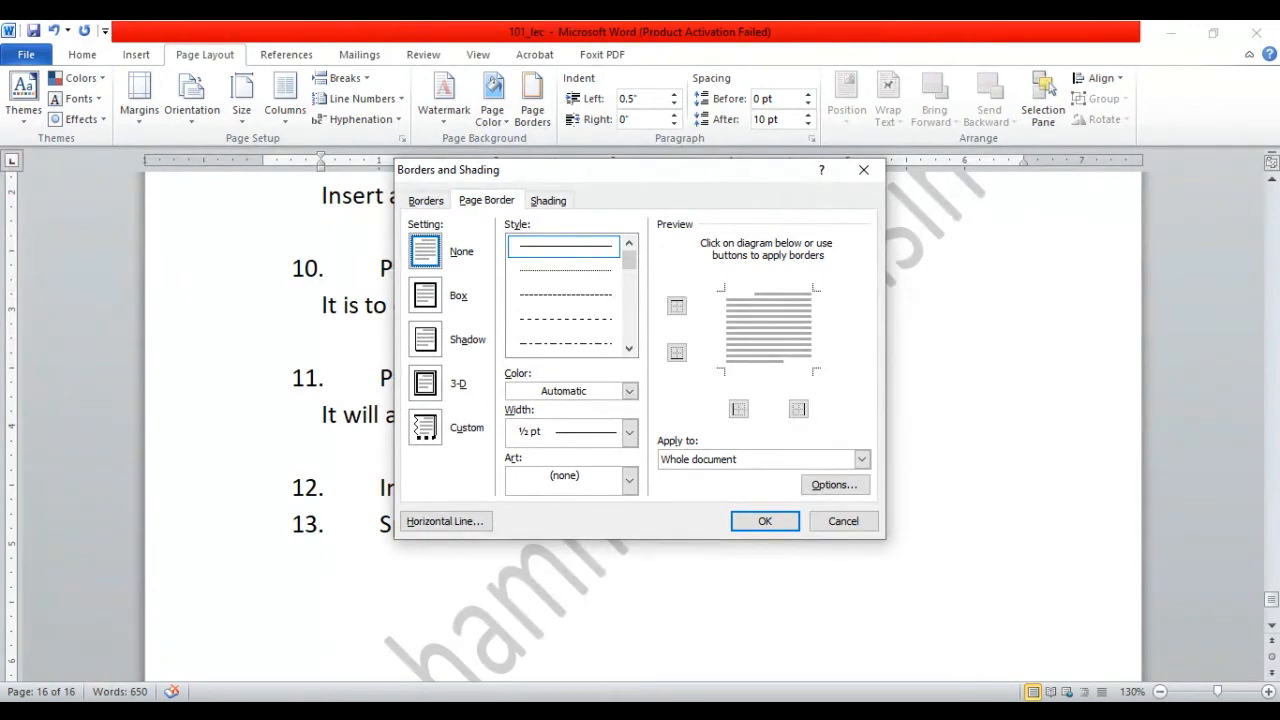
pyautogui.click(425, 296)
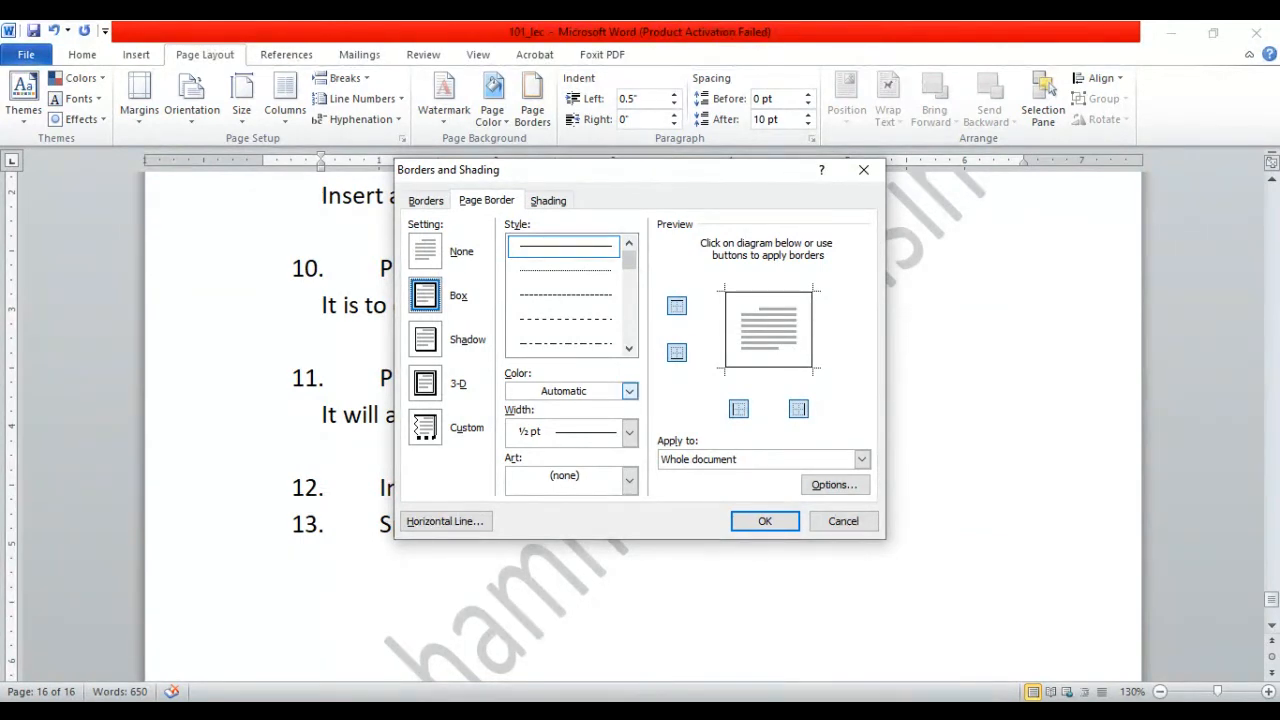
pyautogui.click(629, 432)
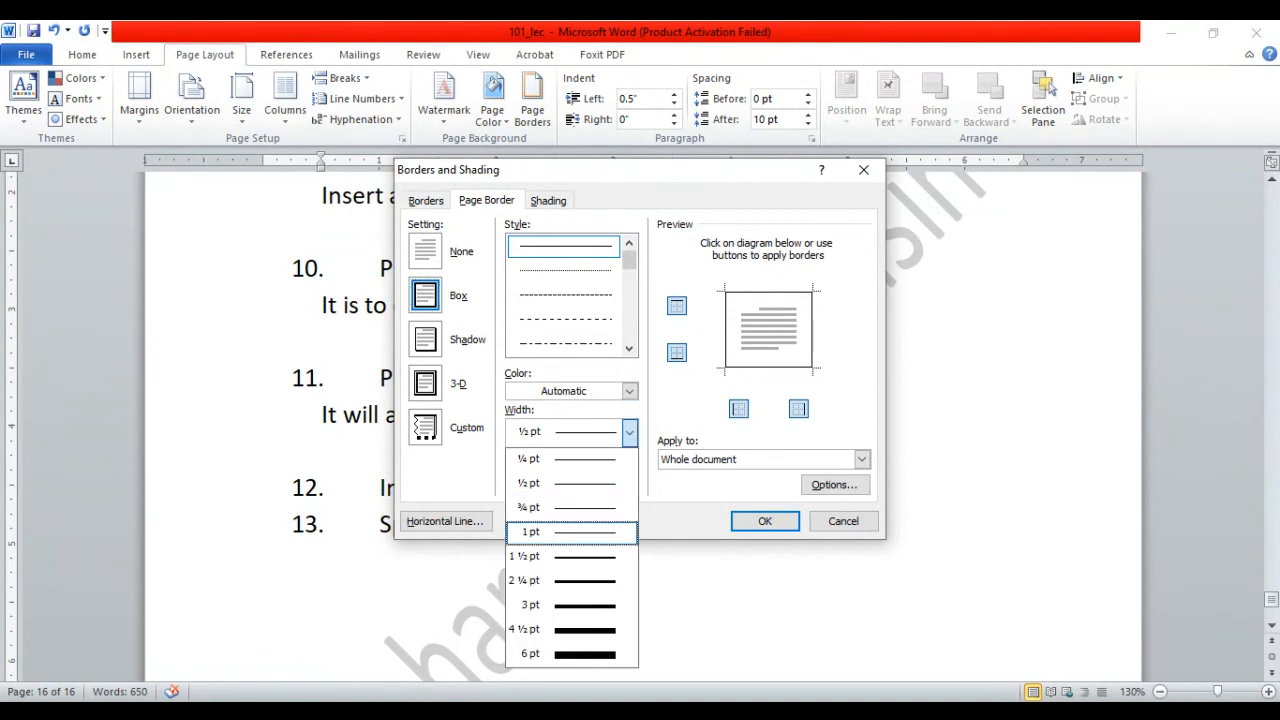
pyautogui.click(861, 613)
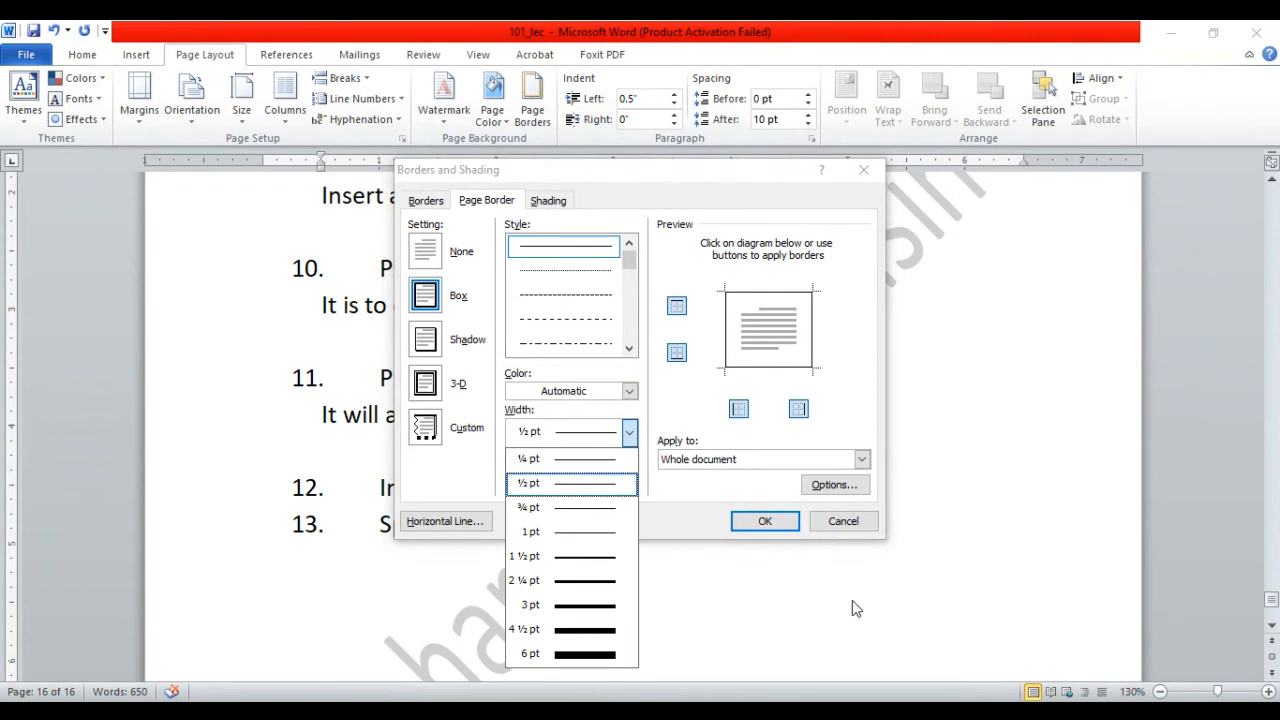
pyautogui.click(751, 520)
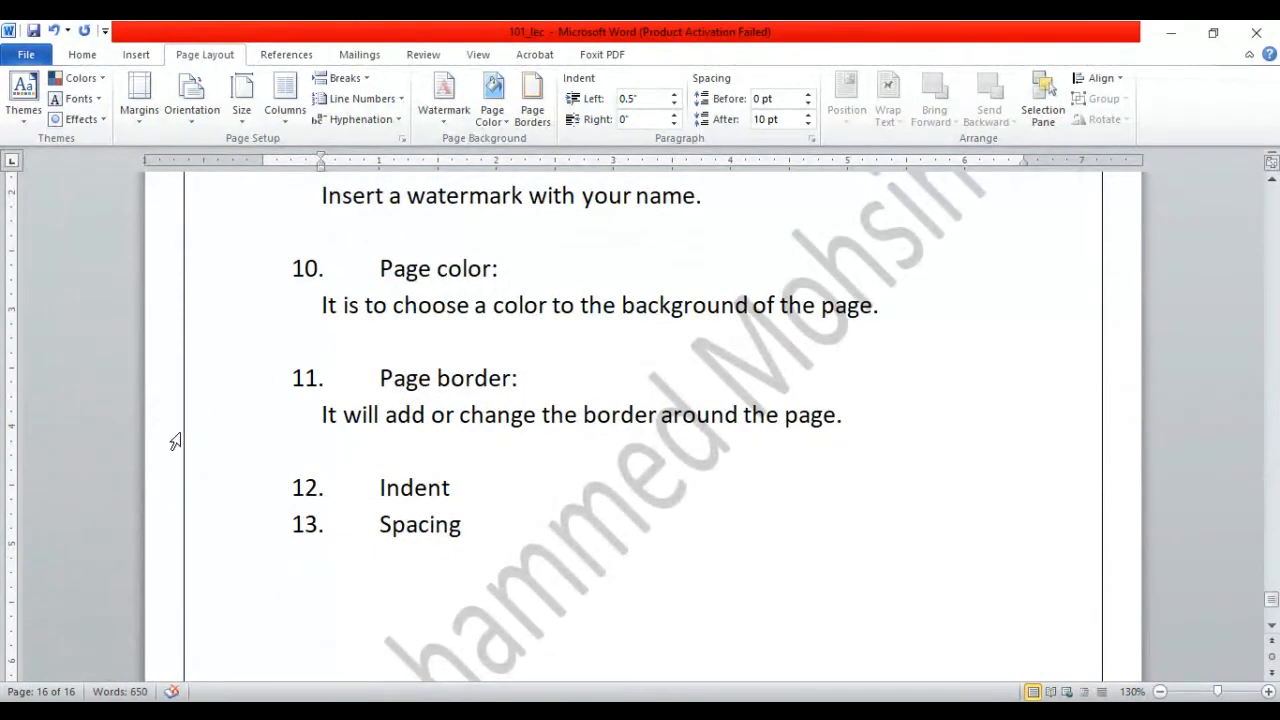
# - Try the wider-spaced dashed line style for the page border of the whole document
pyautogui.click(538, 115)
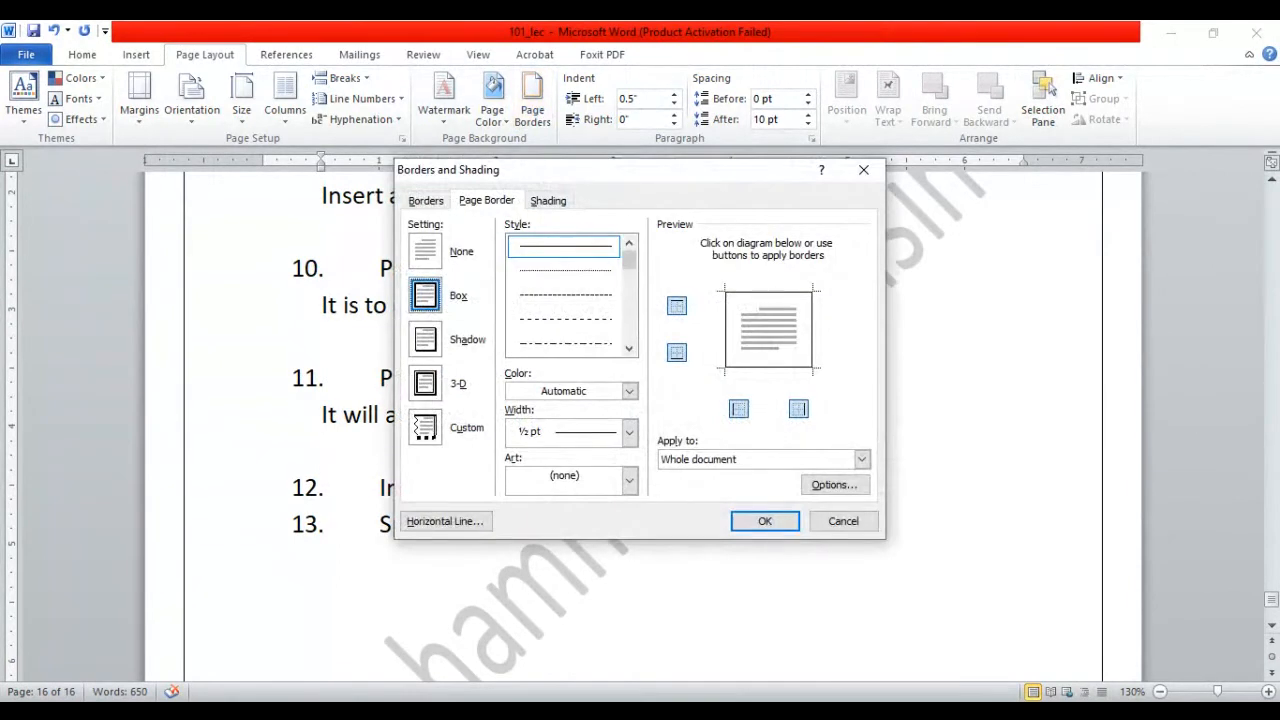
pyautogui.click(564, 320)
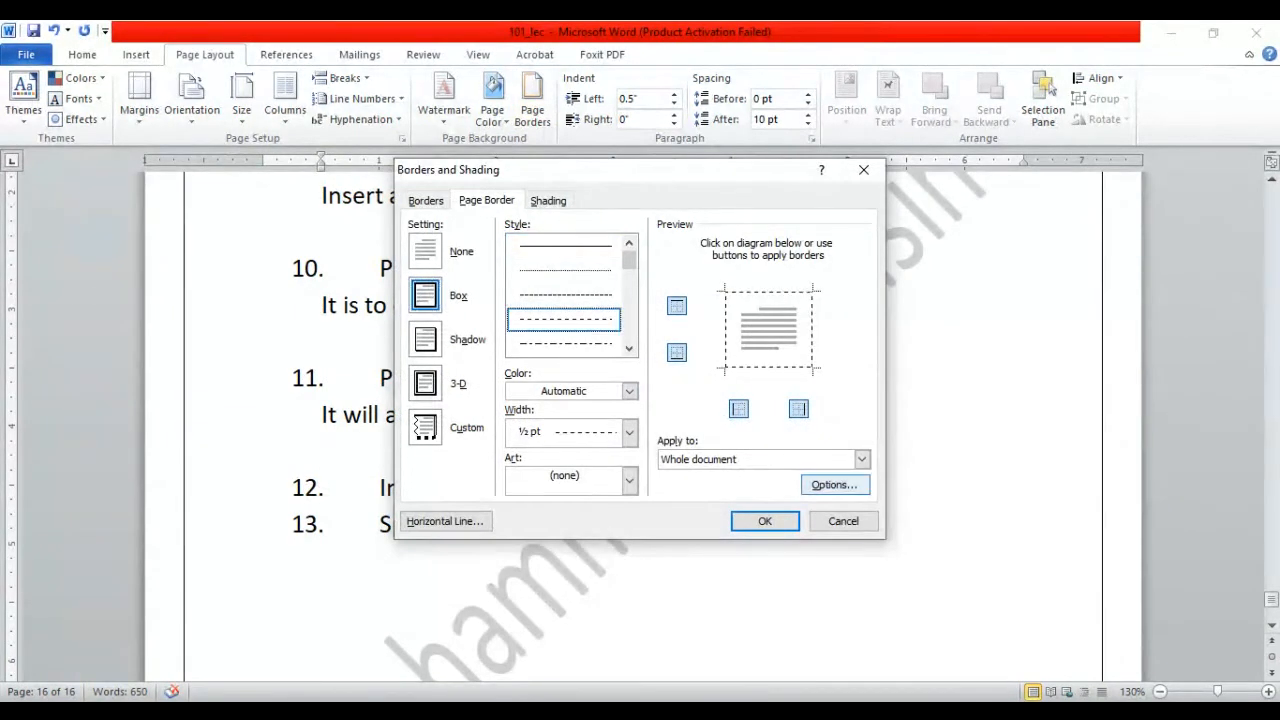
pyautogui.click(765, 521)
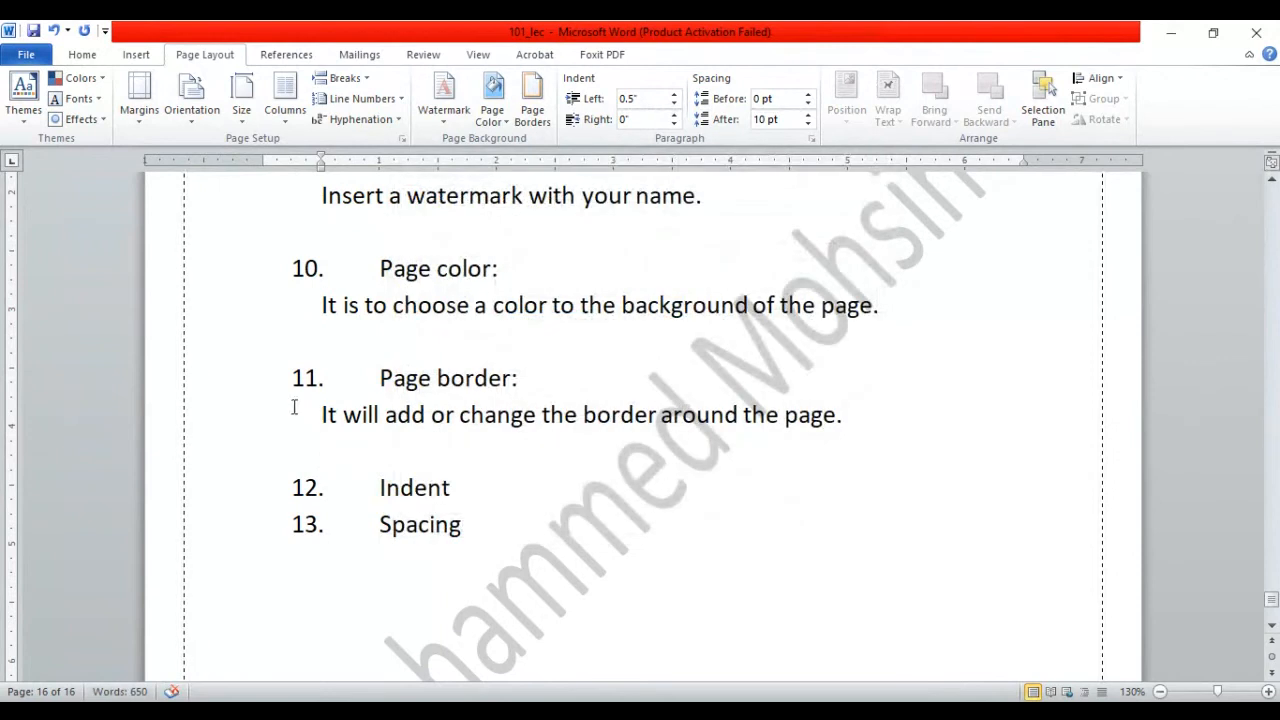
# - Try a 3 pt width for the dashed page border
pyautogui.click(532, 110)
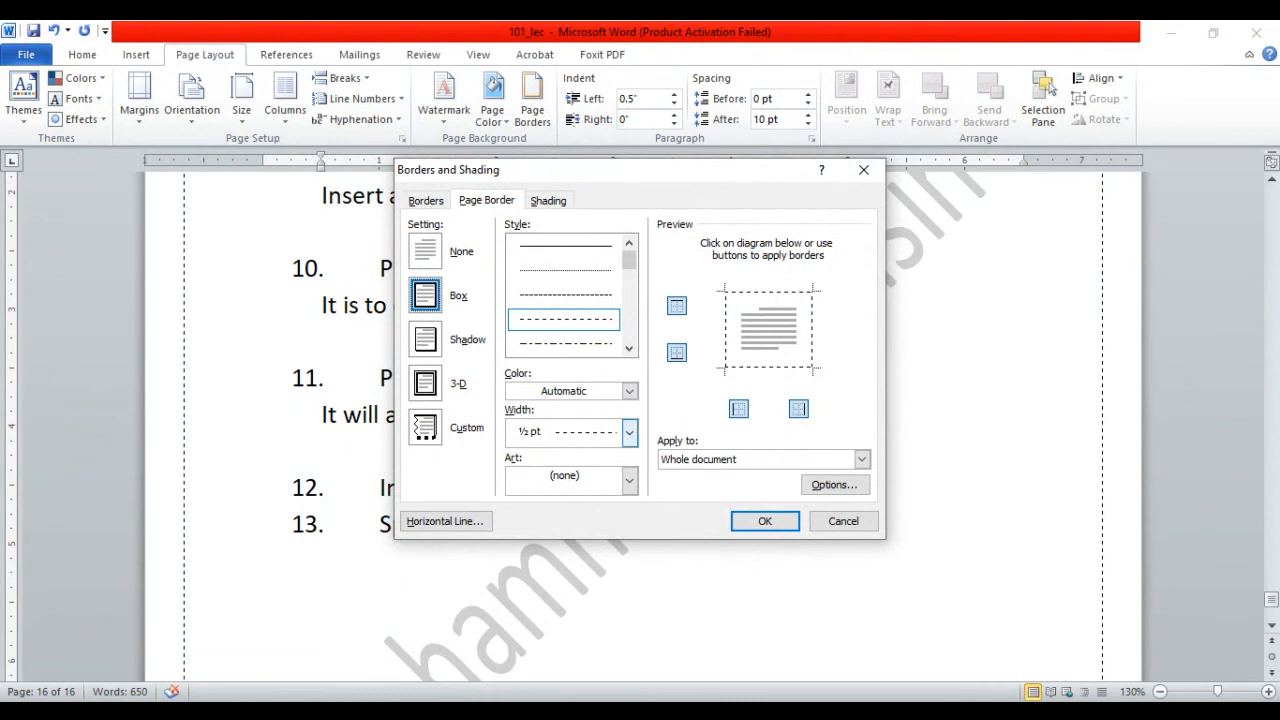
pyautogui.click(629, 432)
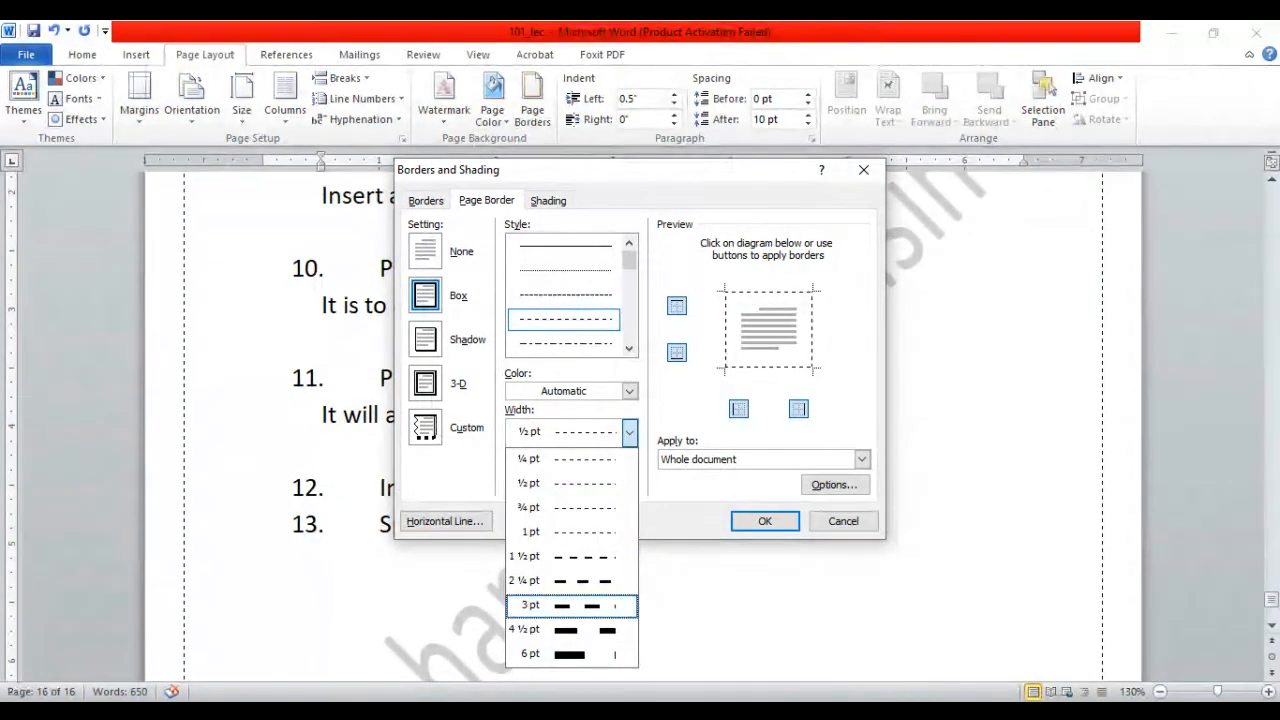
pyautogui.click(594, 605)
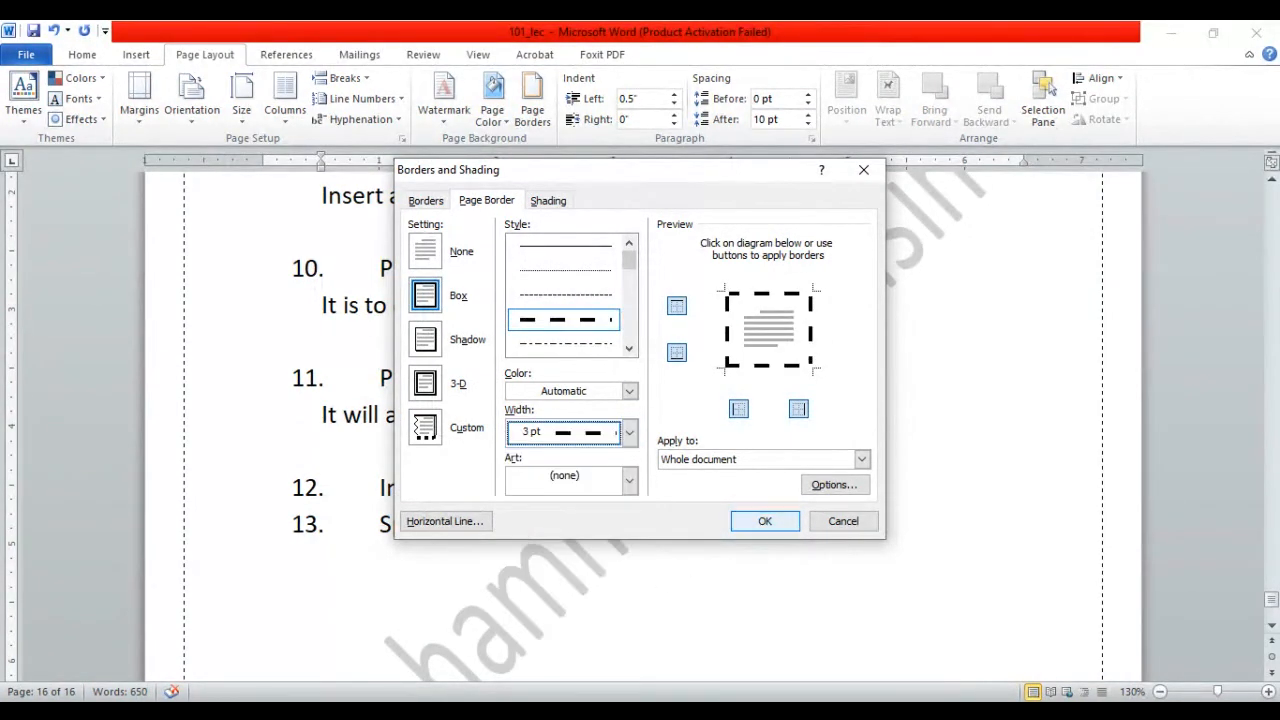
pyautogui.click(760, 521)
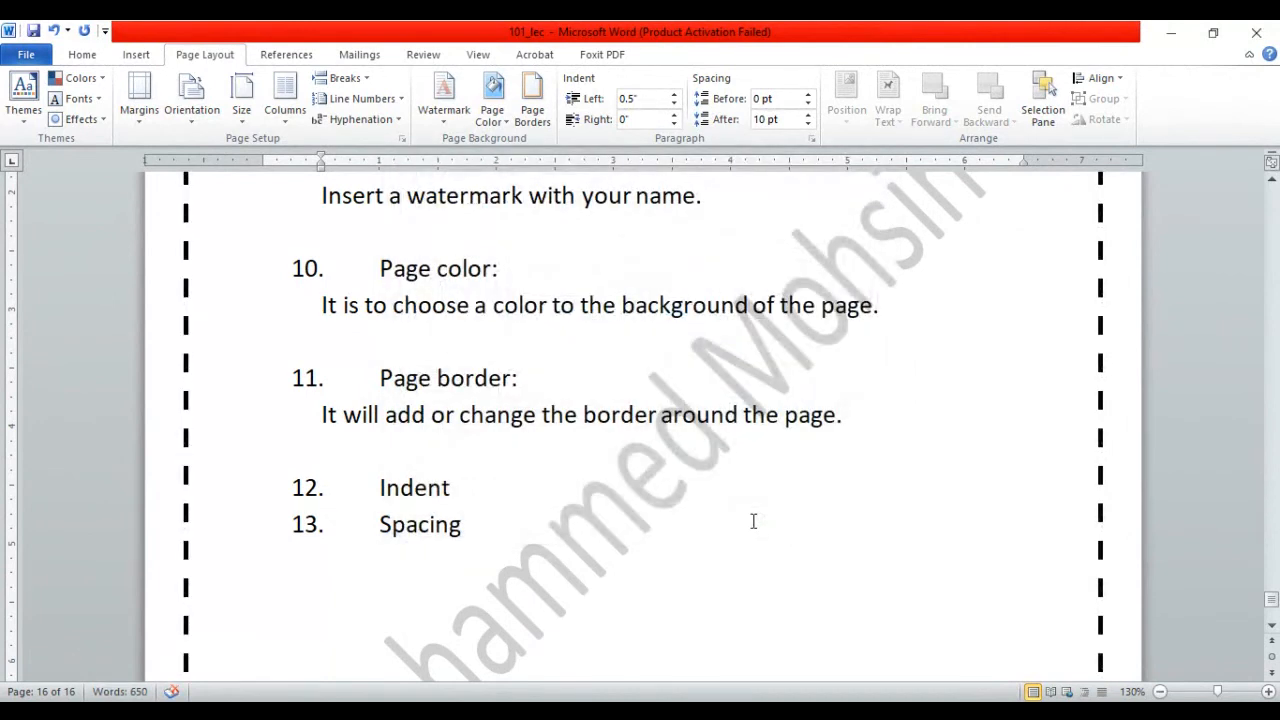
# - Try a triple-line style with ½ pt width as the page border
pyautogui.click(532, 108)
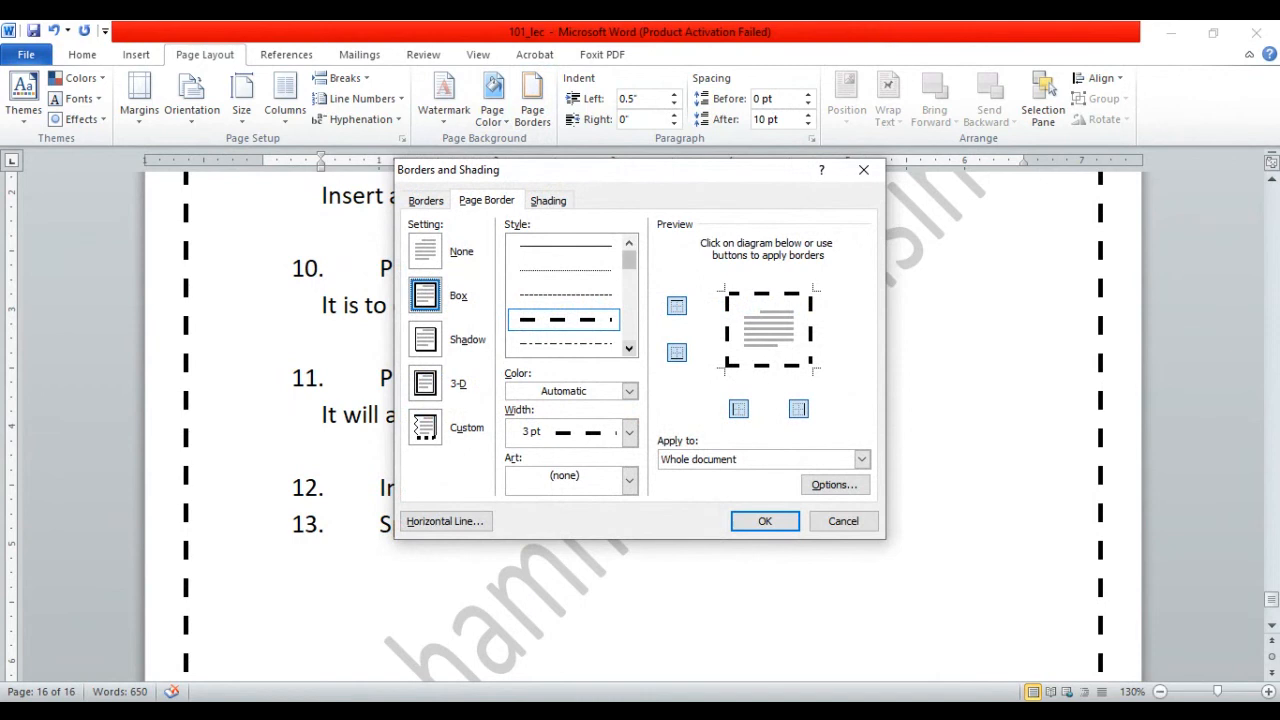
pyautogui.click(629, 349)
pyautogui.click(629, 349)
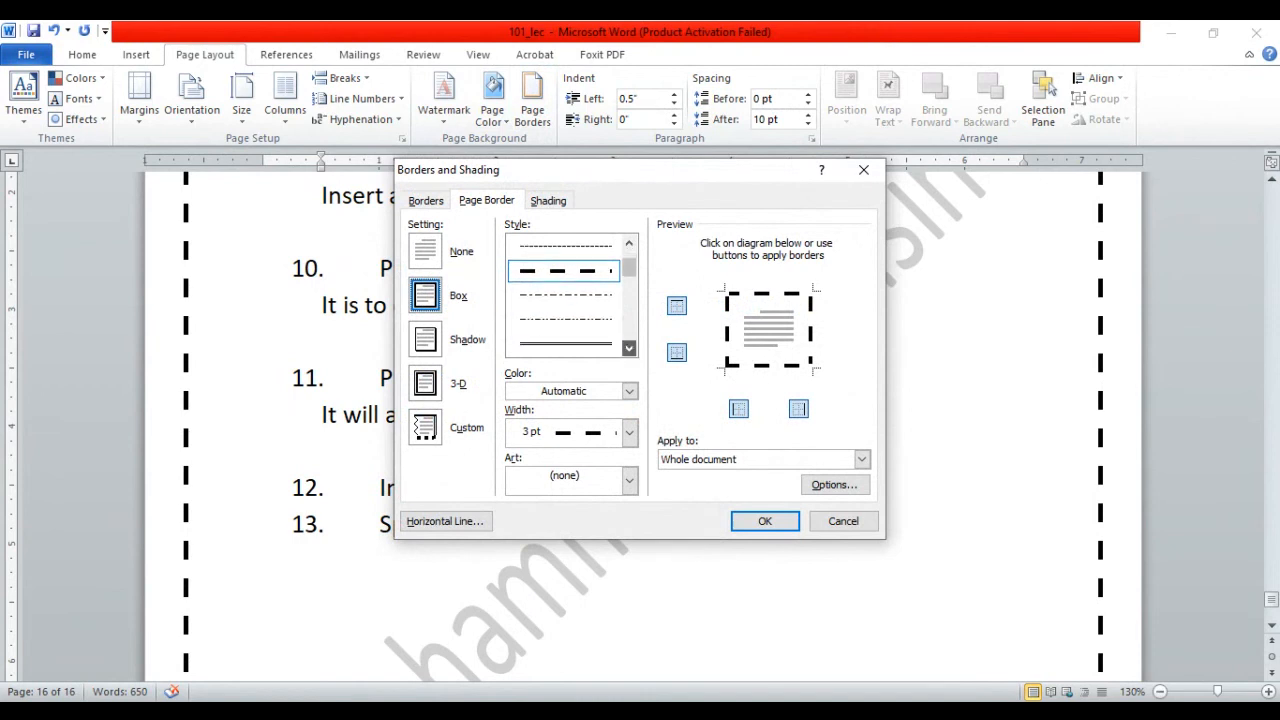
pyautogui.click(629, 349)
pyautogui.click(629, 349)
pyautogui.click(629, 349)
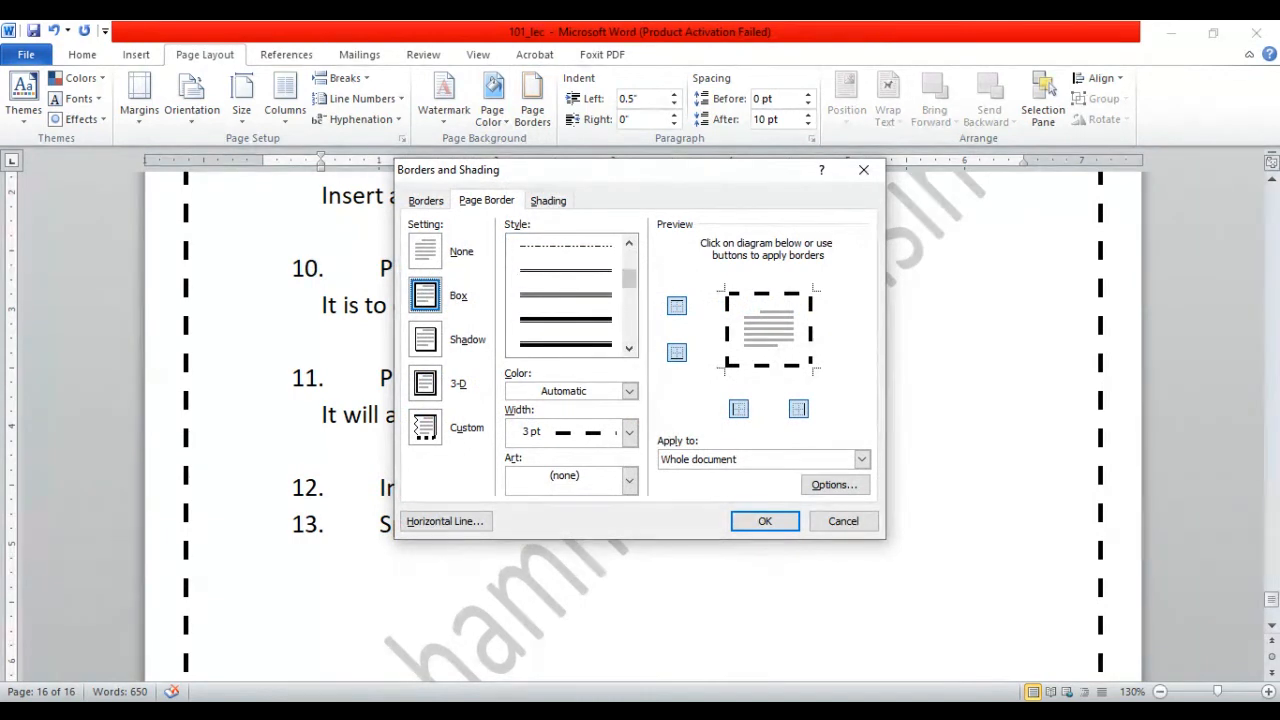
pyautogui.click(565, 295)
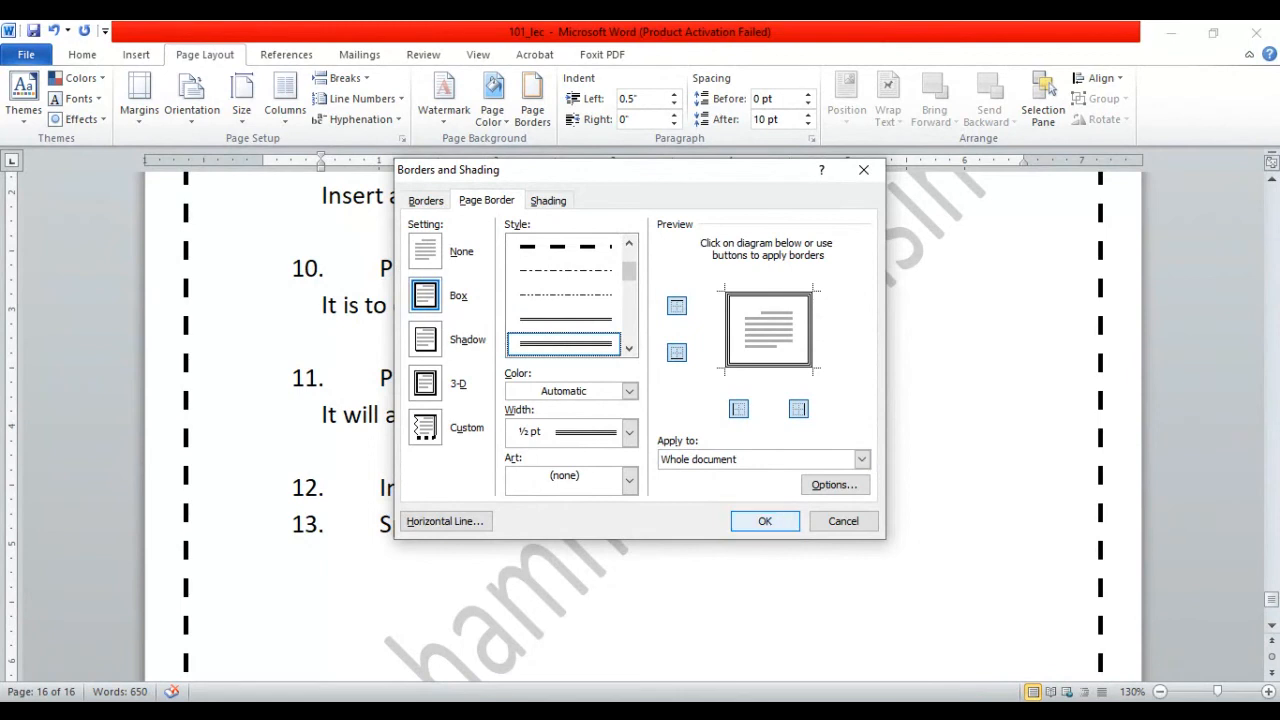
pyautogui.click(765, 521)
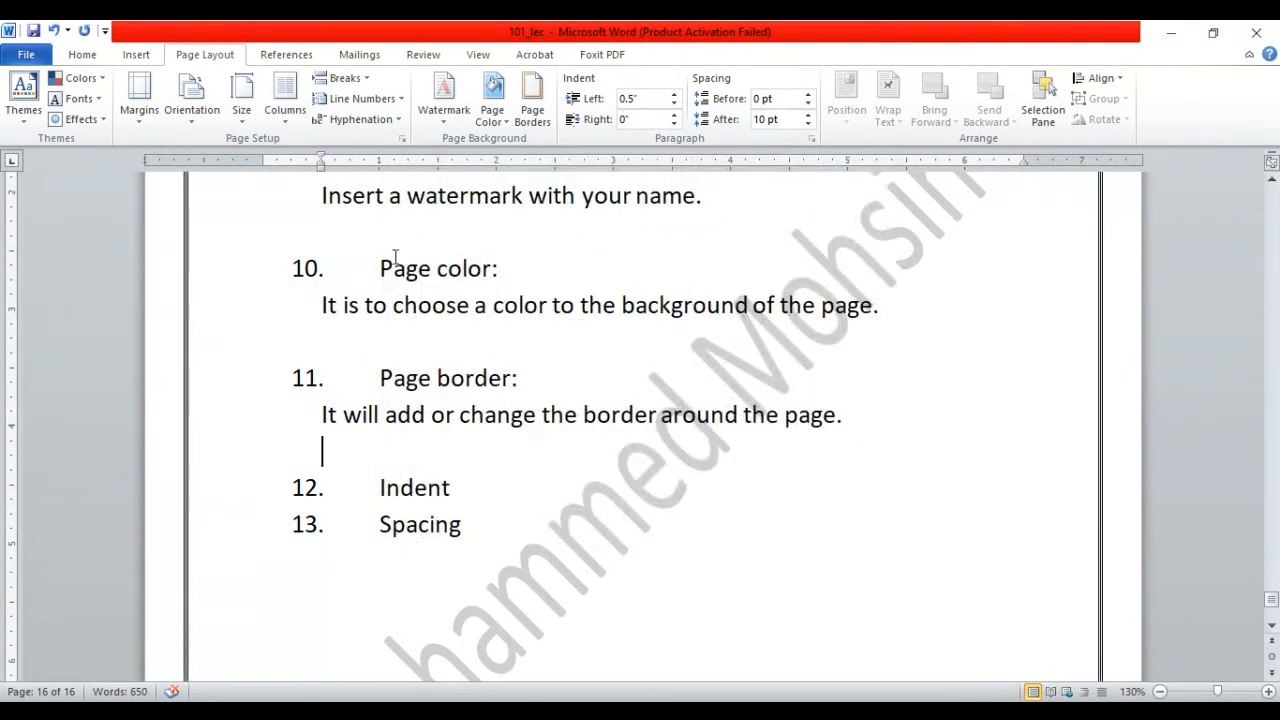
# - Try the line style pairing a thick and a thin line as the page border, with a 2 ¼ pt width and no art
pyautogui.click(537, 121)
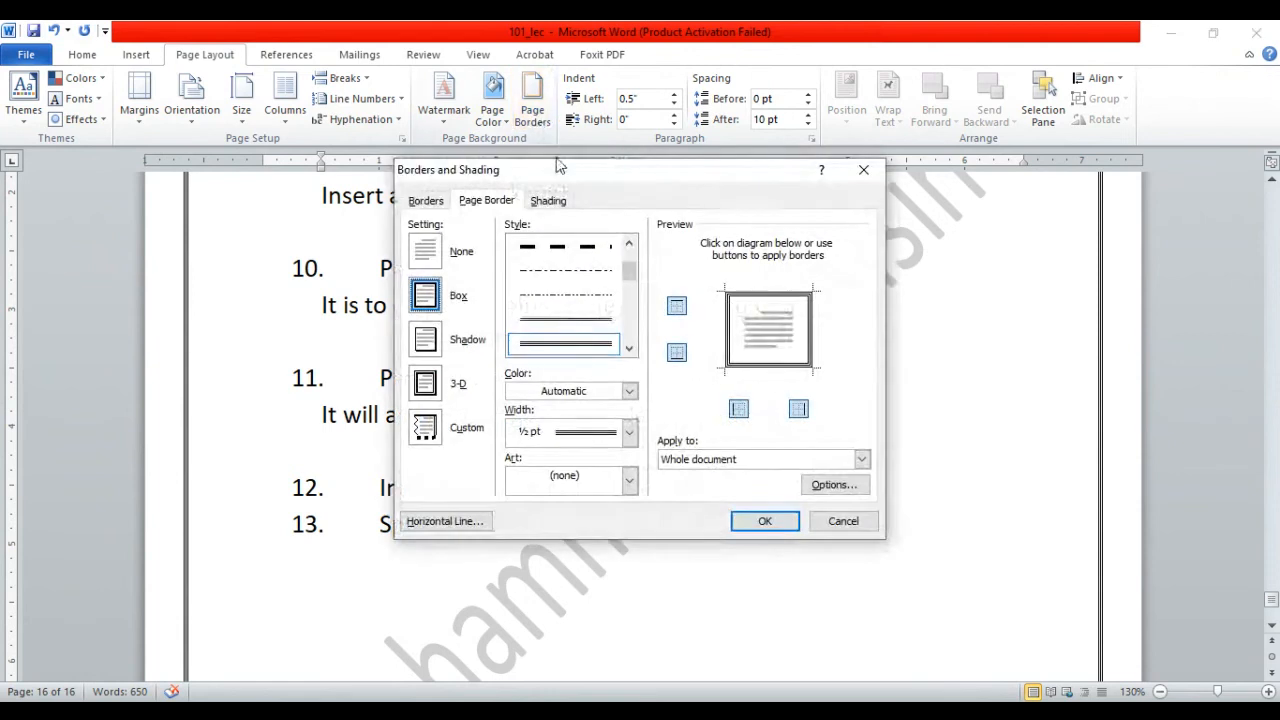
pyautogui.click(629, 348)
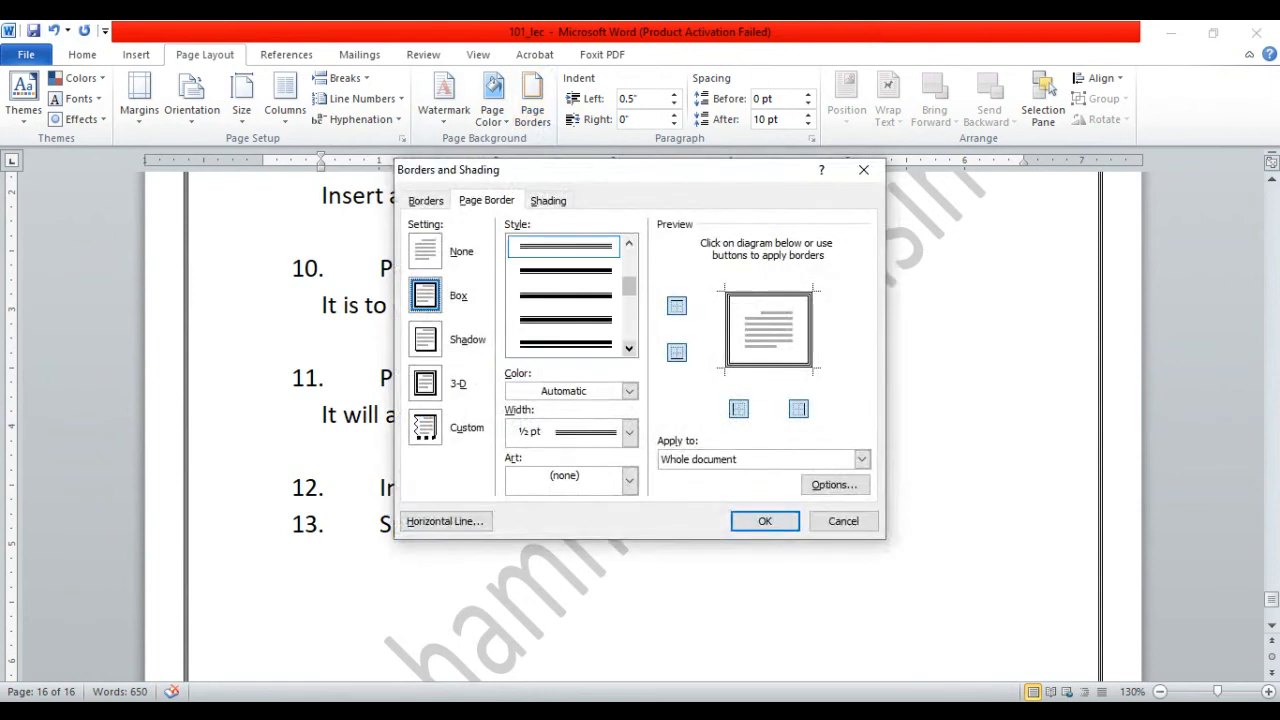
pyautogui.click(566, 271)
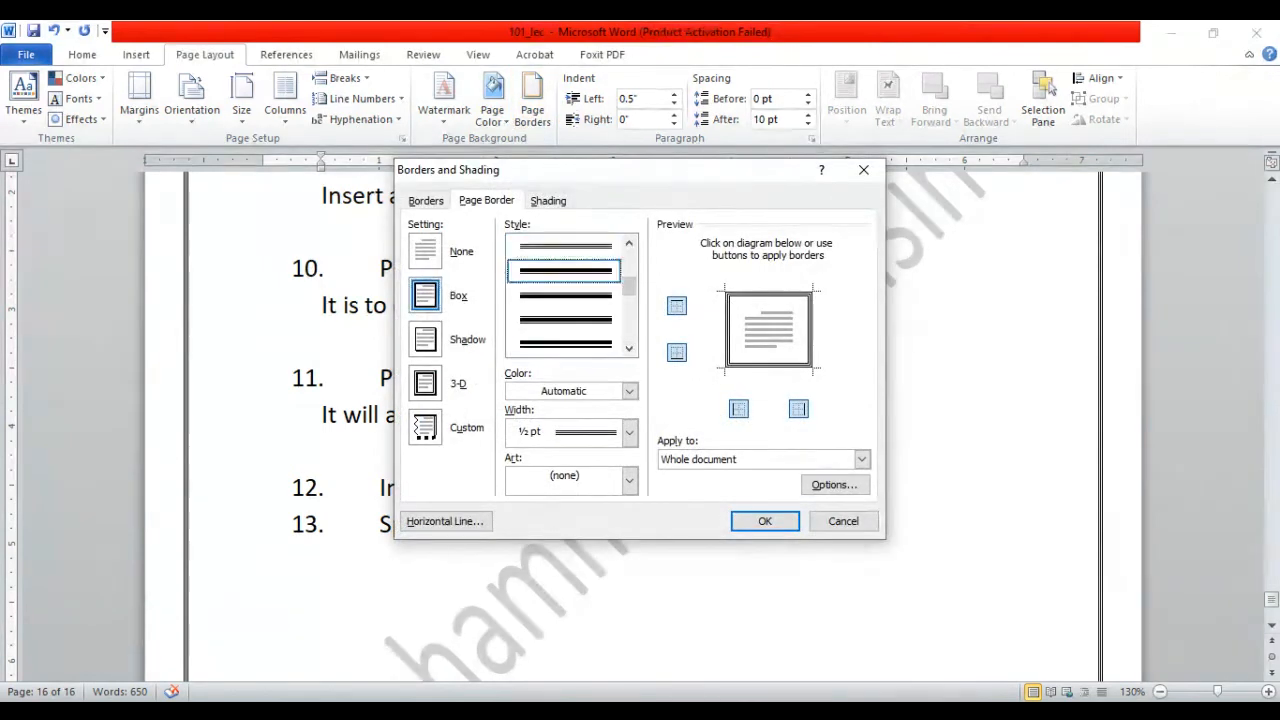
pyautogui.click(629, 432)
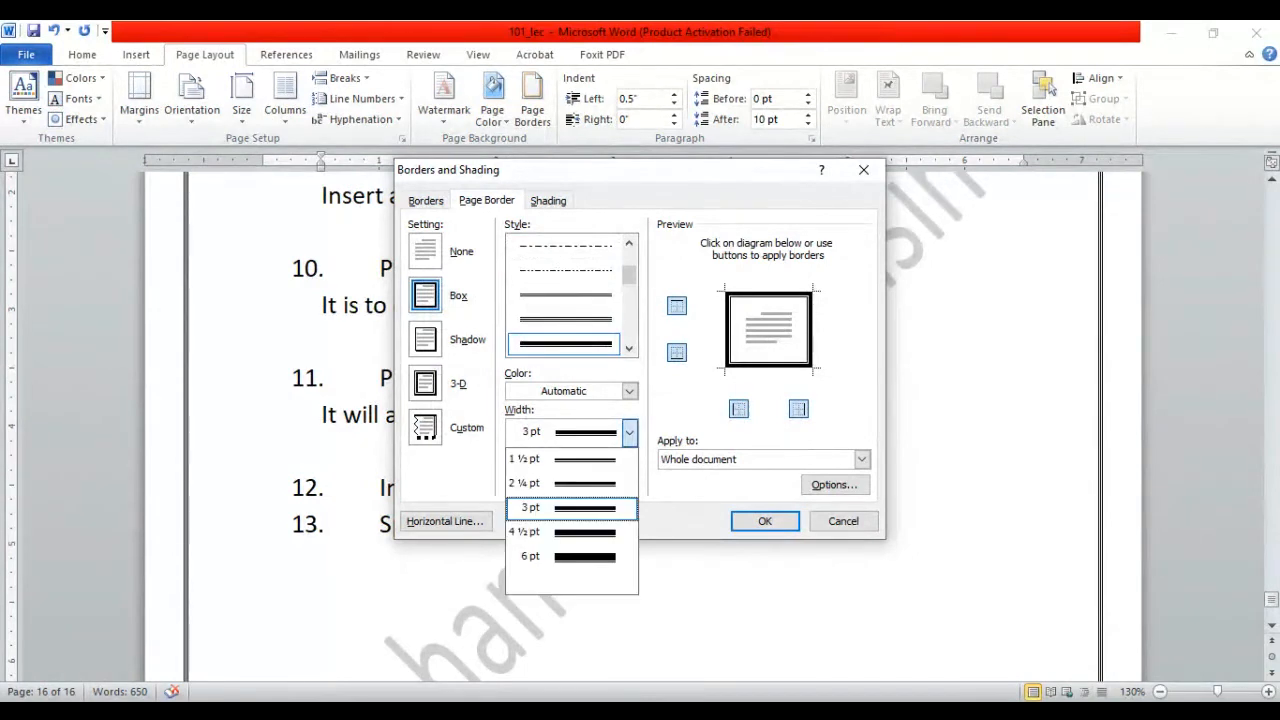
pyautogui.click(627, 479)
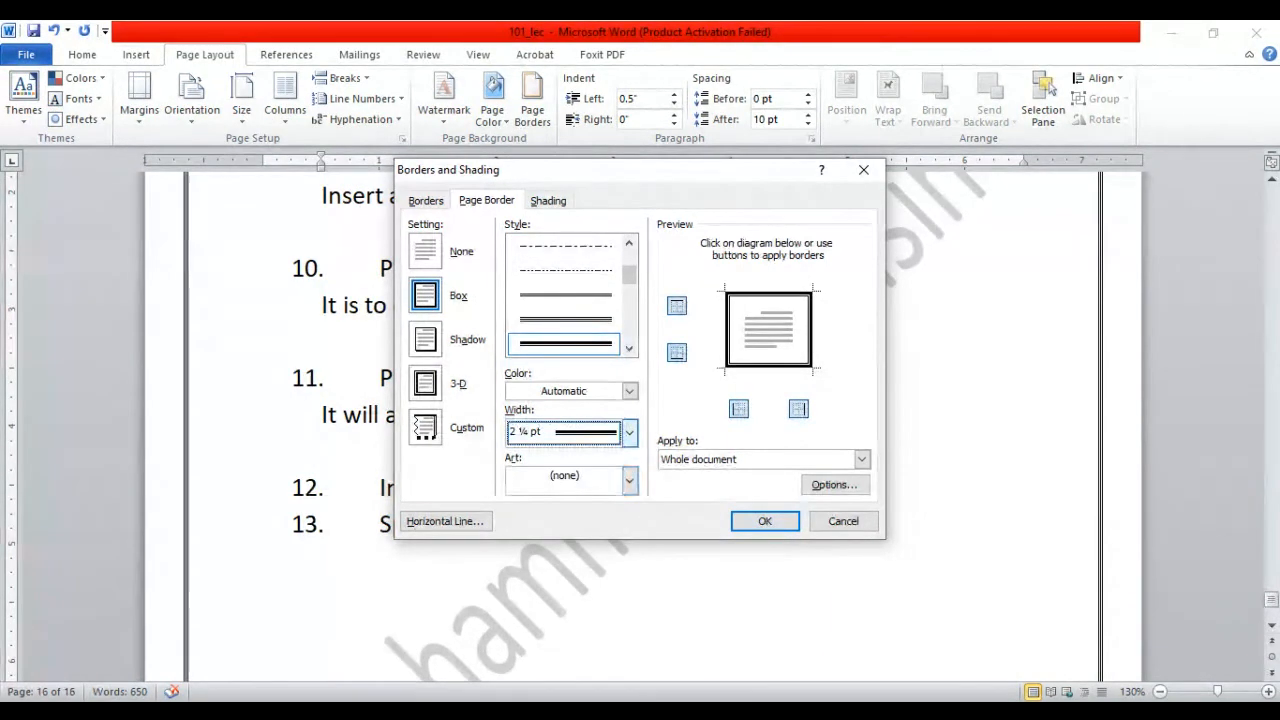
pyautogui.click(629, 480)
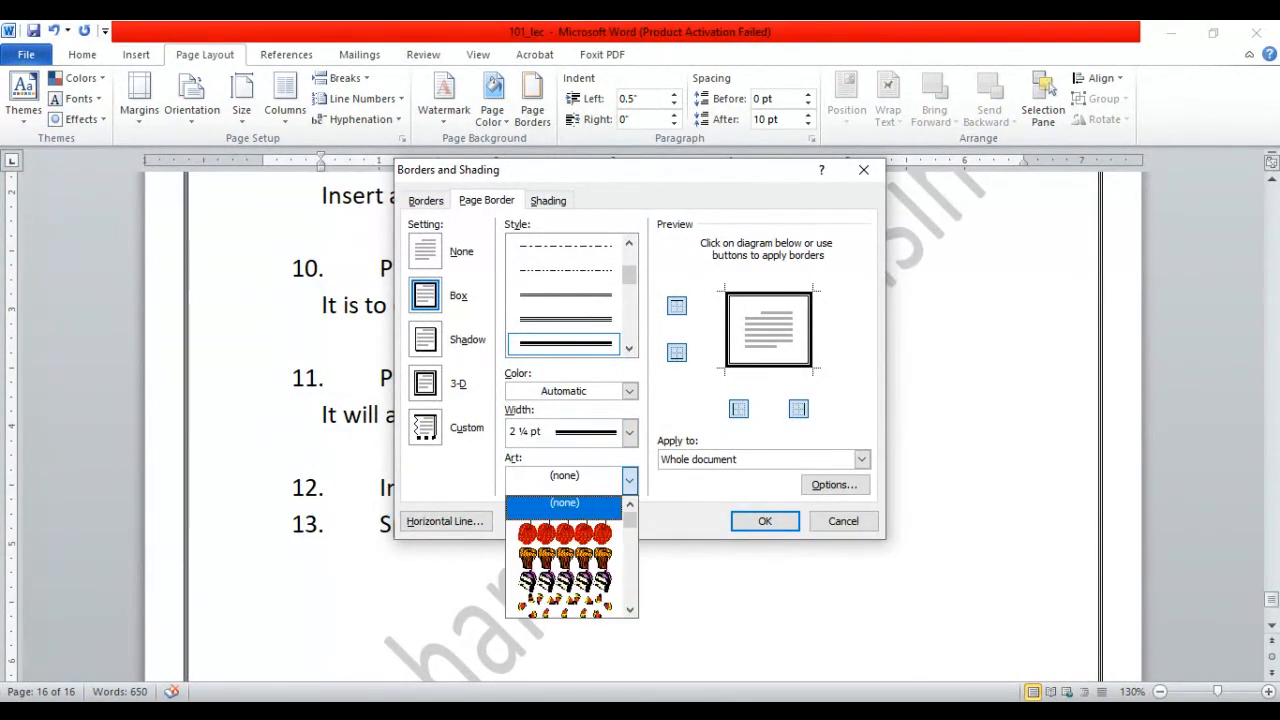
pyautogui.click(629, 480)
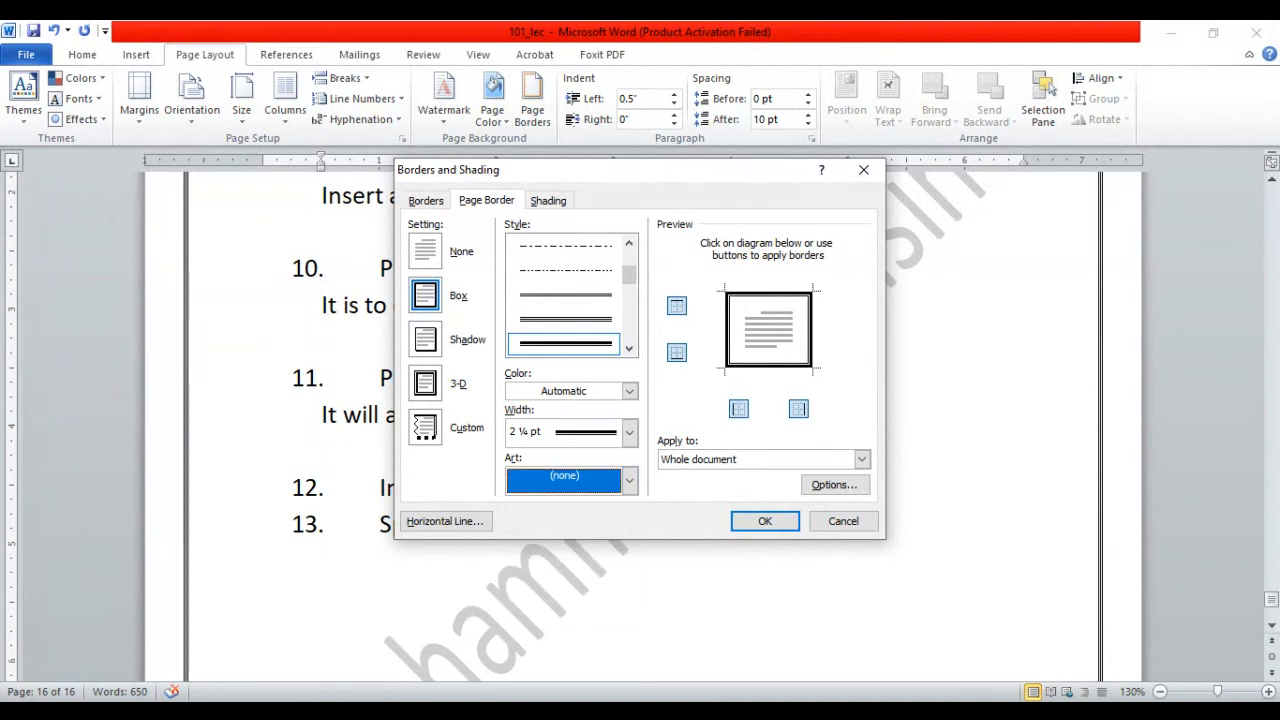
pyautogui.click(765, 521)
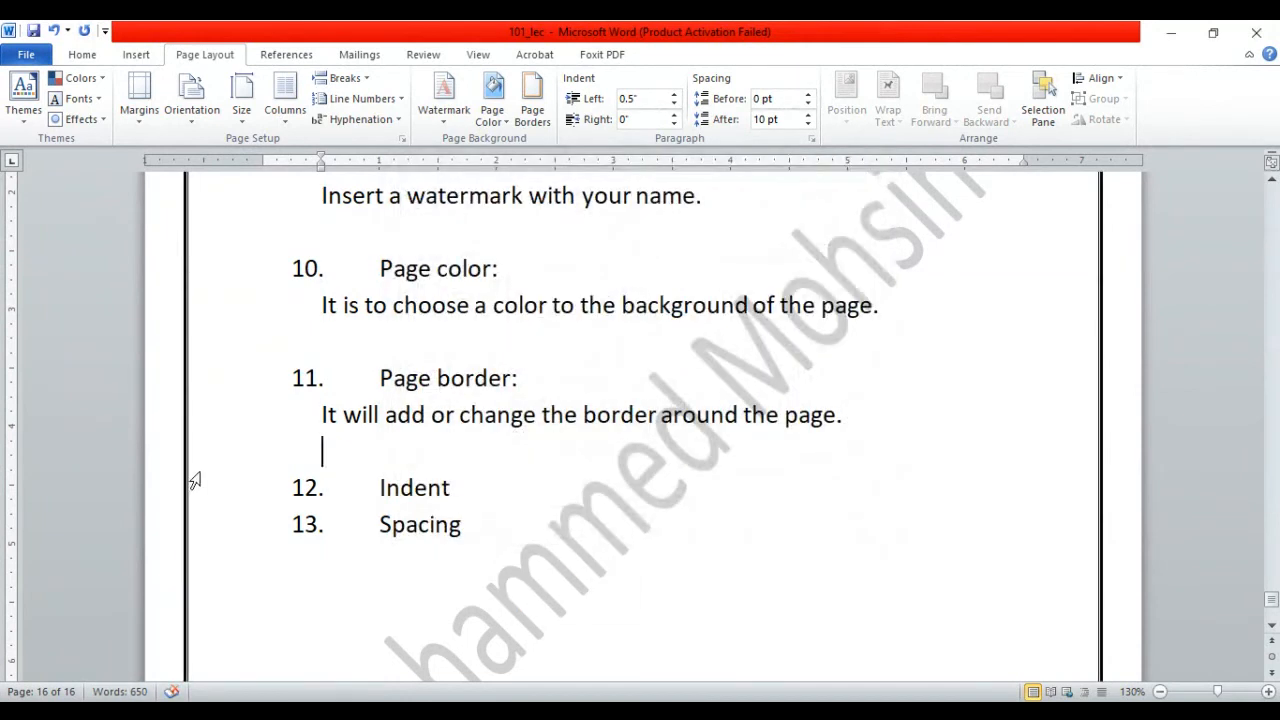
# - Apply the red apples art as the page border for the whole document
pyautogui.click(387, 456)
pyautogui.click(521, 124)
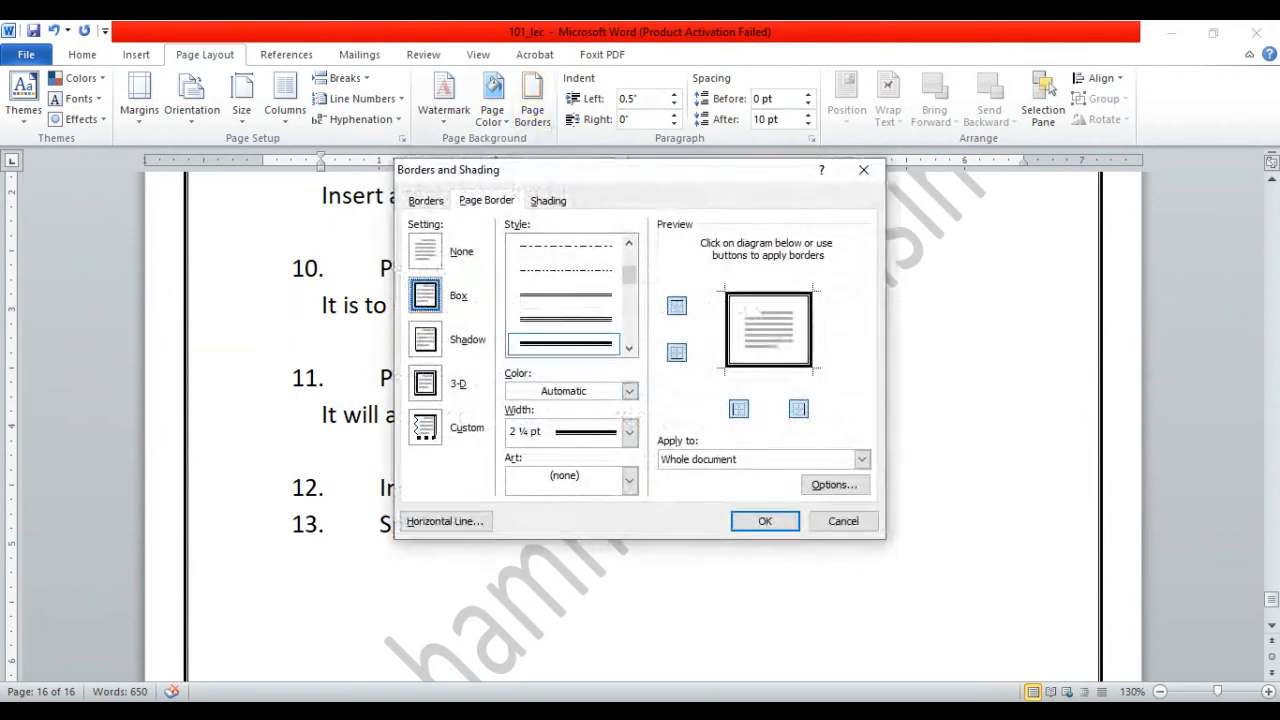
pyautogui.click(629, 481)
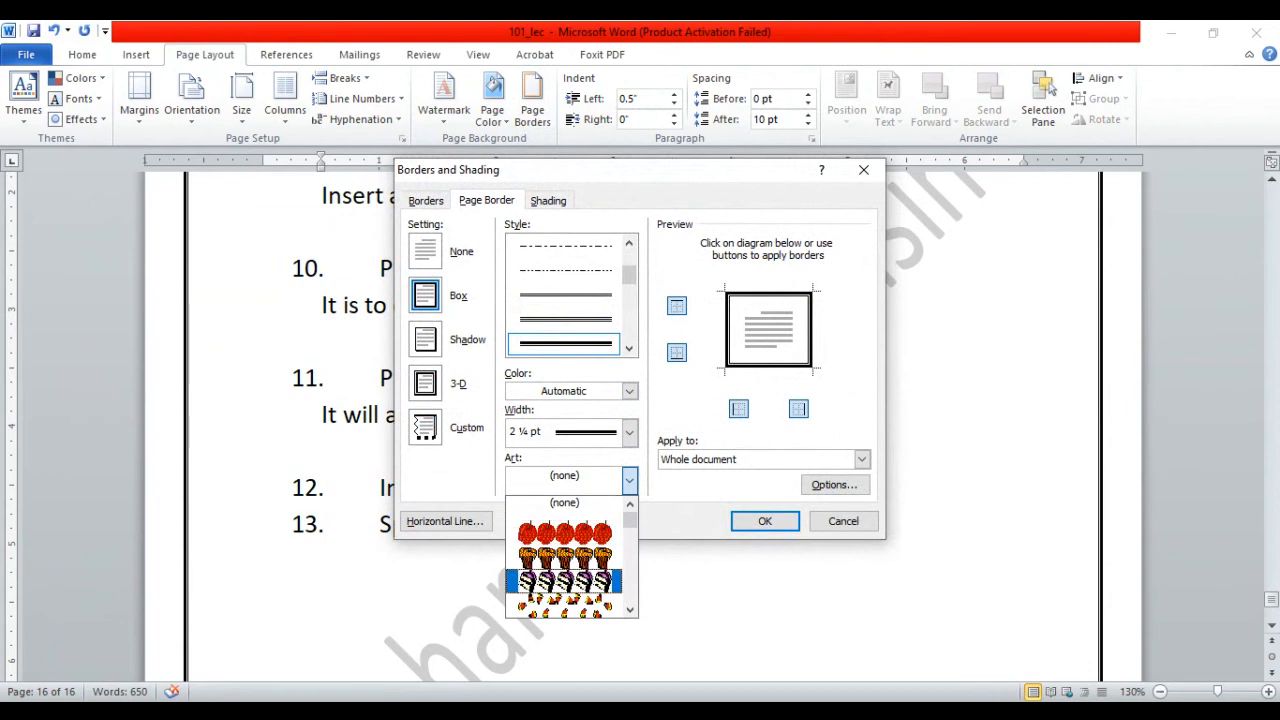
pyautogui.click(565, 533)
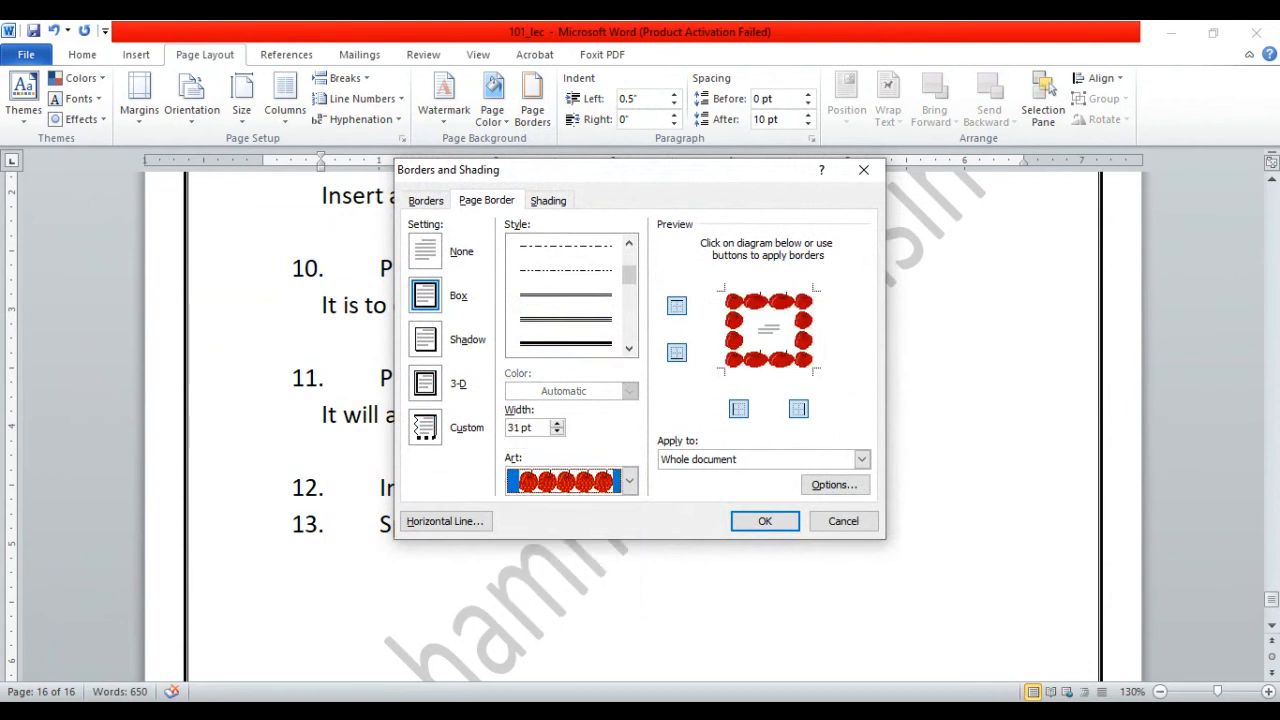
pyautogui.click(765, 521)
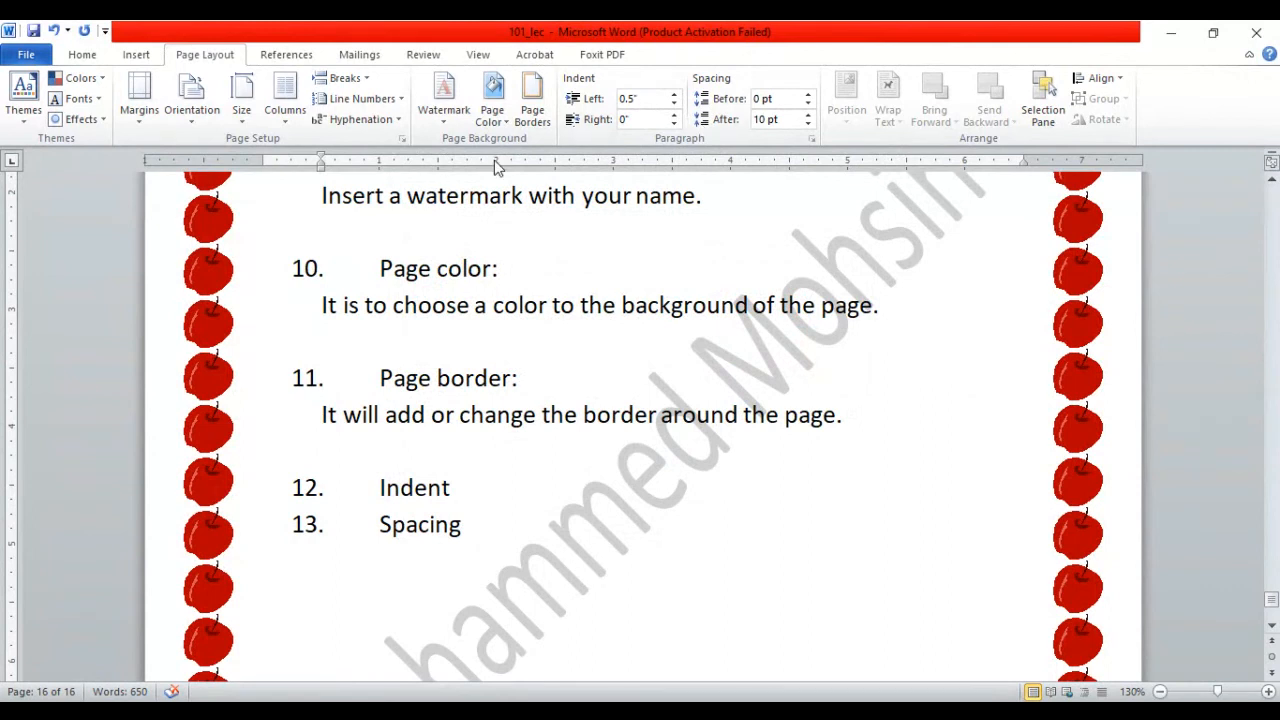
# - Undo the red apples art page border
pyautogui.hotkey('ctrl', 'z')
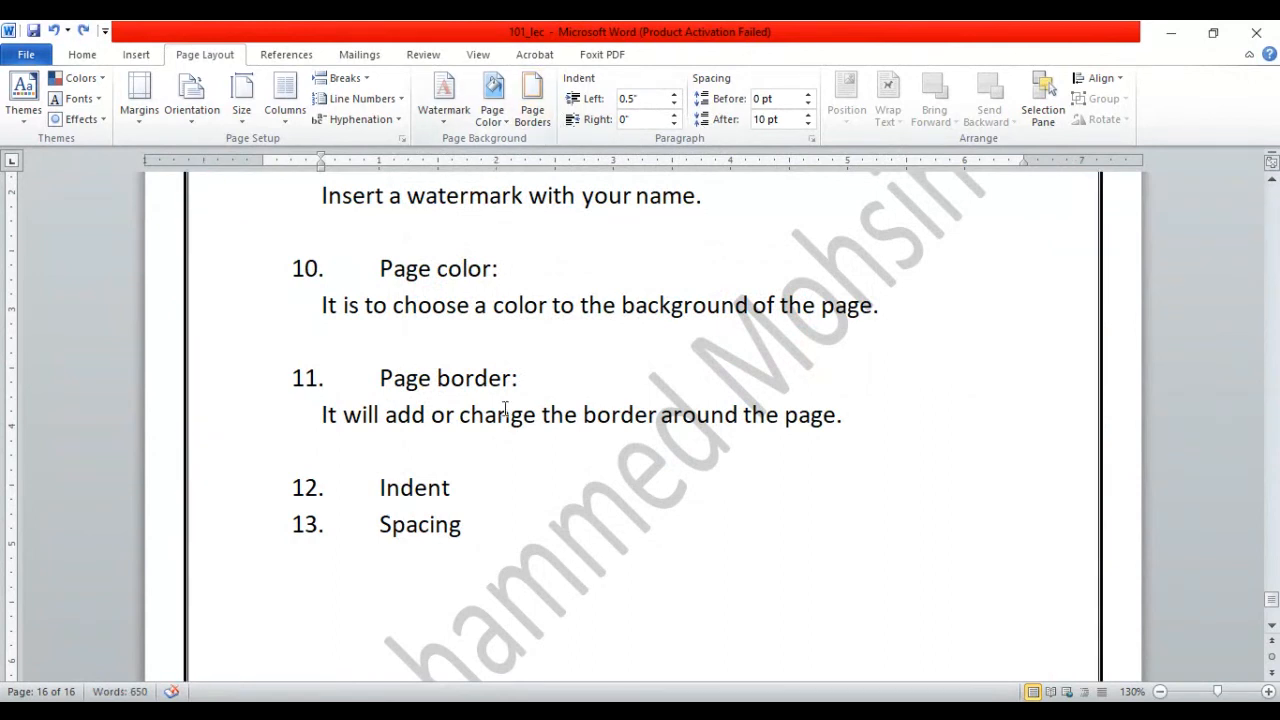
# - Add a colon after Indent in item 12 and start an unnumbered line below it
pyautogui.click(470, 497)
pyautogui.write(':')
pyautogui.press('Return')
pyautogui.press('BackSpace')
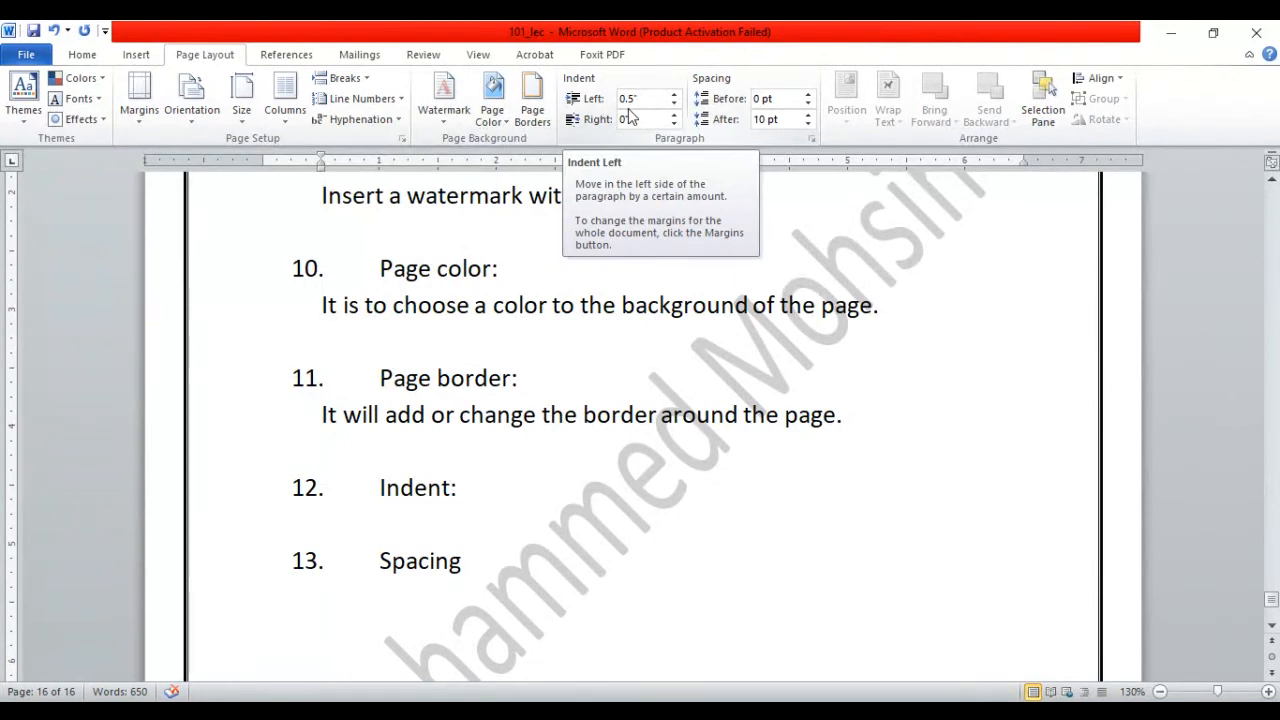
# - Write "Move in the left side of the paragraph by a certain amount." under Indent, followed by a blank line
pyautogui.write('Move')
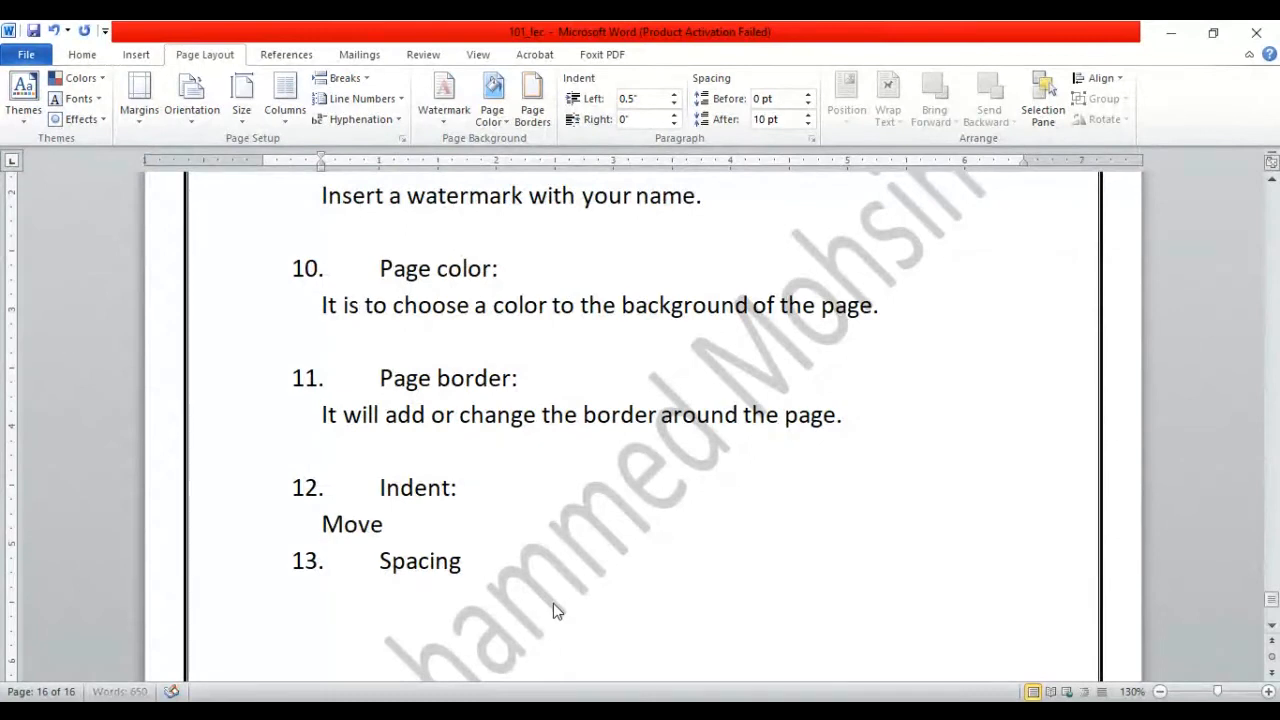
pyautogui.write(' in the l')
pyautogui.write('eft')
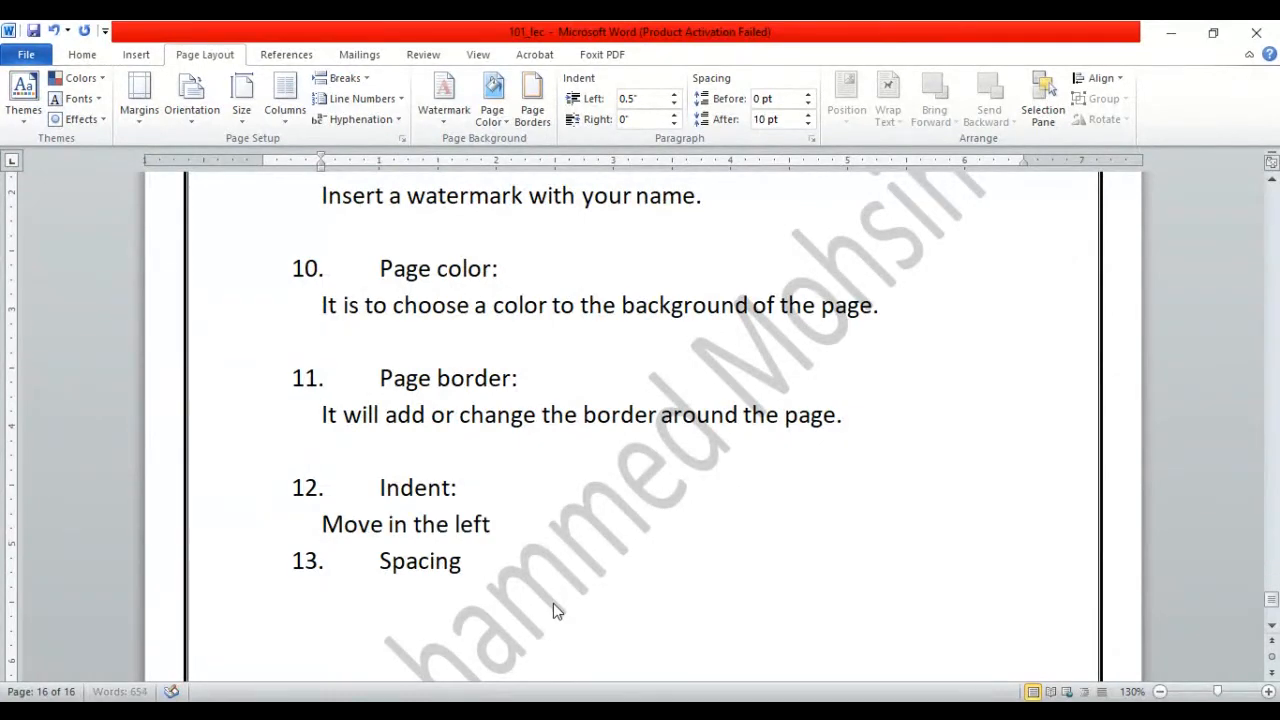
pyautogui.write(' side of the a')
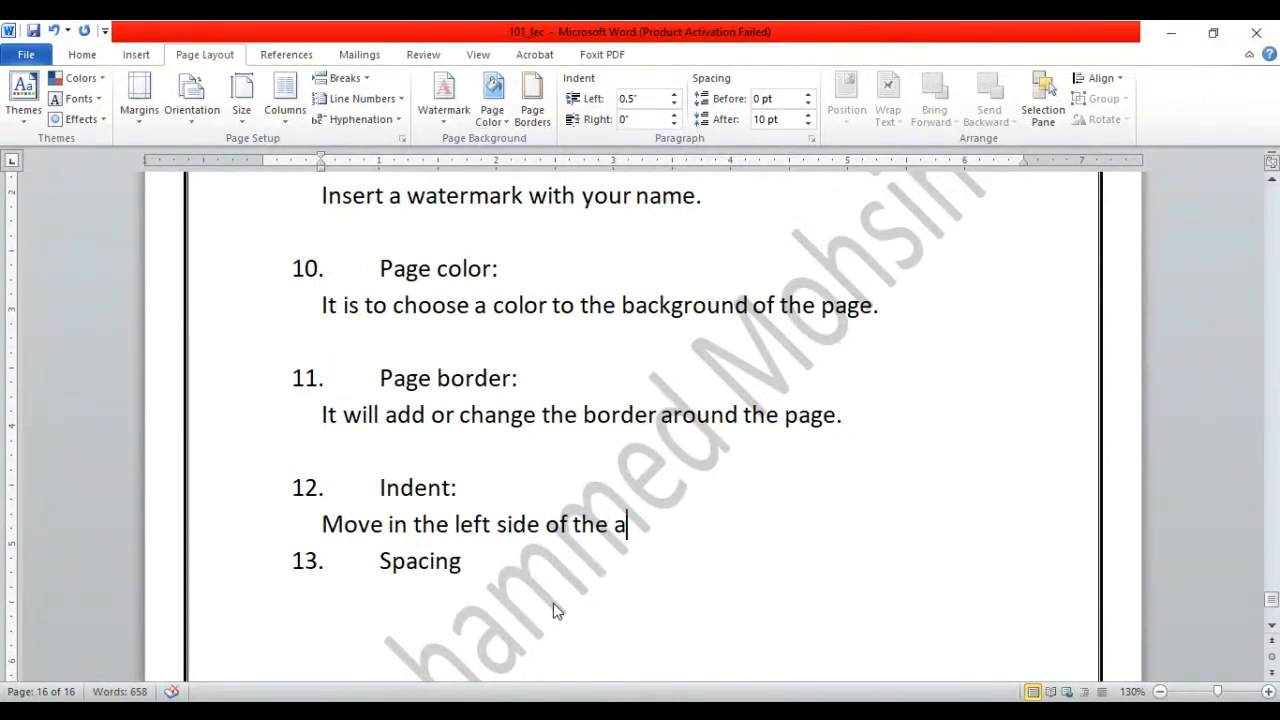
pyautogui.press('BackSpace')
pyautogui.write('t')
pyautogui.press('BackSpace')
pyautogui.write('parag')
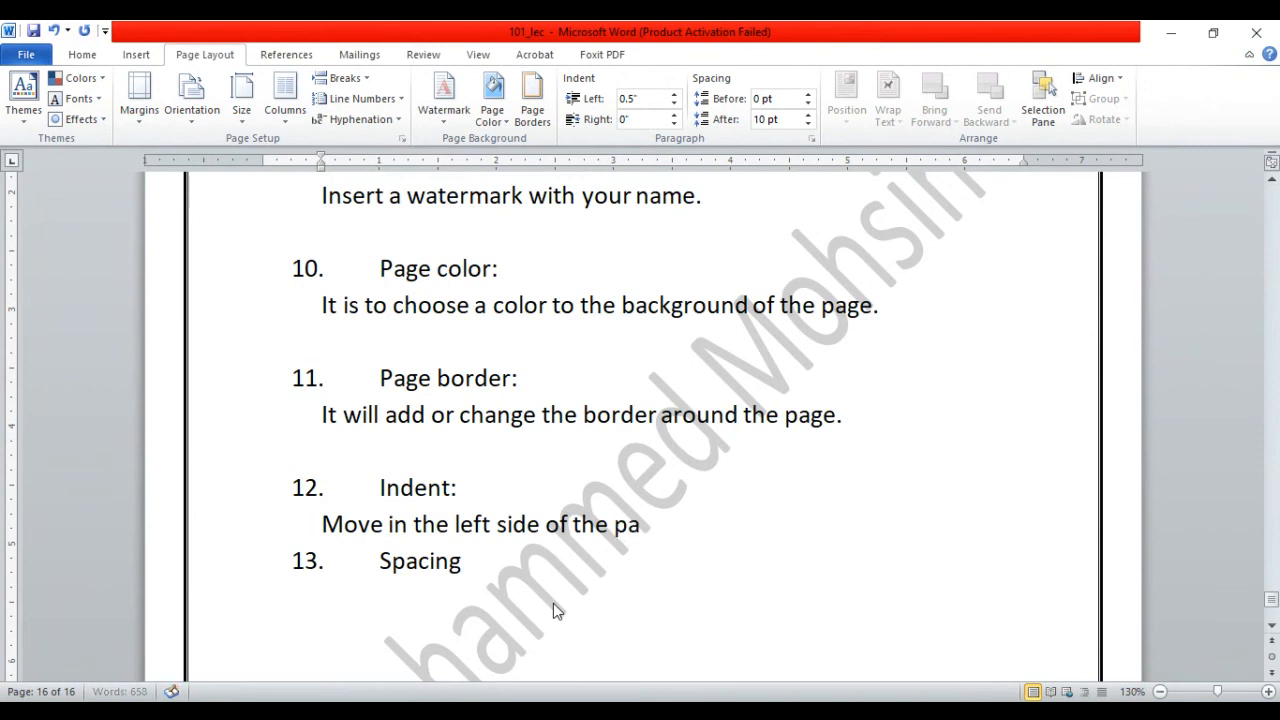
pyautogui.write('raph on')
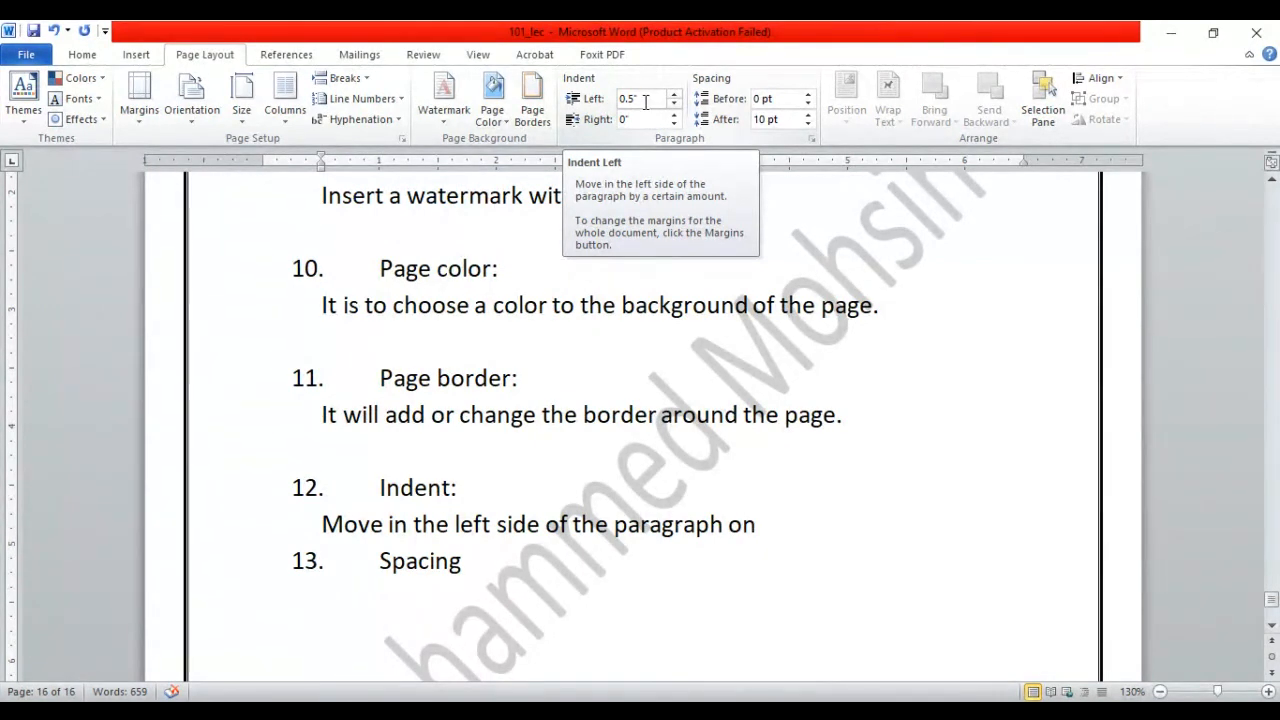
pyautogui.press('BackSpace')
pyautogui.press('BackSpace')
pyautogui.press('BackSpace')
pyautogui.write('b')
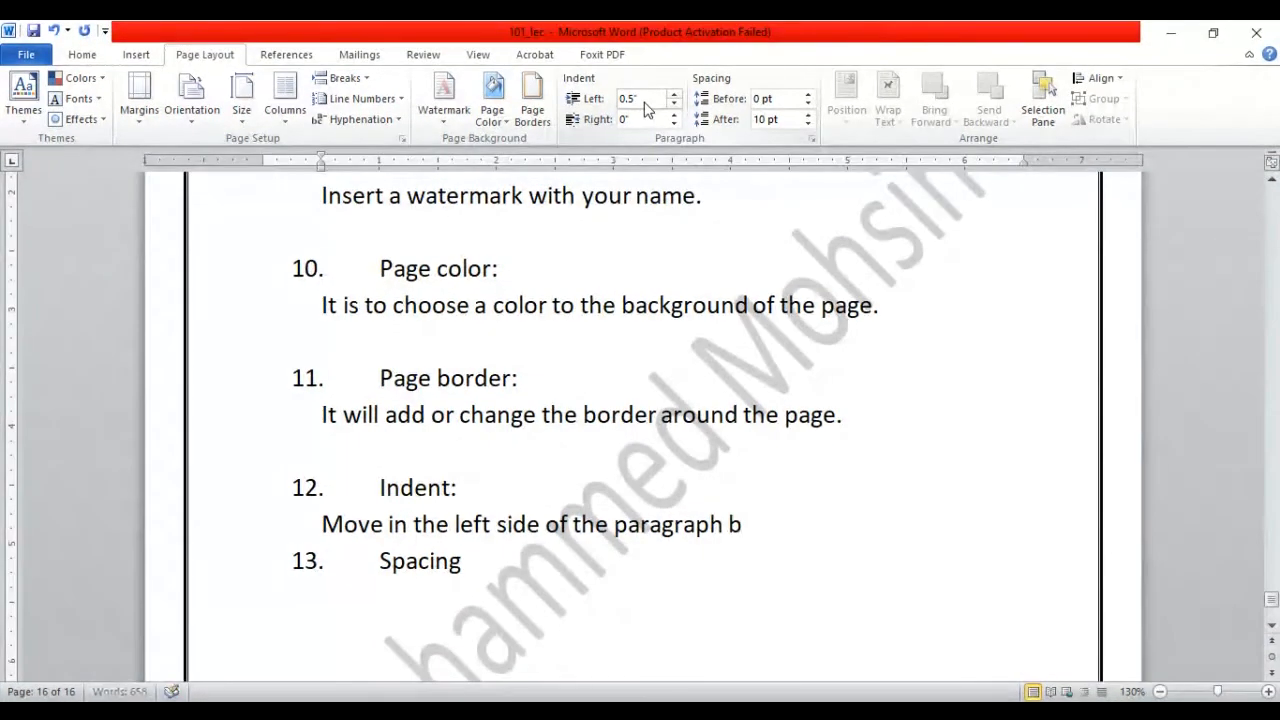
pyautogui.write('y a certain')
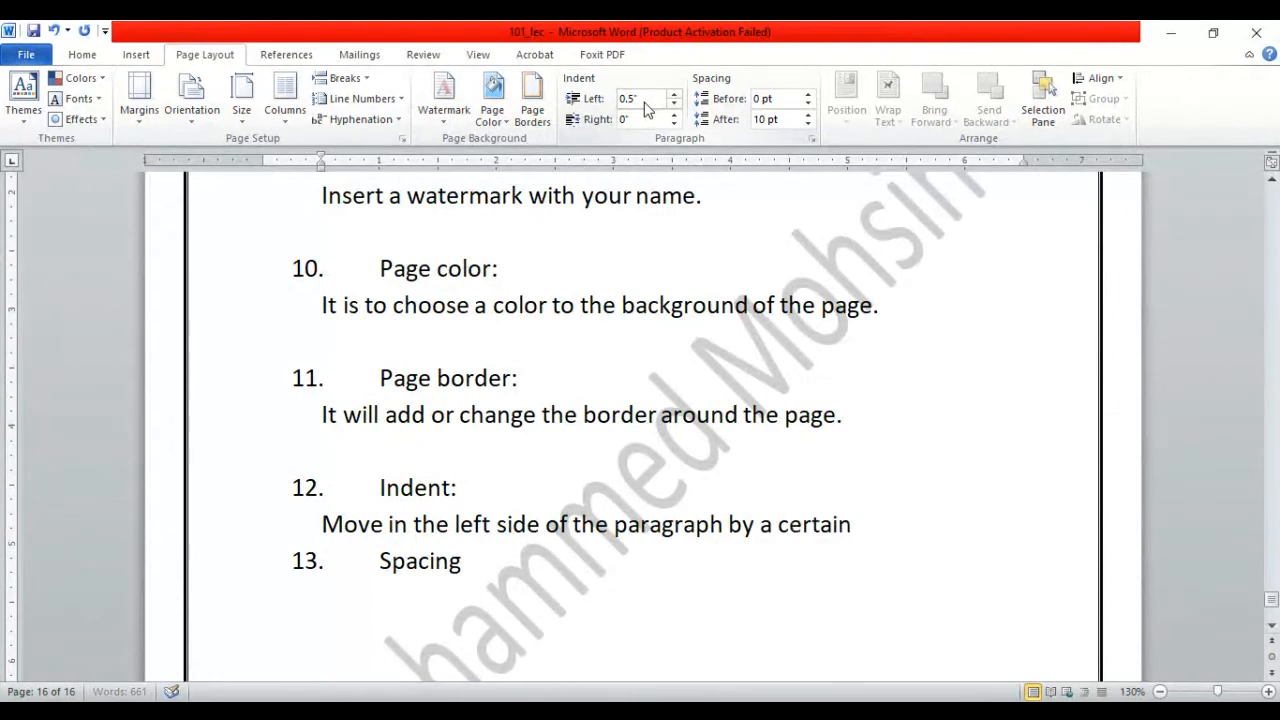
pyautogui.write(' amo')
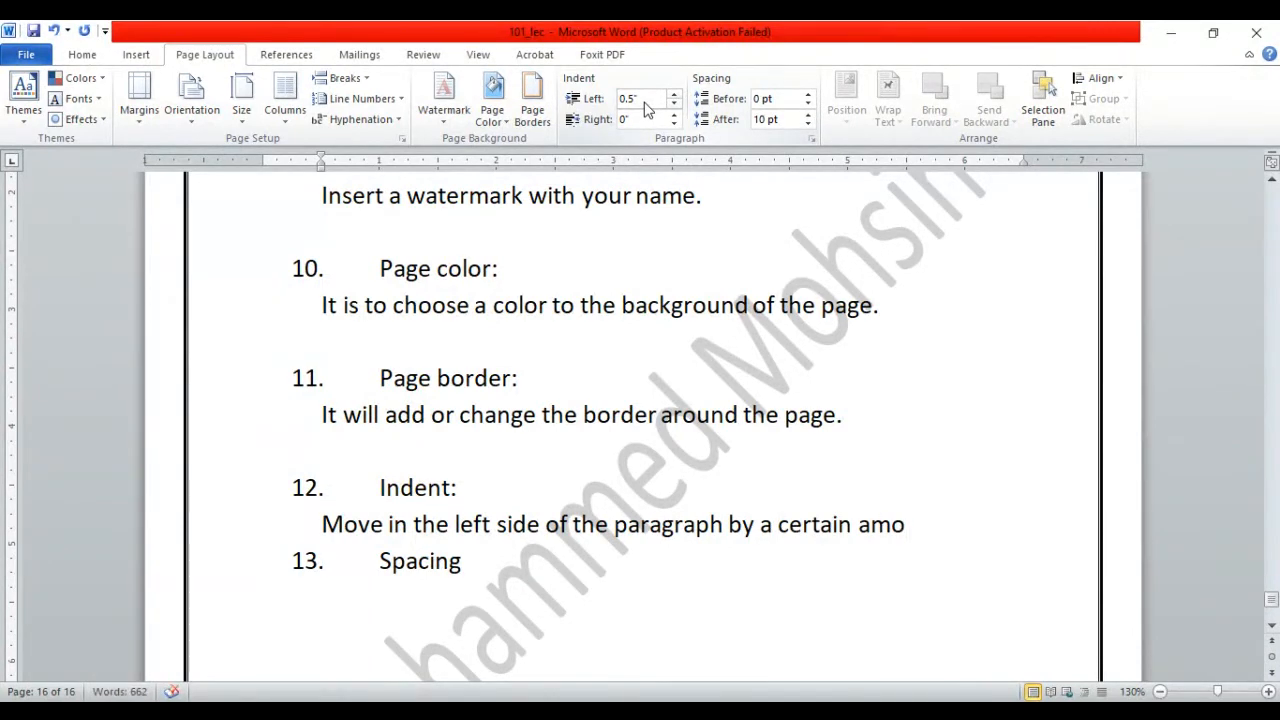
pyautogui.write('unt.')
pyautogui.press('Return')
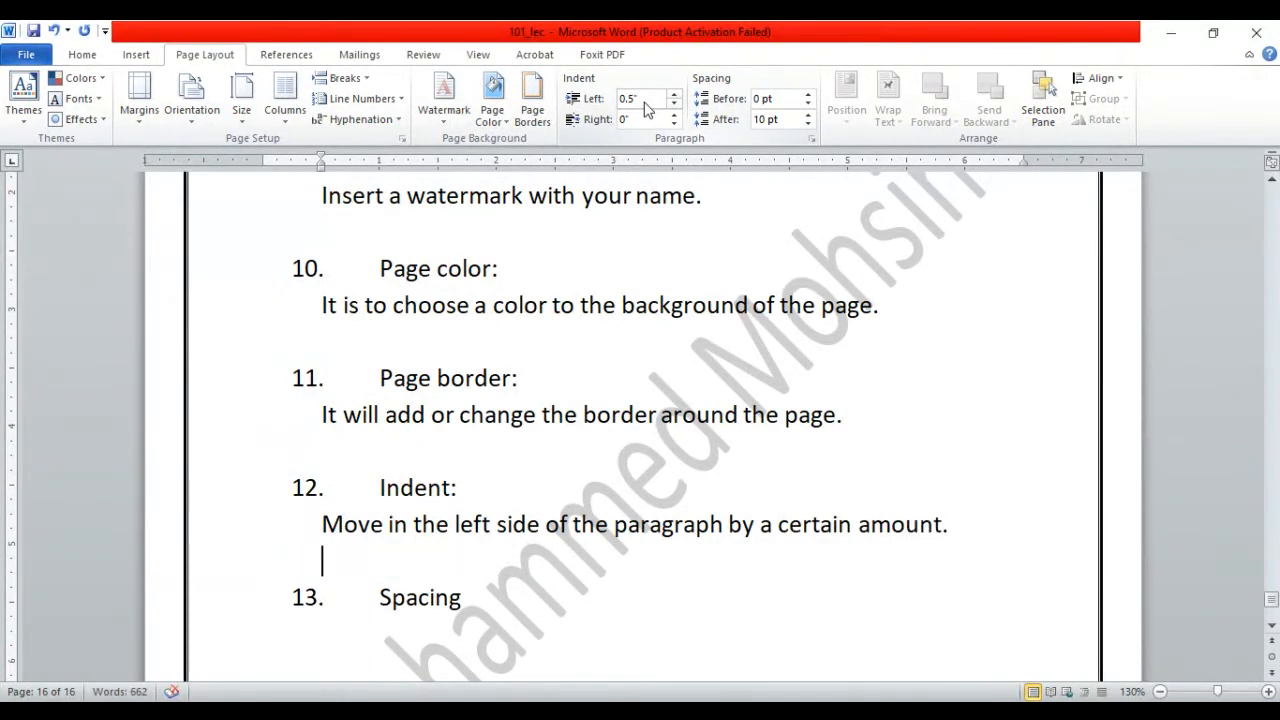
# - Paste the sample paragraph starting "A computer is a machine that can be instructed" below the Indent description
pyautogui.click(1272, 180)
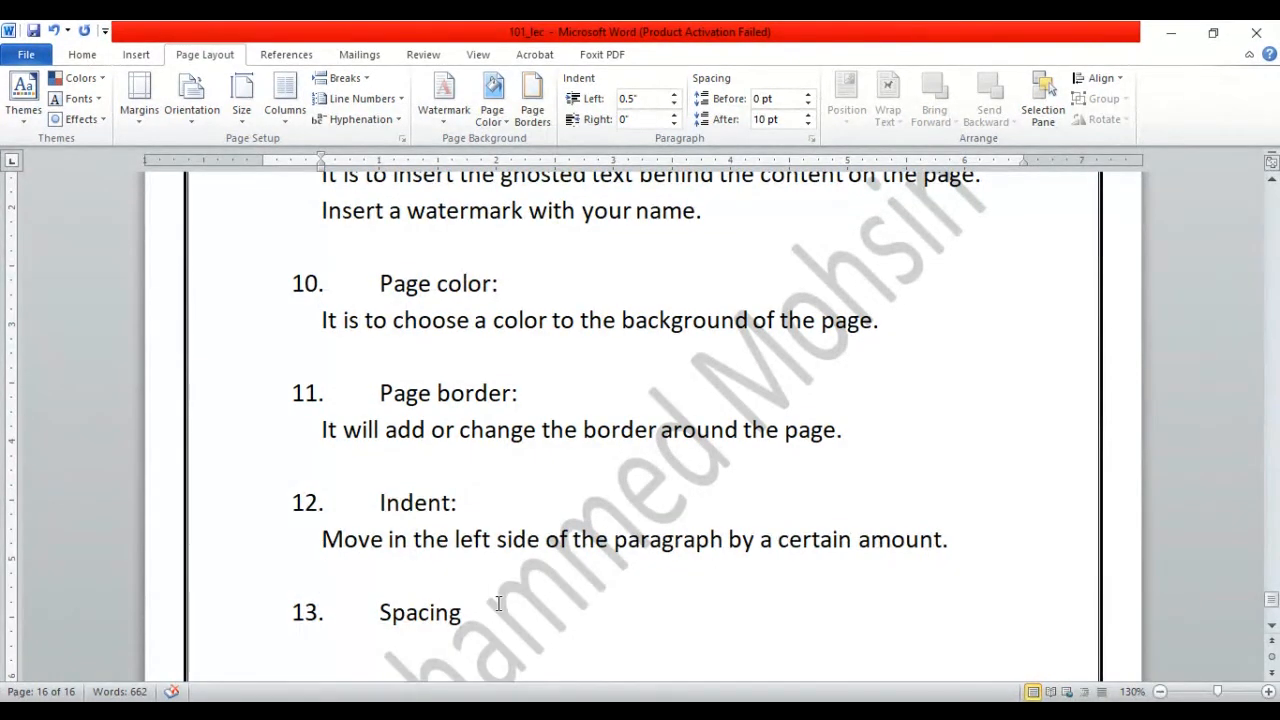
pyautogui.write('A computer is a machine that can be instructed to carry out sequences of arithmetic or logical operations automatically via computer programming. Modern computers have the ability to follow generalized sets of operations, called programs. These programs enable computers to perform an extremely wide range of tasks')
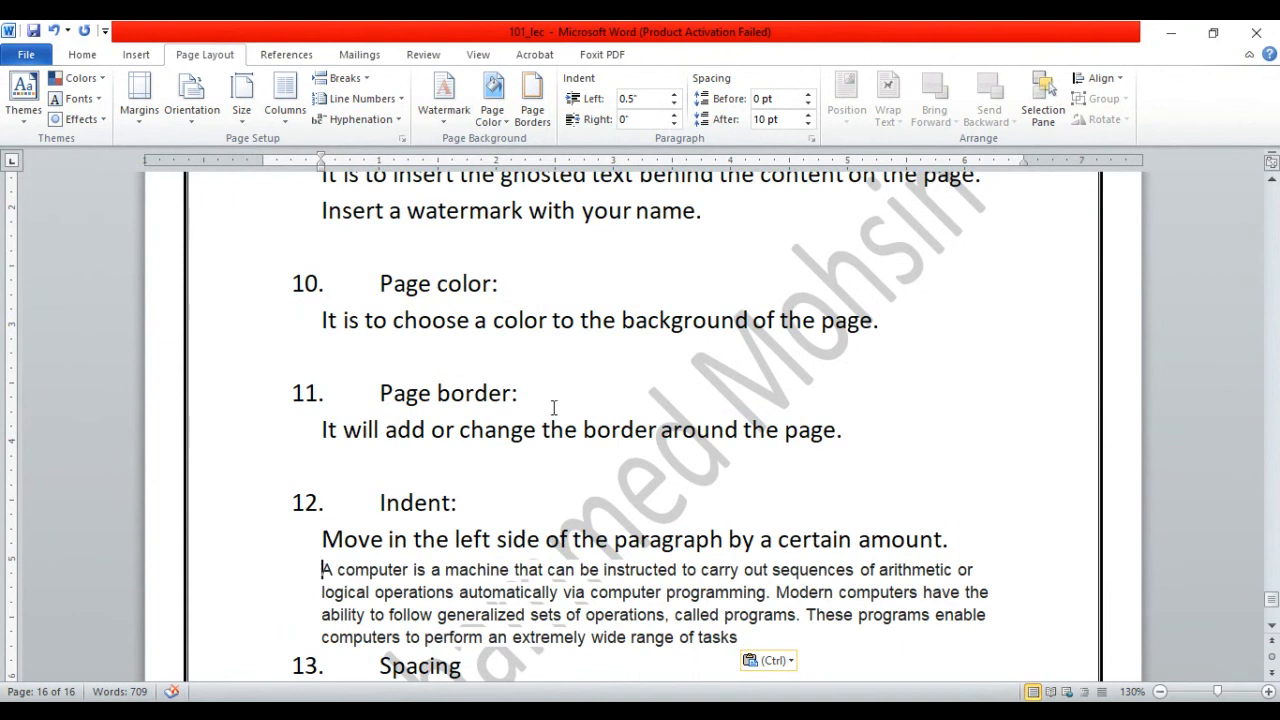
# - Increase the left indent of the sample computer paragraph to 1.2"
pyautogui.click(675, 95)
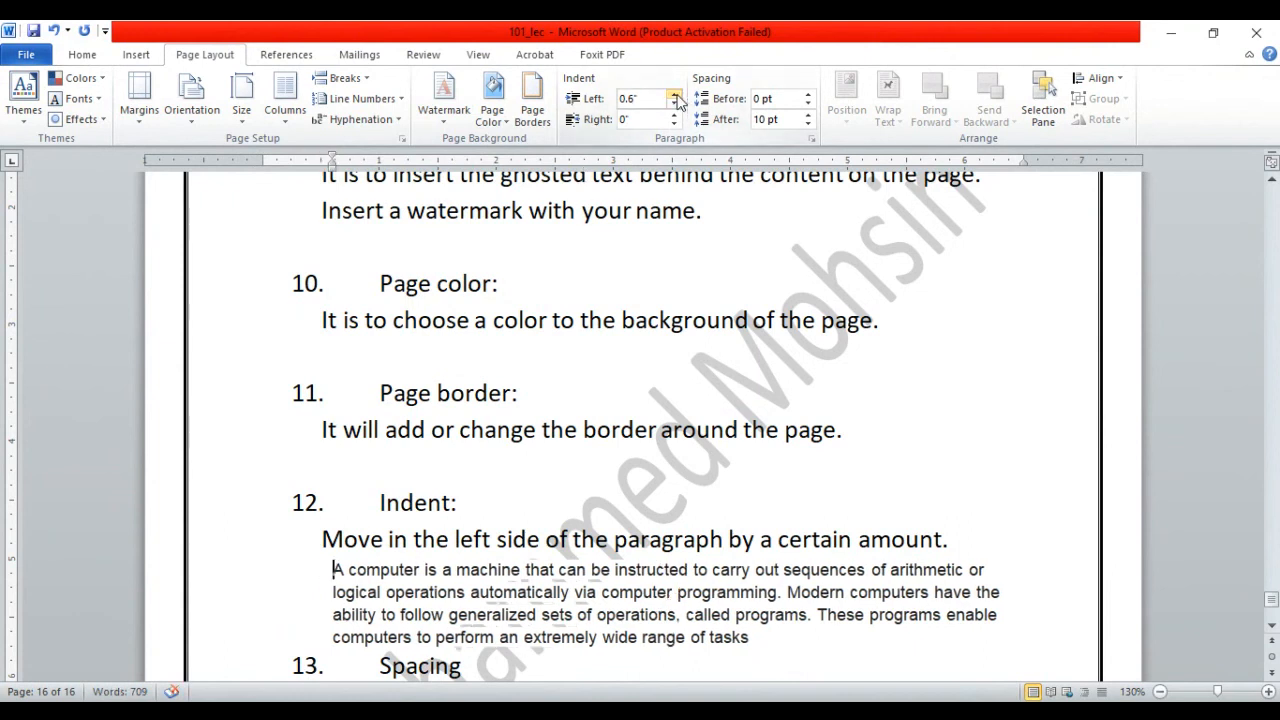
pyautogui.click(675, 95)
pyautogui.click(675, 95)
pyautogui.click(675, 95)
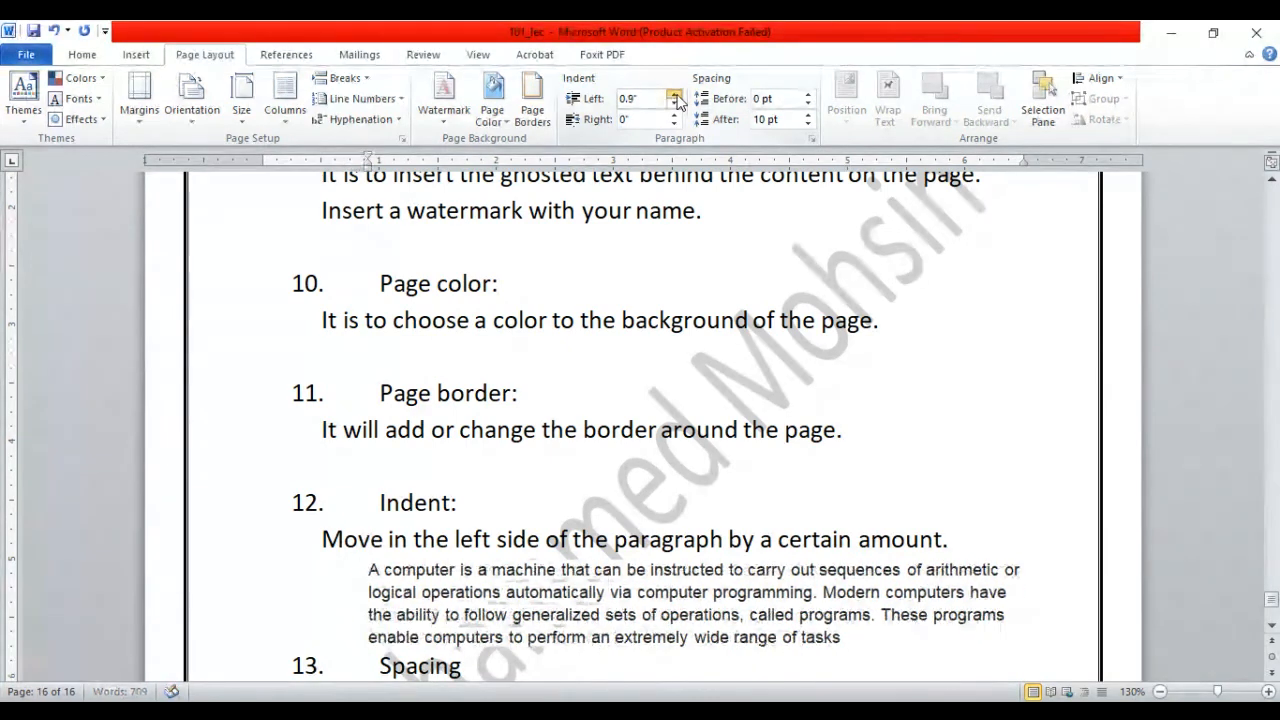
pyautogui.click(675, 95)
pyautogui.click(675, 95)
pyautogui.click(675, 95)
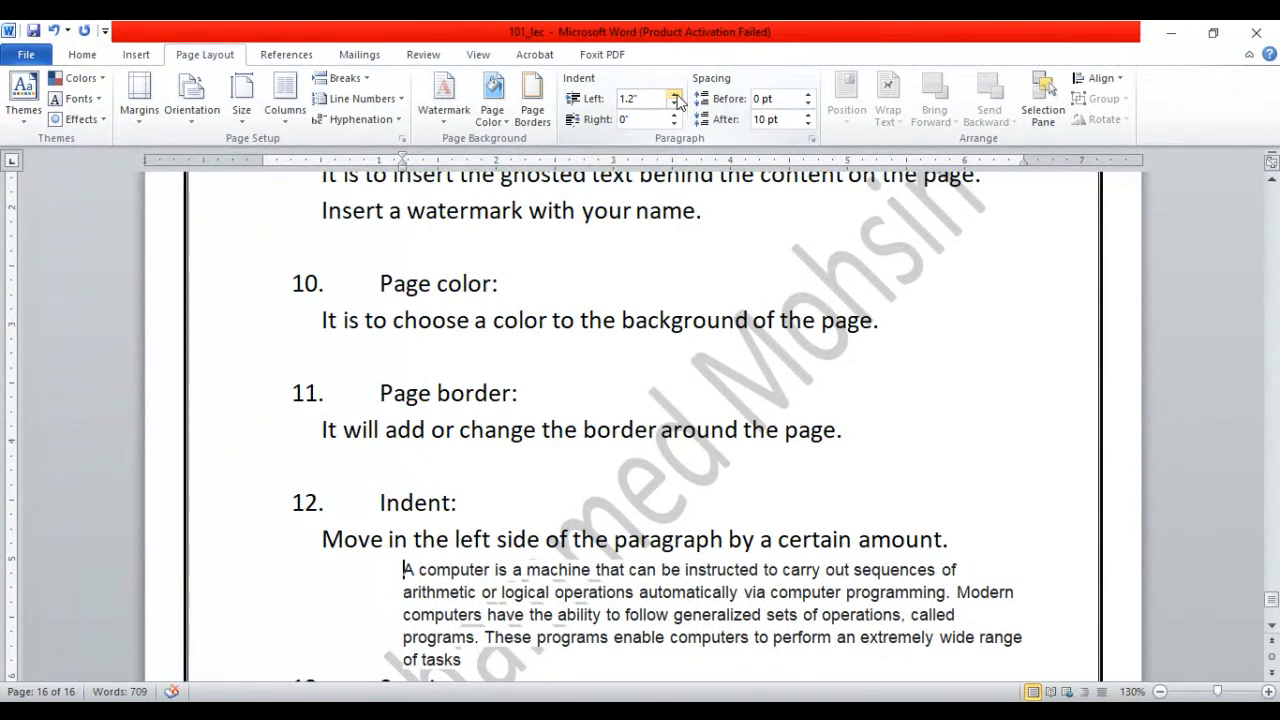
# - Set the left indent of the sample computer paragraph to 0"
pyautogui.click(659, 100)
pyautogui.write('0')
pyautogui.press('Return')
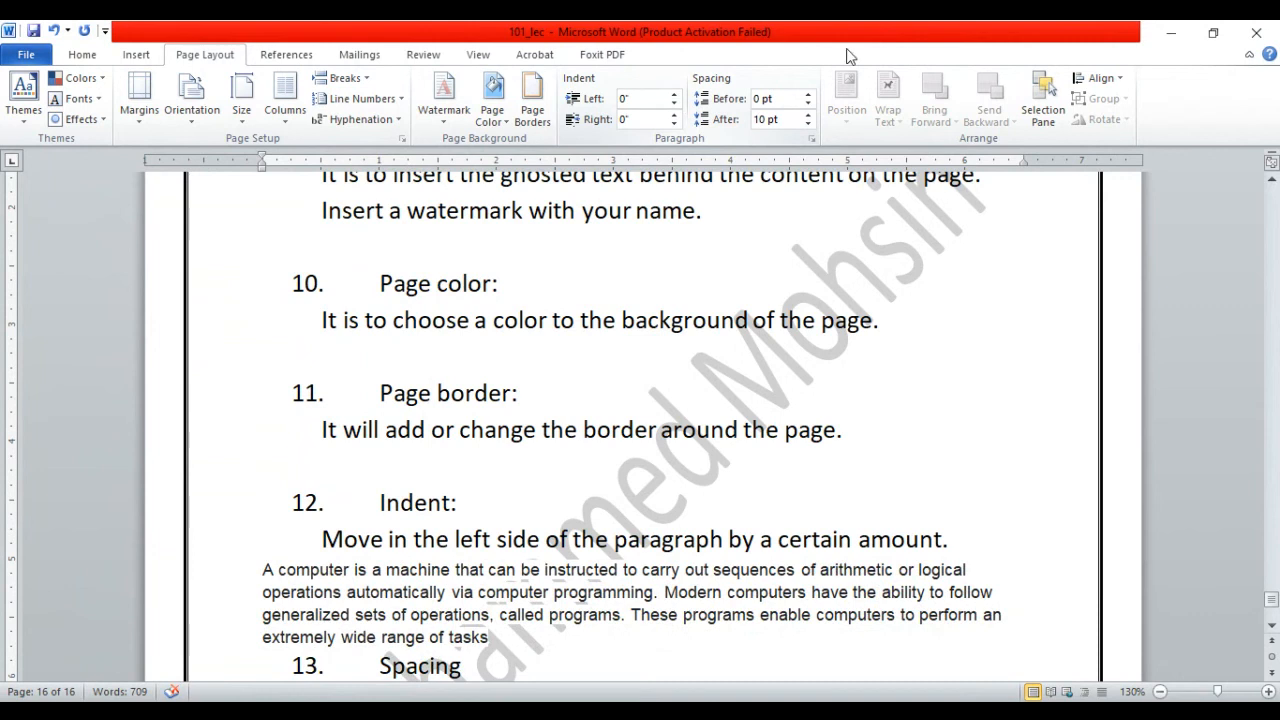
# - Raise the left indent of the sample computer paragraph to 0.6"
pyautogui.click(675, 95)
pyautogui.click(675, 95)
pyautogui.click(675, 95)
pyautogui.click(675, 95)
pyautogui.click(675, 95)
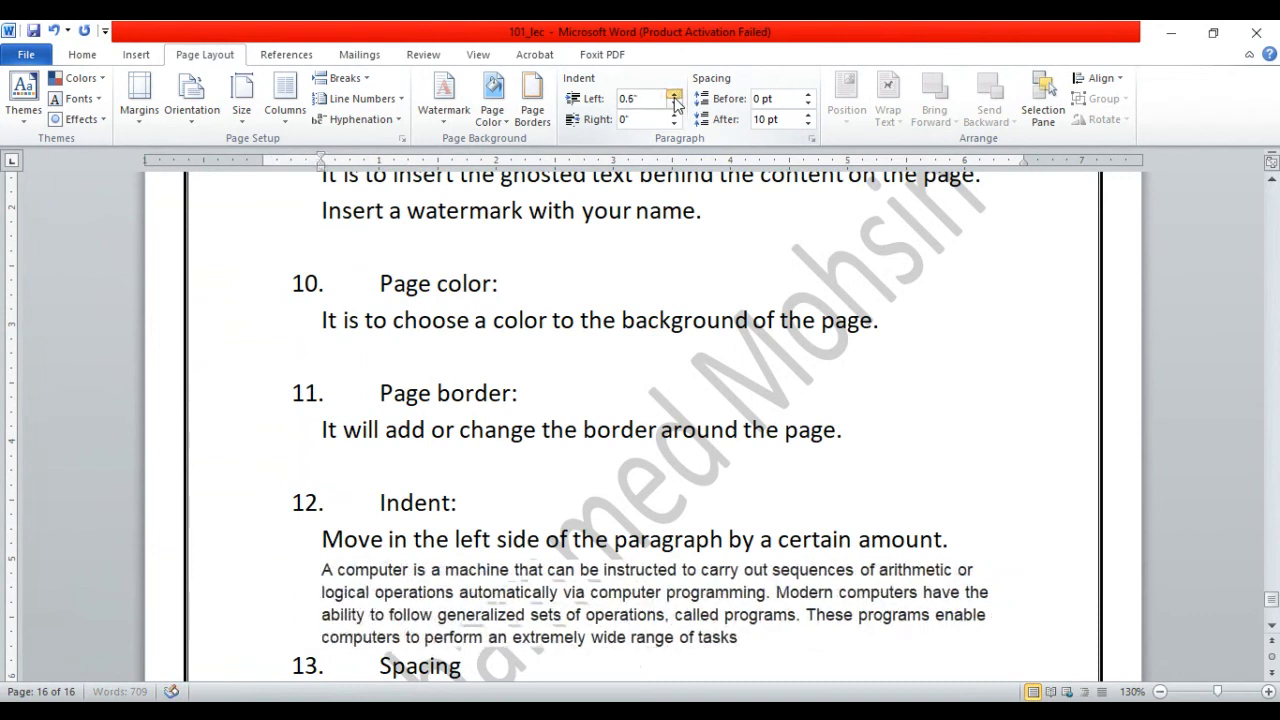
pyautogui.click(675, 95)
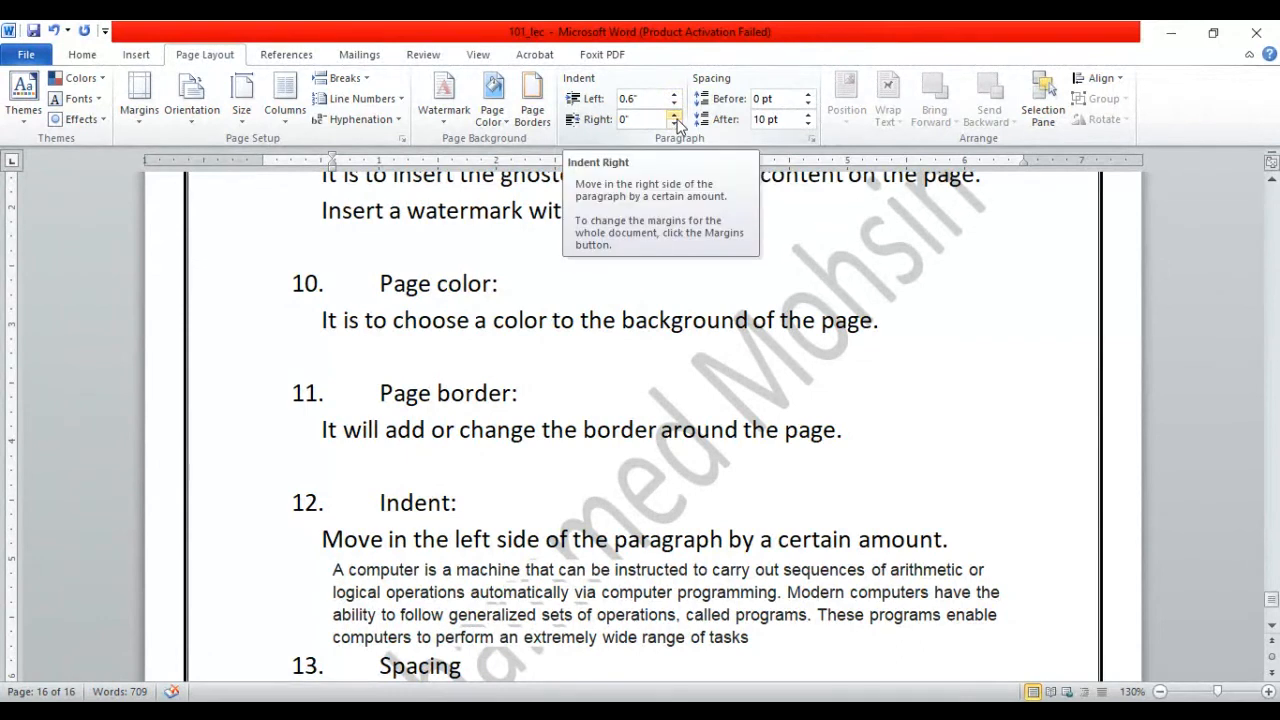
# - Increase the right indent of the sample computer paragraph to 0.8"
pyautogui.click(676, 115)
pyautogui.click(676, 115)
pyautogui.click(676, 115)
pyautogui.click(676, 115)
pyautogui.click(676, 115)
pyautogui.click(676, 115)
pyautogui.click(676, 115)
pyautogui.click(676, 115)
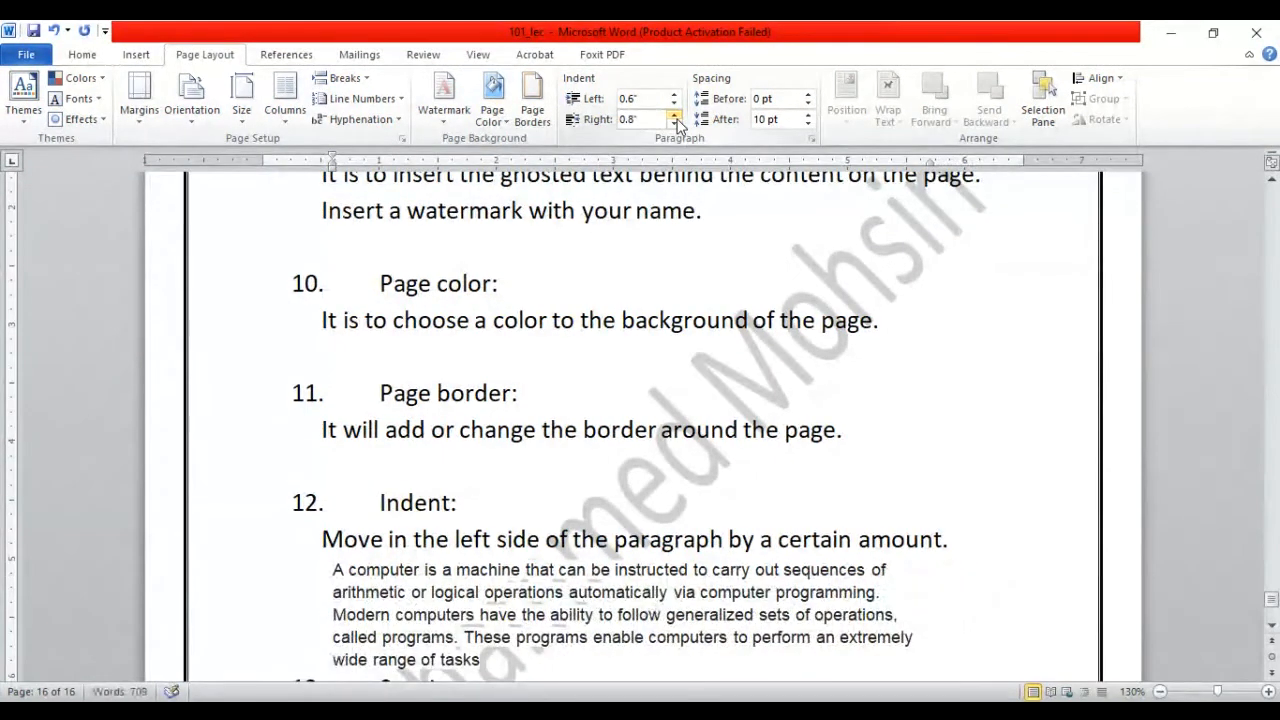
# - Reduce the sample paragraph's indents to 0.5" on the left and 0" on the right
pyautogui.click(675, 124)
pyautogui.click(675, 124)
pyautogui.click(675, 124)
pyautogui.click(675, 124)
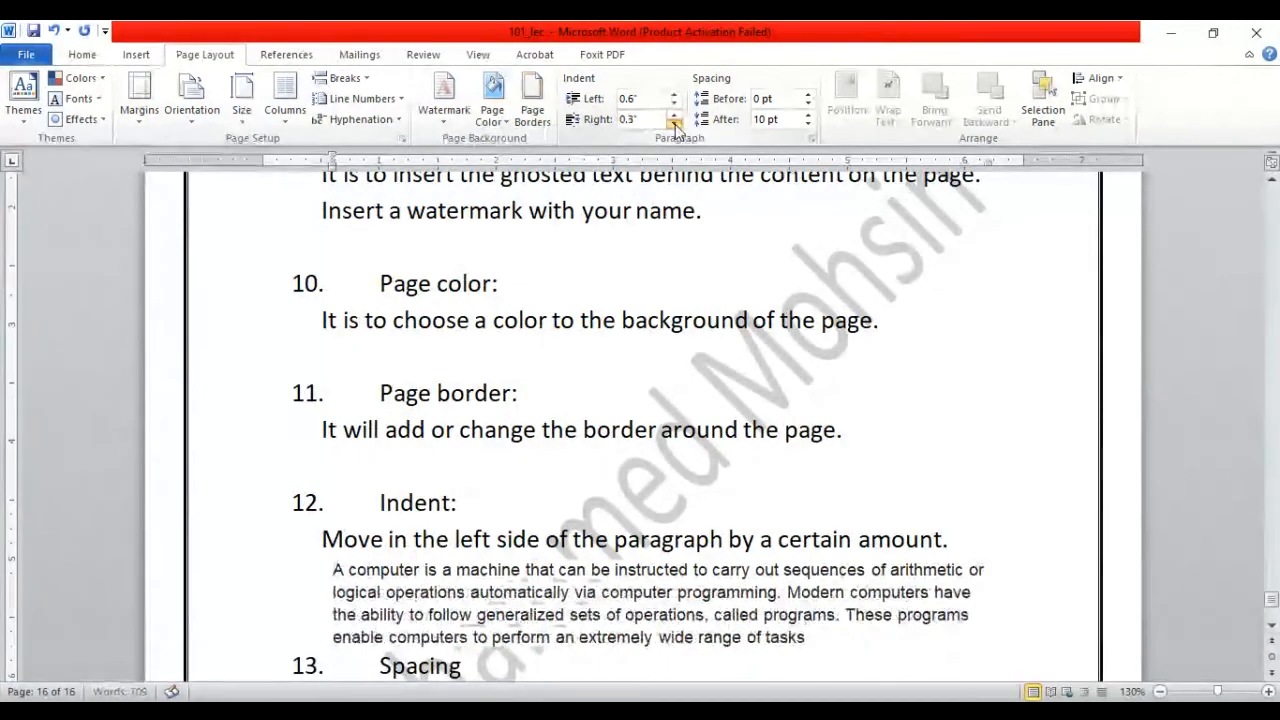
pyautogui.click(675, 124)
pyautogui.click(675, 124)
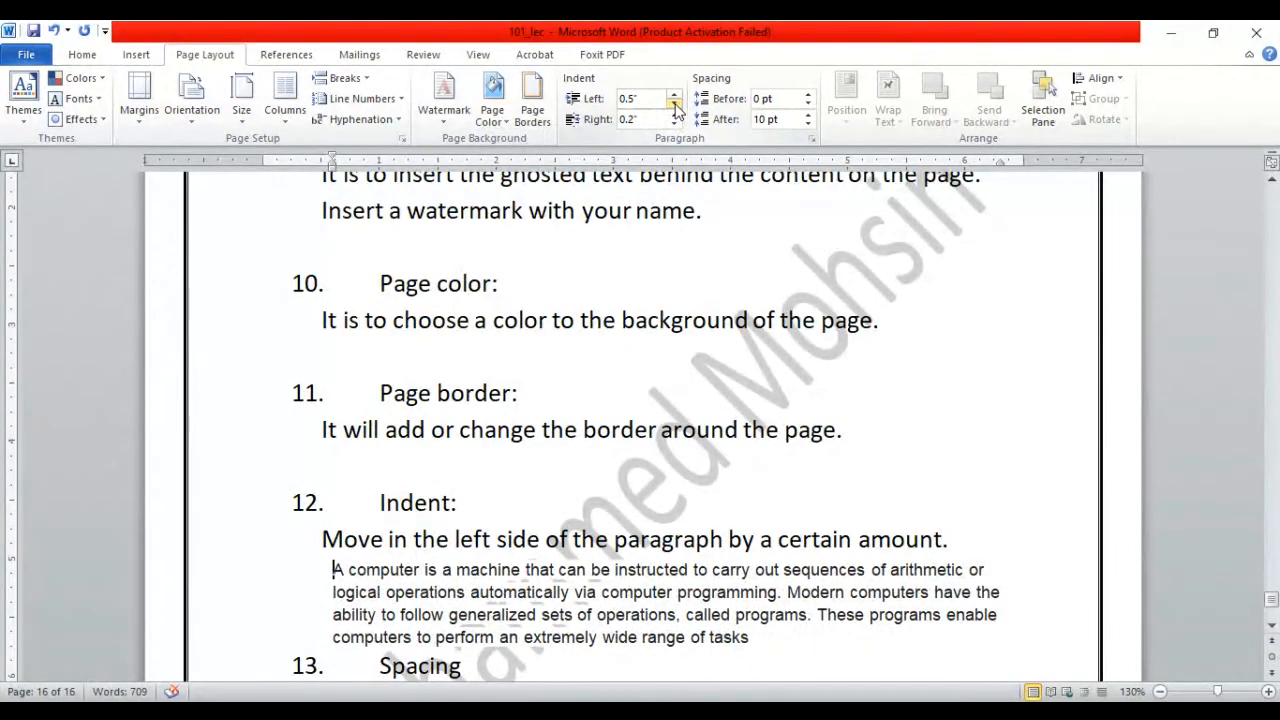
pyautogui.click(675, 103)
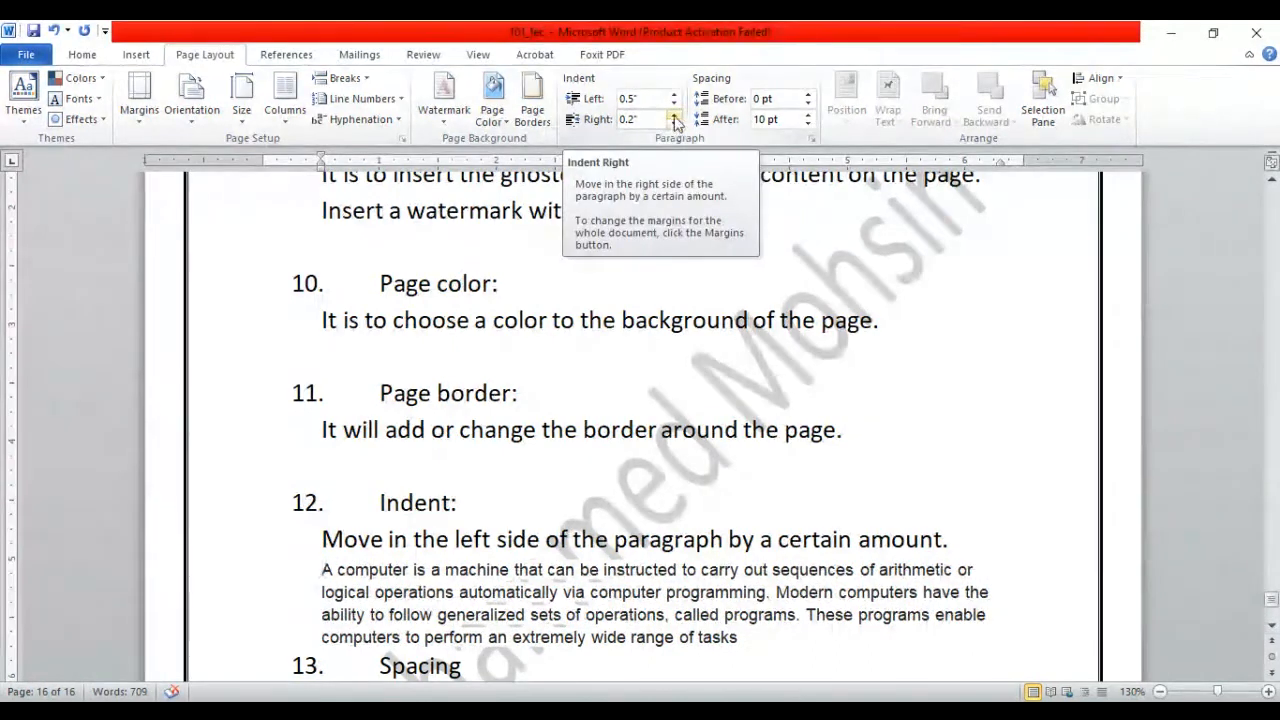
pyautogui.click(675, 115)
pyautogui.click(675, 123)
pyautogui.click(675, 123)
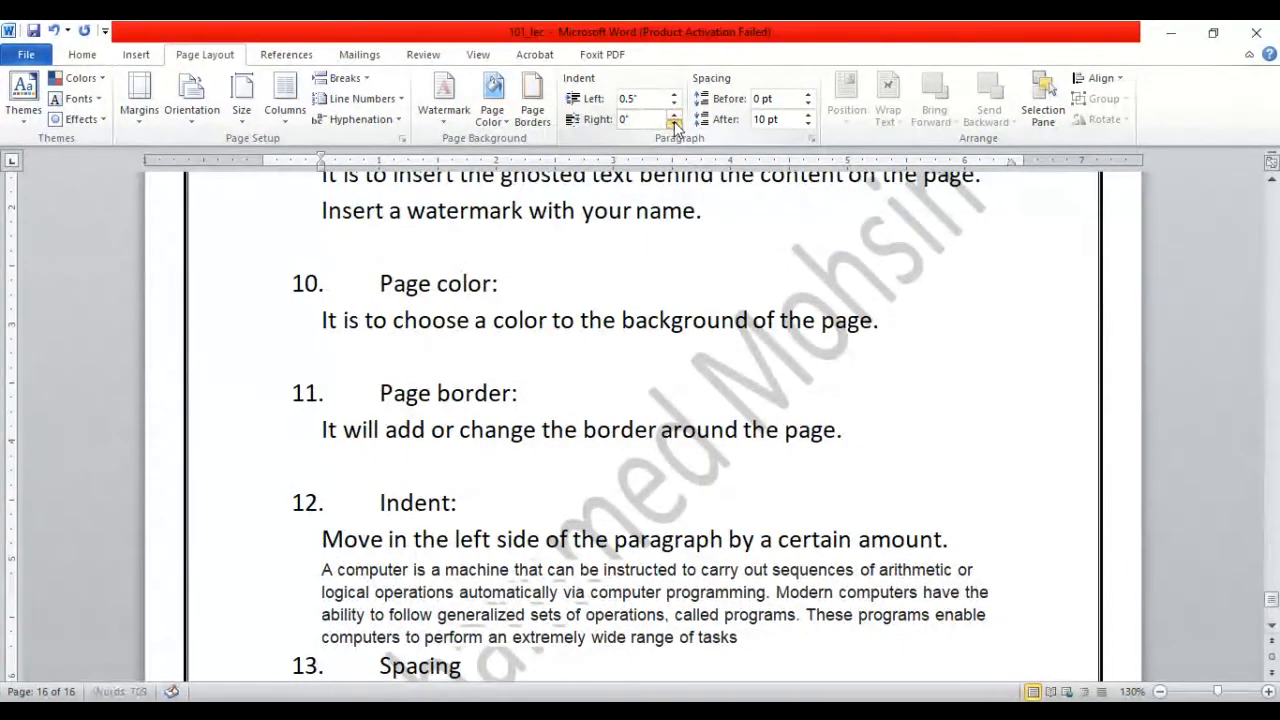
pyautogui.click(675, 123)
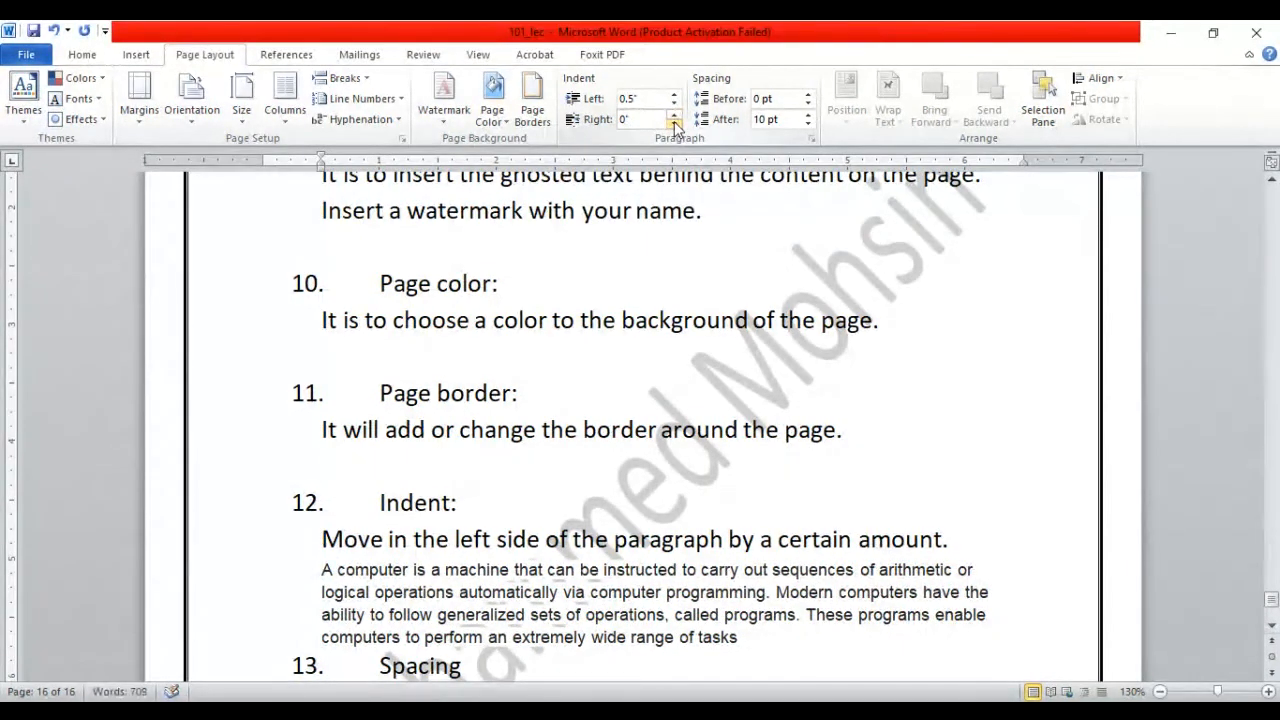
# - End the sample computer paragraph with a period and insert a blank line before item 13
pyautogui.click(1272, 627)
pyautogui.click(1272, 627)
pyautogui.click(1272, 627)
pyautogui.click(1272, 627)
pyautogui.click(1272, 627)
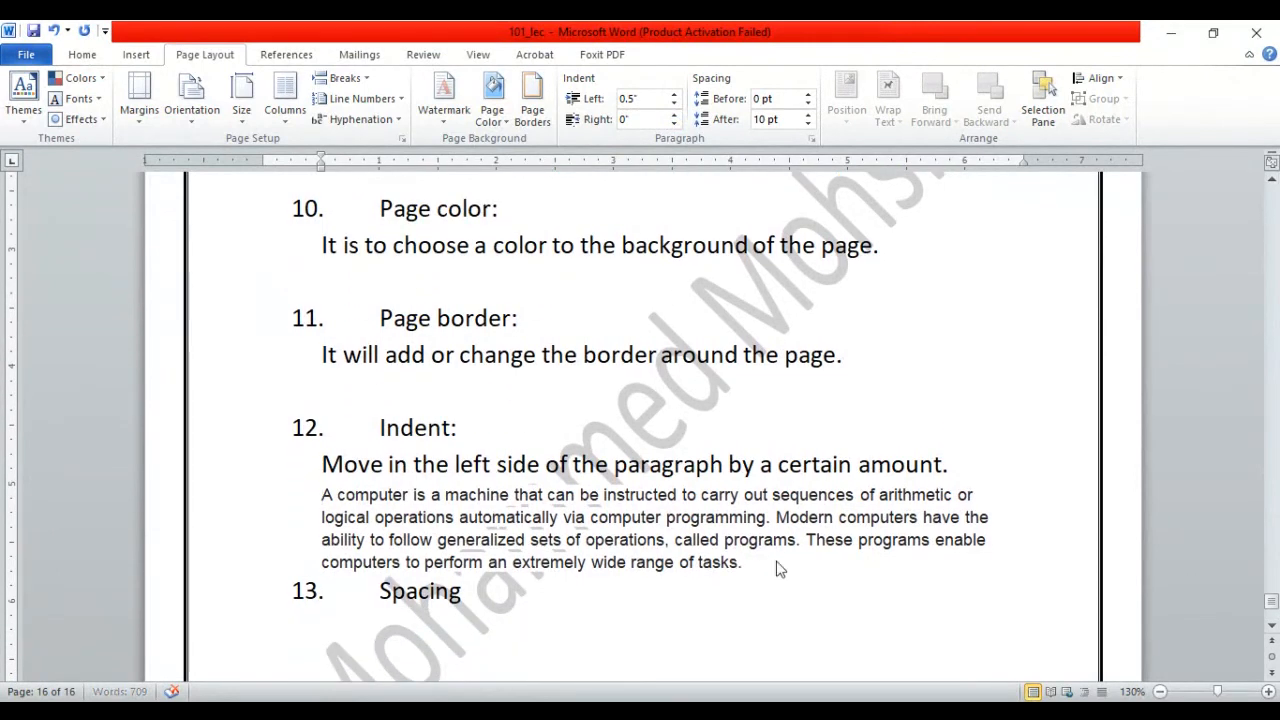
pyautogui.press('Return')
# - Add a colon after Spacing in item 13 and start an unnumbered line below it
pyautogui.scroll(10, 1277, 620)
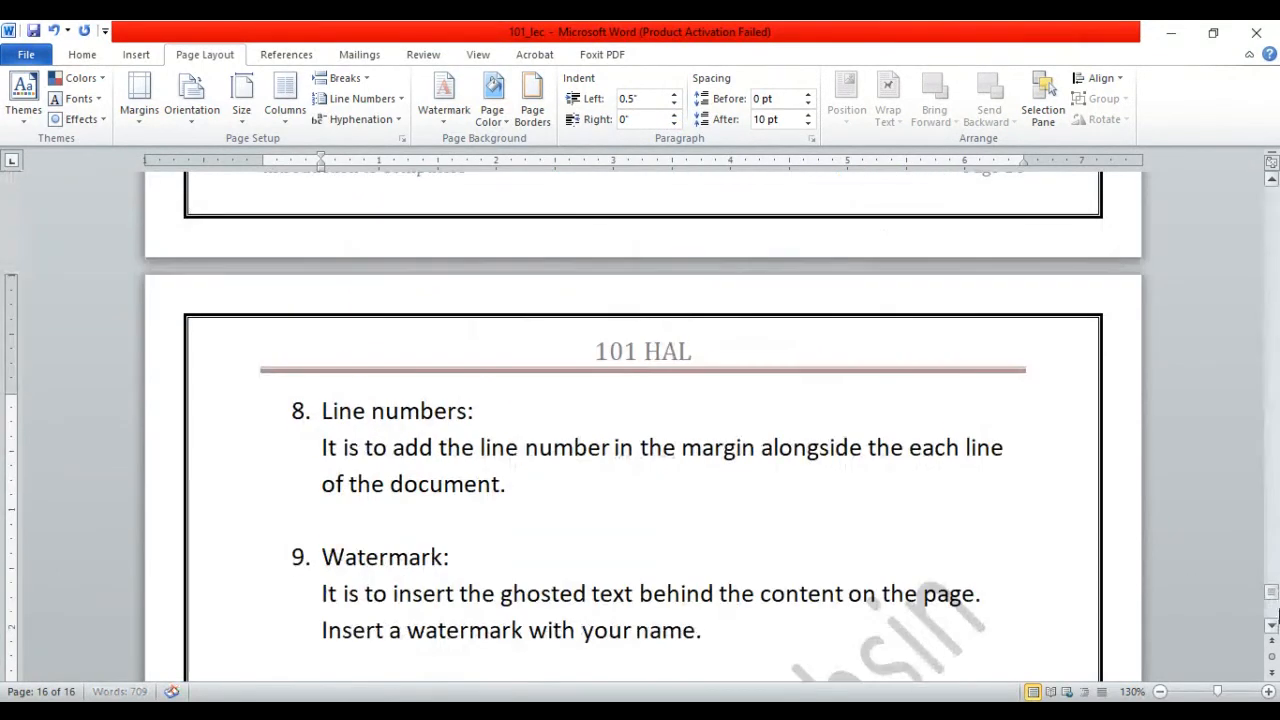
pyautogui.click(1272, 627)
pyautogui.click(1272, 627)
pyautogui.click(1272, 627)
pyautogui.click(1272, 627)
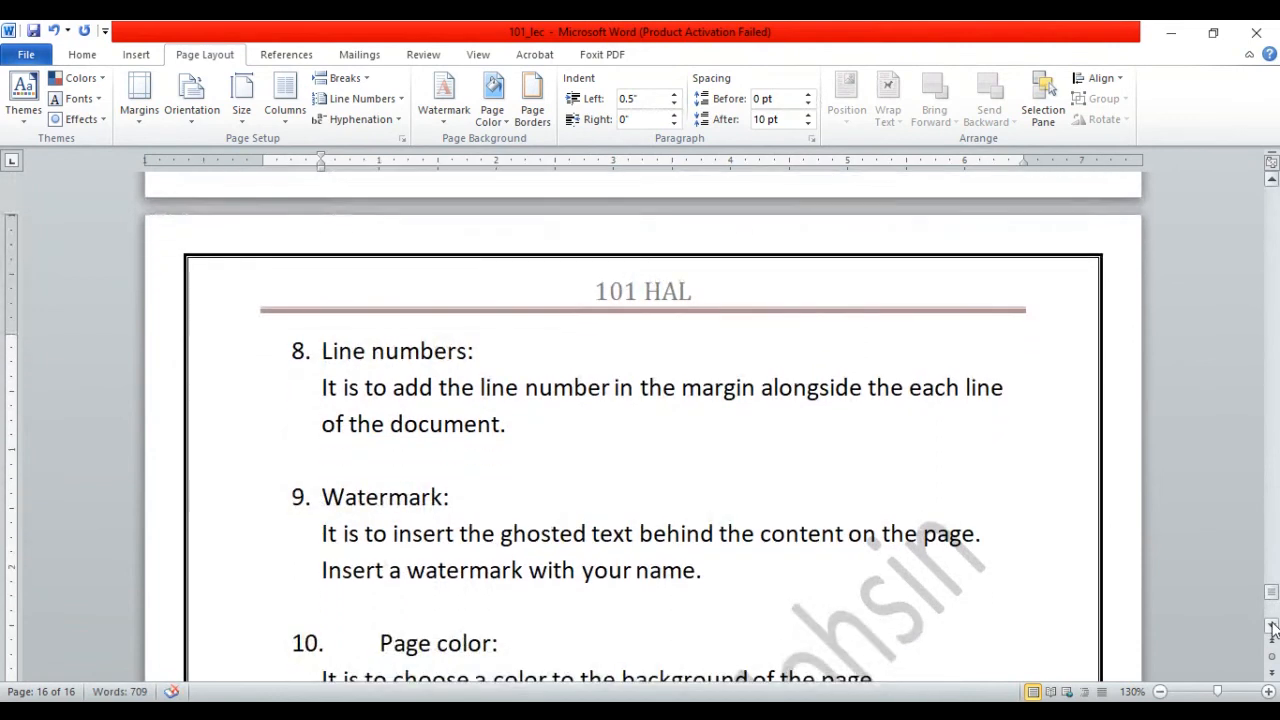
pyautogui.click(1272, 627)
pyautogui.moveTo(1274, 597); pyautogui.dragTo(1274, 609)
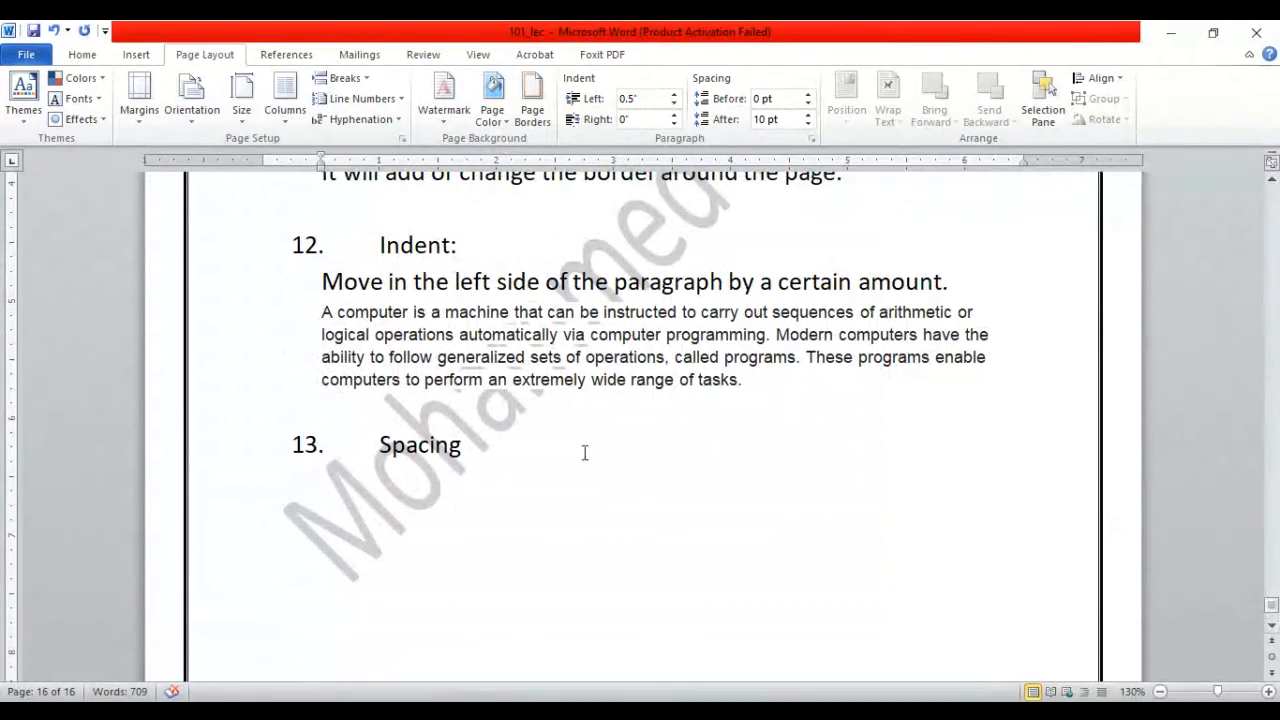
pyautogui.write(':')
pyautogui.press('Return')
pyautogui.press('BackSpace')
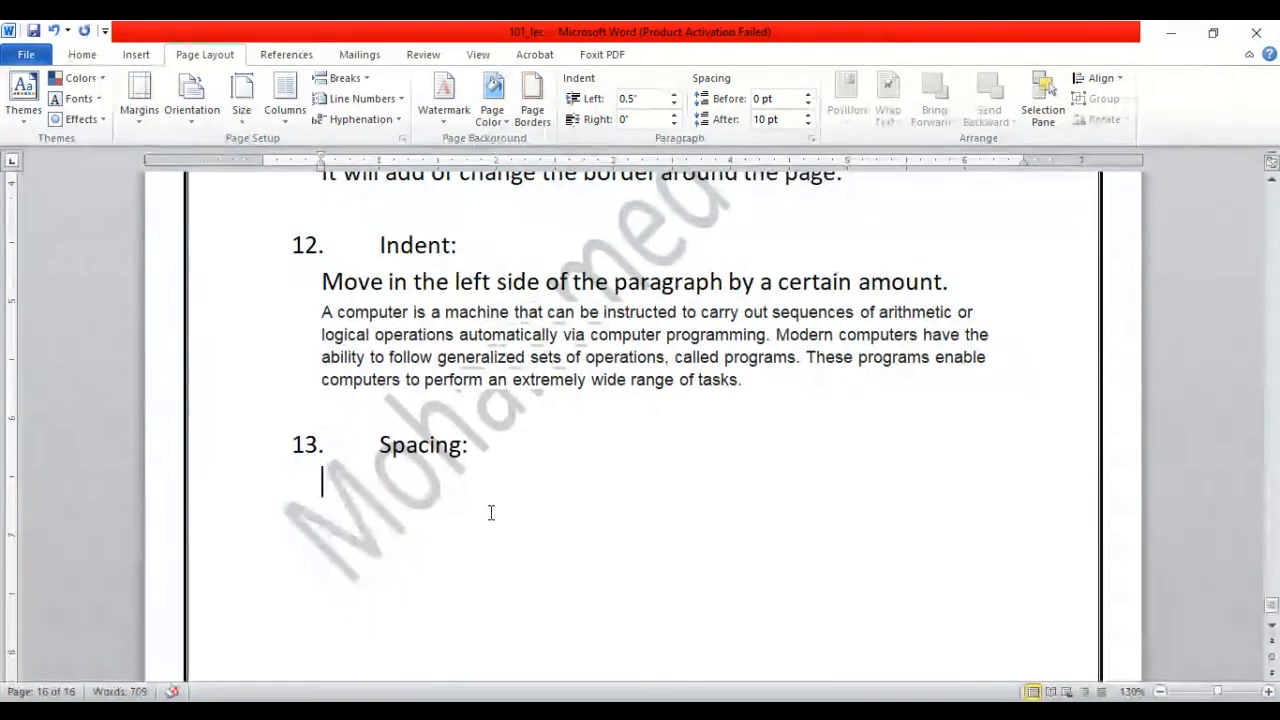
# - Write "This is to change the spacing between paragraphs." under item 13, Spacing
pyautogui.write('This is t')
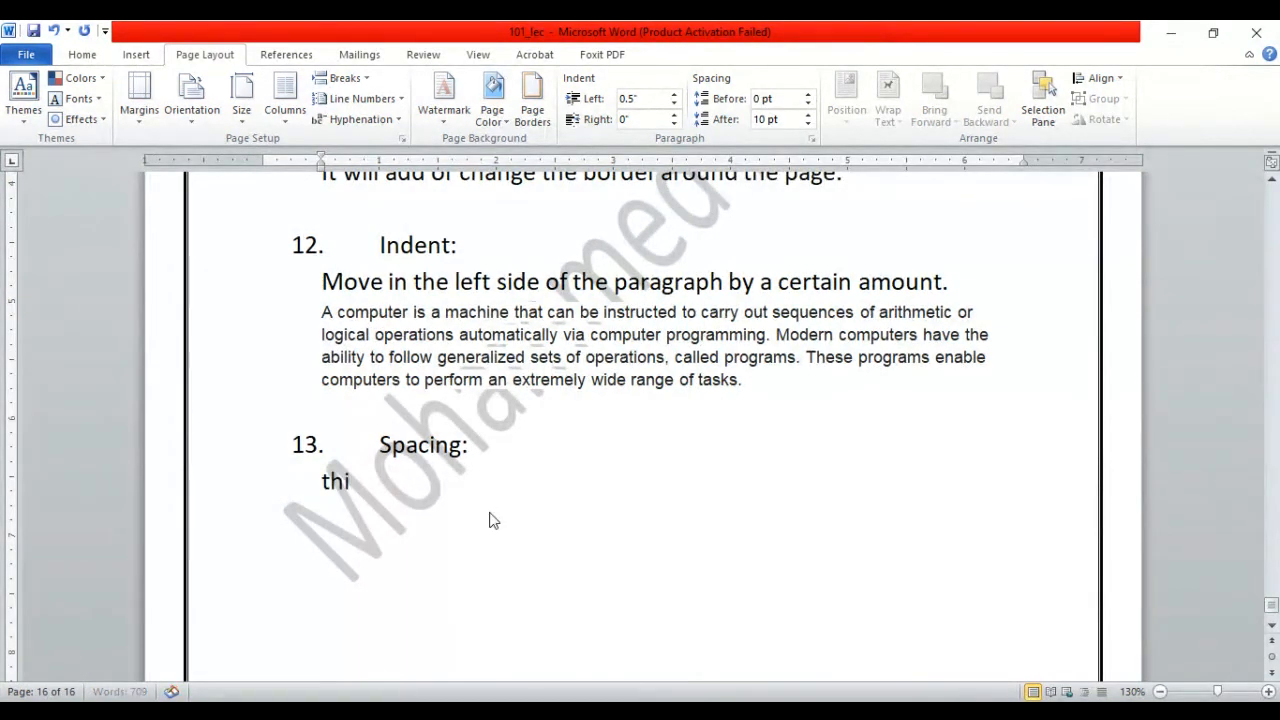
pyautogui.write('o c')
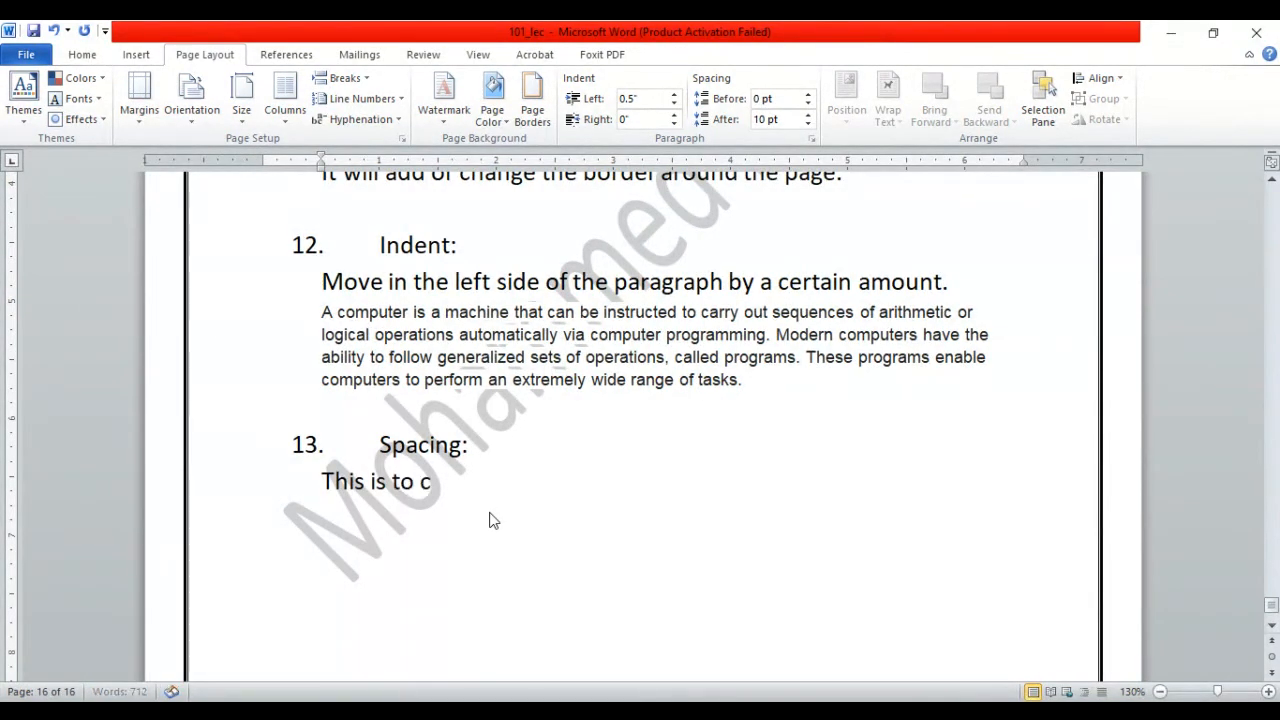
pyautogui.write('hange the ')
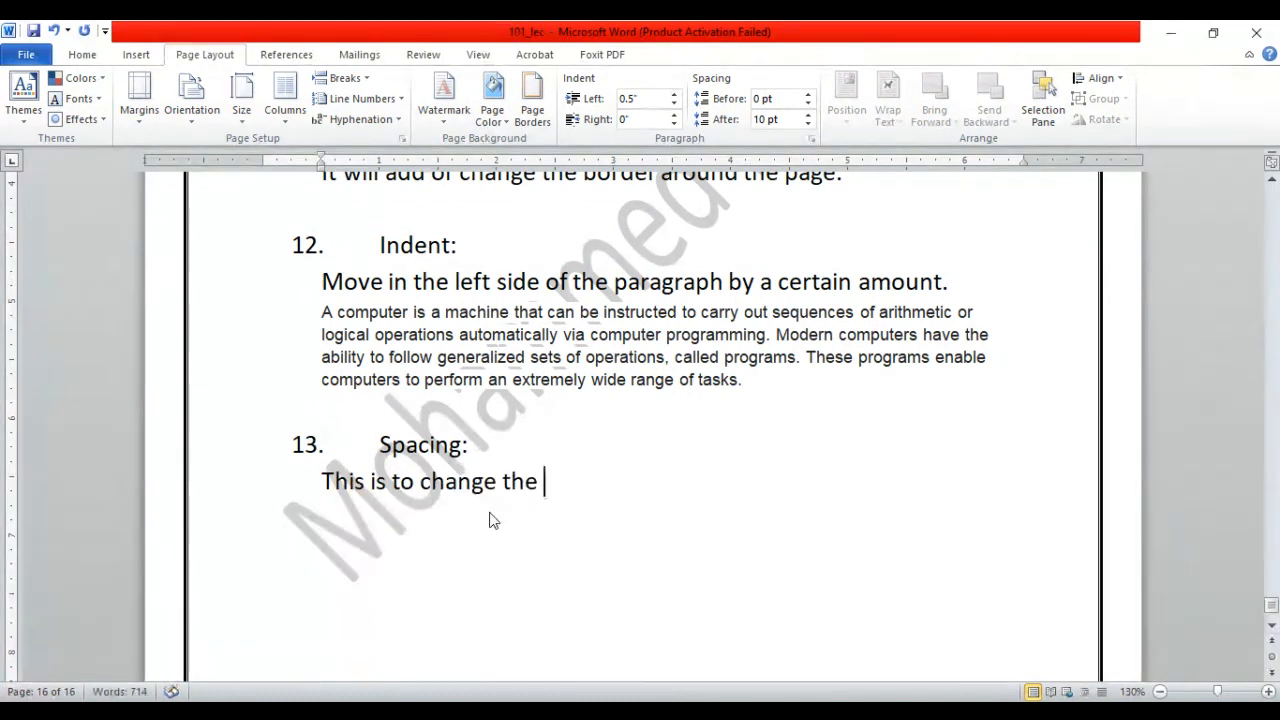
pyautogui.write('spacing b')
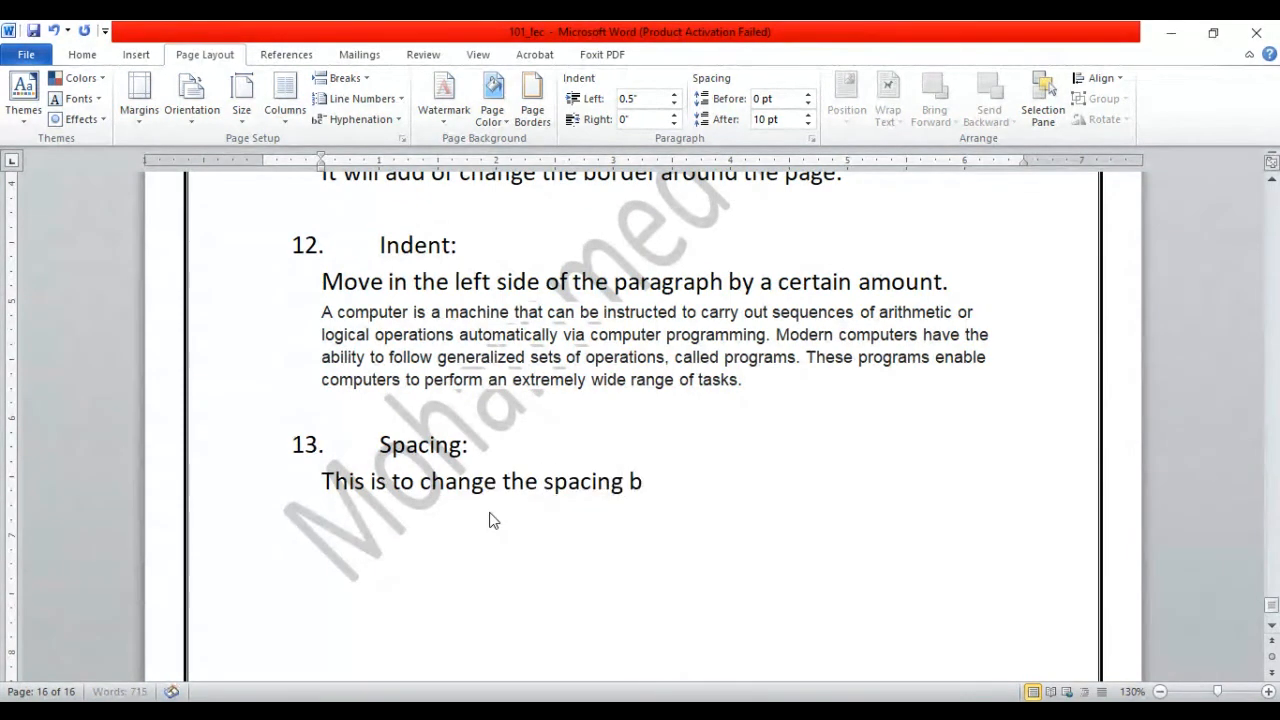
pyautogui.write('etween para')
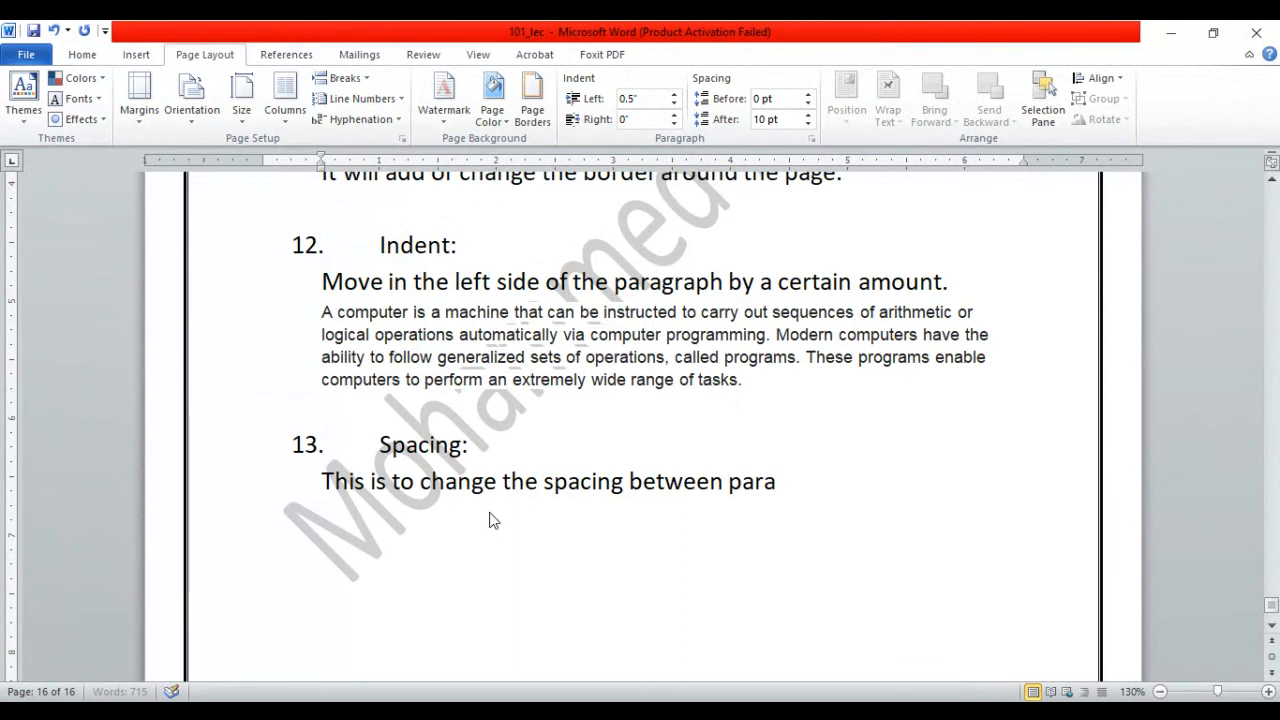
pyautogui.write('g')
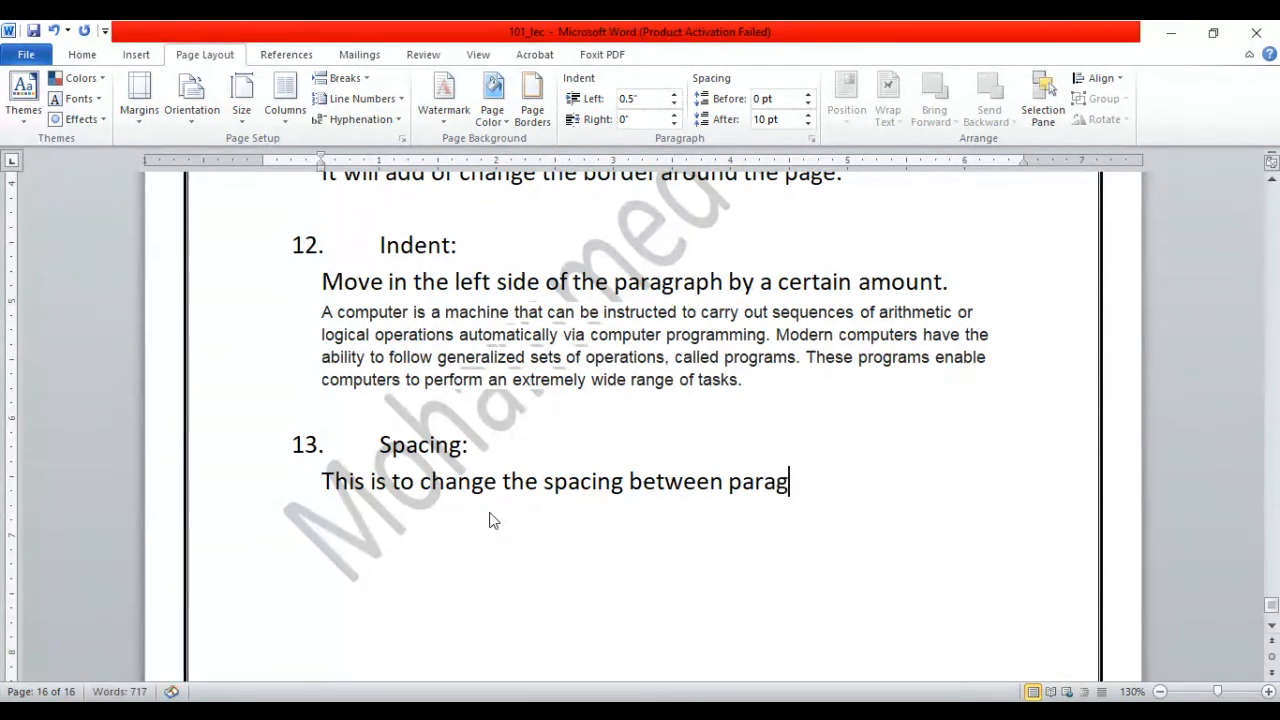
pyautogui.write('raphs.')
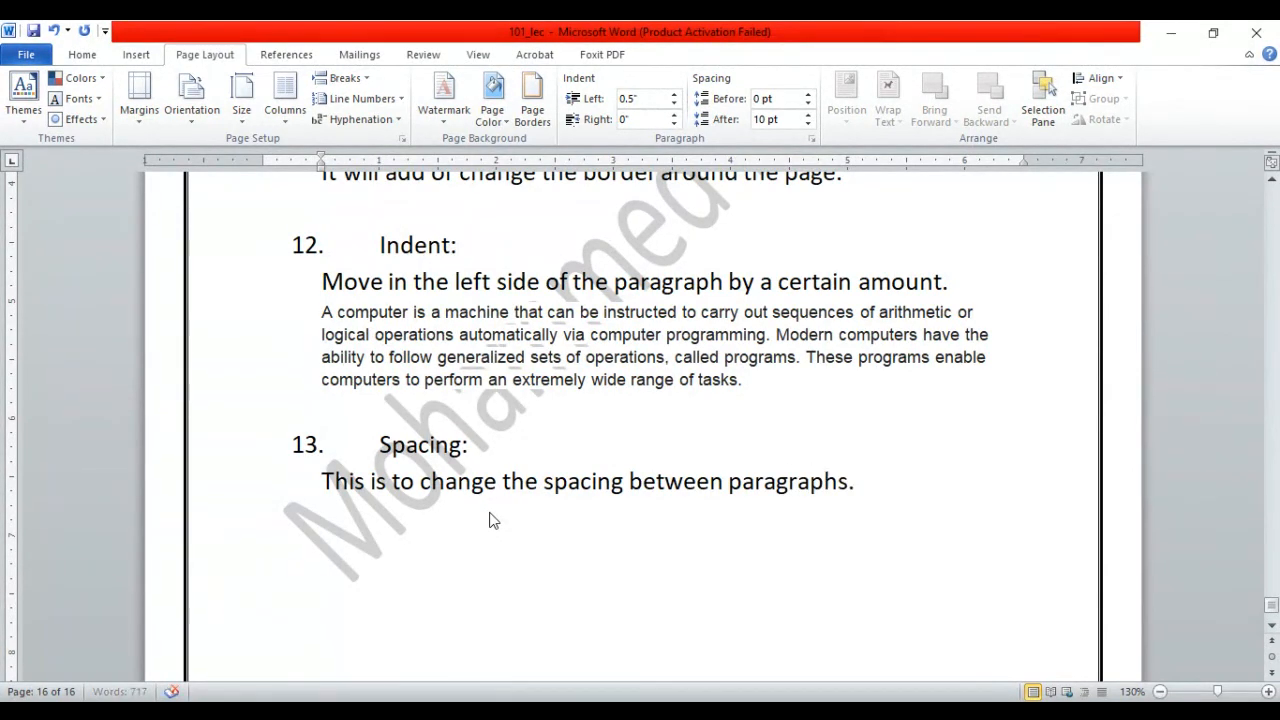
pyautogui.press('Return')
# - Paste a copy of the sample computer paragraph directly below the original under item 12, without a blank line between them
pyautogui.click(759, 394)
pyautogui.press('Return')
pyautogui.write('A computer is a machine that can be instructed to carry out sequences of arithmetic or logical operations automatically via computer programming. Modern computers have the ability to follow generalized sets of operations, called programs. These programs enable computers to perform an extremely wide range of tasks')
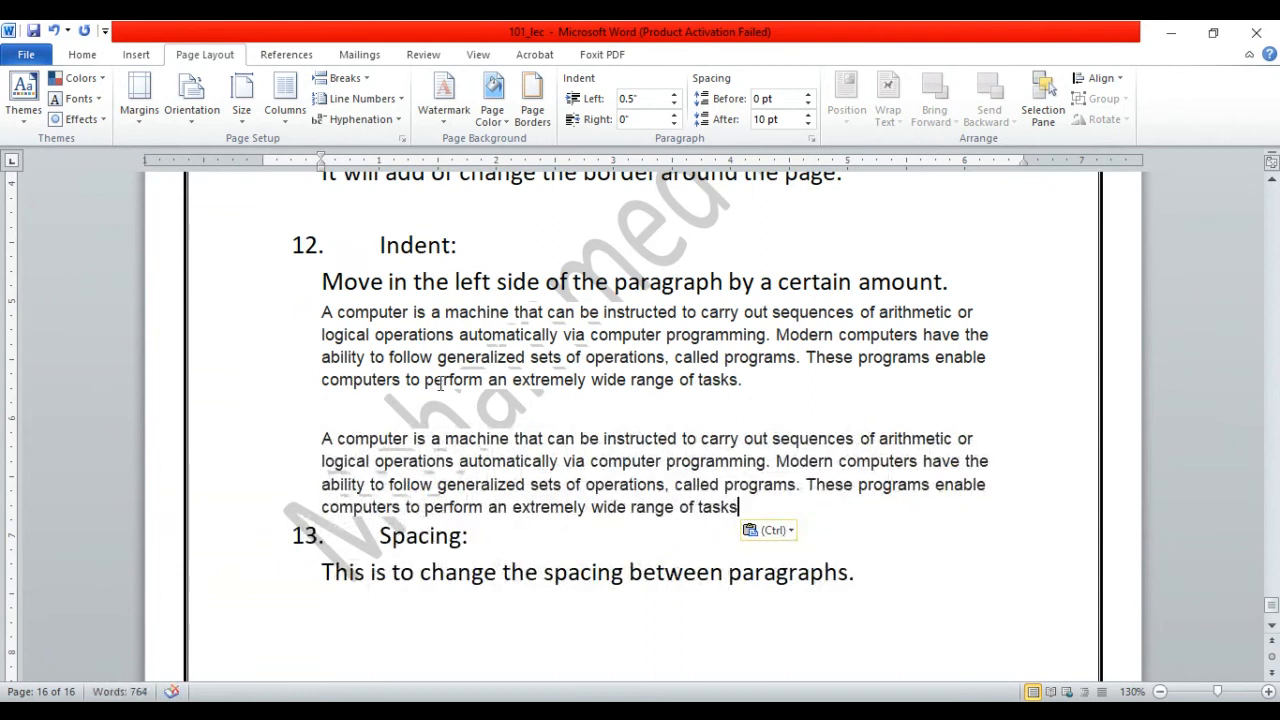
pyautogui.click(339, 417)
pyautogui.press('Delete')
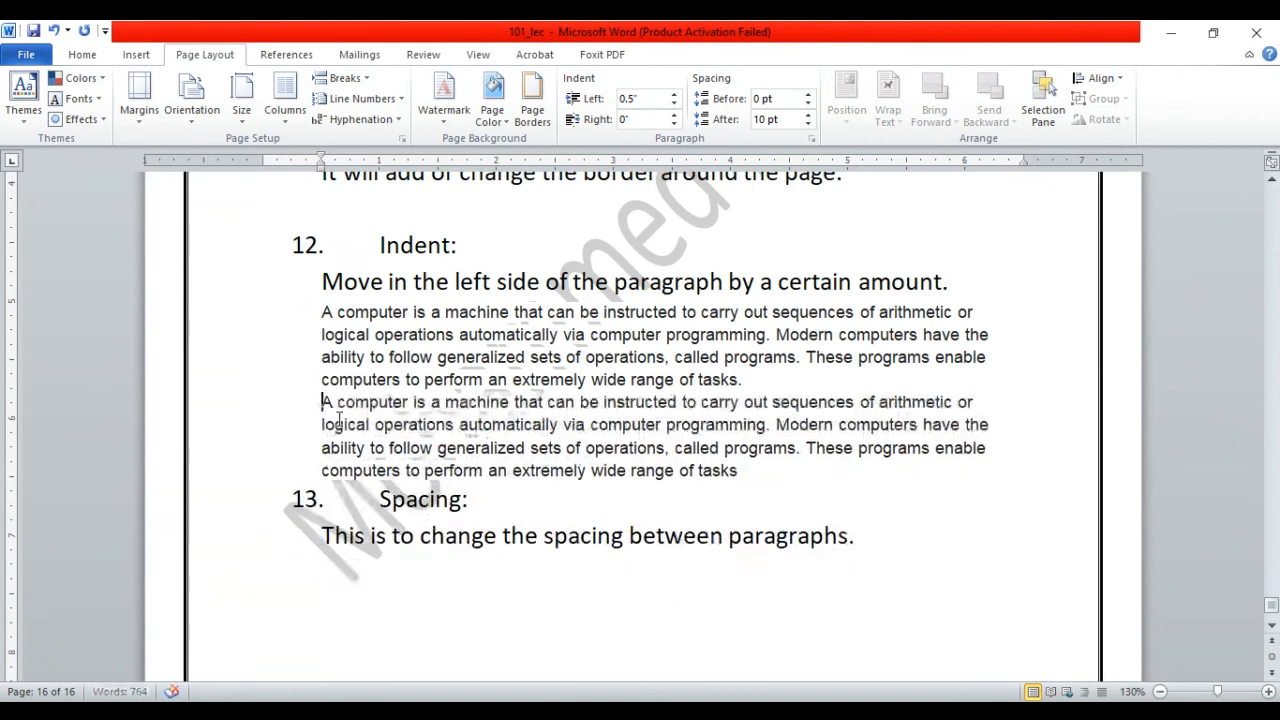
# - Set the spacing before both sample computer paragraphs under item 12 to 24 pt
pyautogui.click(753, 474)
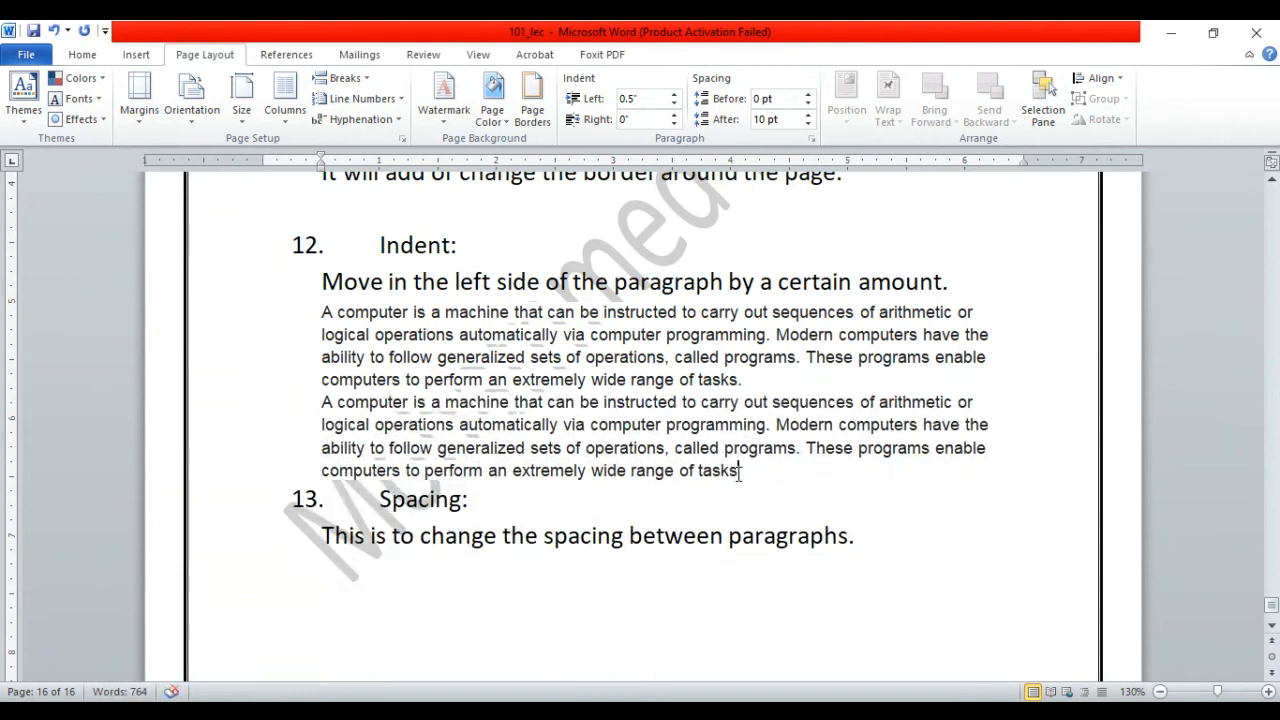
pyautogui.moveTo(739, 473); pyautogui.dragTo(322, 314)
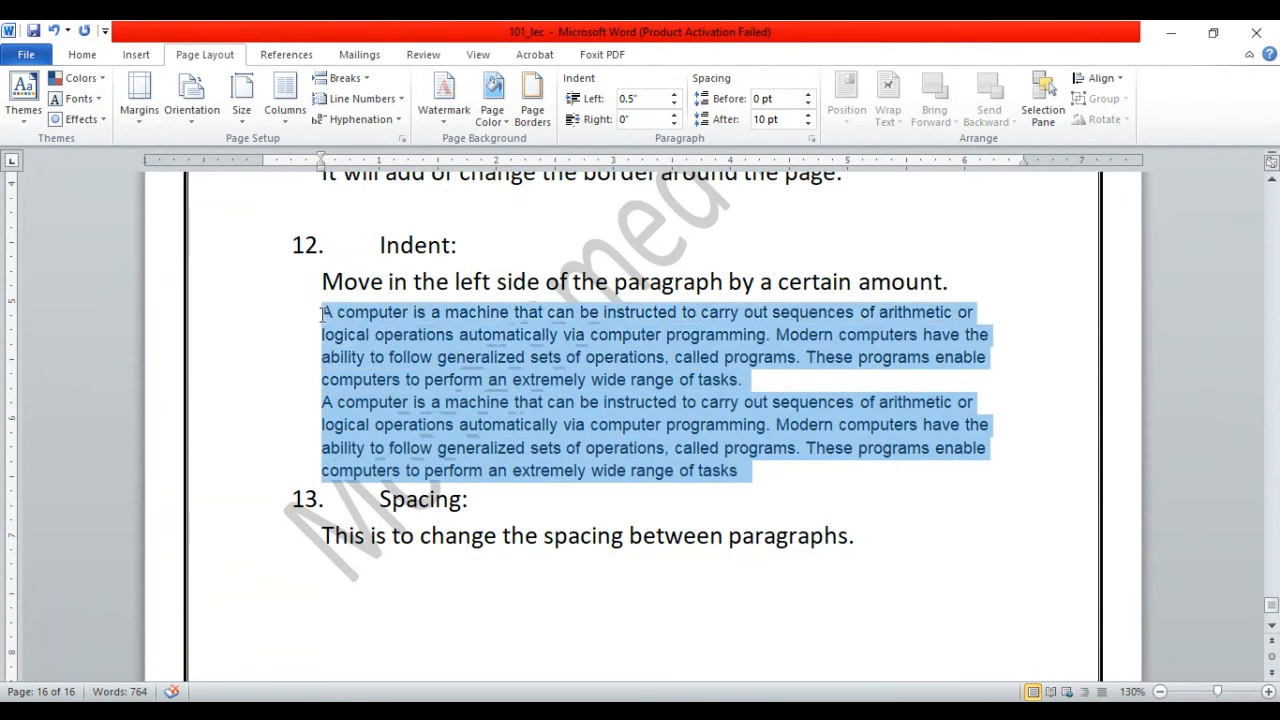
pyautogui.click(808, 95)
pyautogui.click(808, 95)
pyautogui.click(808, 95)
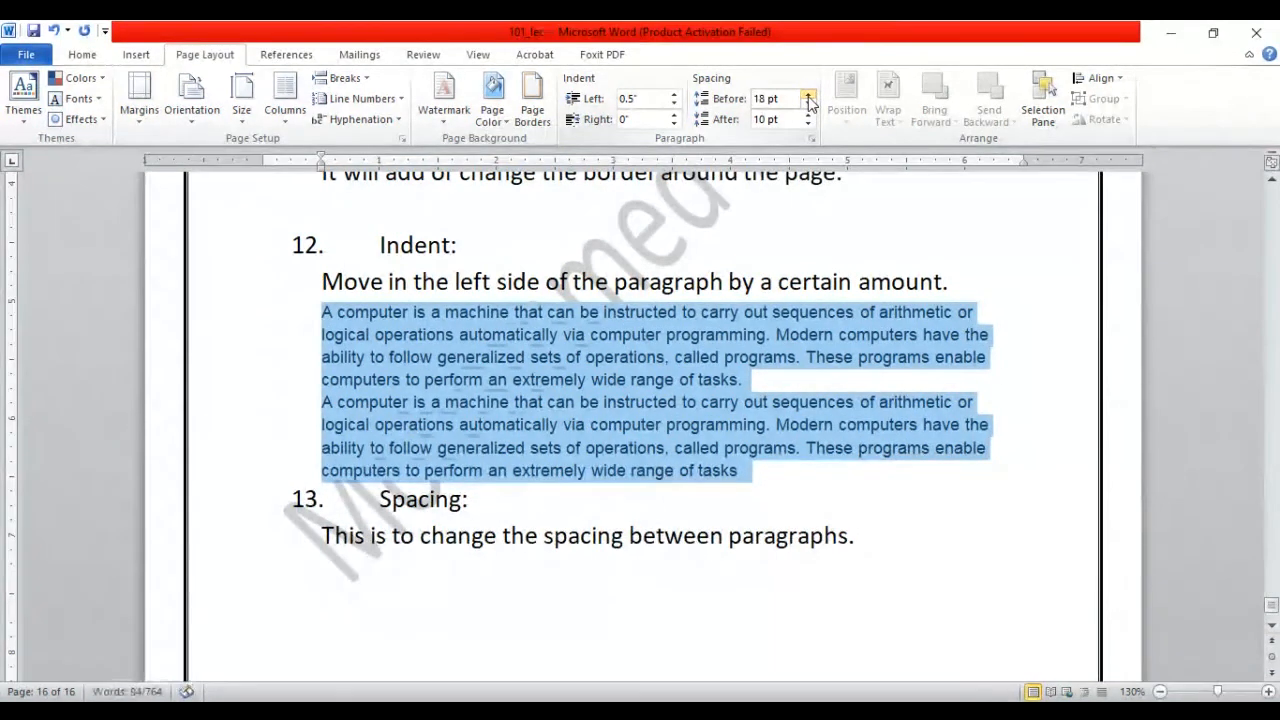
pyautogui.click(808, 95)
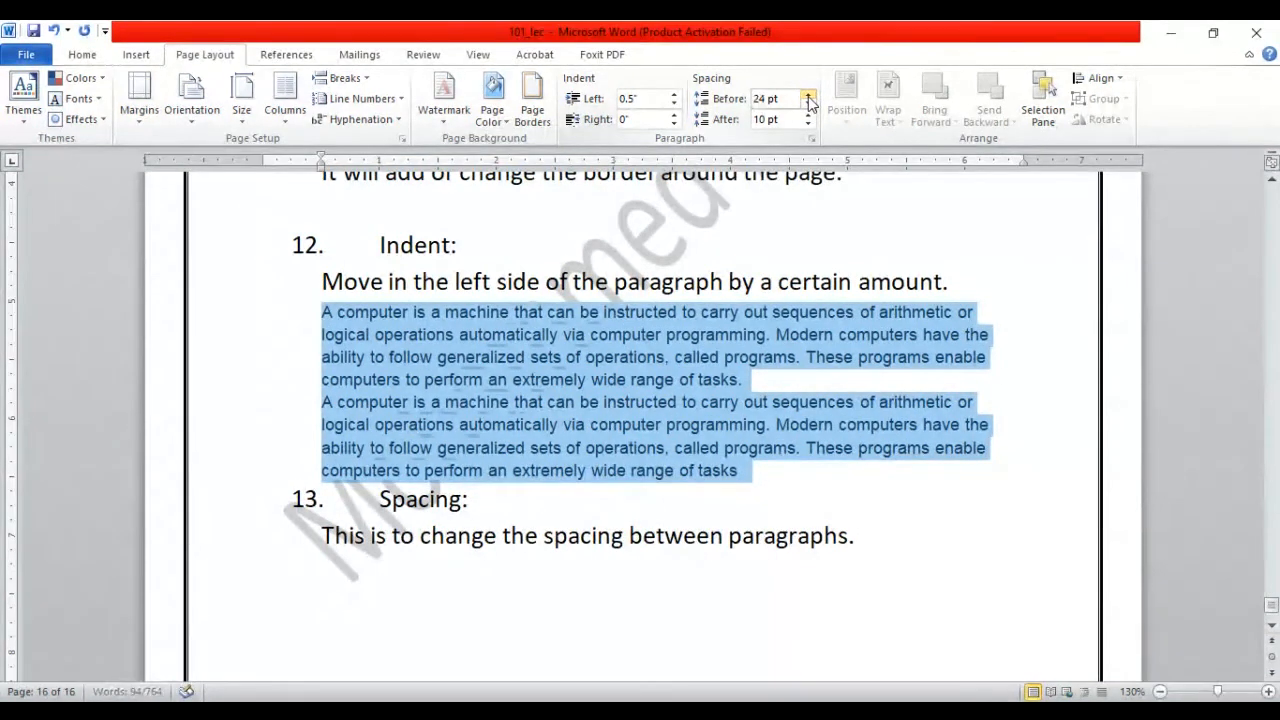
# - Insert a blank line between the two computer paragraphs and set its spacing after to Auto
pyautogui.click(775, 377)
pyautogui.press('Return')
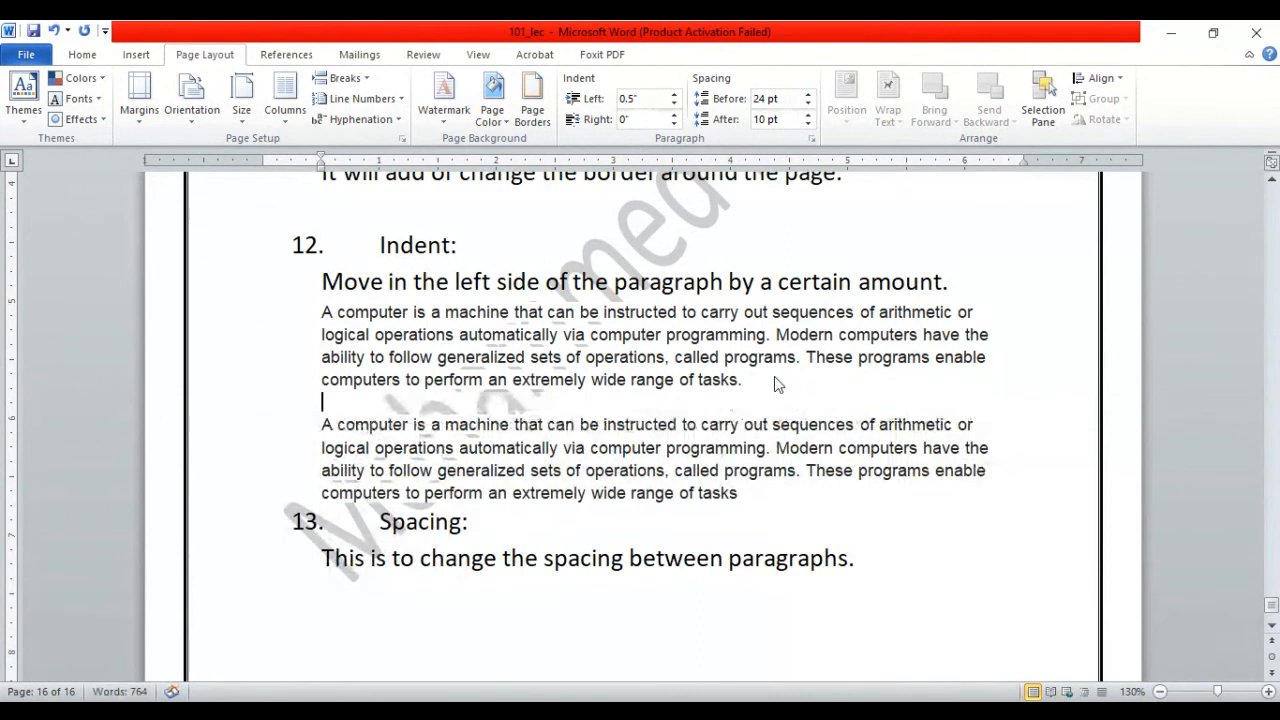
pyautogui.click(808, 124)
pyautogui.click(808, 124)
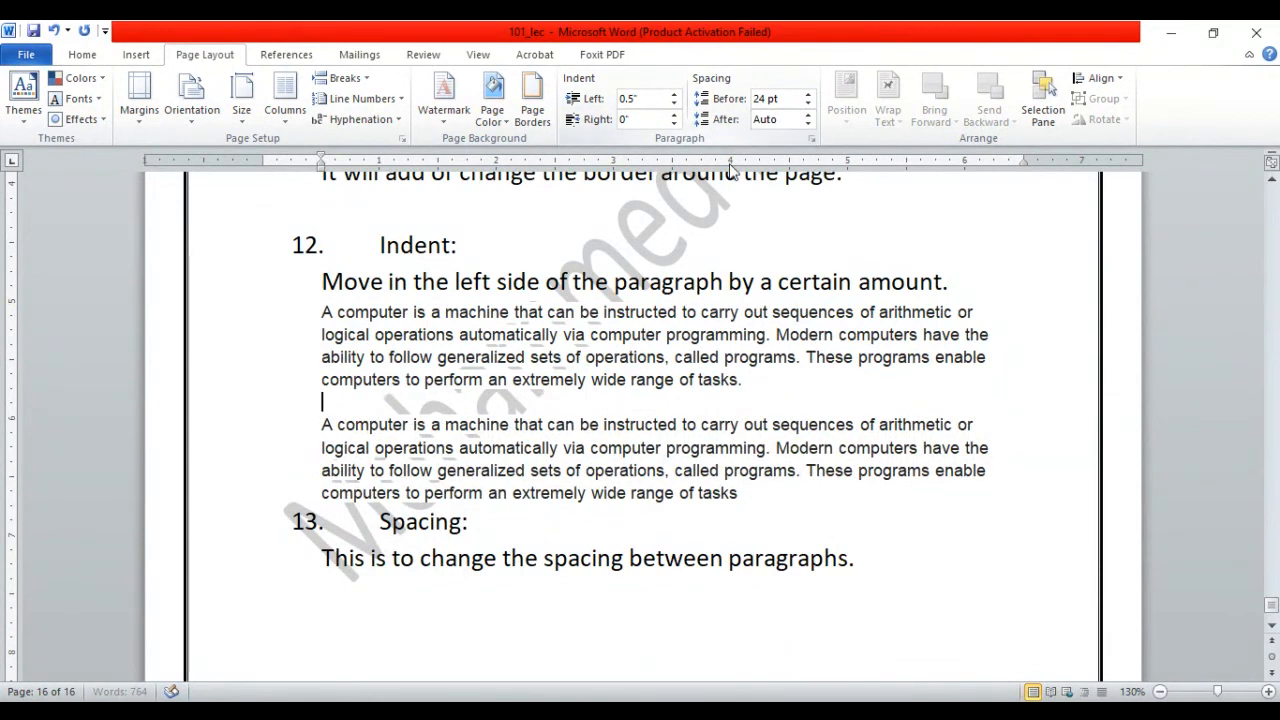
# - Set the spacing after to 30 pt for both computer paragraphs and the blank line between them
pyautogui.moveTo(755, 495); pyautogui.dragTo(332, 310)
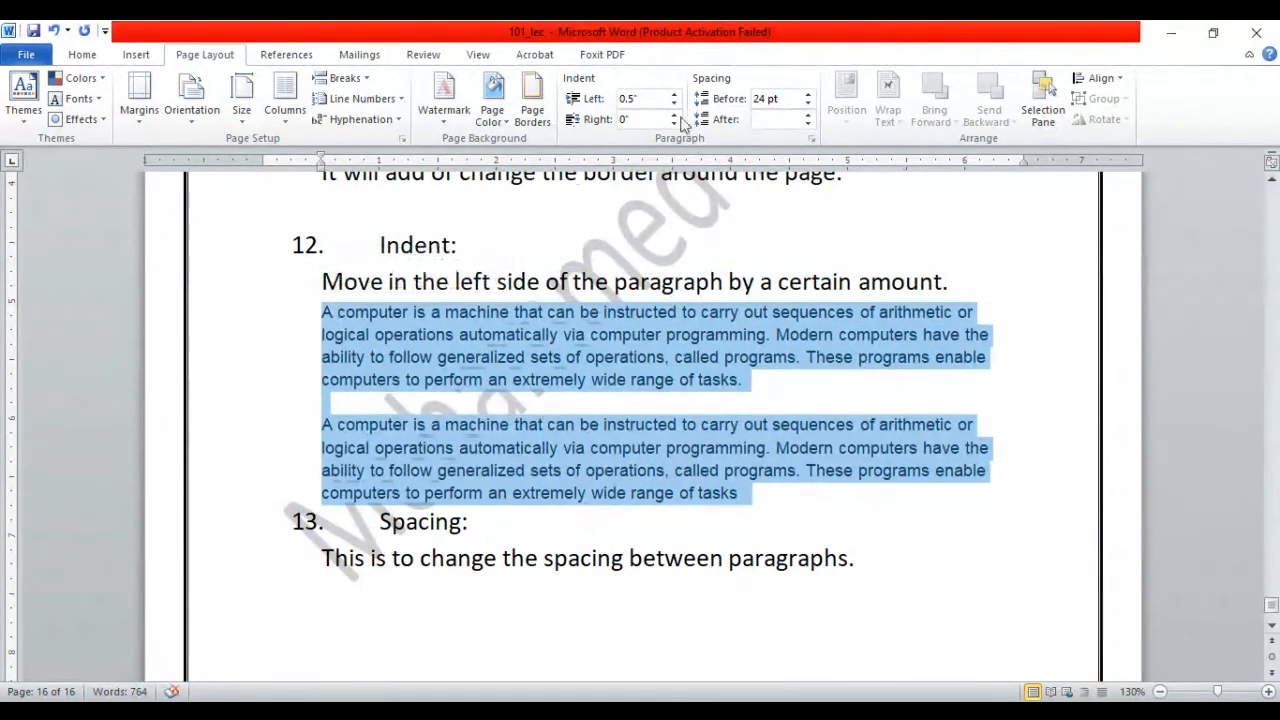
pyautogui.click(808, 115)
pyautogui.click(809, 115)
pyautogui.click(809, 115)
pyautogui.click(809, 115)
pyautogui.click(809, 115)
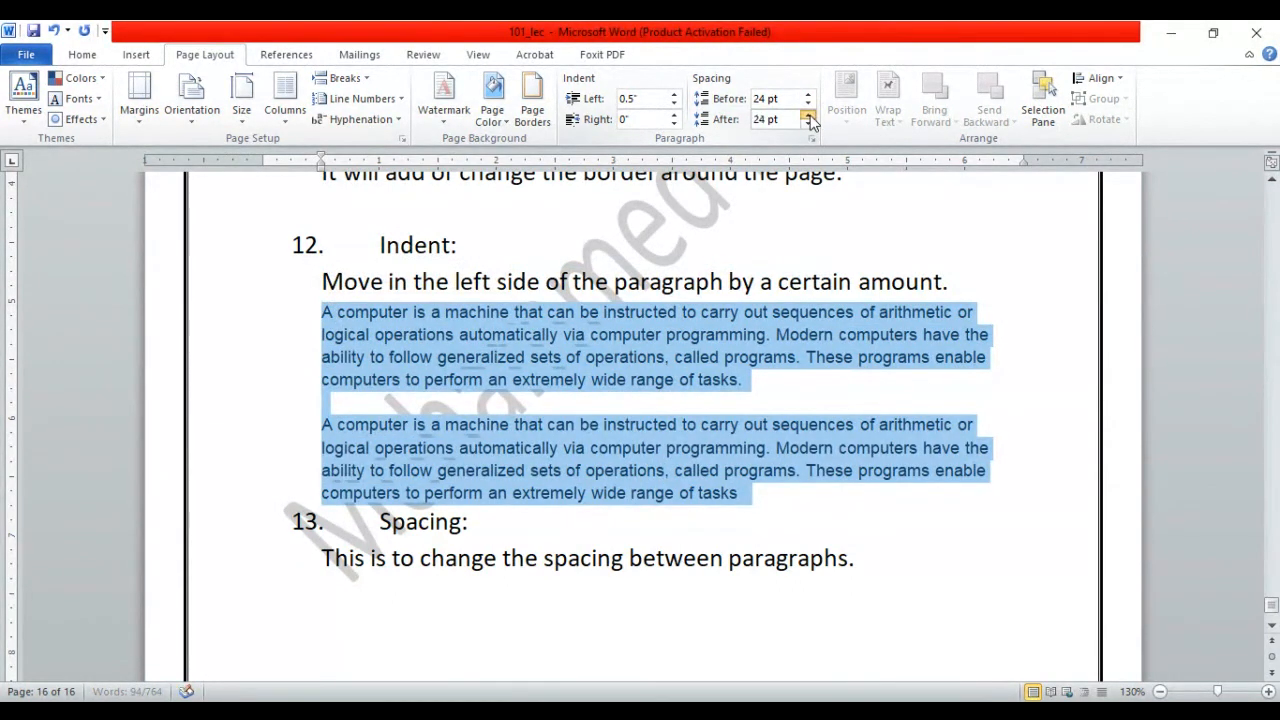
# - End the second computer paragraph with a period and insert a blank line before item 13
pyautogui.click(760, 450)
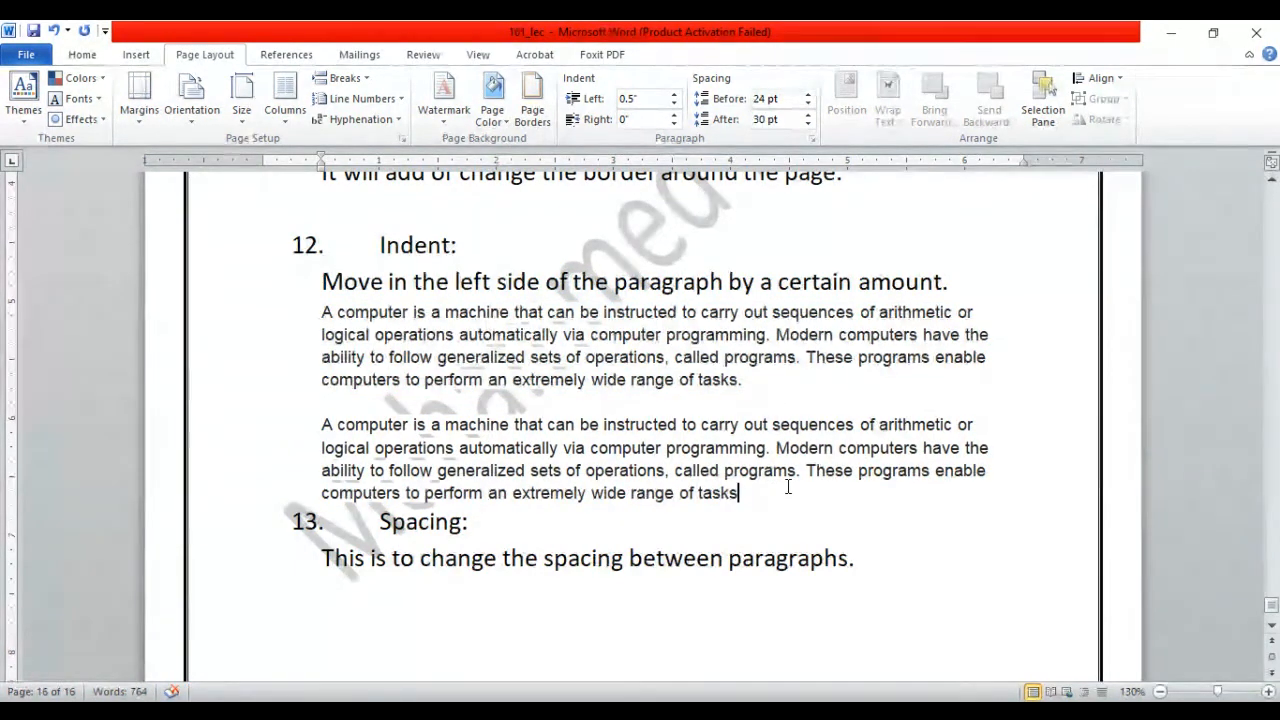
pyautogui.press('Return')
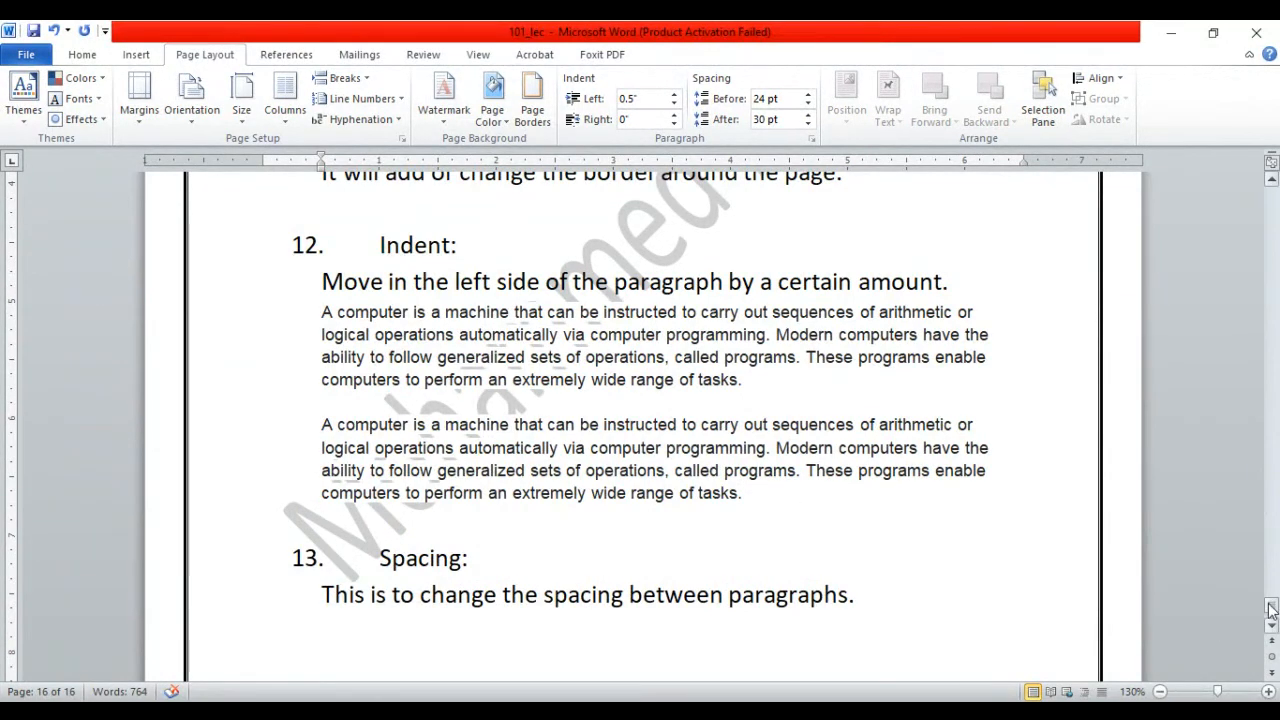
# - Review the Lecturer 3 notes from Themes to Margins and examine the available margin presets
pyautogui.moveTo(1271, 610)
pyautogui.mouseDown()
pyautogui.moveTo(1273, 630)
pyautogui.moveTo(1272, 556)
pyautogui.moveTo(1273, 590)
pyautogui.moveTo(1273, 575)
pyautogui.mouseUp()
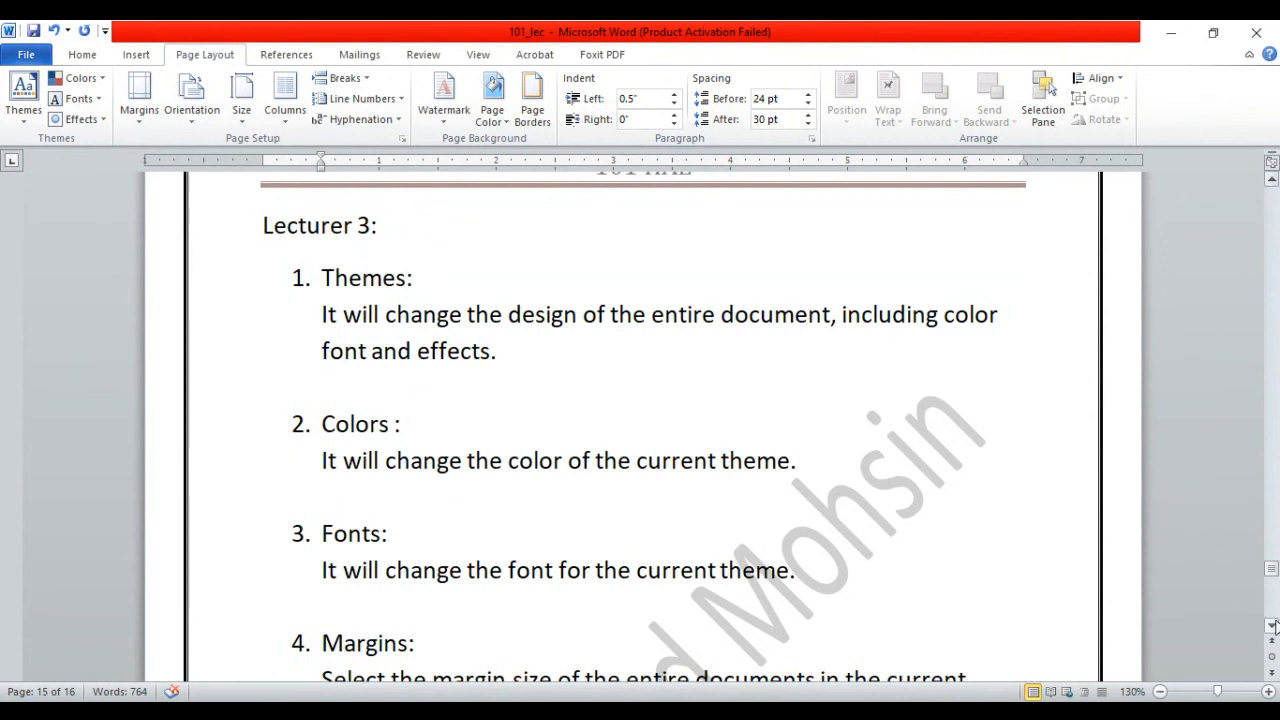
pyautogui.scroll(-5, 1274, 626)
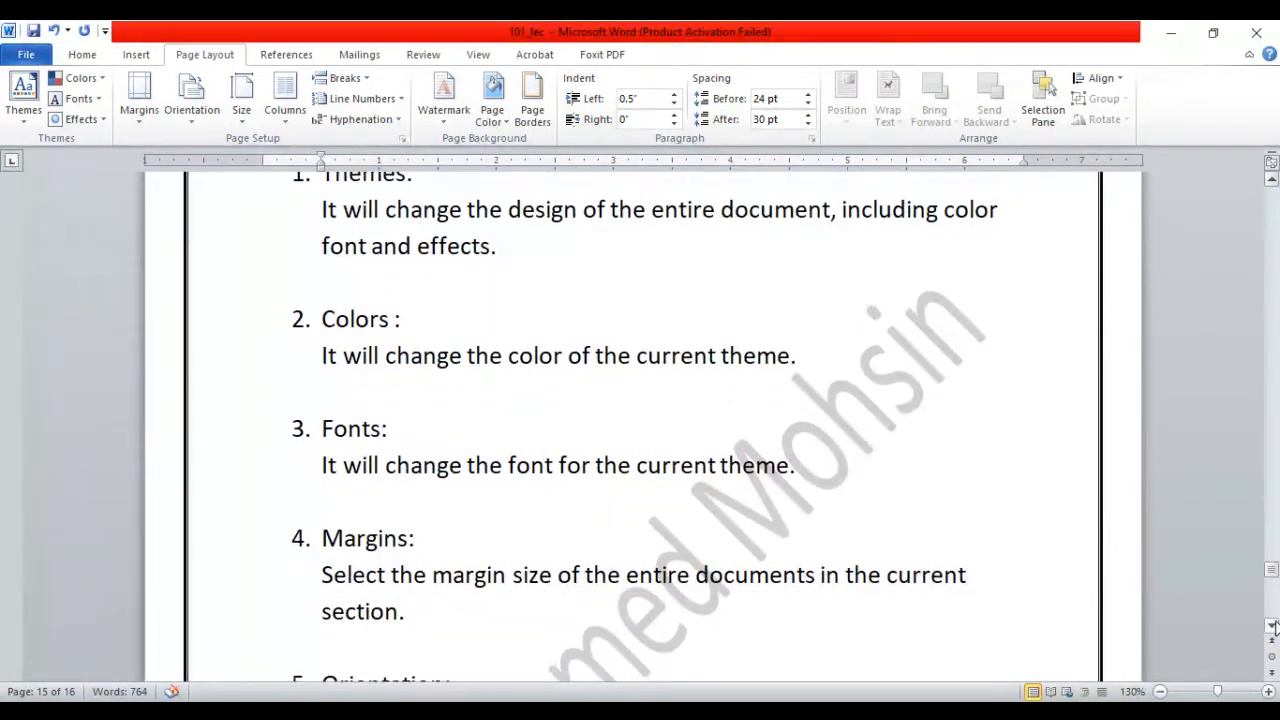
pyautogui.click(1273, 626)
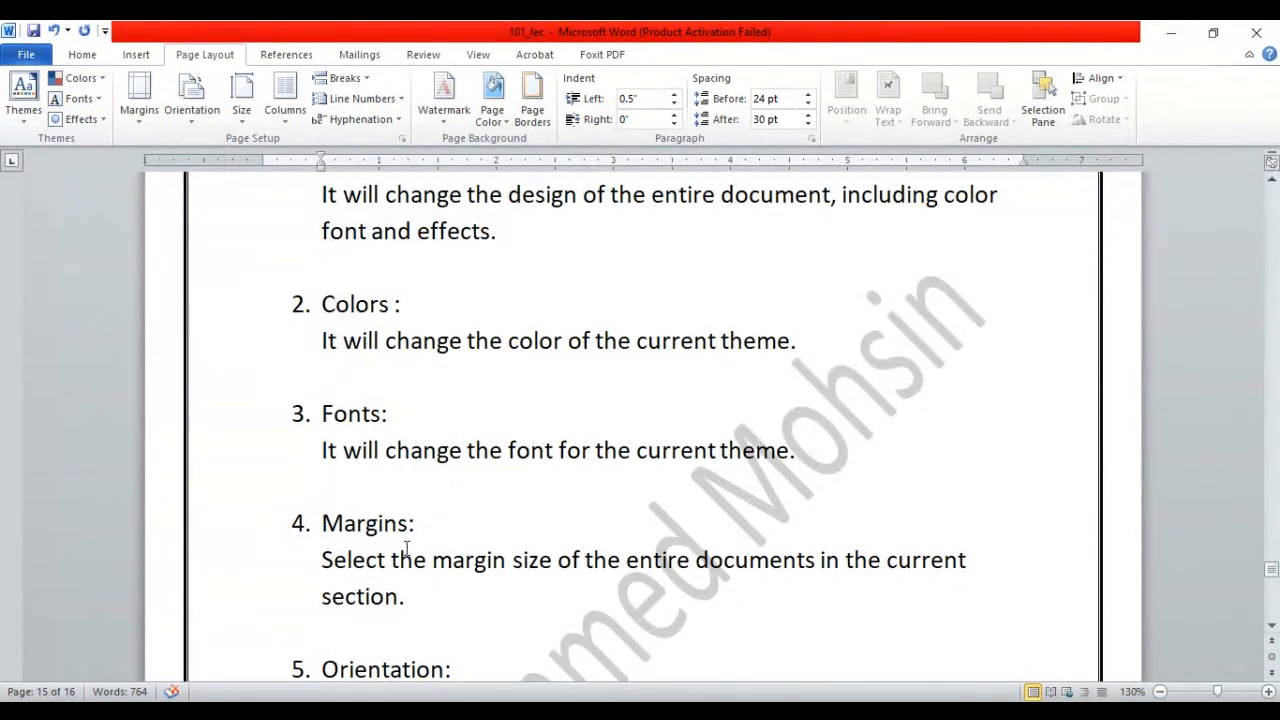
pyautogui.click(140, 126)
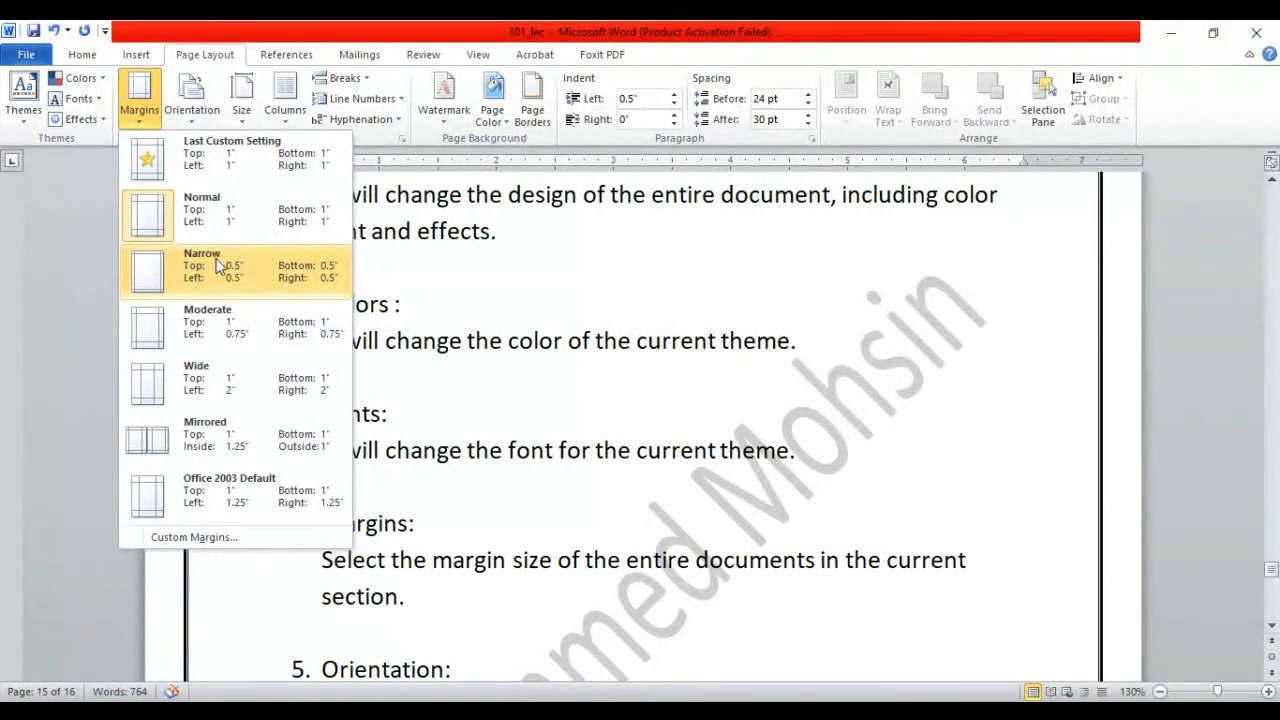
pyautogui.click(558, 530)
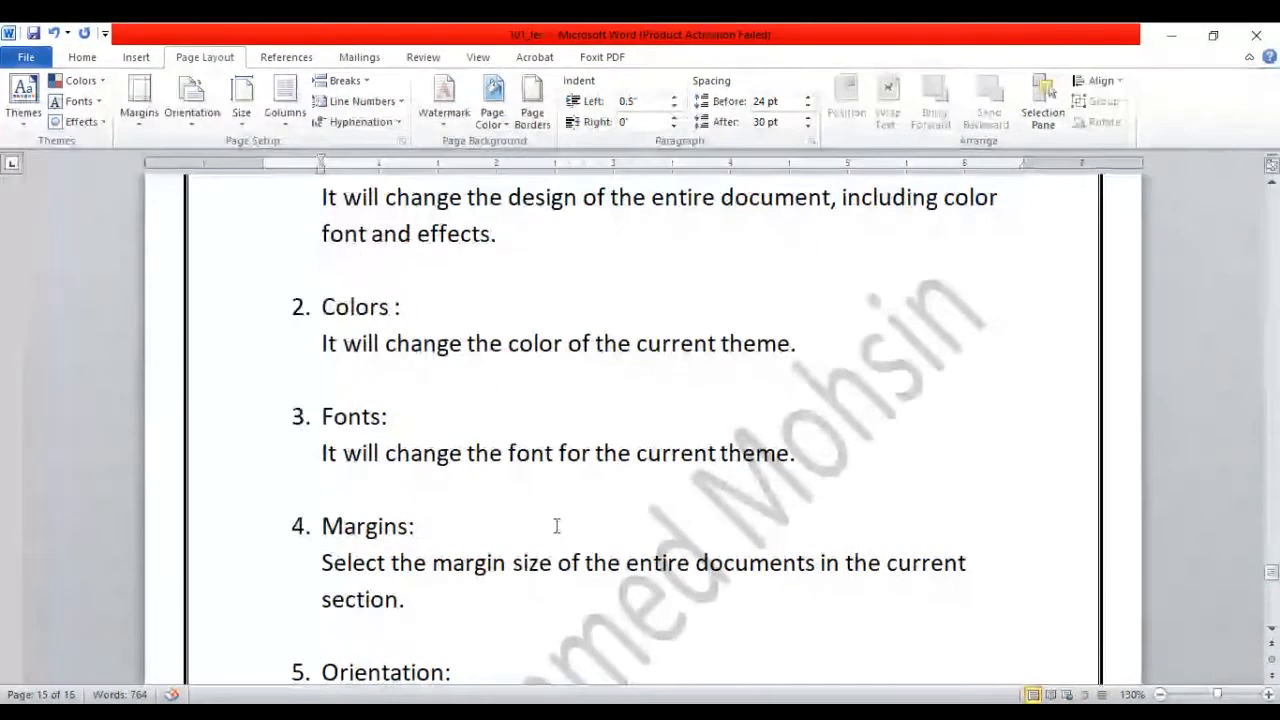
# - Switch the page orientation to Landscape and return it to Portrait
pyautogui.click(196, 124)
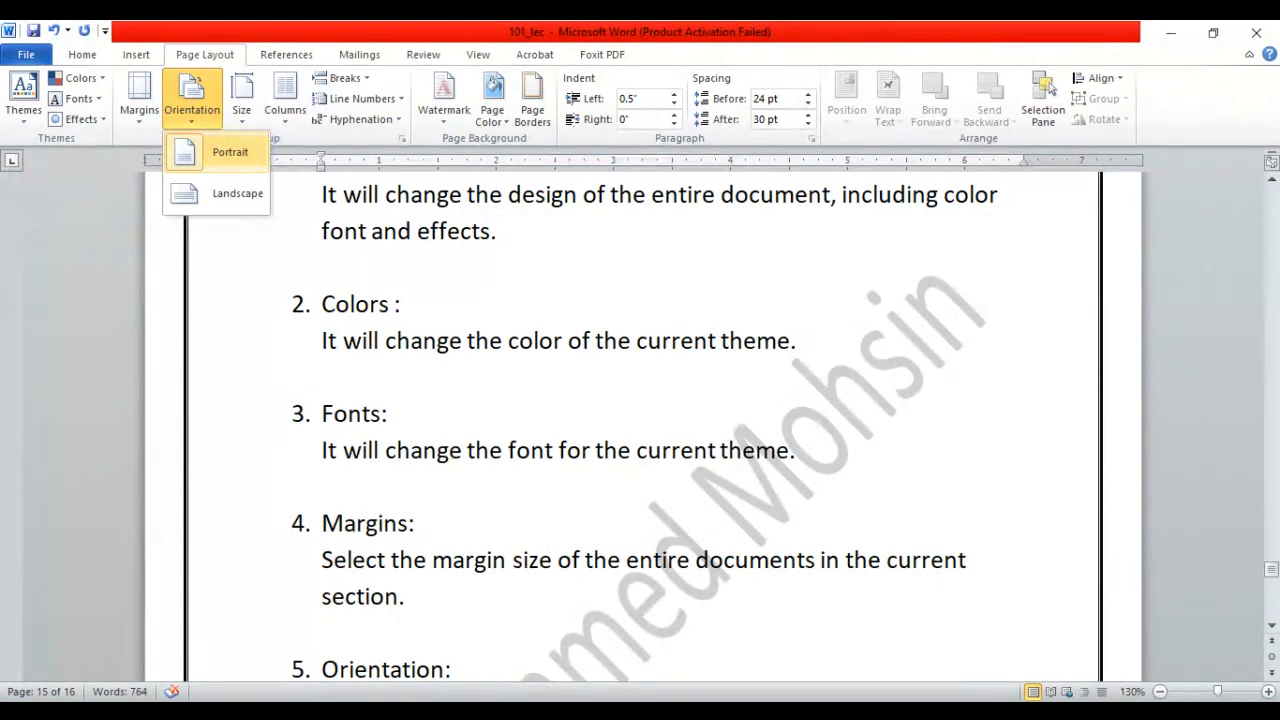
pyautogui.click(230, 195)
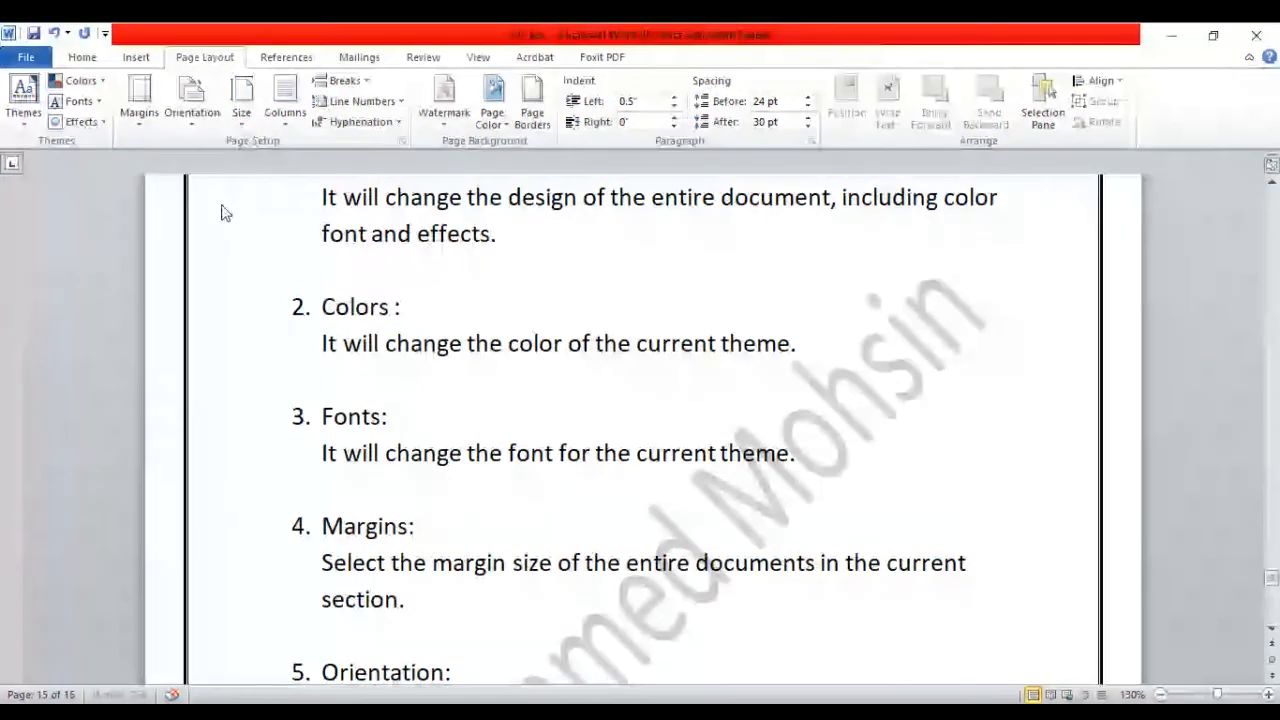
pyautogui.click(196, 121)
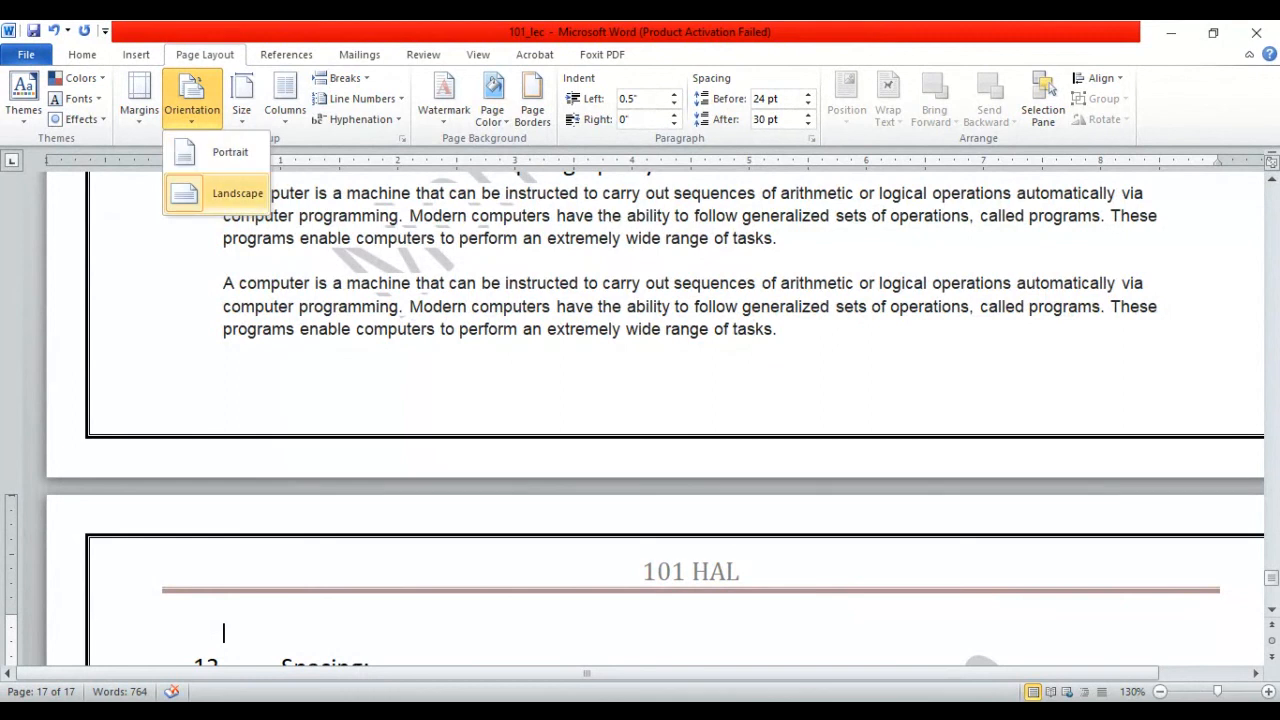
pyautogui.click(222, 151)
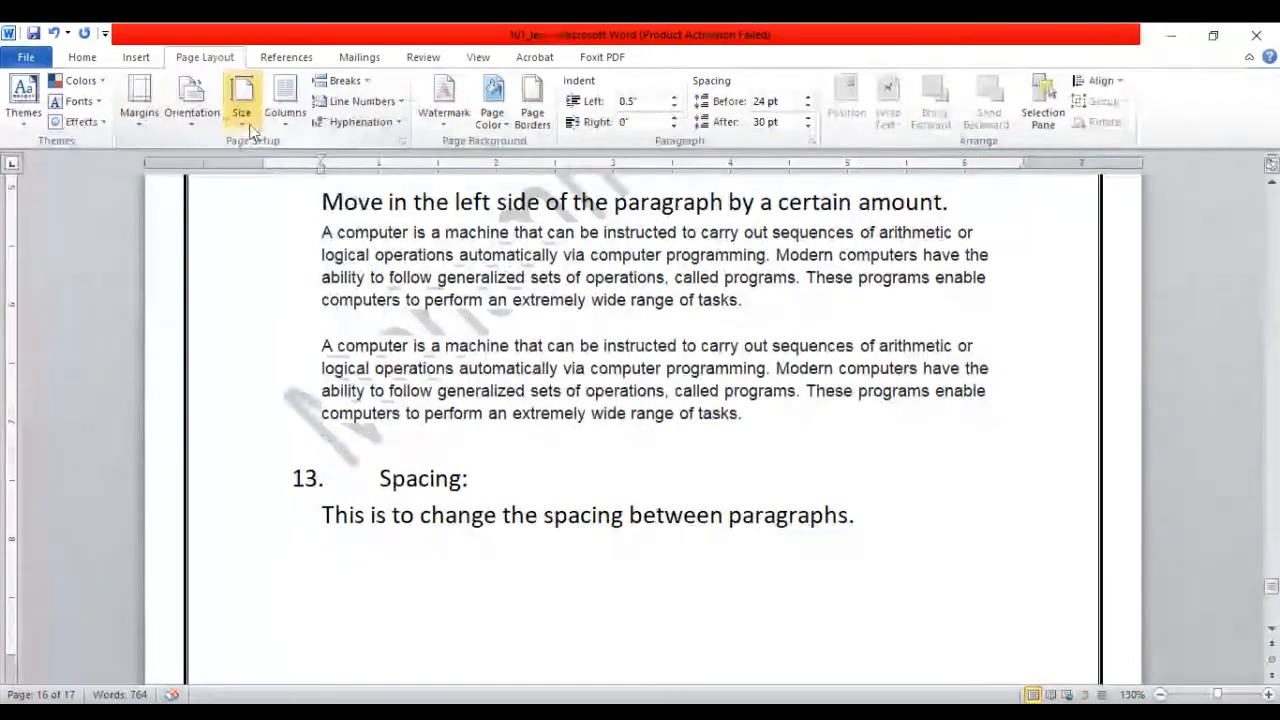
# - Examine the available paper sizes and column layouts without changing the document
pyautogui.click(243, 112)
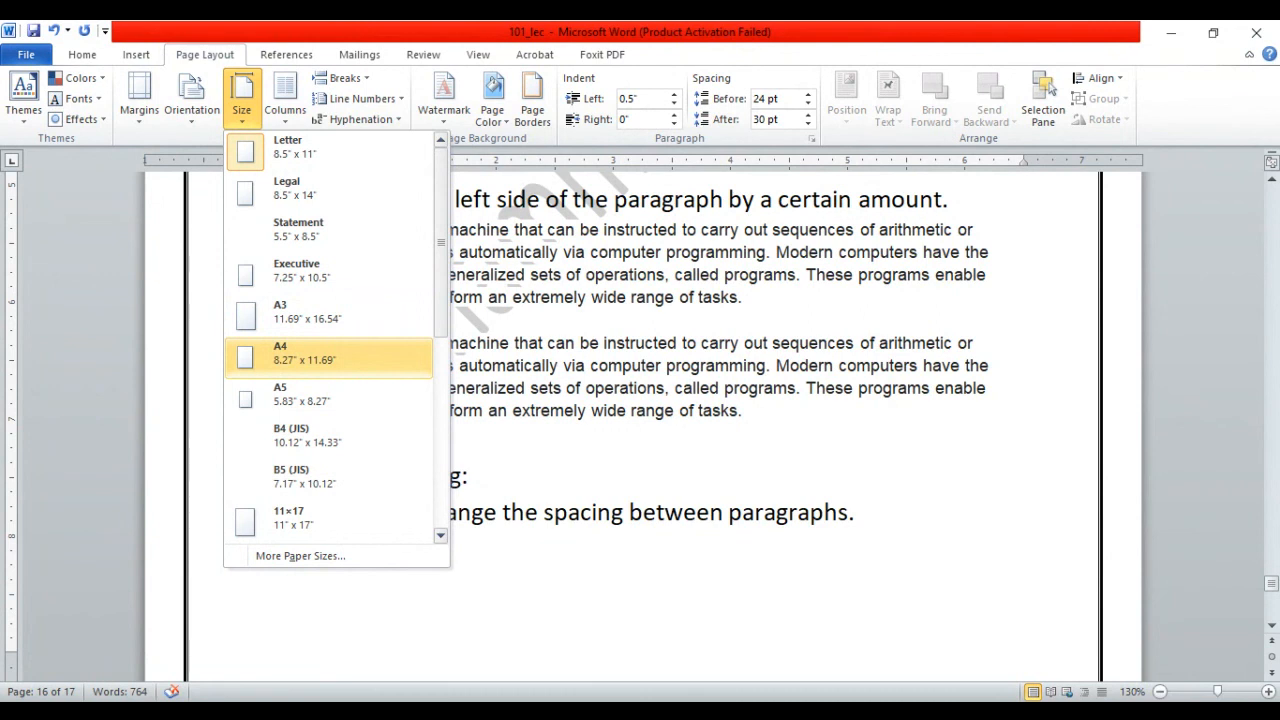
pyautogui.click(296, 120)
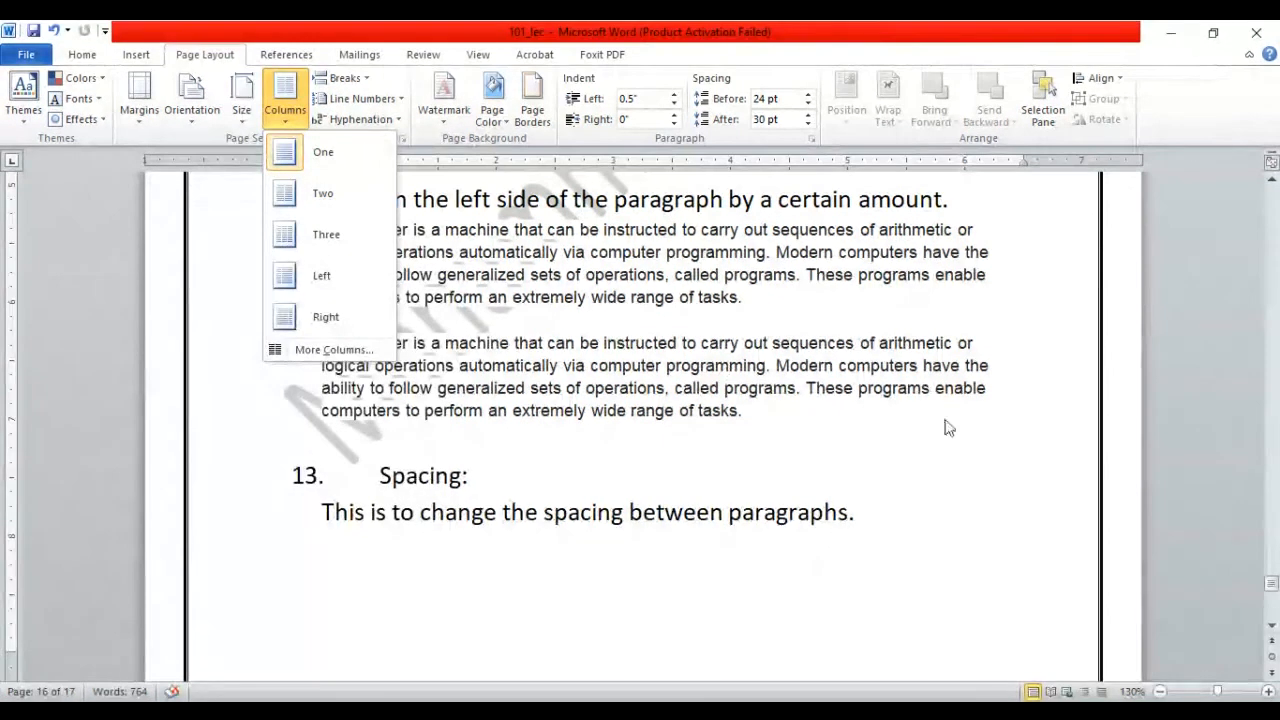
pyautogui.click(965, 452)
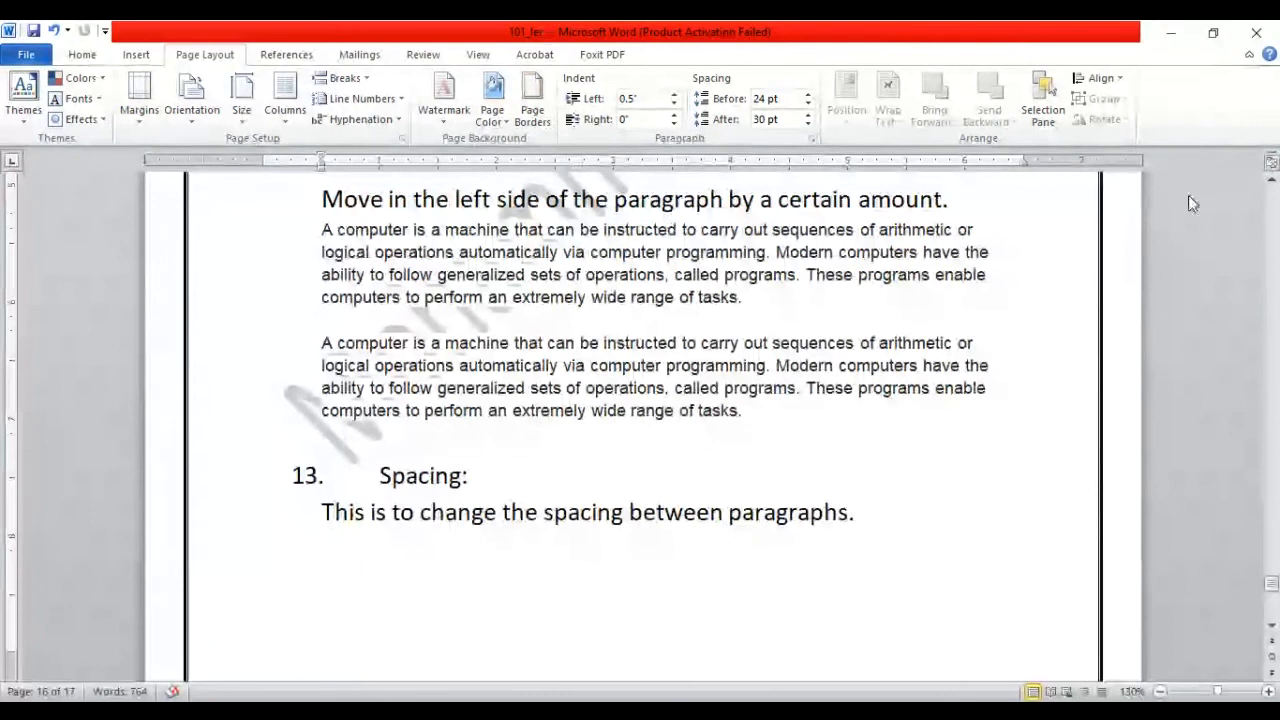
# - Review the Lecturer 3 notes from the Indent item back to the Columns item and its two-column sample text
pyautogui.click(1271, 181)
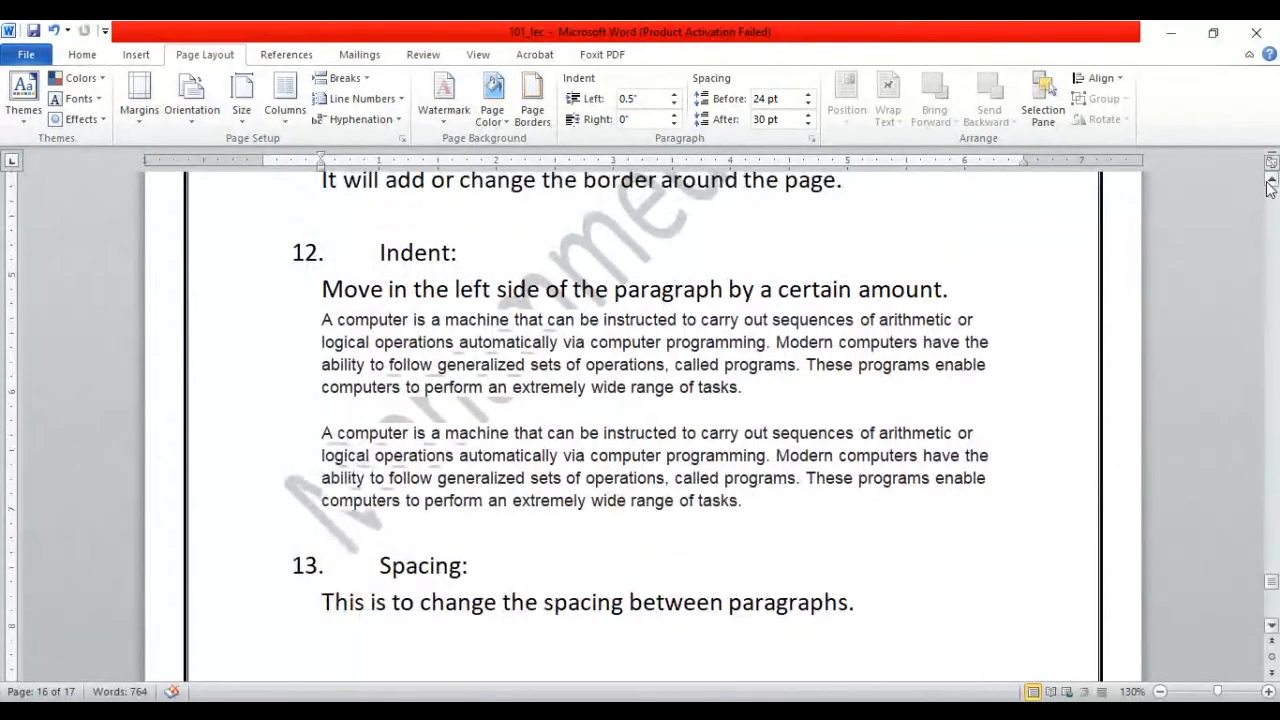
pyautogui.click(1270, 182)
pyautogui.click(1270, 182)
pyautogui.click(1270, 182)
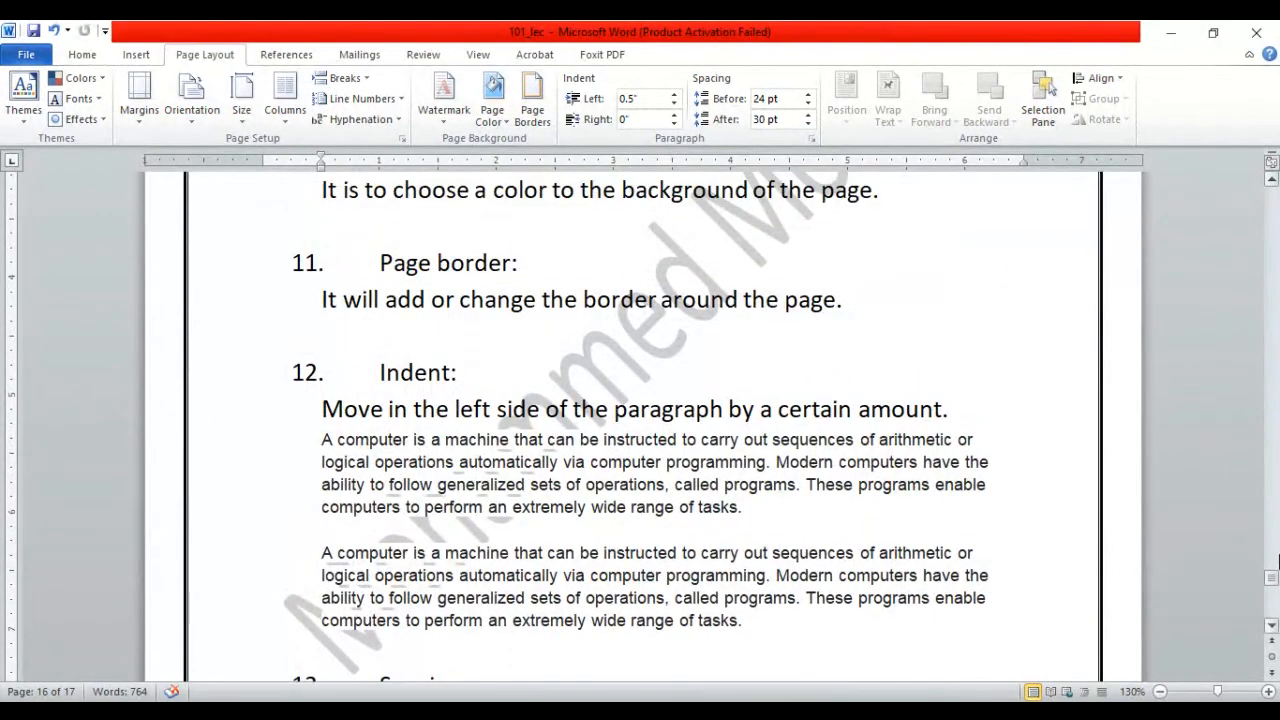
pyautogui.moveTo(1272, 580); pyautogui.dragTo(1273, 567)
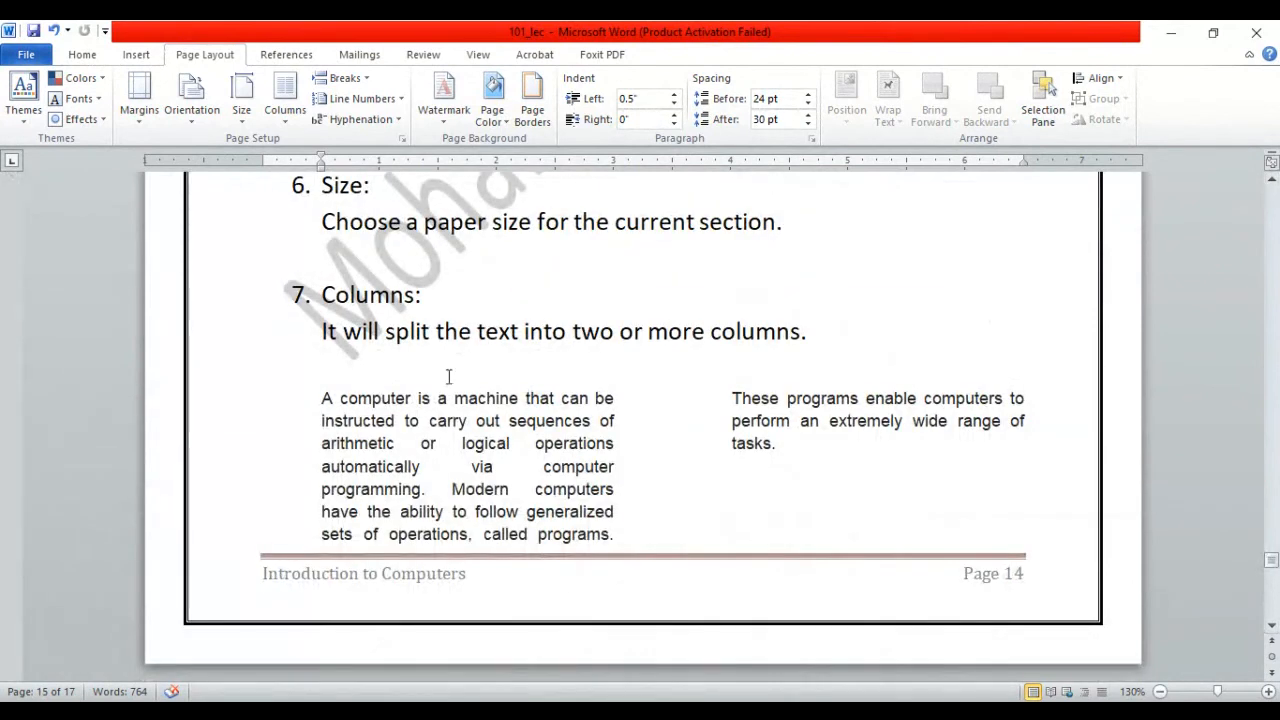
pyautogui.click(368, 373)
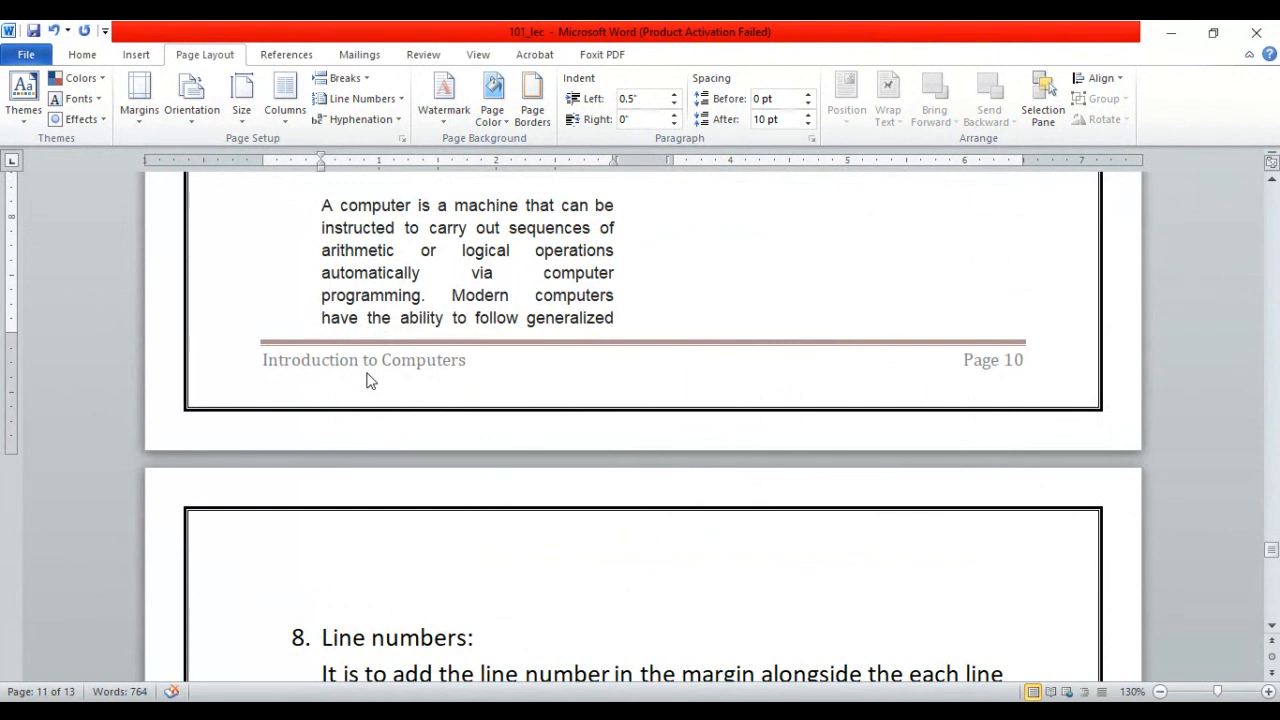
pyautogui.click(1272, 625)
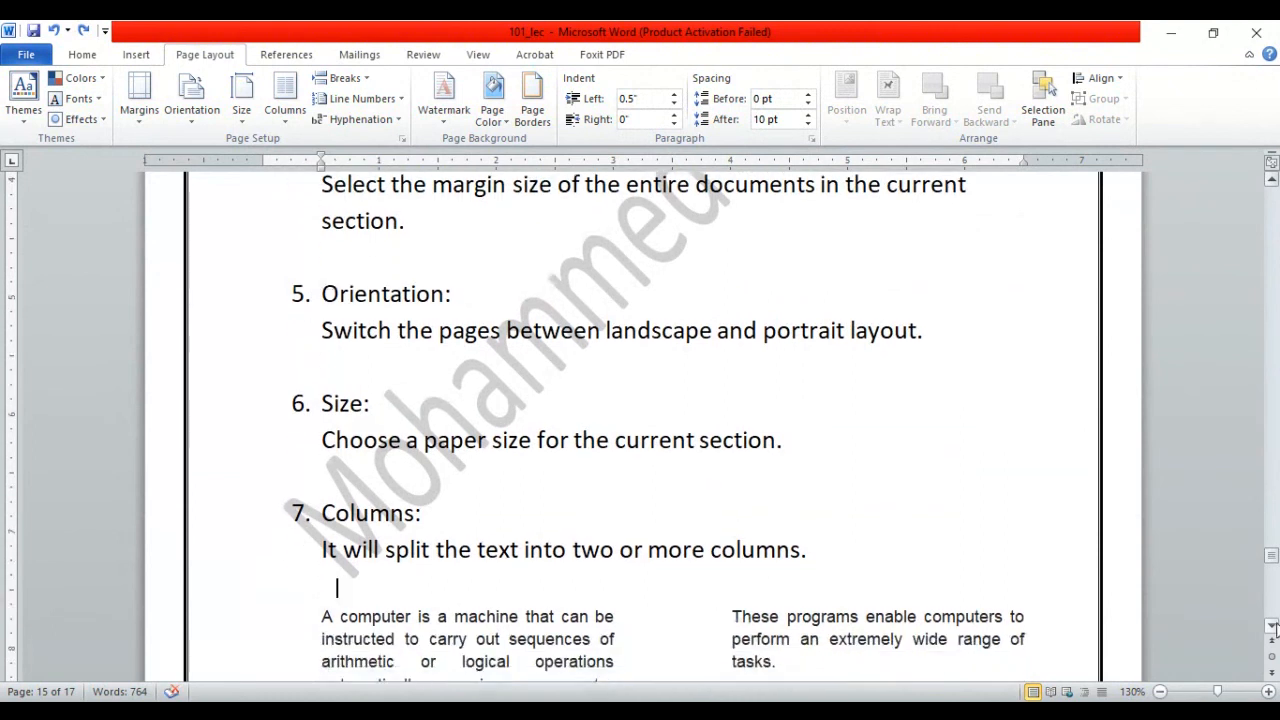
pyautogui.click(1272, 626)
pyautogui.click(1272, 626)
pyautogui.click(1272, 626)
pyautogui.click(1272, 626)
pyautogui.click(1272, 626)
pyautogui.click(1272, 626)
pyautogui.click(1272, 626)
pyautogui.click(1272, 626)
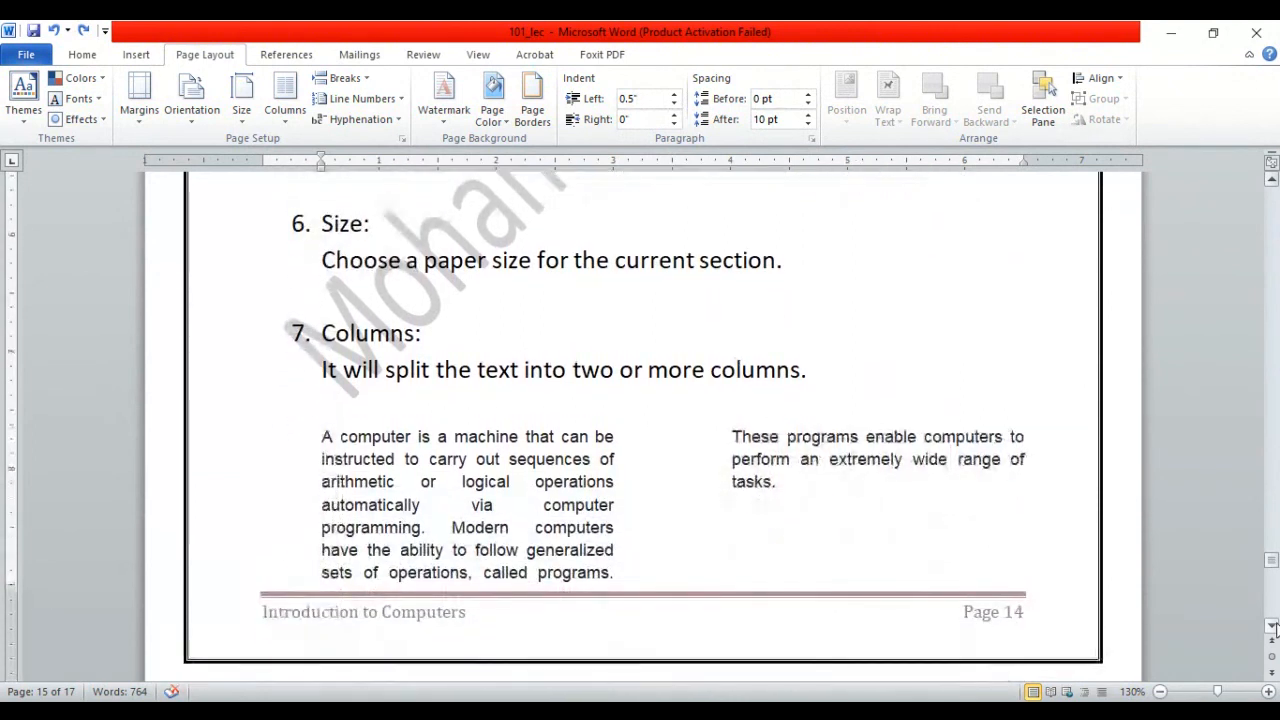
pyautogui.click(1272, 626)
pyautogui.click(1272, 626)
pyautogui.click(1272, 626)
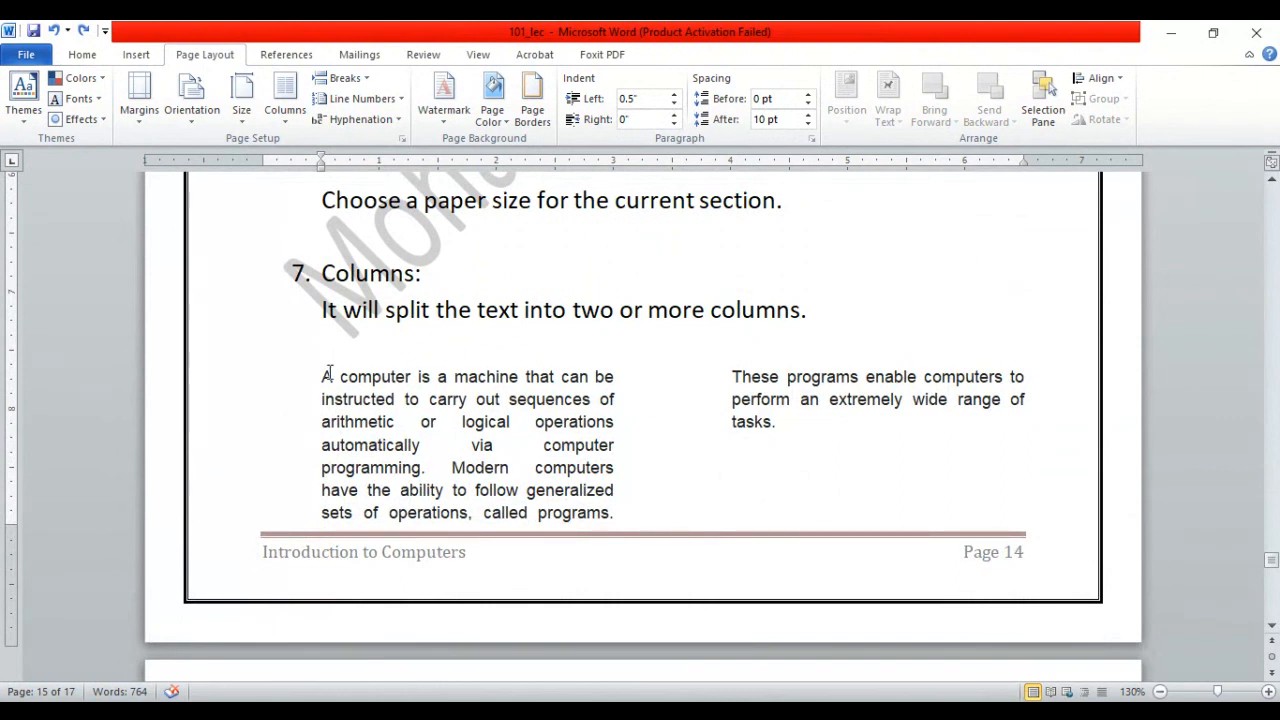
# - Set the spacing before the two-column sample paragraph about computers to 12 pt
pyautogui.moveTo(321, 376); pyautogui.dragTo(781, 473)
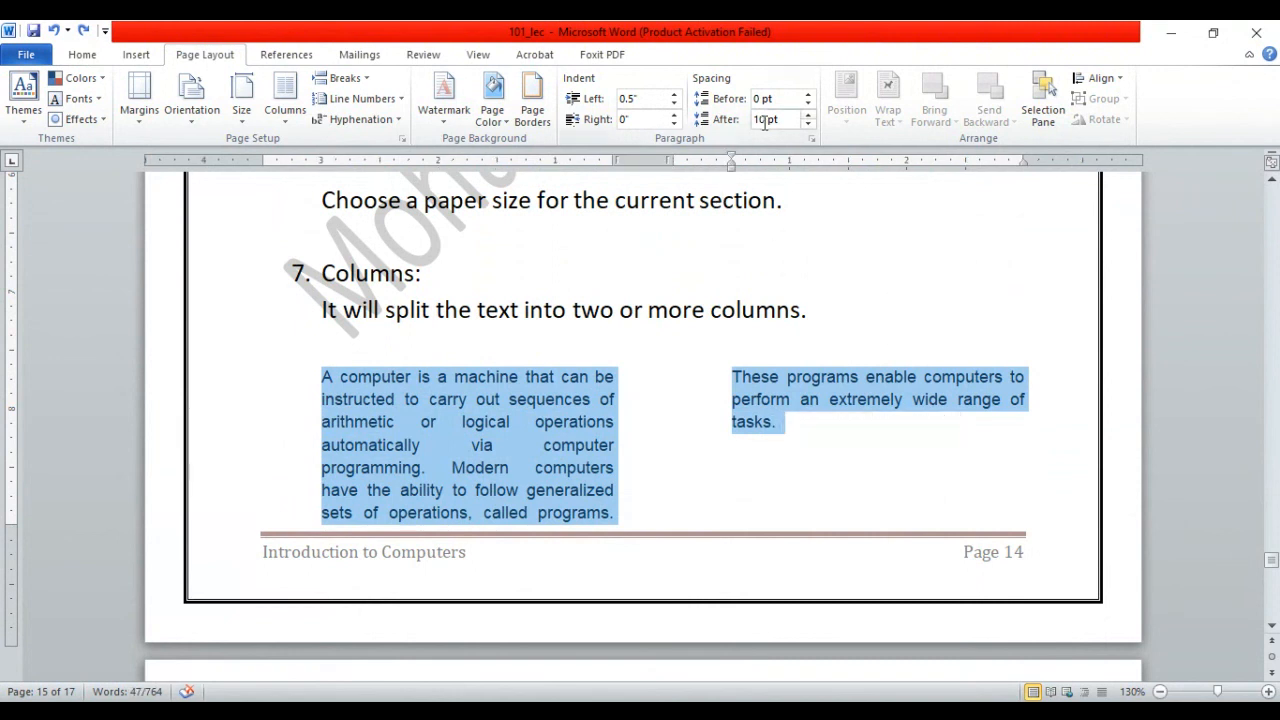
pyautogui.click(808, 94)
pyautogui.click(808, 94)
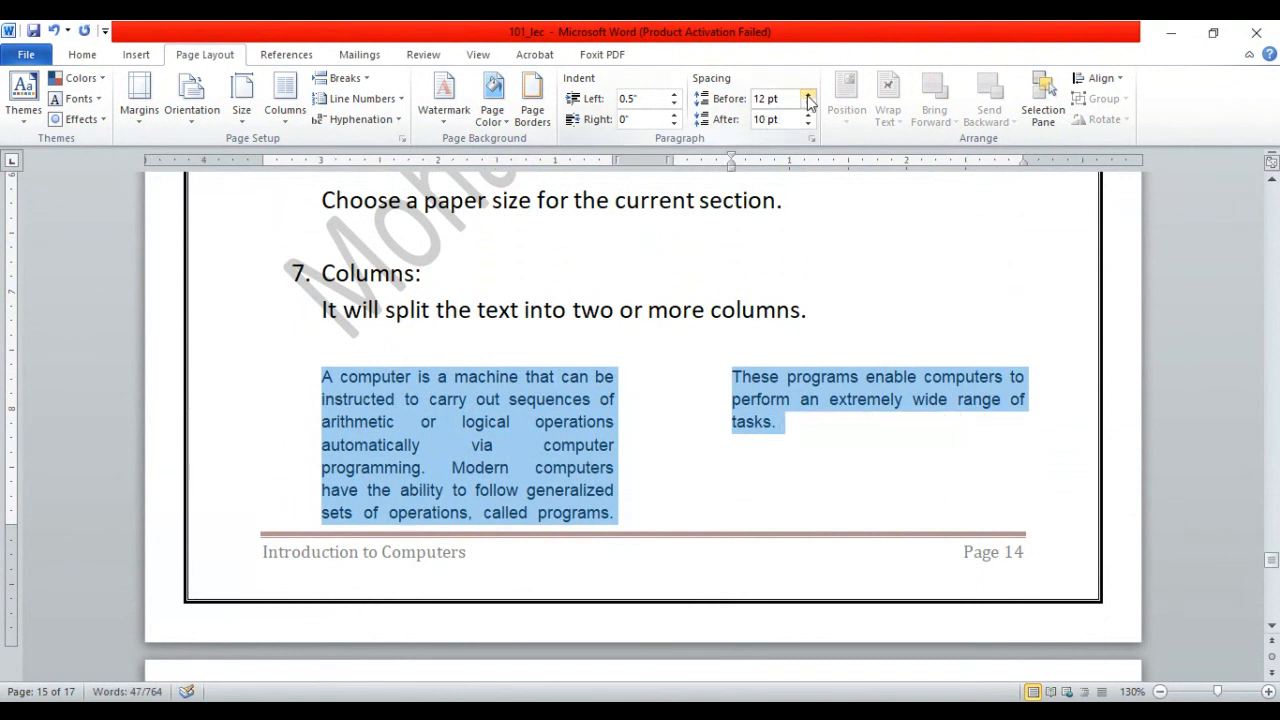
pyautogui.press('Down')
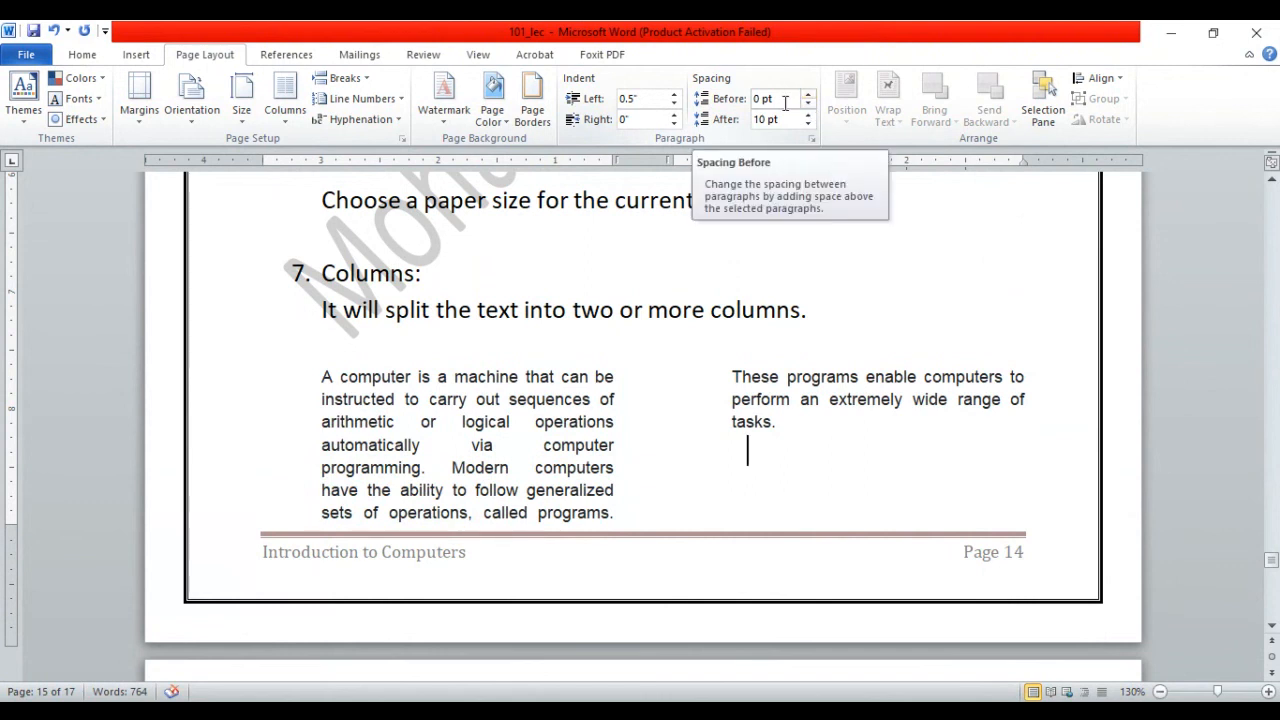
# - Set the spacing before the empty line below the two-column sample text to 12 pt
pyautogui.click(785, 100)
pyautogui.write('12')
pyautogui.press('Return')
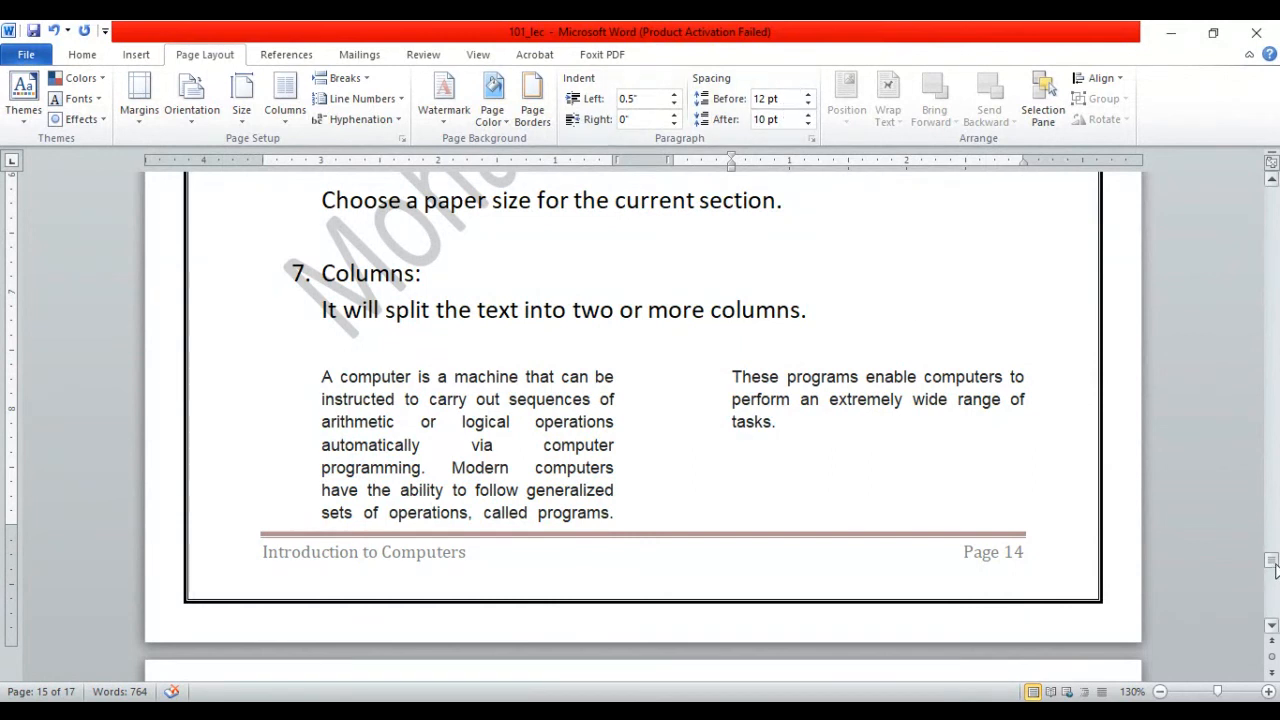
# - Review the notes on line numbers and watermarks, and examine the custom watermark settings and picture option without applying a change
pyautogui.moveTo(1274, 564); pyautogui.dragTo(1275, 572)
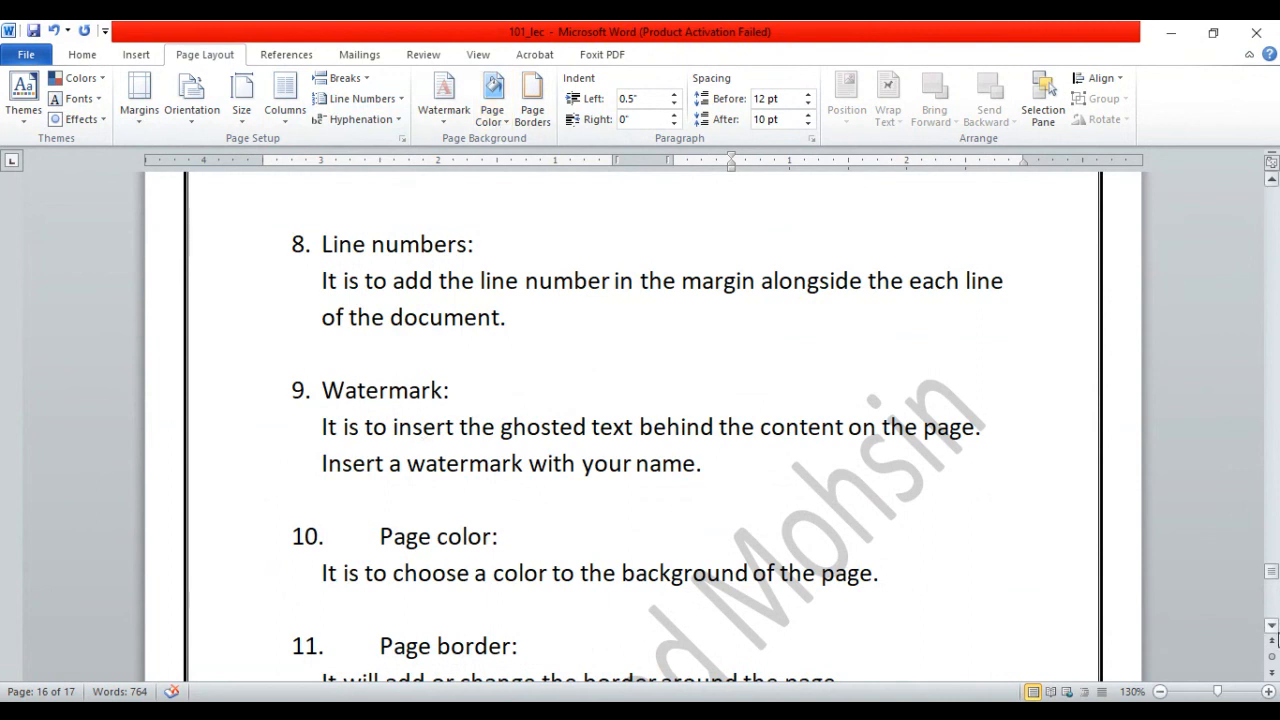
pyautogui.scroll(-5, 1277, 640)
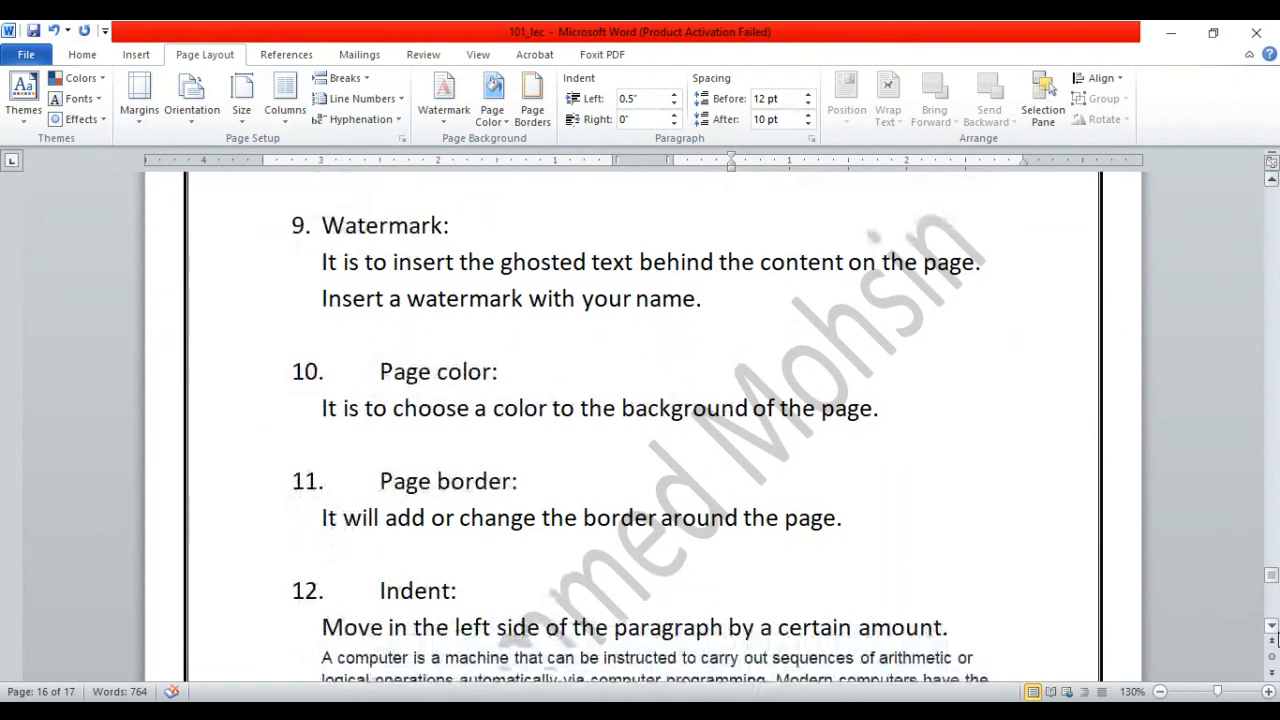
pyautogui.click(1275, 629)
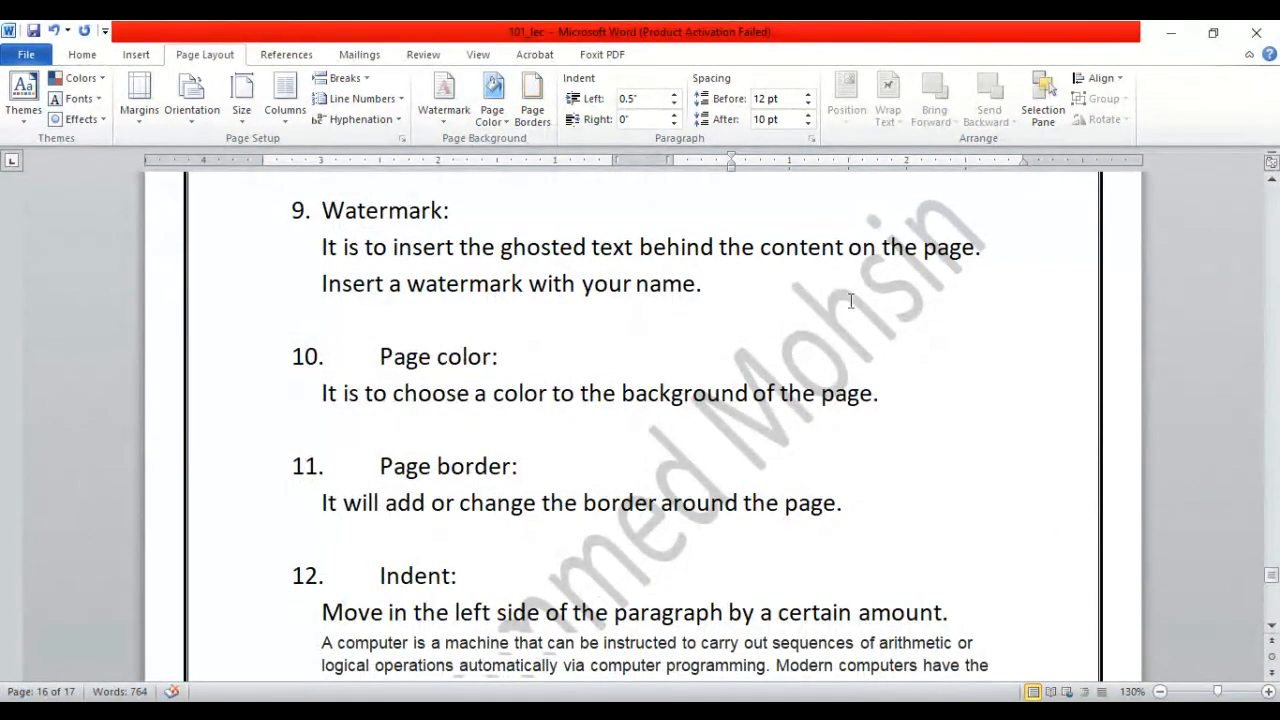
pyautogui.click(441, 124)
pyautogui.click(441, 124)
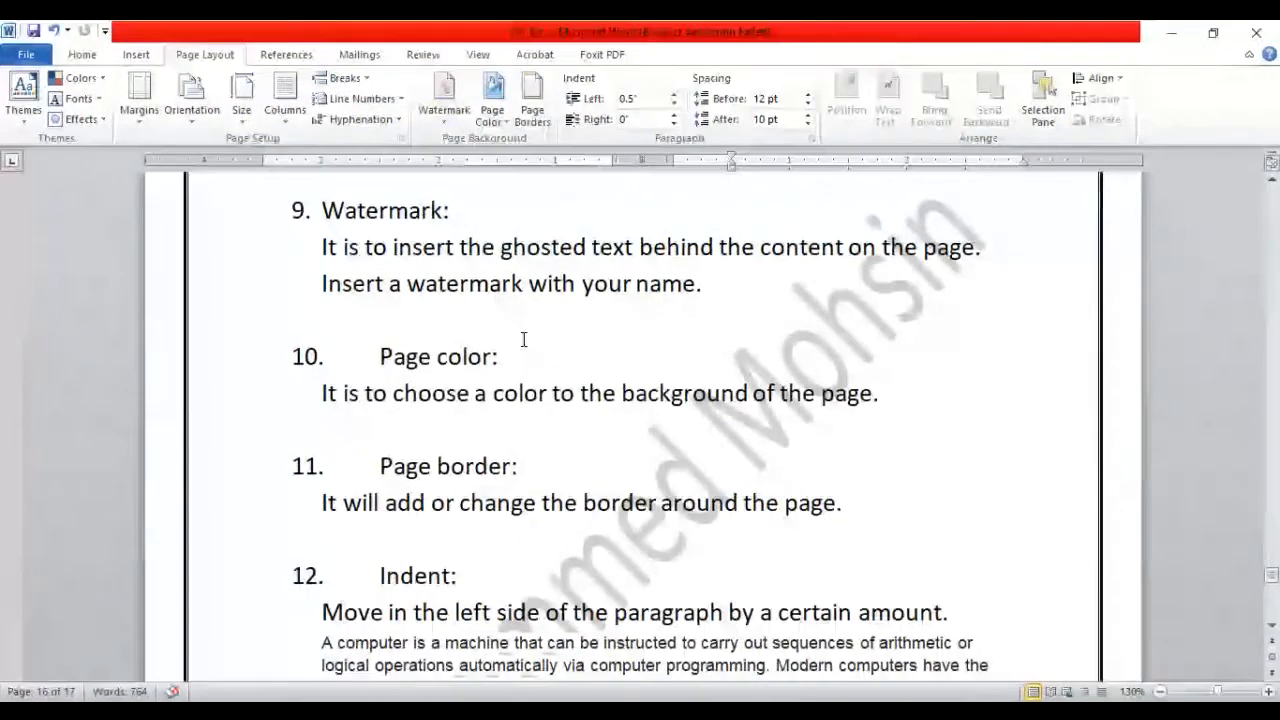
pyautogui.click(443, 112)
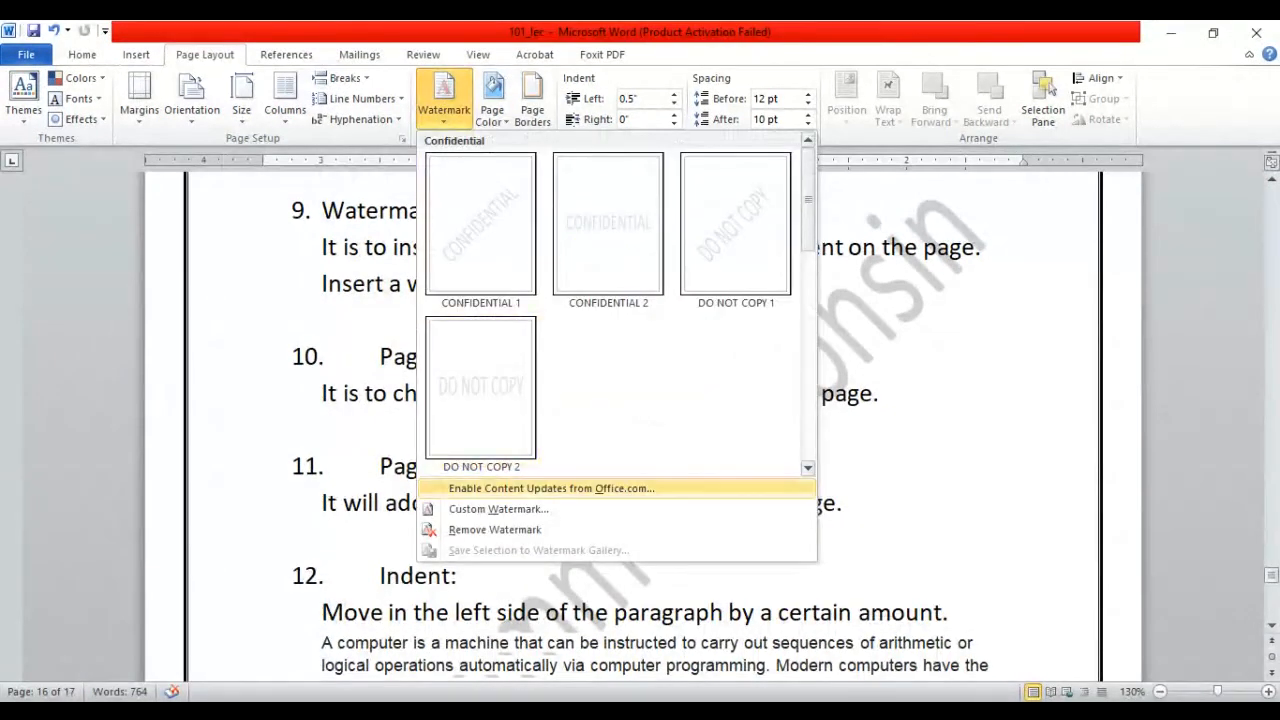
pyautogui.click(498, 508)
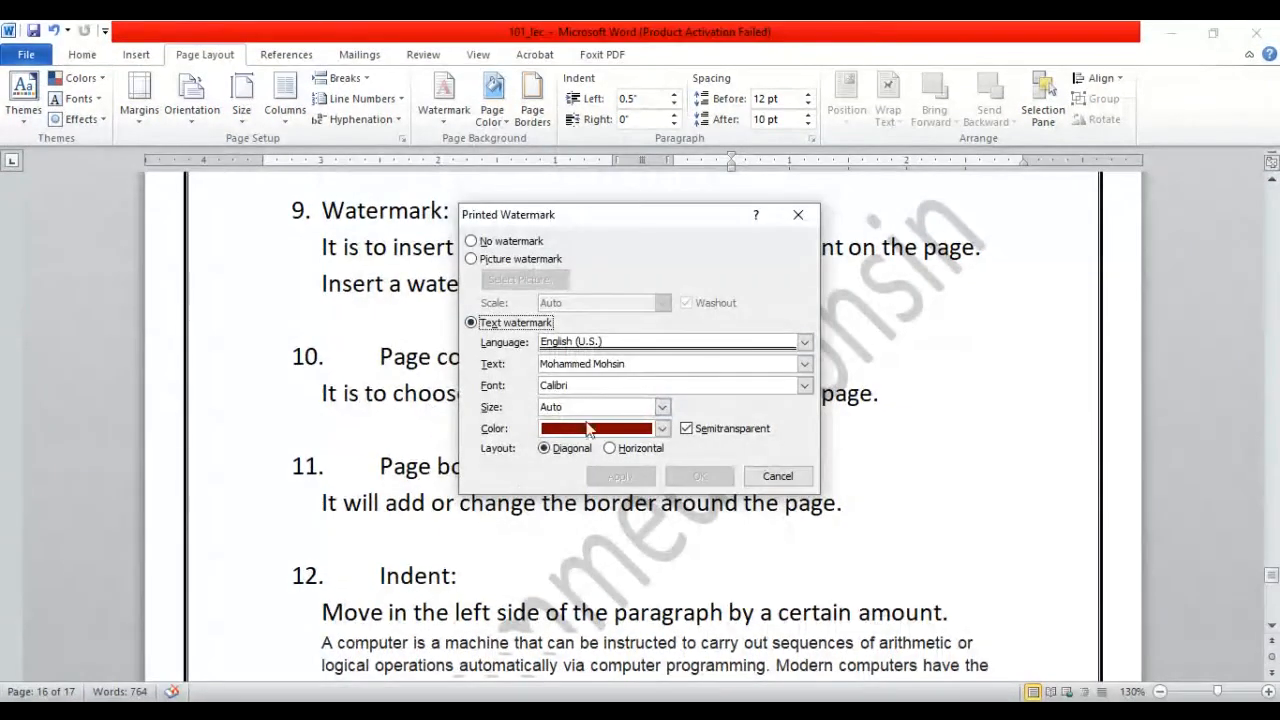
pyautogui.click(507, 262)
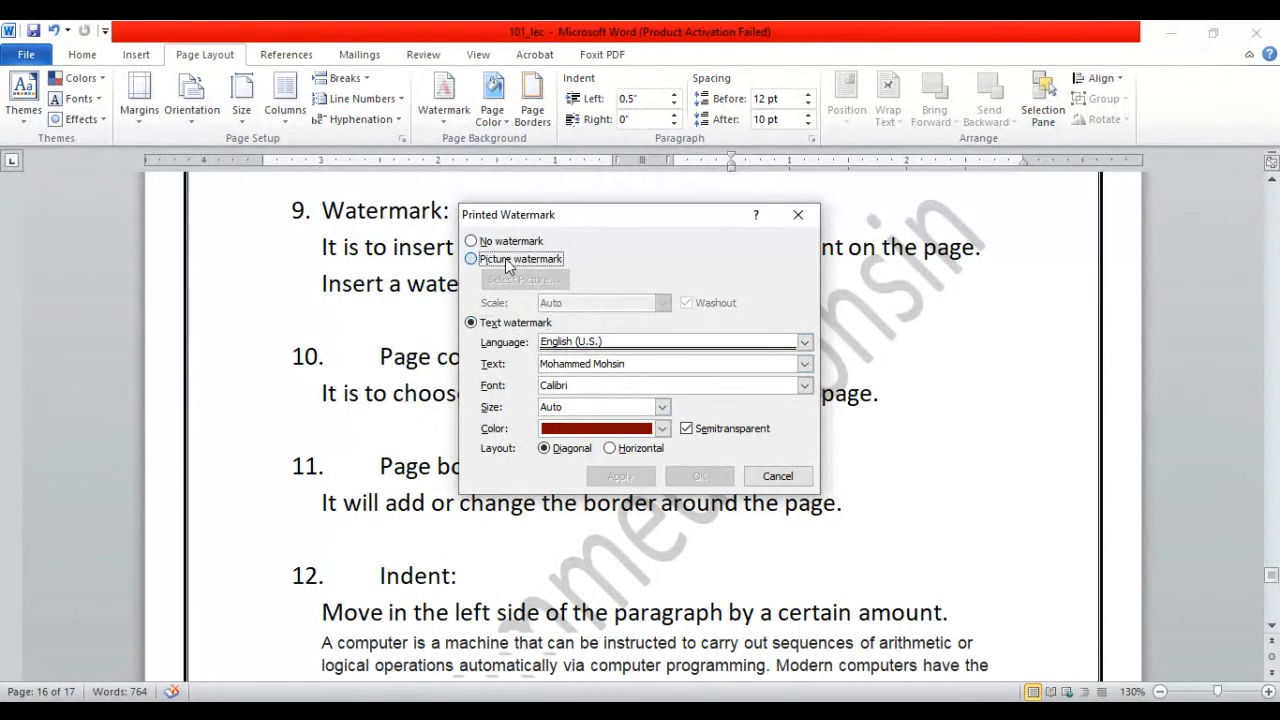
pyautogui.click(779, 477)
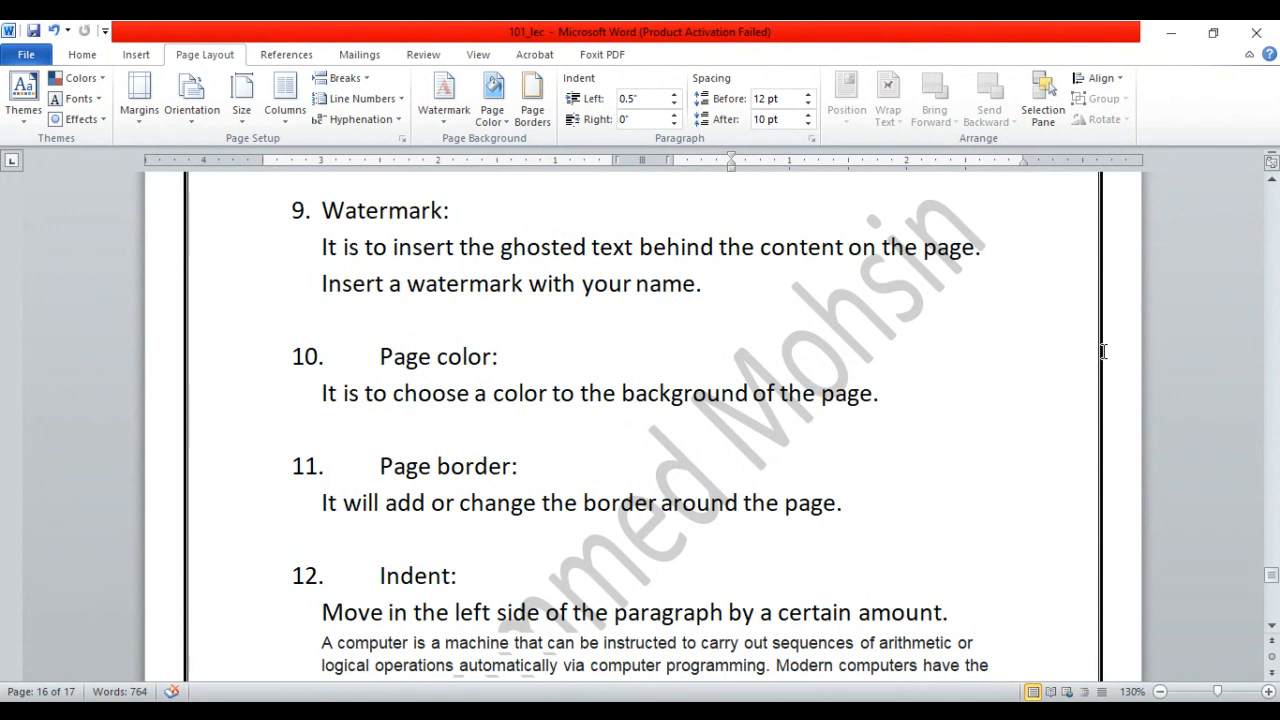
# - Review the notes on page color, page border and indent, and return to the Lecturer 3 heading
pyautogui.click(1273, 627)
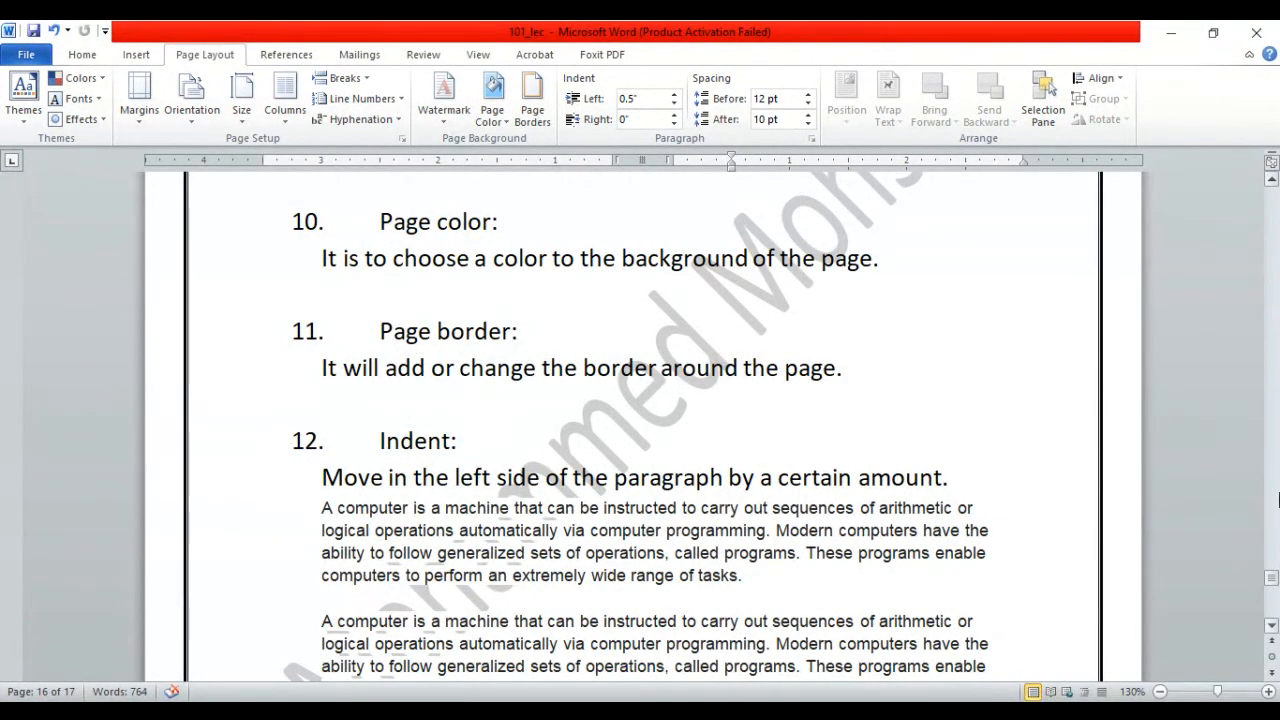
pyautogui.moveTo(1272, 579); pyautogui.dragTo(1272, 545)
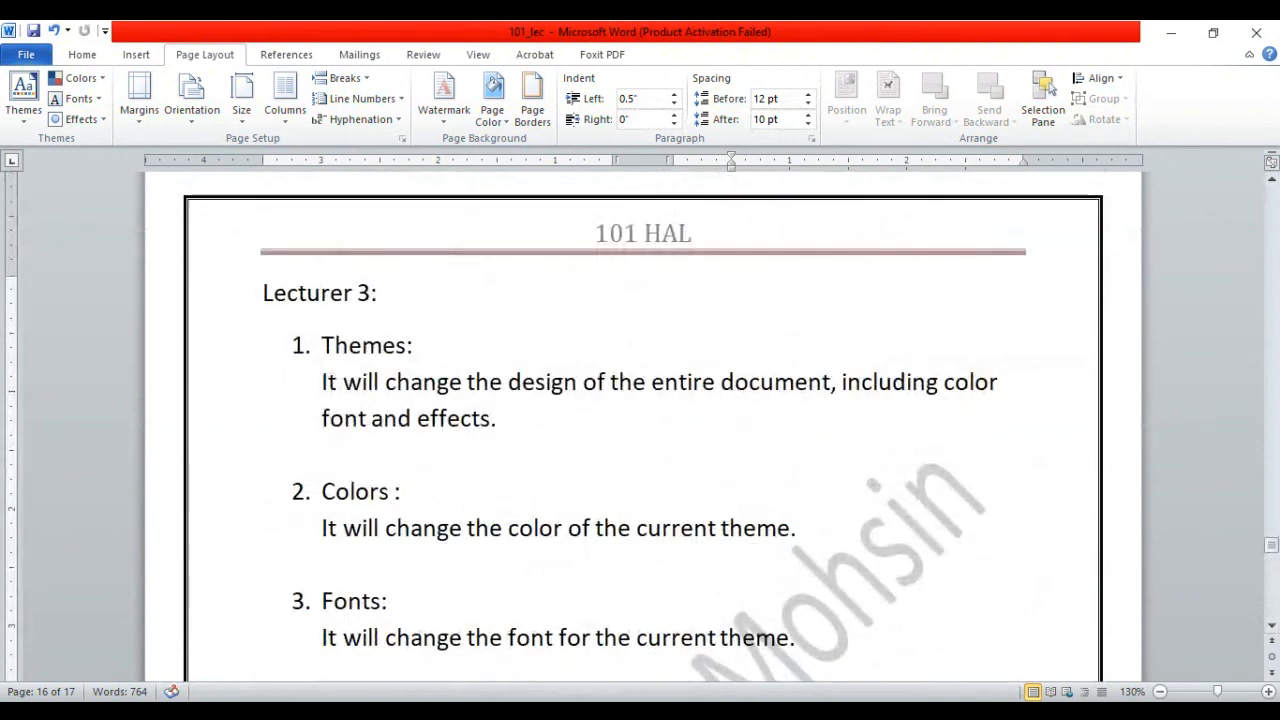